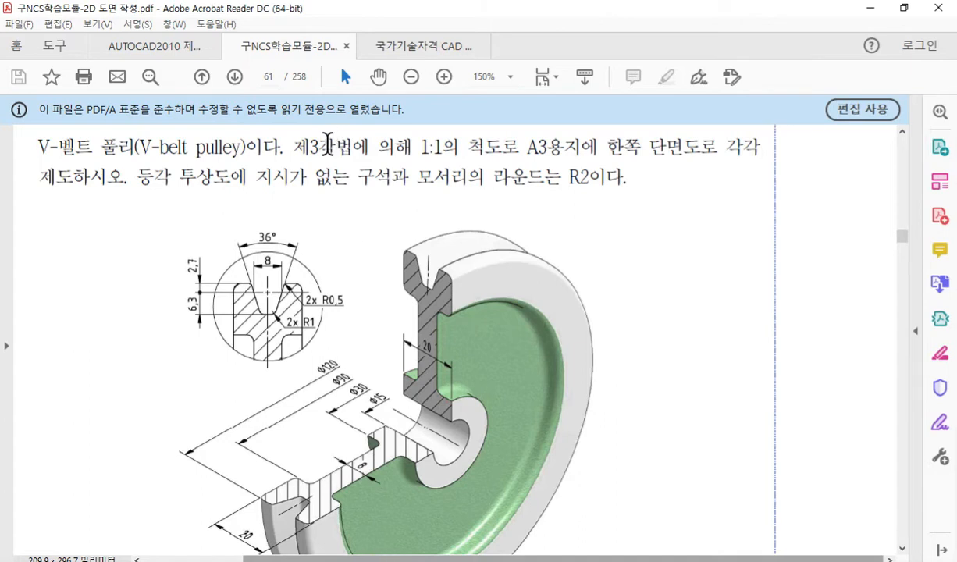
Highlight the V-belt pulley task's requirements in turn: third-angle projection at 1:1 on A3, half section, and R2 corner rounds.
left_click_drag(290, 152, 598, 145)
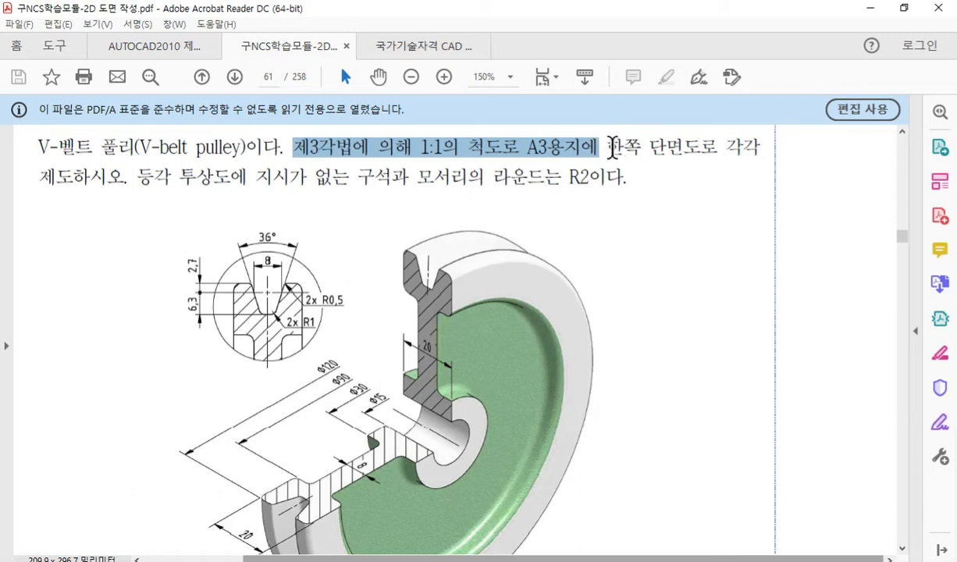
left_click_drag(608, 147, 692, 153)
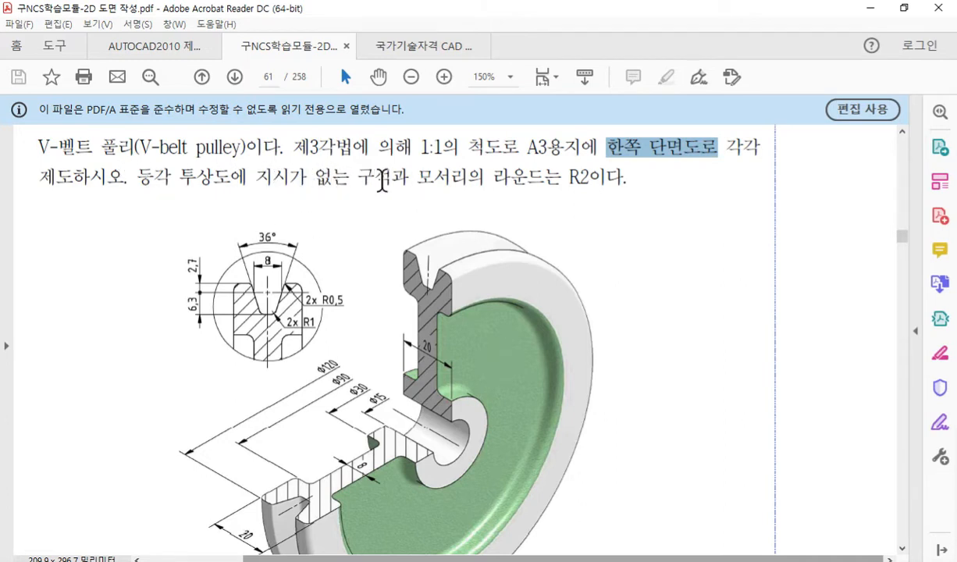
left_click_drag(359, 178, 599, 180)
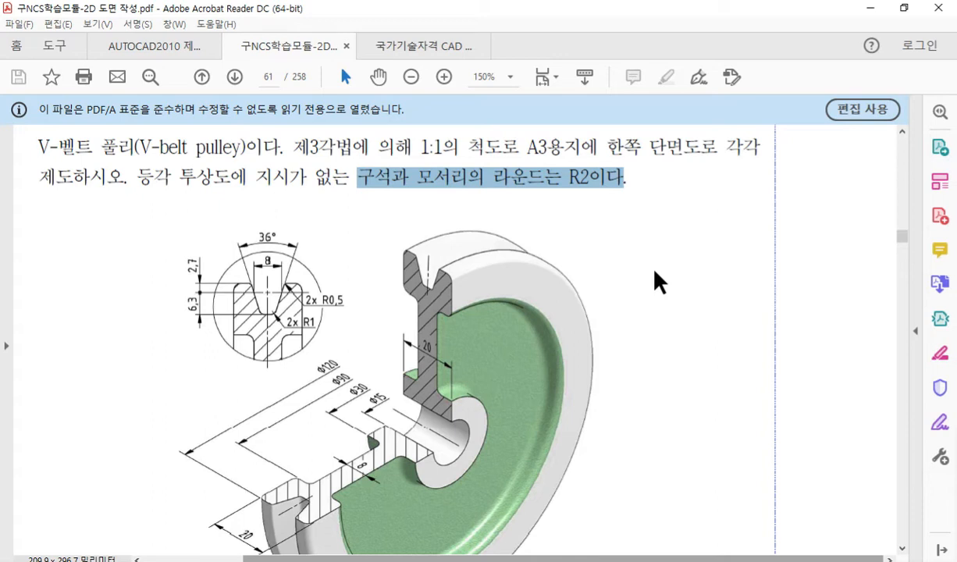
scroll(668, 297, "down", 2)
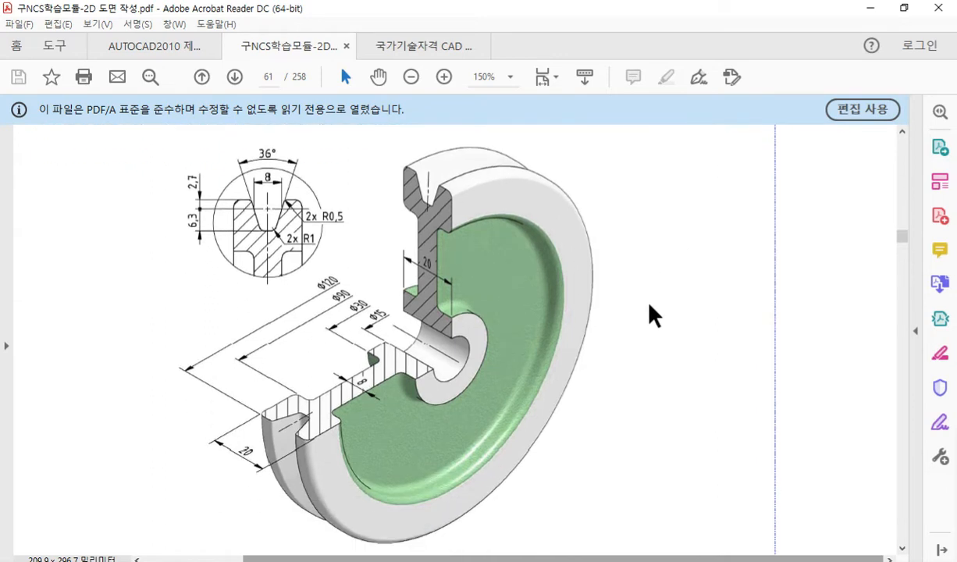
Switch to the maximised browser, mark the grinder in the café photo with a red screen-pen arrow, and clear the marks.
left_click(905, 8)
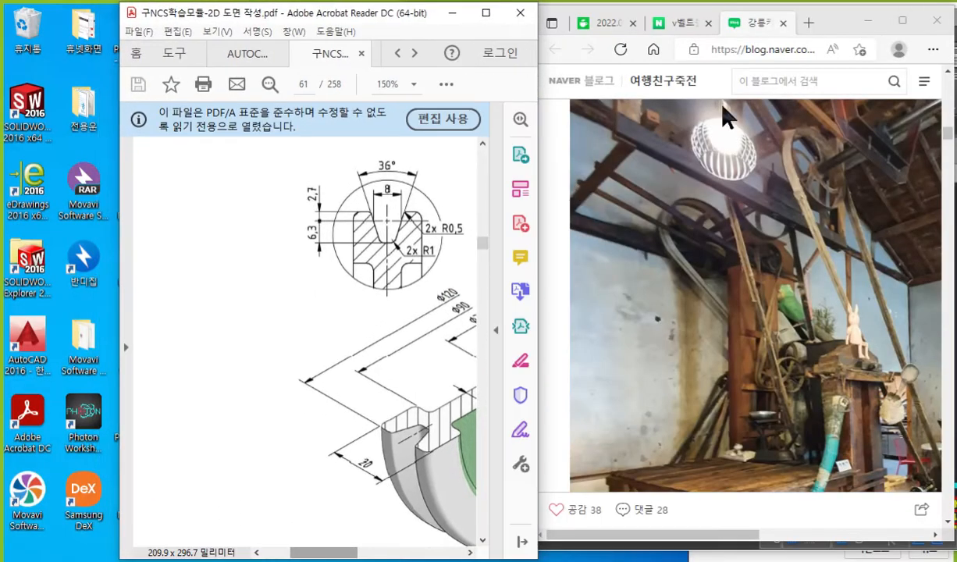
left_click(902, 20)
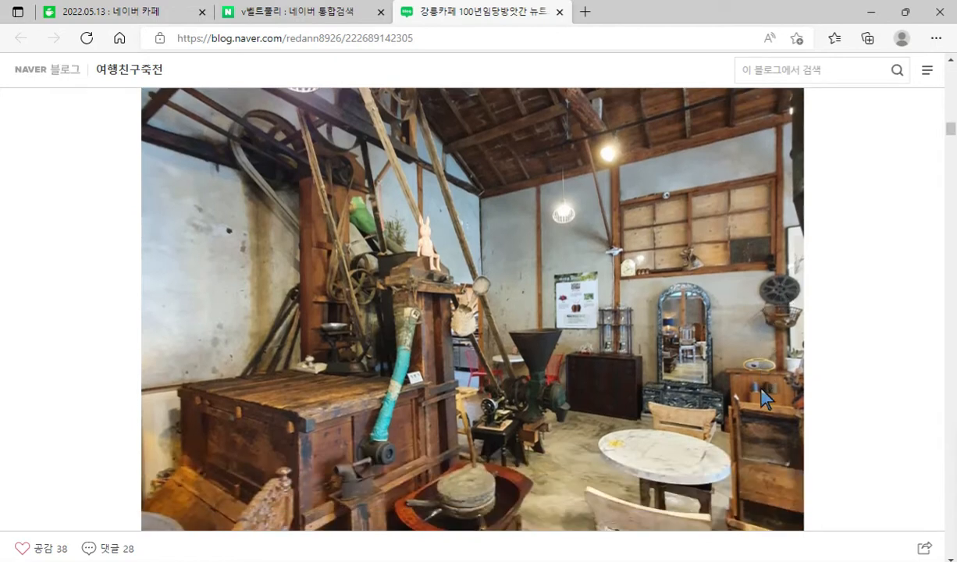
scroll(728, 373, "up", 1)
key("ctrl+alt+p")
left_click_drag(612, 361, 560, 438)
mouse_move(570, 402)
left_mouse_down()
mouse_move(561, 433)
mouse_move(591, 441)
left_mouse_up()
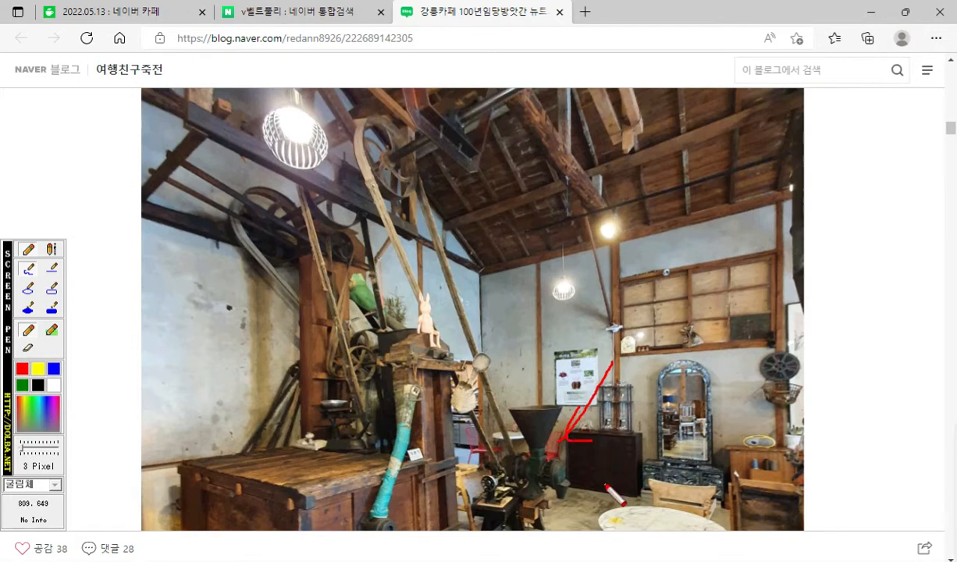
key("Escape")
Enlarge the photo around the grinder, mark its hopper inlet, round housing, shaft, rotation and belt wheel in red, and clear the marks.
scroll(644, 473, "down", 2)
scroll(611, 366, "up", 2, "ctrl")
scroll(613, 383, "up", 3, "ctrl")
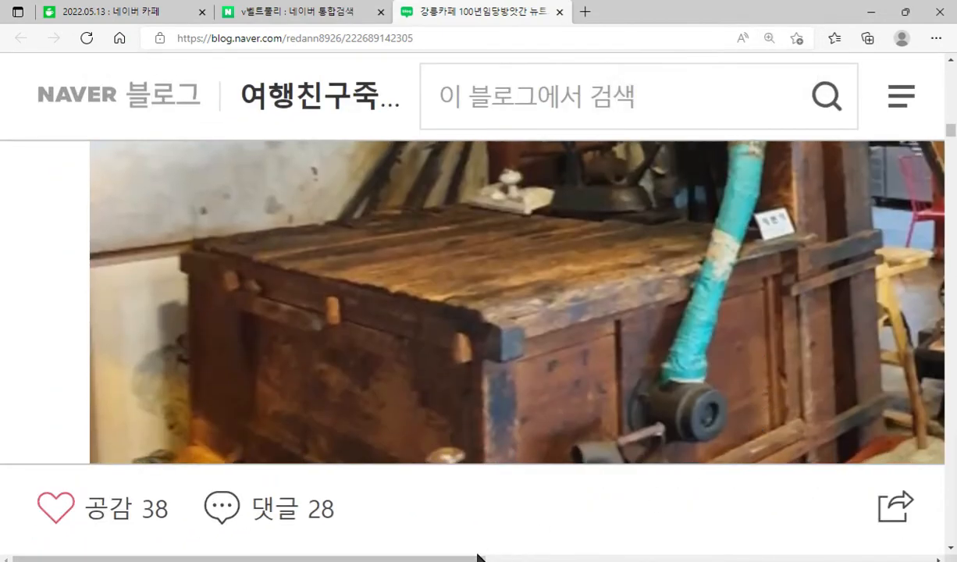
left_click_drag(469, 558, 737, 324)
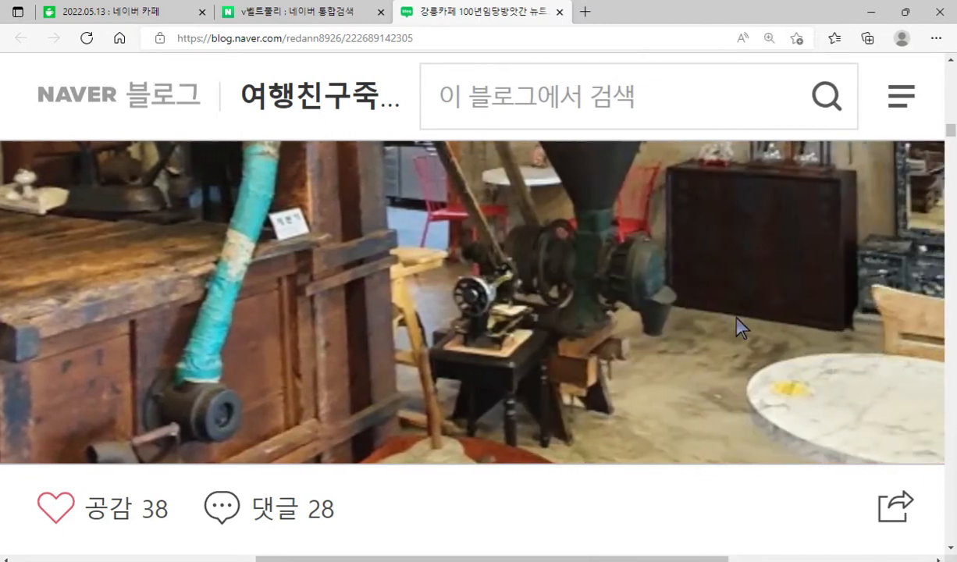
key("F12")
mouse_move(572, 111)
left_mouse_down()
mouse_move(573, 165)
mouse_move(604, 146)
left_mouse_up()
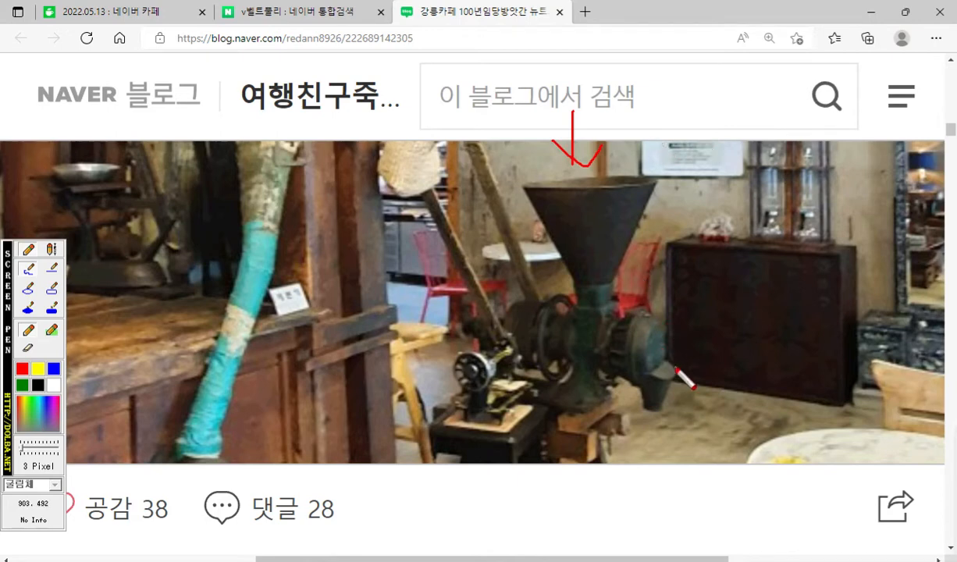
mouse_move(676, 372)
left_mouse_down()
mouse_move(612, 344)
mouse_move(660, 352)
mouse_move(656, 383)
mouse_move(600, 349)
mouse_move(539, 338)
left_mouse_up()
mouse_move(596, 336)
left_mouse_down()
mouse_move(547, 332)
mouse_move(584, 383)
left_mouse_up()
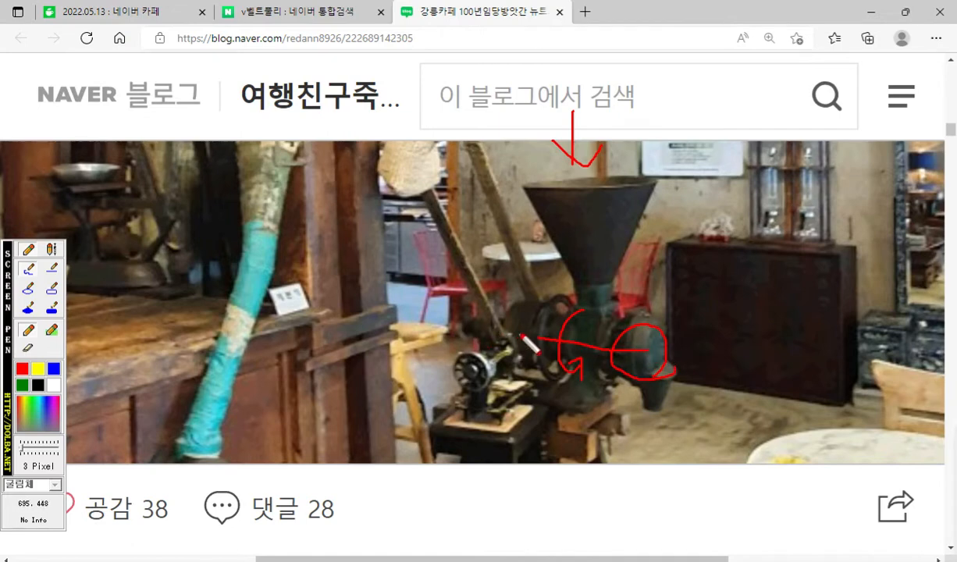
mouse_move(533, 287)
left_mouse_down()
mouse_move(512, 356)
mouse_move(535, 288)
left_mouse_up()
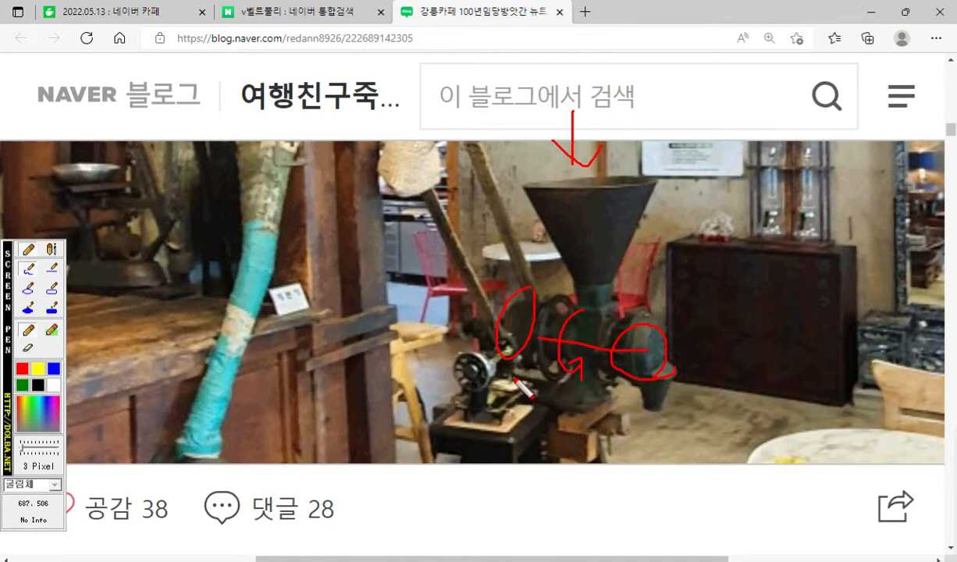
key("Escape")
Circle the overhead belt pulley in the photo, draw a red line along its shaft, and clear the marks.
scroll(507, 362, "up", 4)
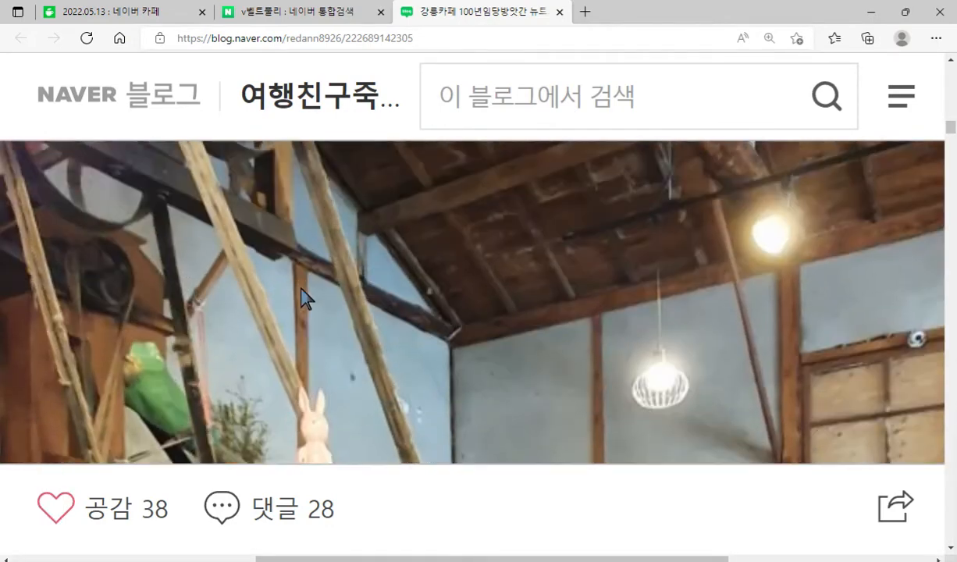
key("F12")
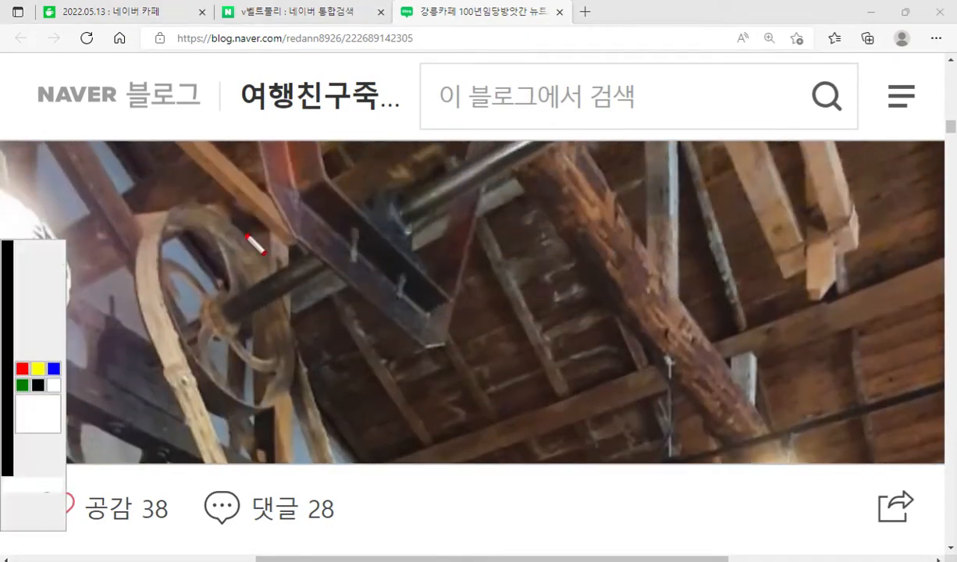
mouse_move(240, 224)
left_mouse_down()
mouse_move(181, 202)
mouse_move(177, 341)
mouse_move(287, 380)
mouse_move(236, 209)
left_mouse_up()
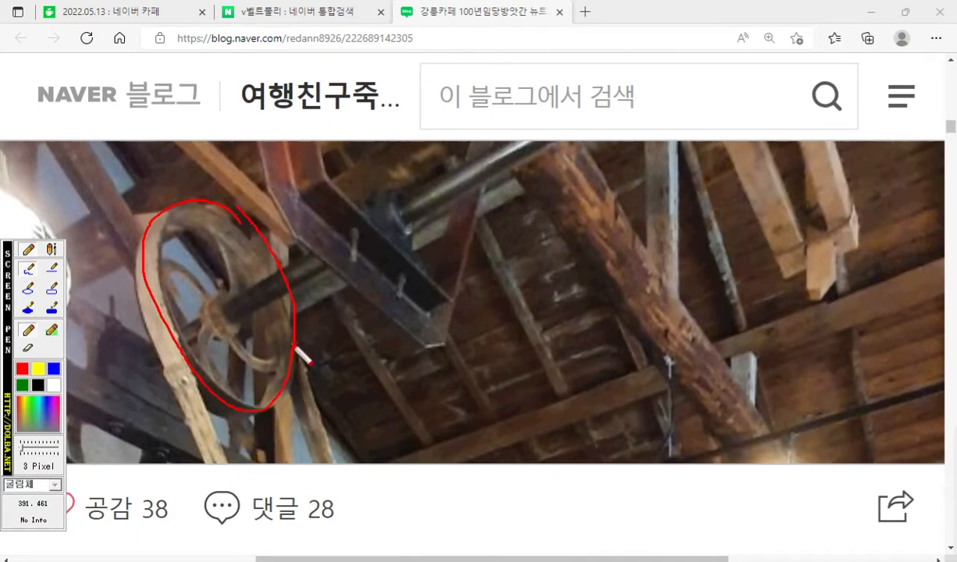
left_click_drag(109, 233, 189, 191)
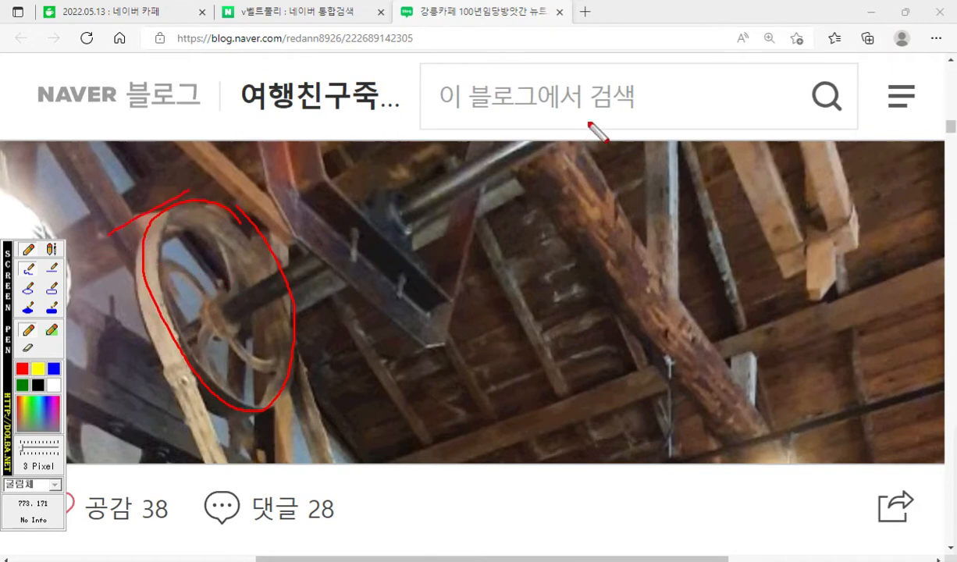
mouse_move(610, 106)
left_mouse_down()
mouse_move(246, 278)
mouse_move(121, 357)
mouse_move(122, 370)
left_mouse_up()
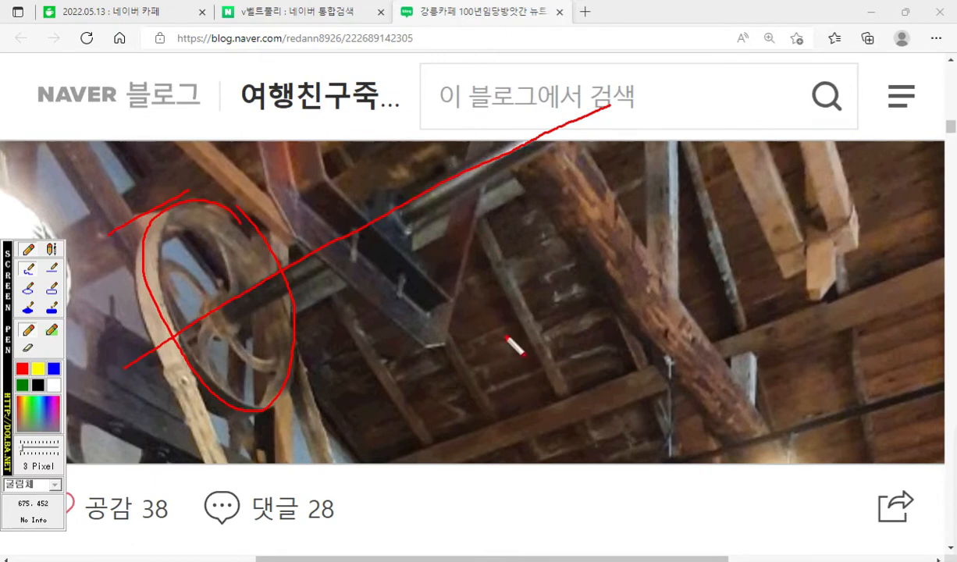
key("Escape")
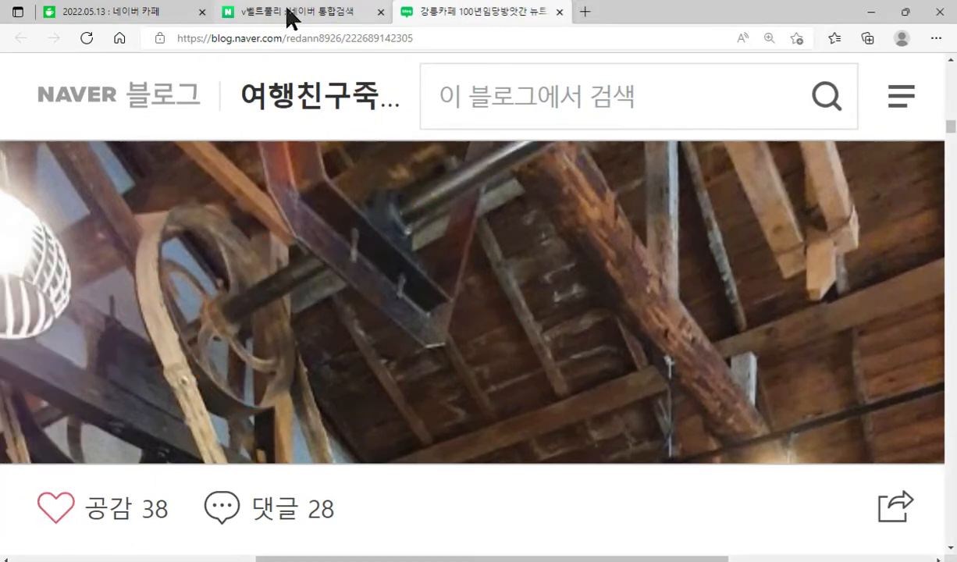
Show the v벨트풀리 search results, underline the "발전기 삼각형" listing title in red and mark a V over its pulley's groove.
left_click(289, 13)
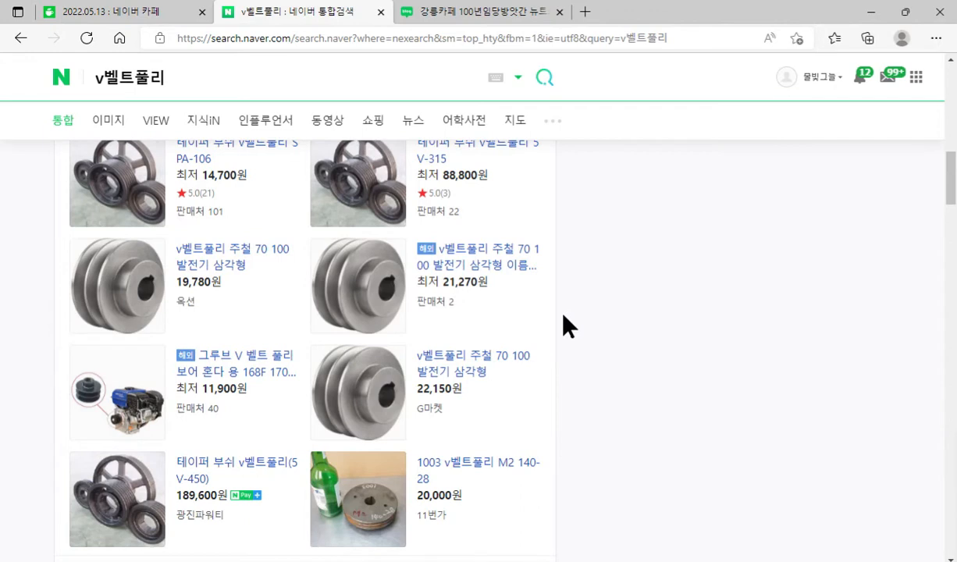
scroll(563, 316, "up", 1)
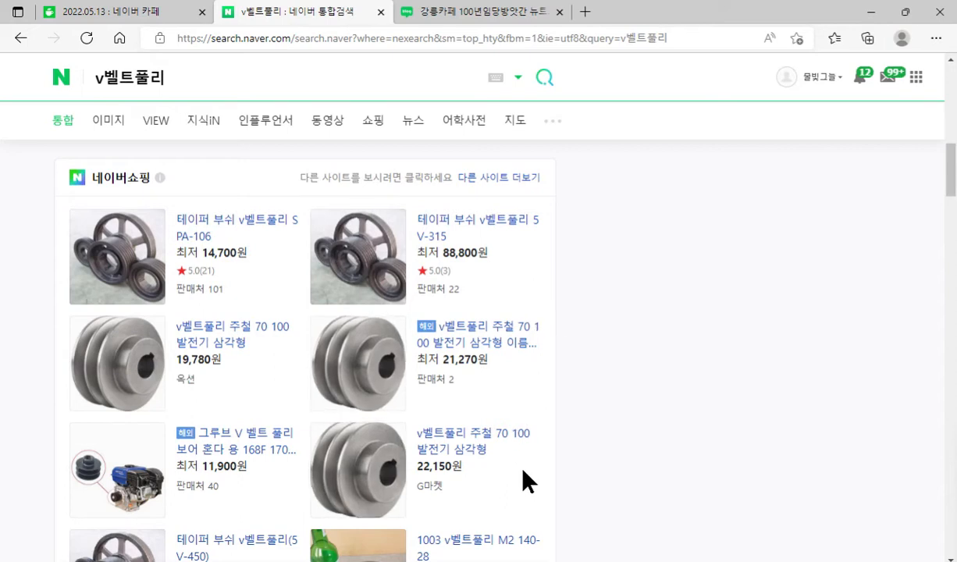
key("F12")
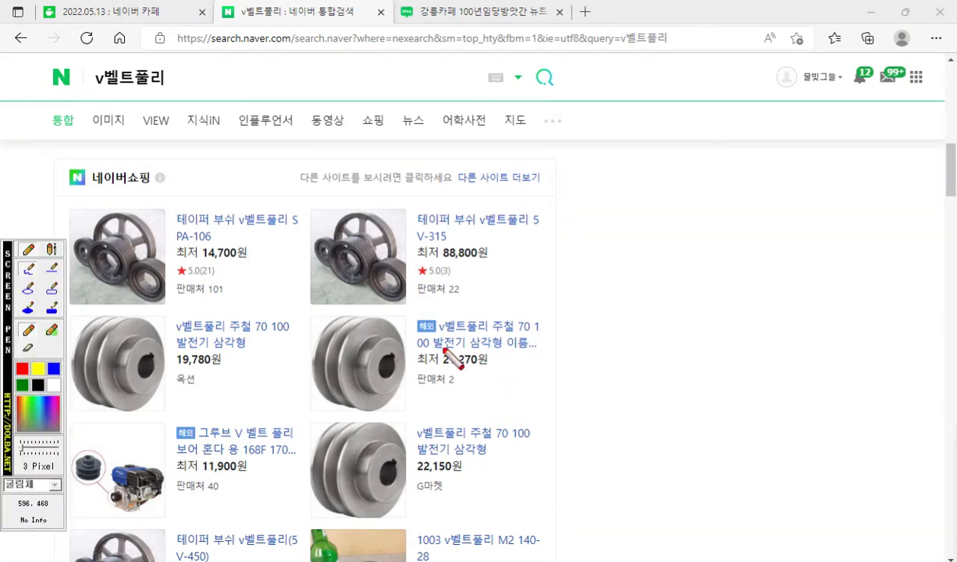
left_click_drag(431, 349, 540, 348)
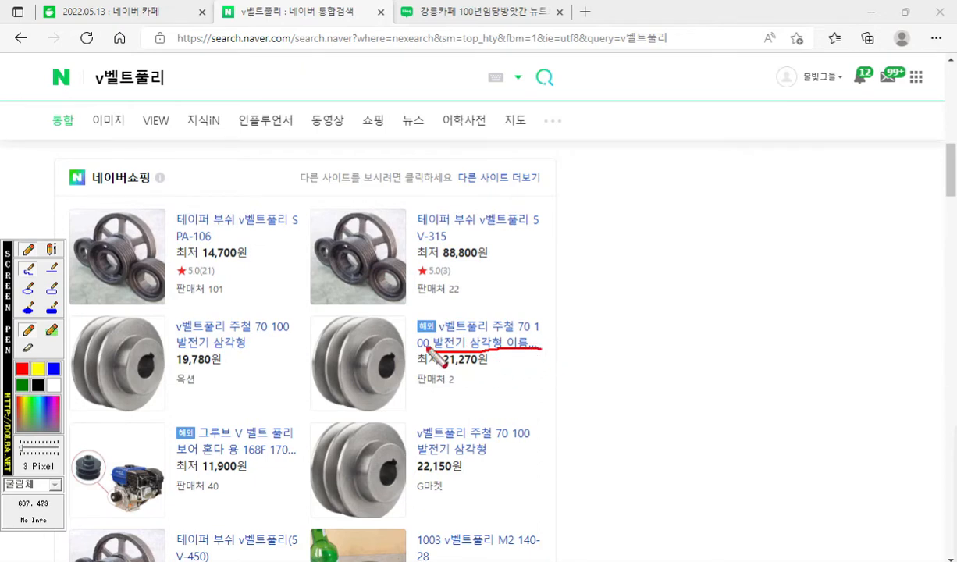
left_click_drag(344, 340, 372, 321)
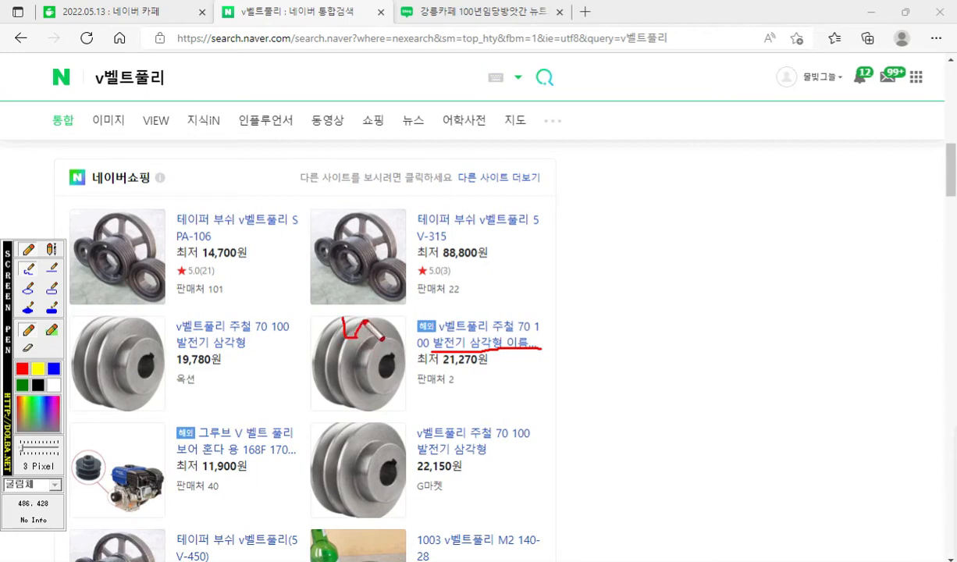
Sketch the V-belt's trapezoidal cross-section in red in the blank area beside the listings and hatch it with three diagonal strokes.
mouse_move(625, 267)
left_mouse_down()
mouse_move(662, 368)
mouse_move(727, 363)
mouse_move(746, 262)
mouse_move(623, 261)
left_mouse_up()
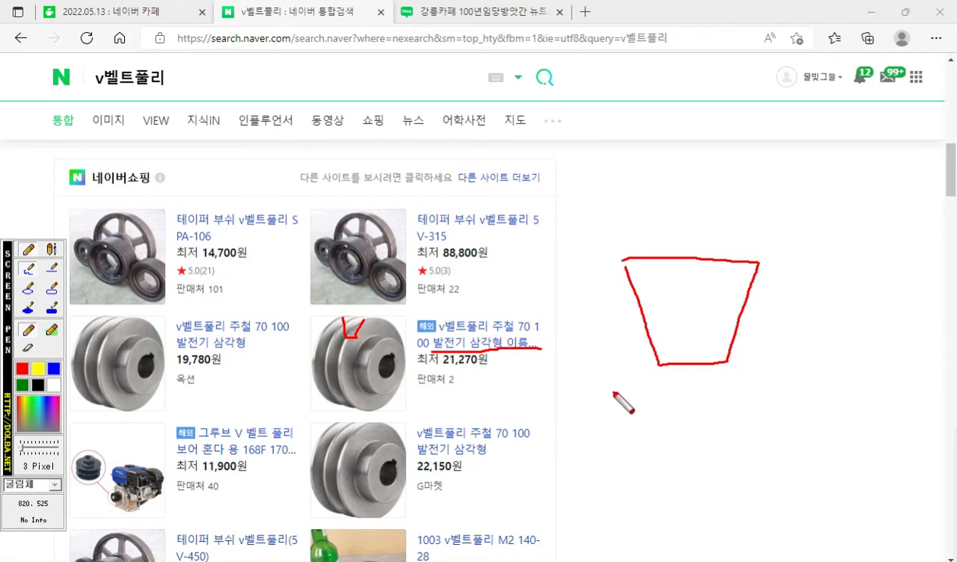
left_click_drag(678, 258, 640, 305)
left_click_drag(713, 274, 662, 341)
left_click_drag(735, 296, 690, 356)
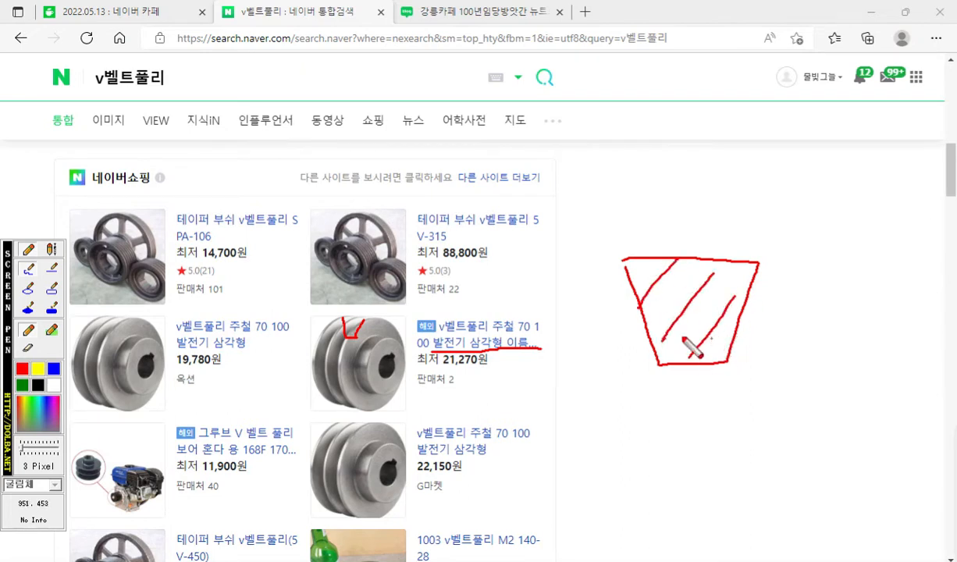
Draw a belt loop from the listing's pulley to a smaller wheel, add rotation arrows to both, and clear all marks.
mouse_move(459, 285)
left_mouse_down()
mouse_move(304, 394)
mouse_move(550, 332)
left_mouse_up()
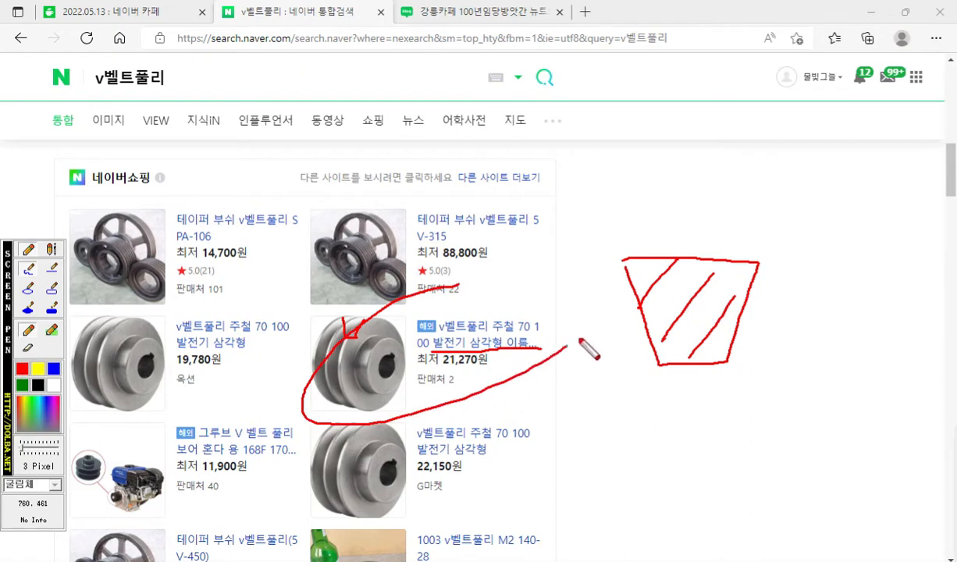
mouse_move(428, 281)
left_mouse_down()
mouse_move(559, 309)
mouse_move(558, 344)
left_mouse_up()
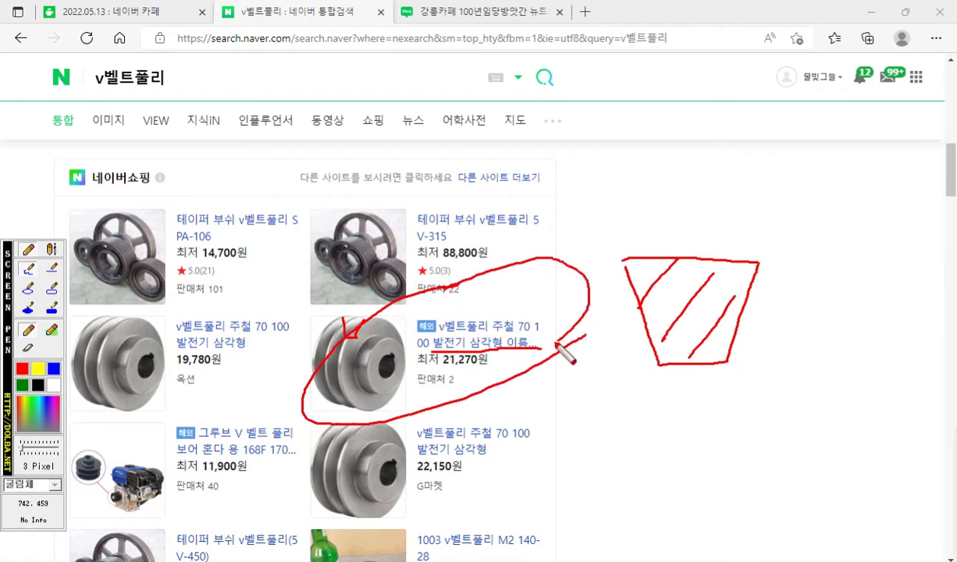
mouse_move(377, 342)
left_mouse_down()
mouse_move(376, 375)
mouse_move(384, 362)
mouse_move(373, 394)
left_mouse_up()
mouse_move(558, 279)
left_mouse_down()
mouse_move(532, 289)
mouse_move(561, 304)
mouse_move(567, 329)
left_mouse_up()
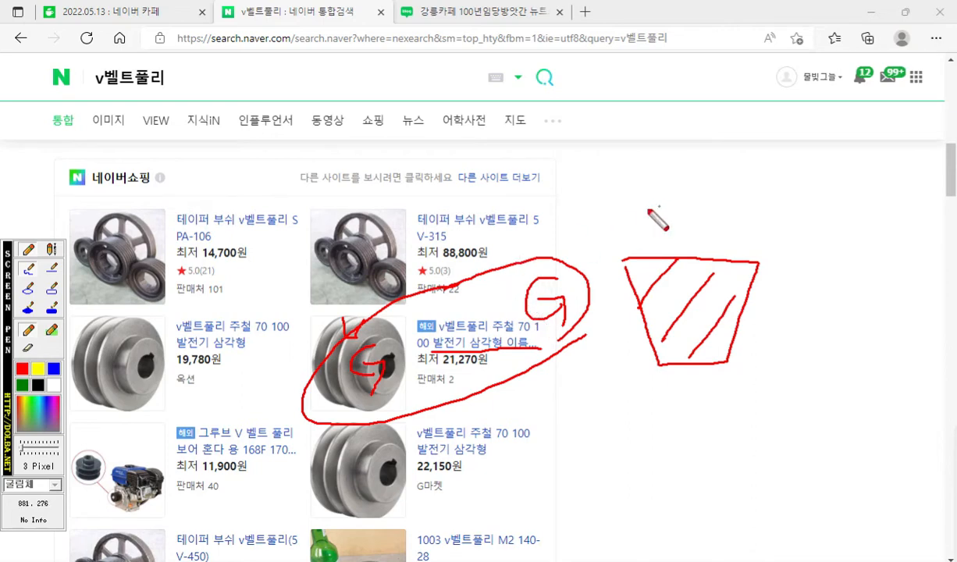
key("Escape")
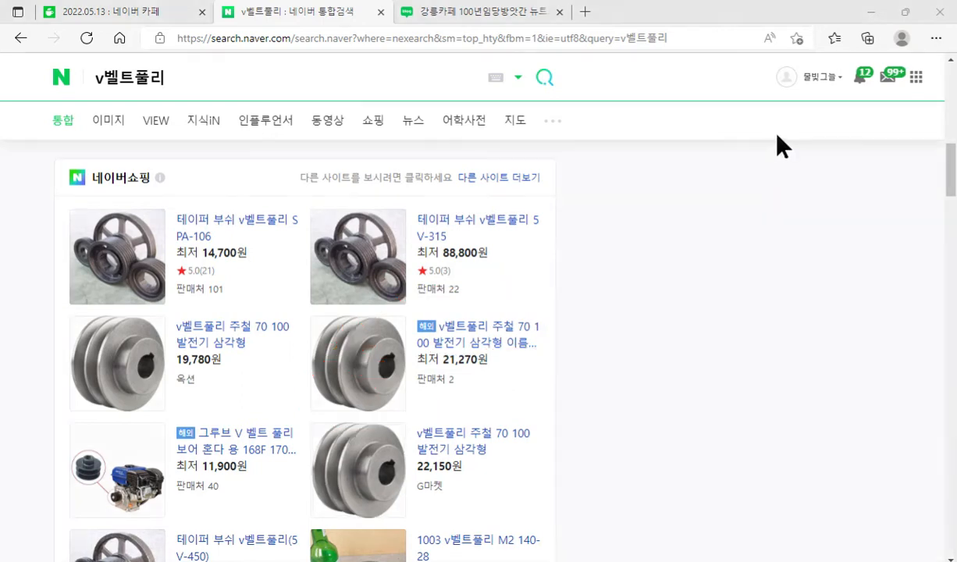
Restore and minimise the browser, and bring the pulley's isometric drawing into view in the PDF beside the CAD drawing.
left_click(905, 11)
left_click(868, 21)
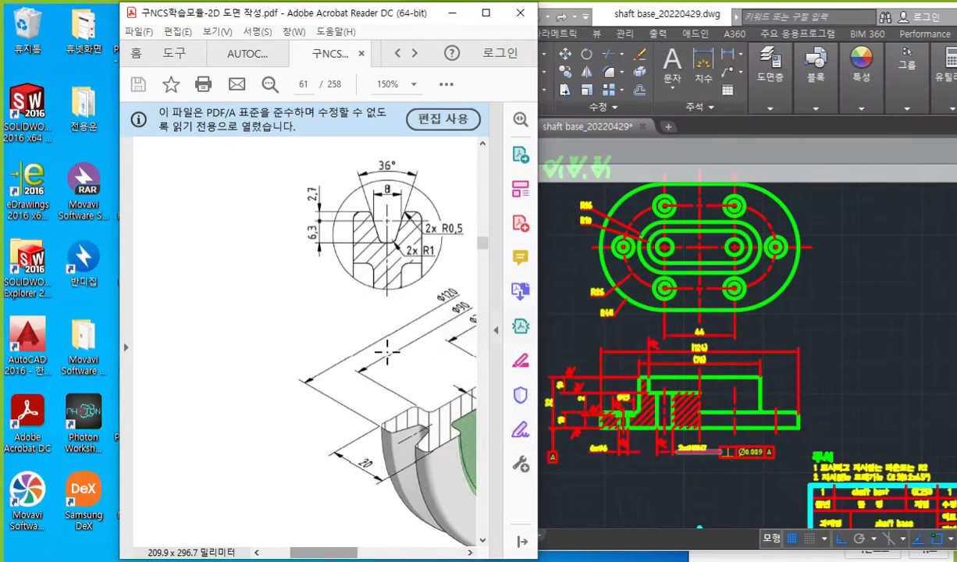
left_click_drag(320, 553, 350, 556)
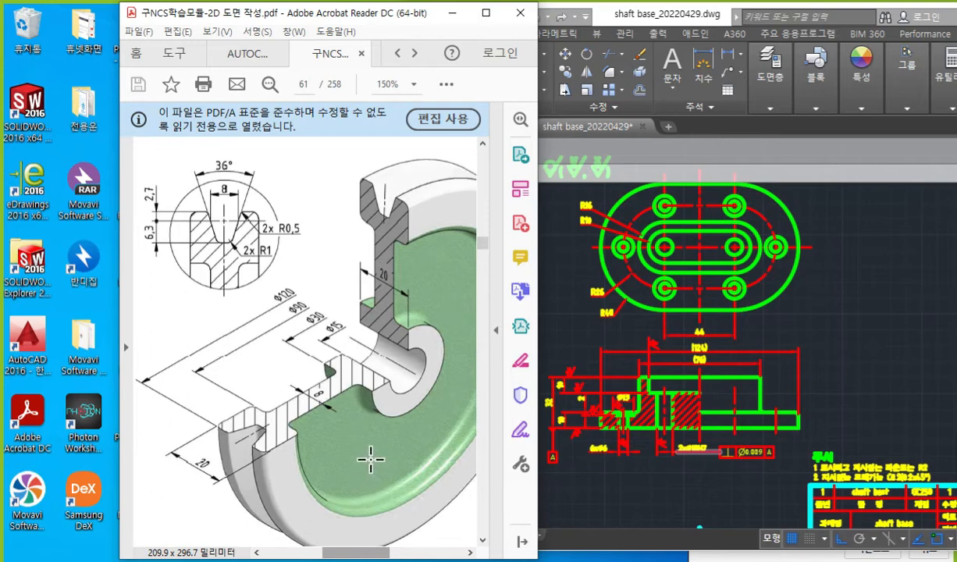
Switch to the KS 기계제도 규격(2022년) PDF, collapse its side panes and show the IT tolerance table at 66.7% zoom.
mouse_move(532, 561)
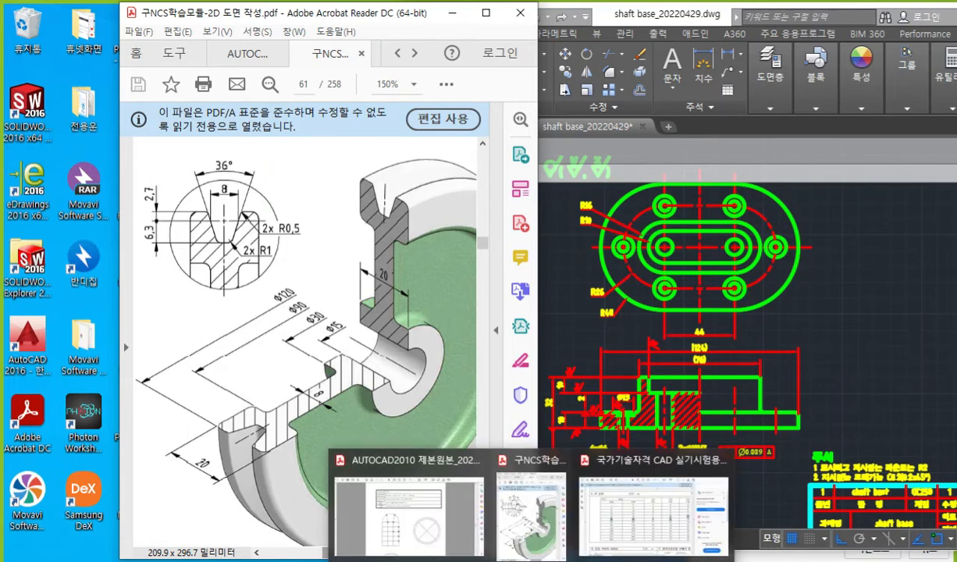
left_click(625, 499)
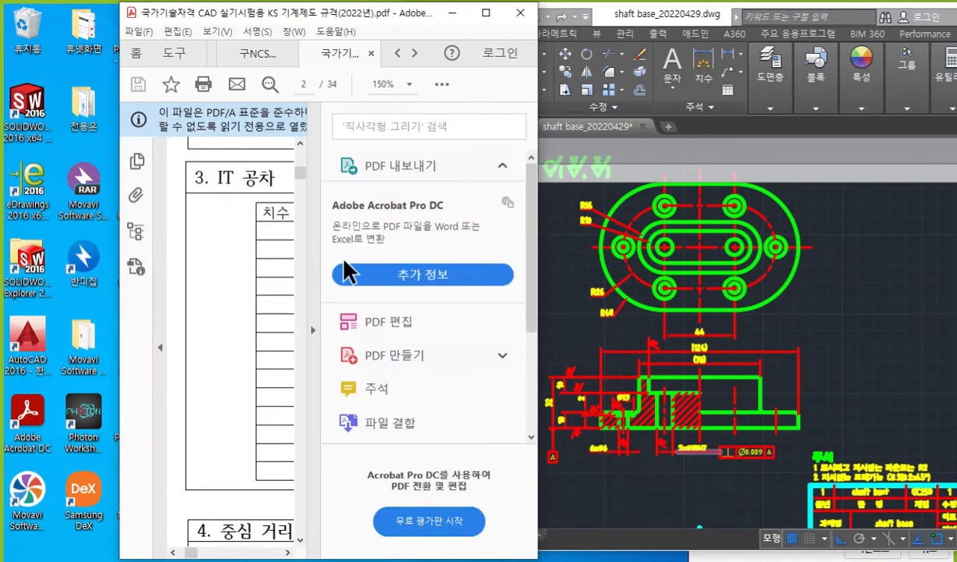
left_click(314, 332)
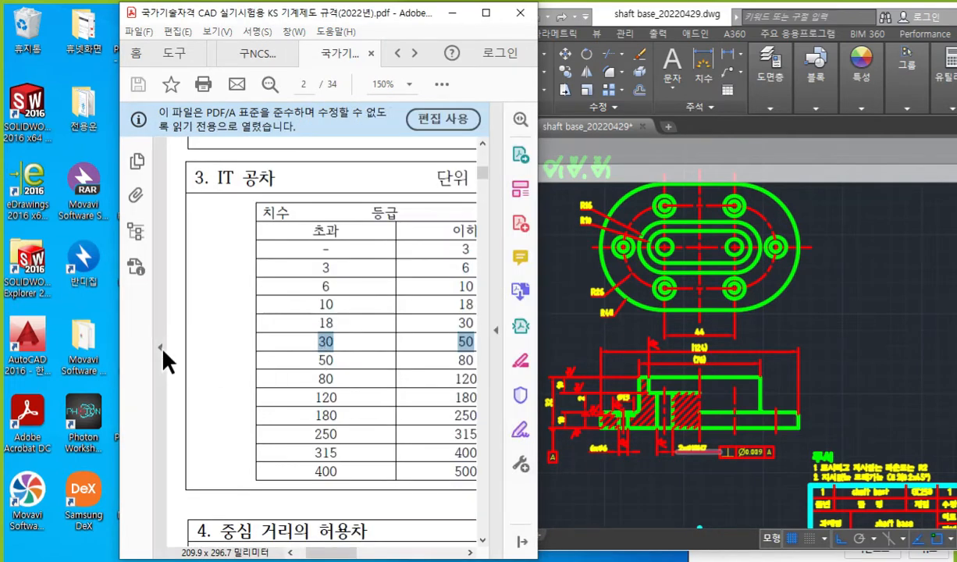
left_click(160, 348)
scroll(346, 252, "down", 3, "ctrl")
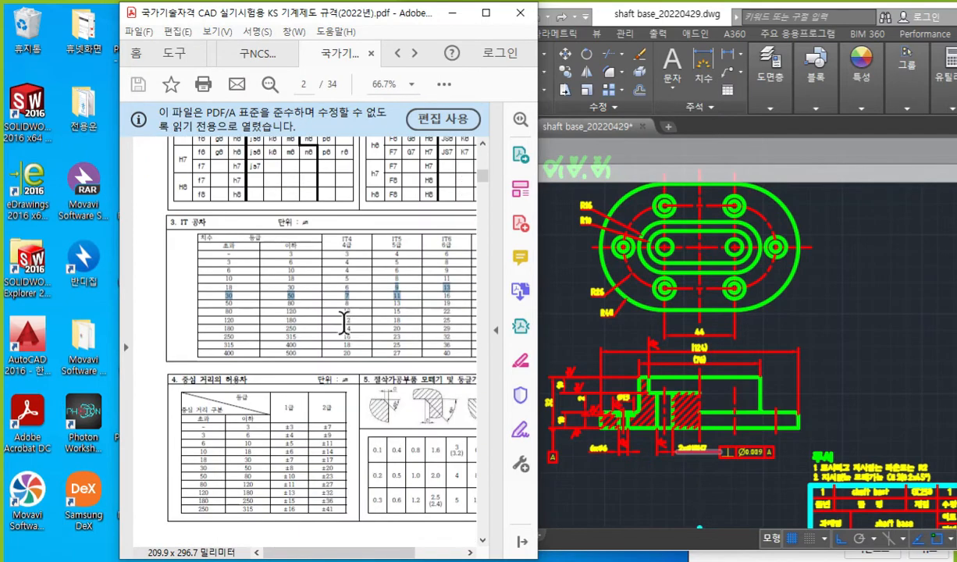
Find section 40, V 벨트 풀리, on page 25 of the KS standard PDF and view it at 100% in a maximised window.
scroll(403, 229, "down", 1, "ctrl")
left_click_drag(487, 170, 479, 426)
scroll(173, 160, "up", 1, "ctrl")
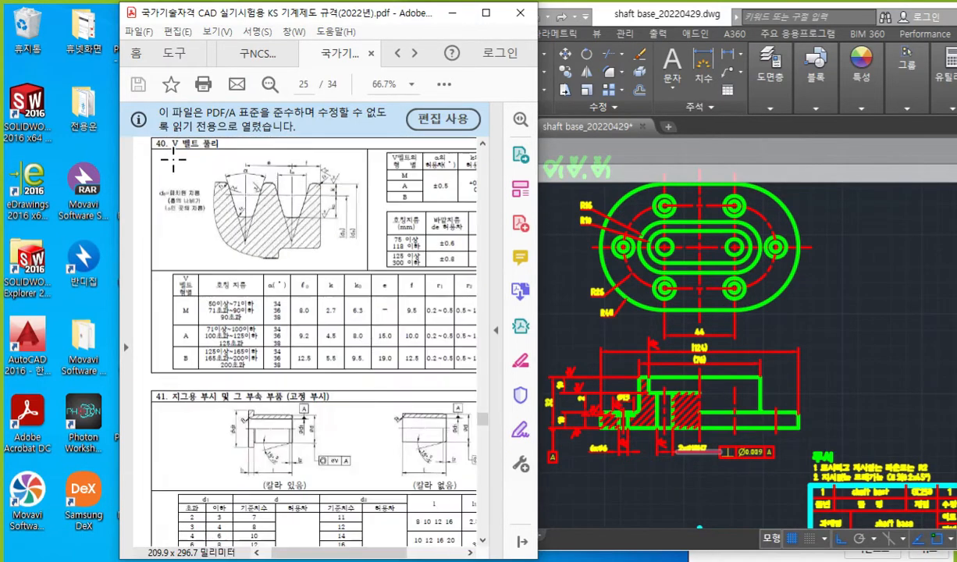
scroll(173, 160, "up", 1, "ctrl")
scroll(176, 164, "up", 1, "ctrl")
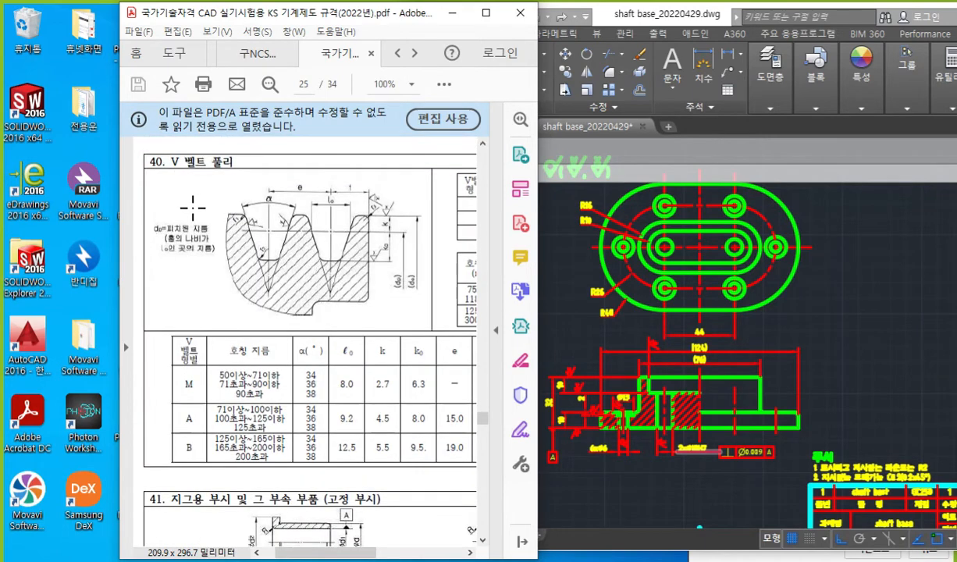
left_click(486, 15)
Circle the whole V 벨트 풀리 section in red with the screen pen and clear the mark.
left_click_drag(757, 426, 215, 467)
mouse_move(154, 445)
left_mouse_down()
mouse_move(544, 128)
mouse_move(665, 455)
mouse_move(684, 474)
left_mouse_up()
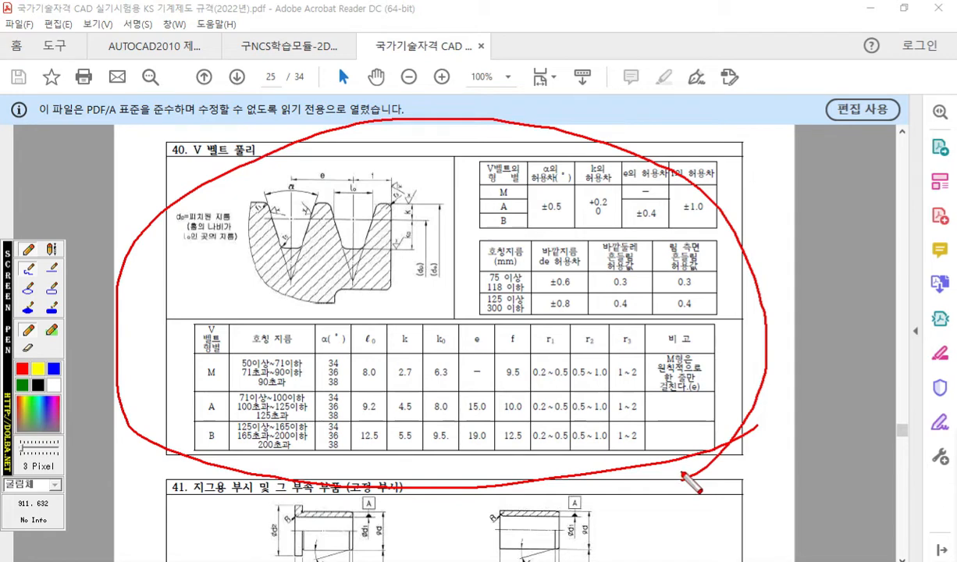
key("Escape")
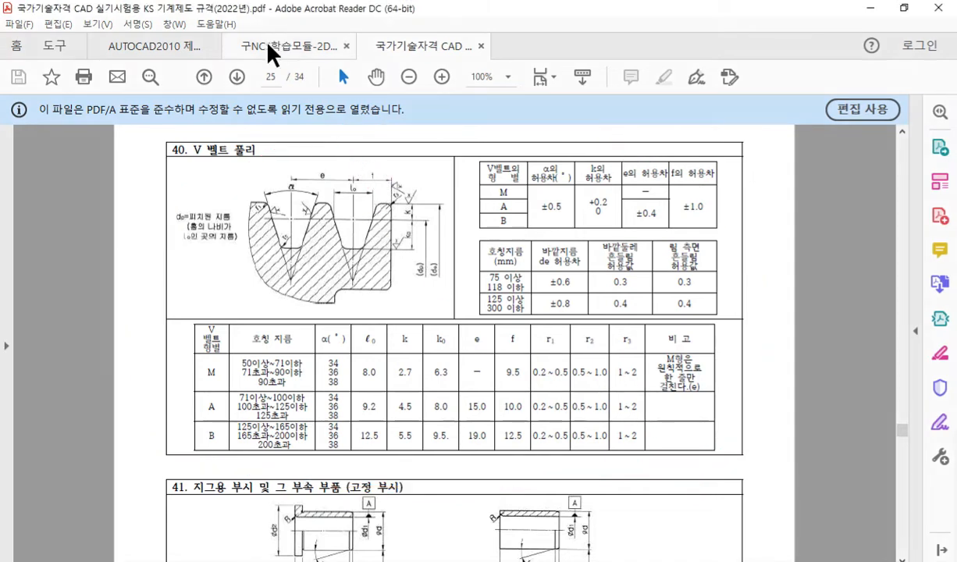
Check the pulley drawing in the 구NCS학습모듈 PDF, and enlarge the groove figure in the KS standard PDF to 300%.
left_click(269, 45)
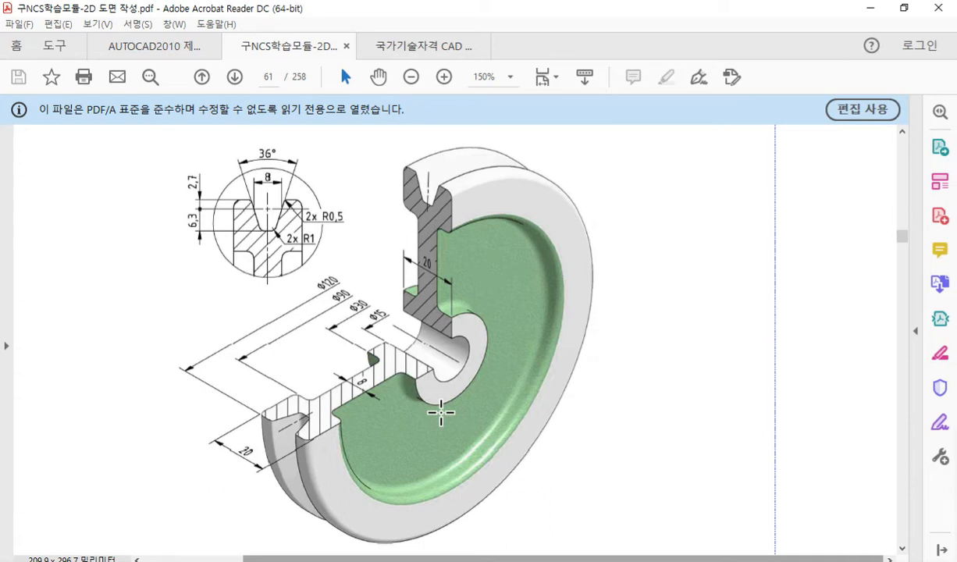
left_click(405, 49)
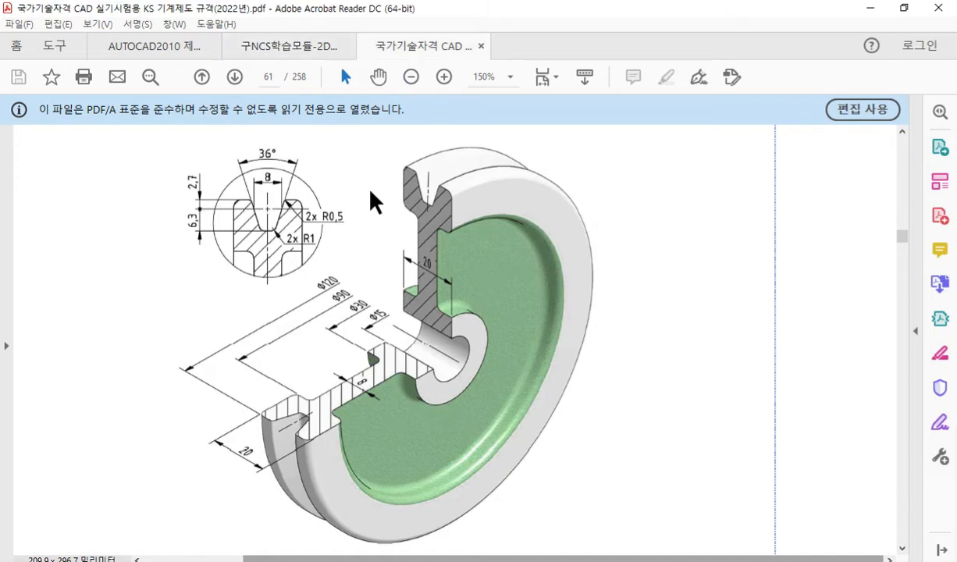
scroll(229, 187, "up", 2, "ctrl")
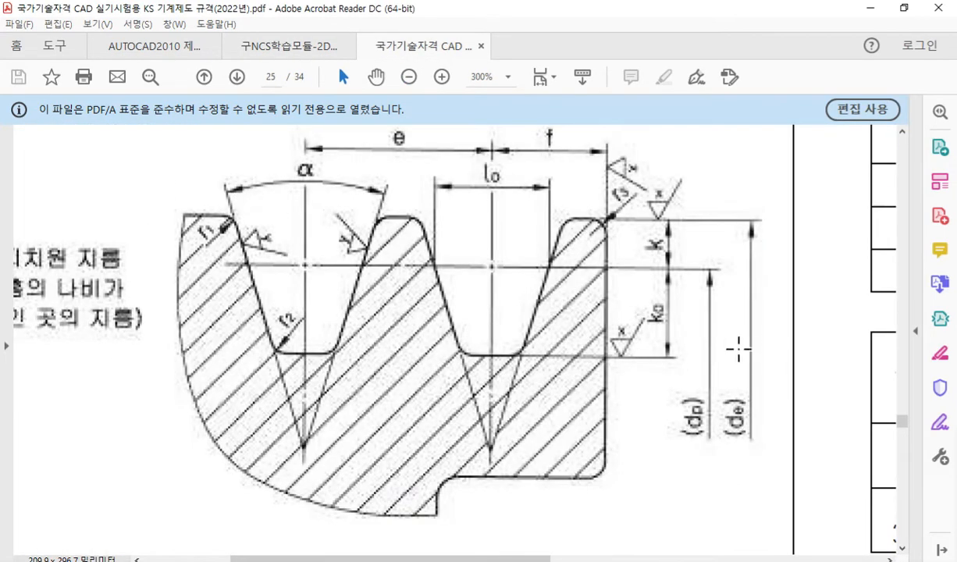
Trace the y and x surface-finish symbols on the groove figure in red, then clear the marks.
key("F12")
mouse_move(262, 221)
left_mouse_down()
mouse_move(246, 243)
mouse_move(300, 260)
mouse_move(365, 244)
mouse_move(331, 210)
left_mouse_up()
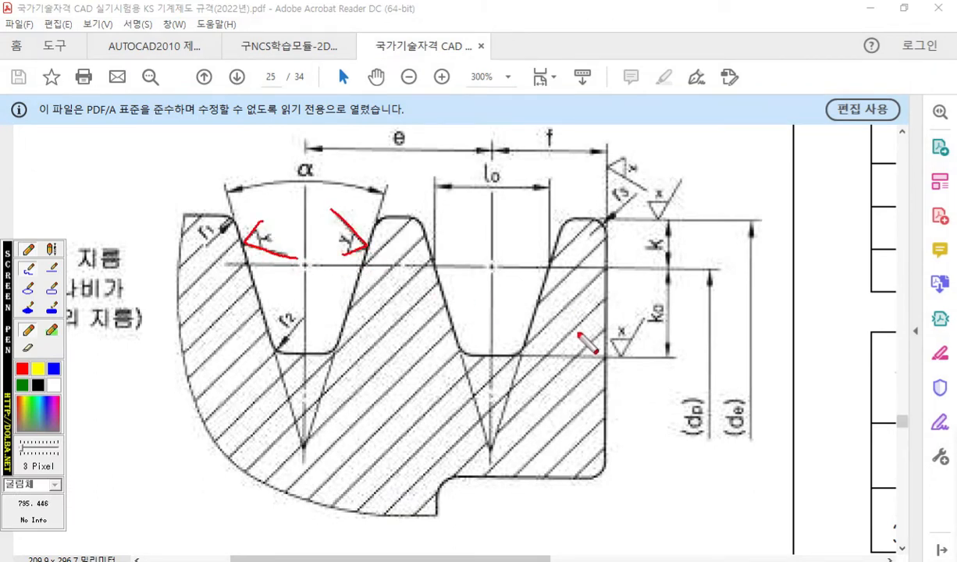
mouse_move(617, 337)
left_mouse_down()
mouse_move(623, 353)
mouse_move(651, 306)
left_mouse_up()
mouse_move(647, 205)
left_mouse_down()
mouse_move(668, 205)
mouse_move(697, 157)
left_mouse_up()
mouse_move(636, 151)
left_mouse_down()
mouse_move(607, 165)
mouse_move(644, 192)
left_mouse_up()
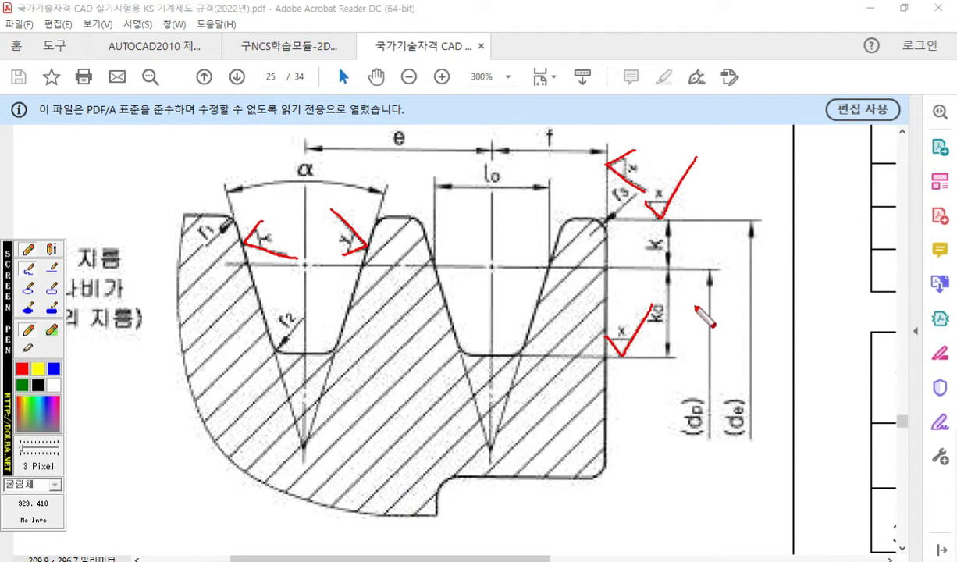
key("Escape")
View the V-belt tolerance tables, and return to the pulley drawing in the 구NCS학습모듈 PDF, restoring its window beside the CAD drawing.
mouse_move(492, 559)
left_mouse_down()
mouse_move(757, 546)
mouse_move(764, 535)
left_mouse_up()
scroll(653, 497, "up", 1)
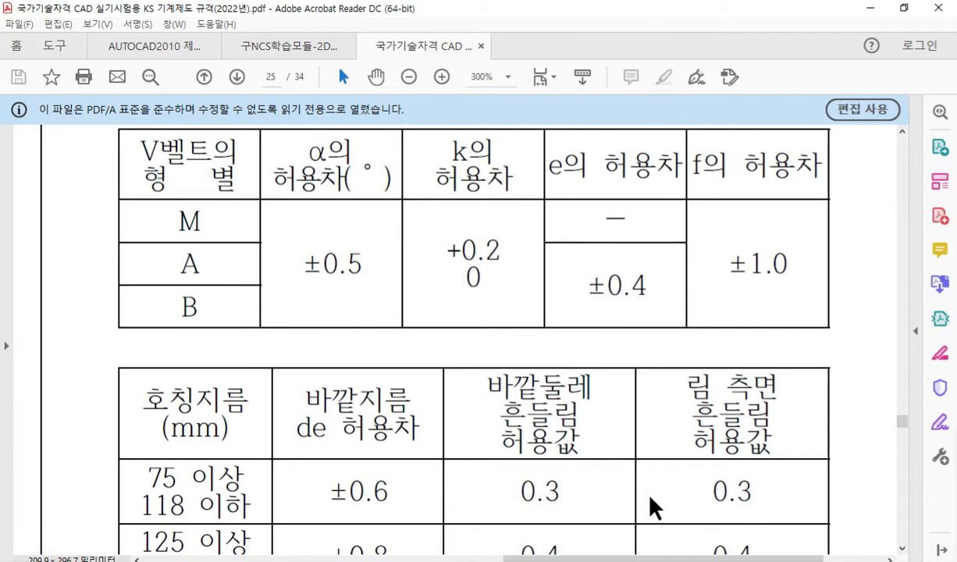
left_click(293, 53)
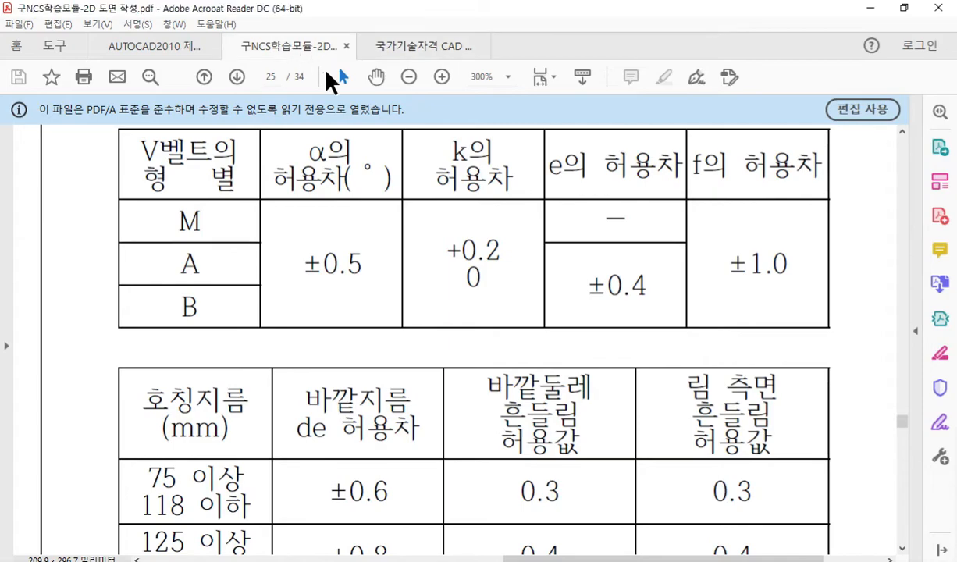
left_click(904, 8)
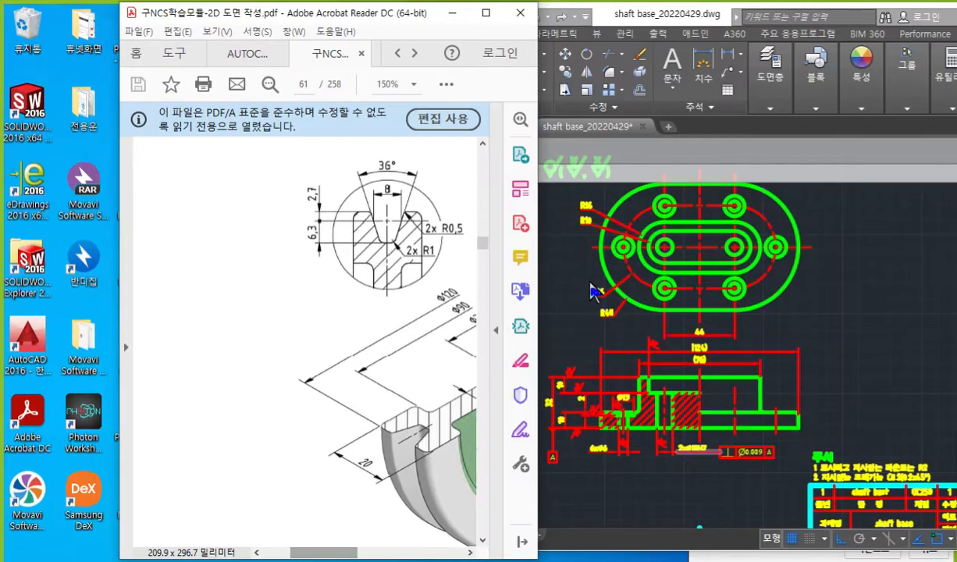
mouse_move(346, 553)
left_mouse_down()
mouse_move(382, 554)
mouse_move(375, 556)
left_mouse_up()
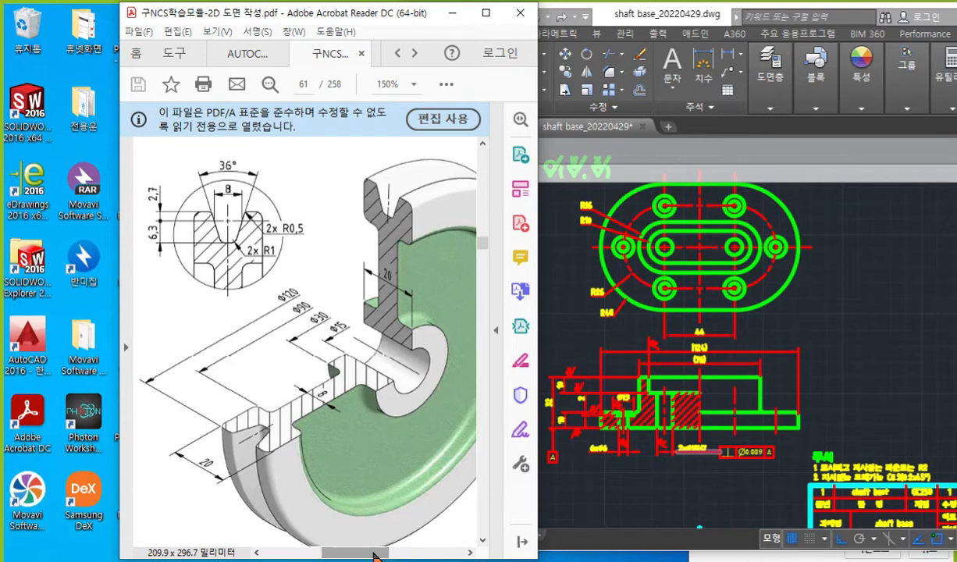
Bring AutoCAD forward, outline the sectioned half of the shaft base's front view with the screen pen, and clear the outline.
left_click(562, 320)
mouse_move(697, 411)
middle_mouse_down()
mouse_move(687, 390)
mouse_move(682, 409)
middle_mouse_up()
key("F12")
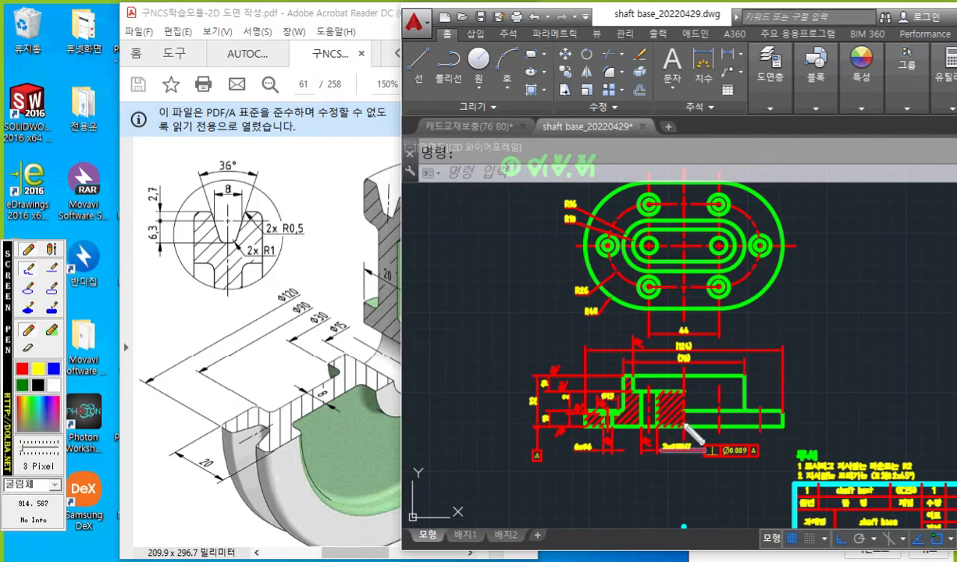
mouse_move(687, 359)
left_mouse_down()
mouse_move(687, 430)
mouse_move(575, 433)
mouse_move(581, 373)
mouse_move(685, 372)
left_mouse_up()
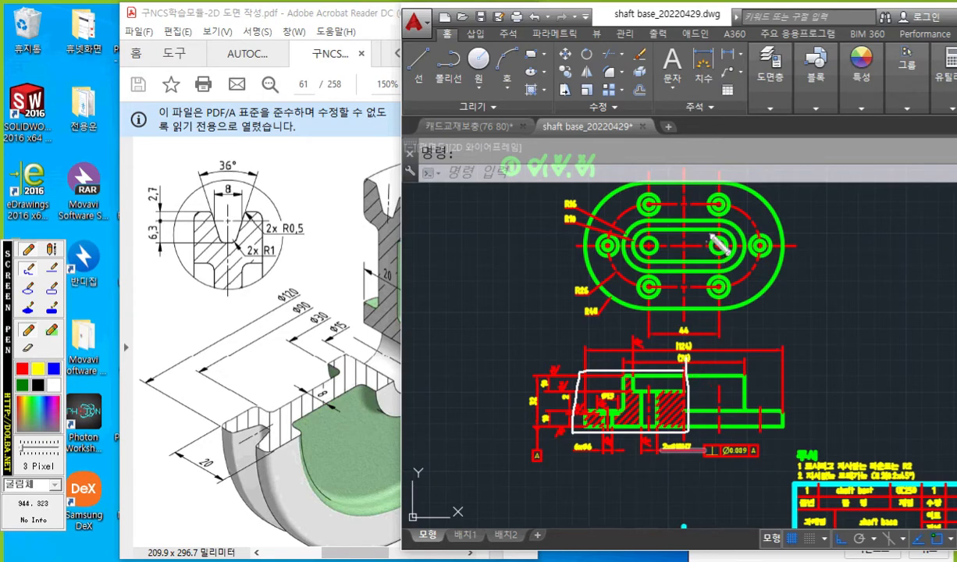
left_click(861, 76)
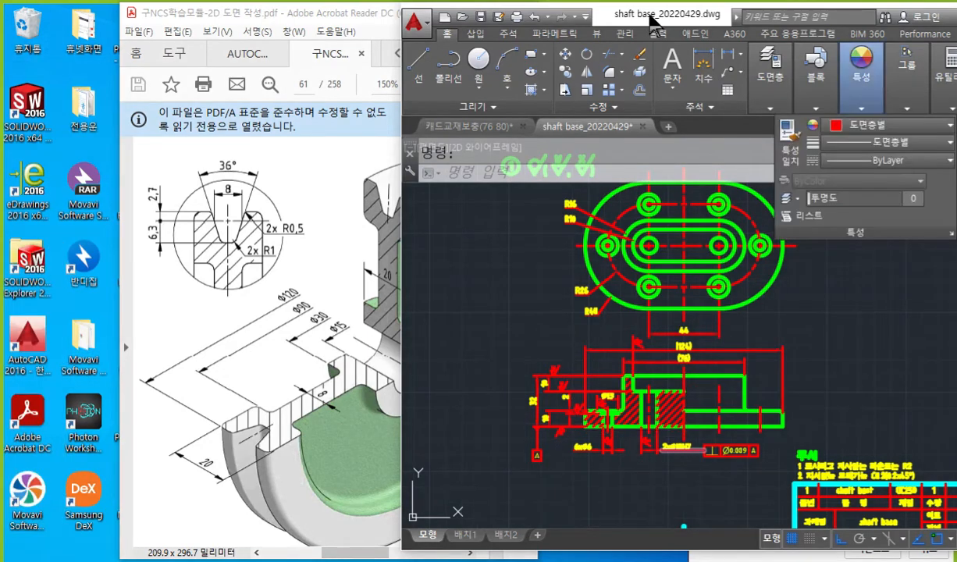
Maximise the AutoCAD window and show the whole shaft base sheet.
double_click(652, 18)
middle_click_drag(541, 297, 553, 350)
scroll(548, 316, "down", 2)
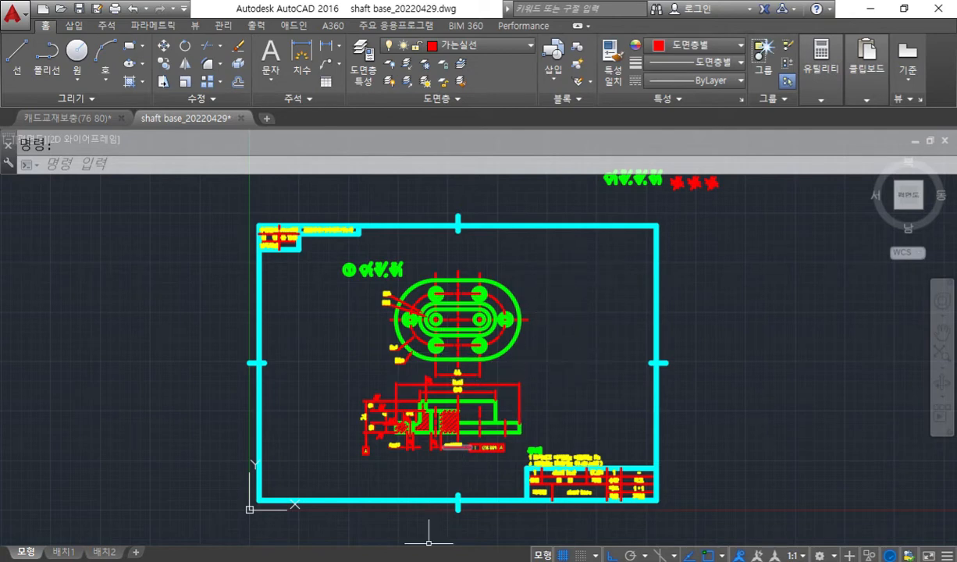
Switch to the untitled Notepad note and delete all of its text.
left_click(482, 519)
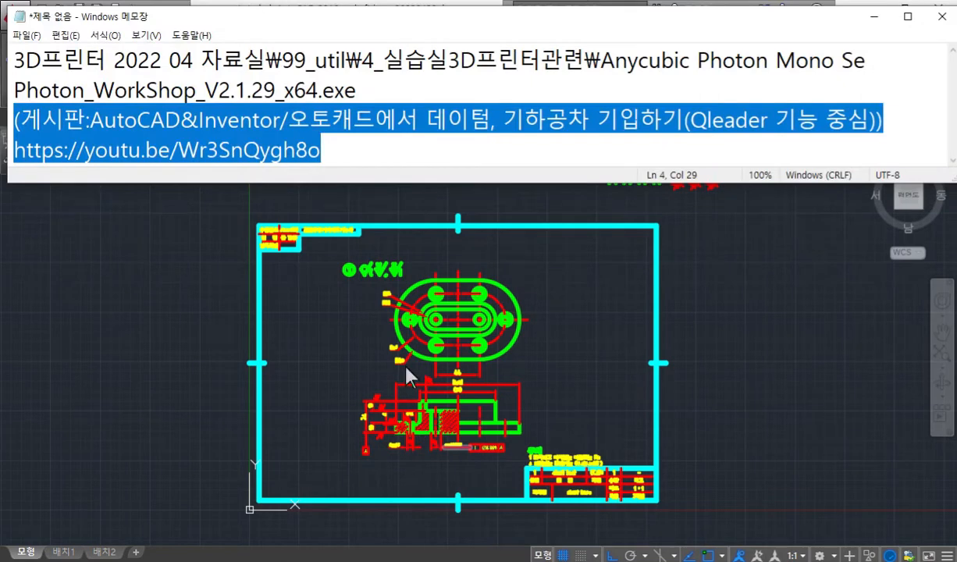
left_click(342, 156)
left_click_drag(342, 155, 11, 59)
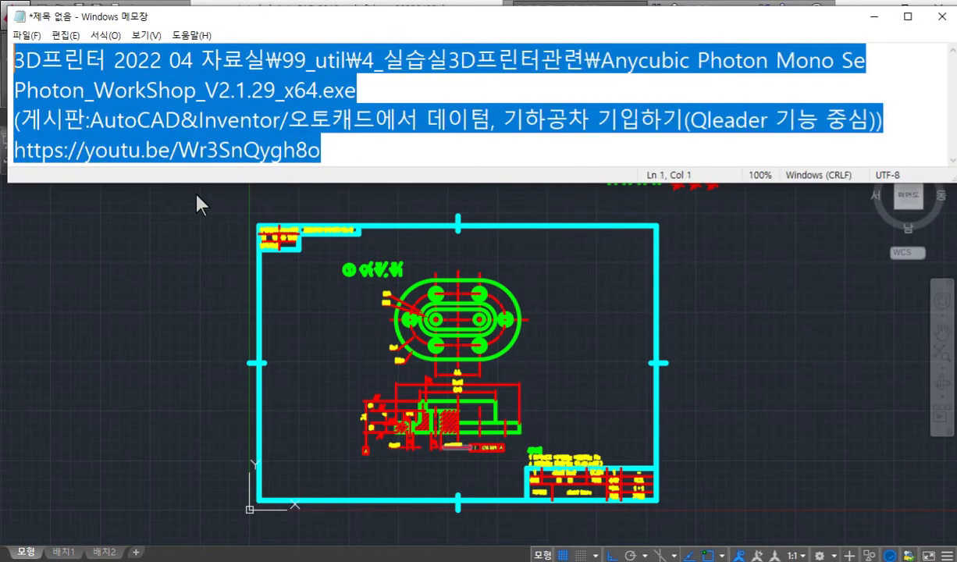
type("ㅍ")
key("BackSpace")
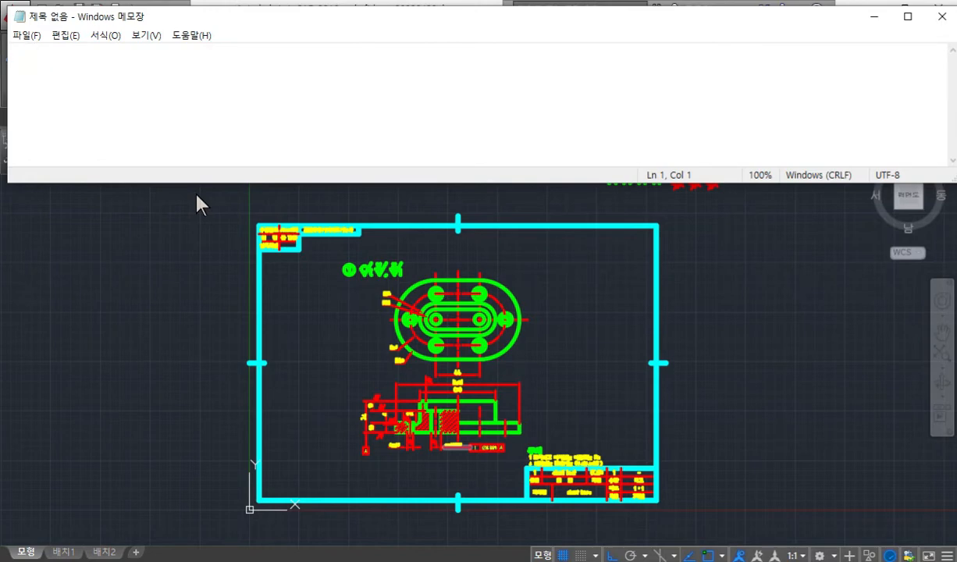
Write "v-velt pulley" in the empty note and select the whole phrase.
type("V ")
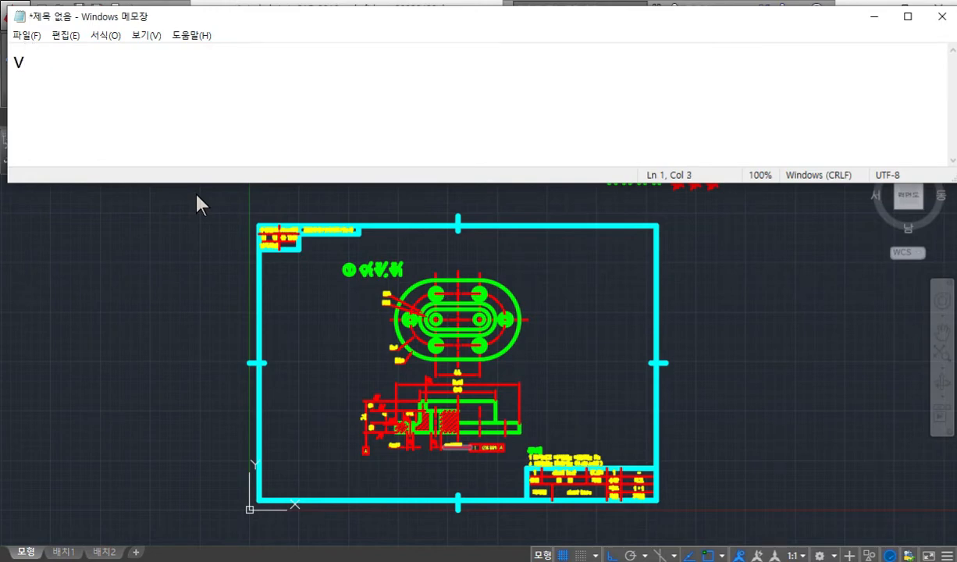
type("velt pulley")
key("Home")
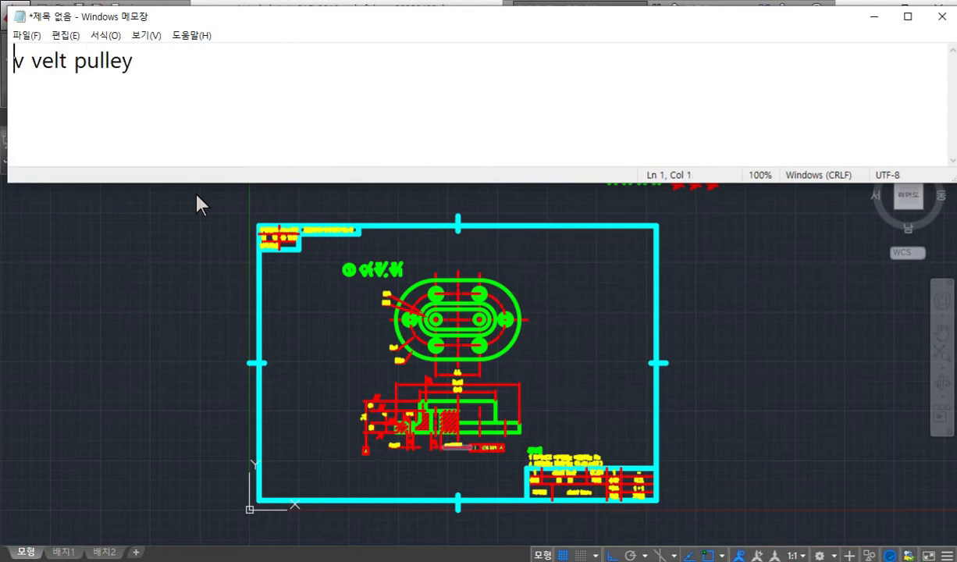
key("Right")
key("Delete")
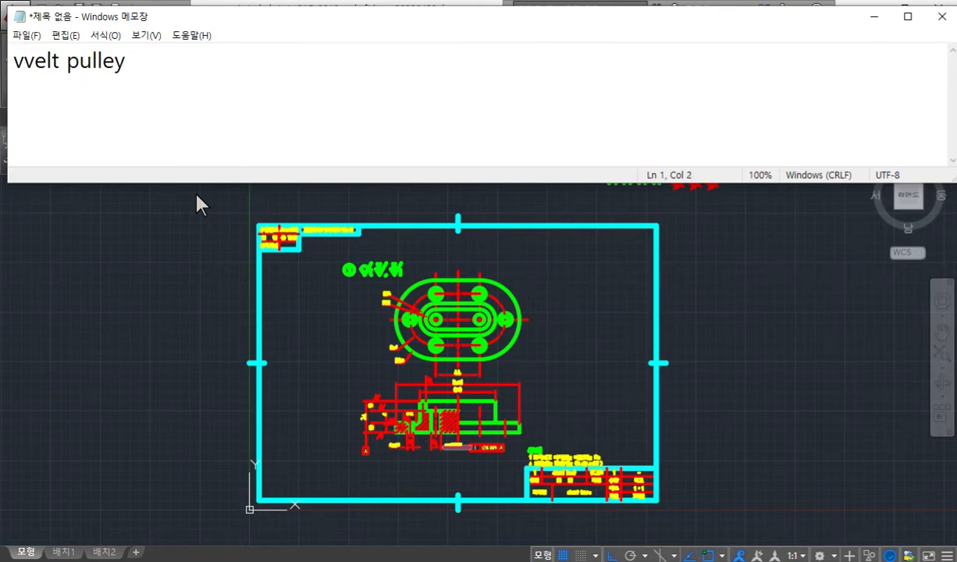
type("-")
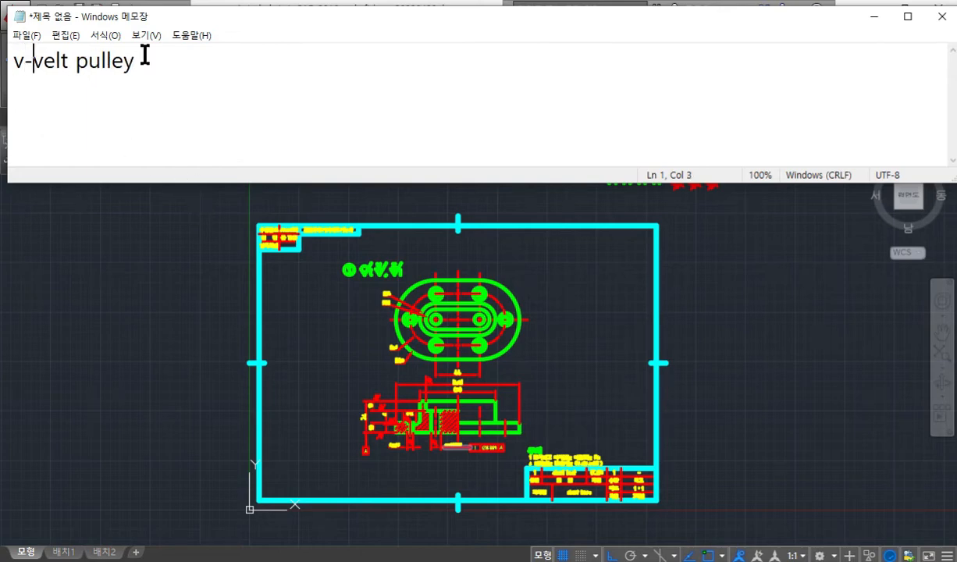
left_click_drag(144, 57, 2, 56)
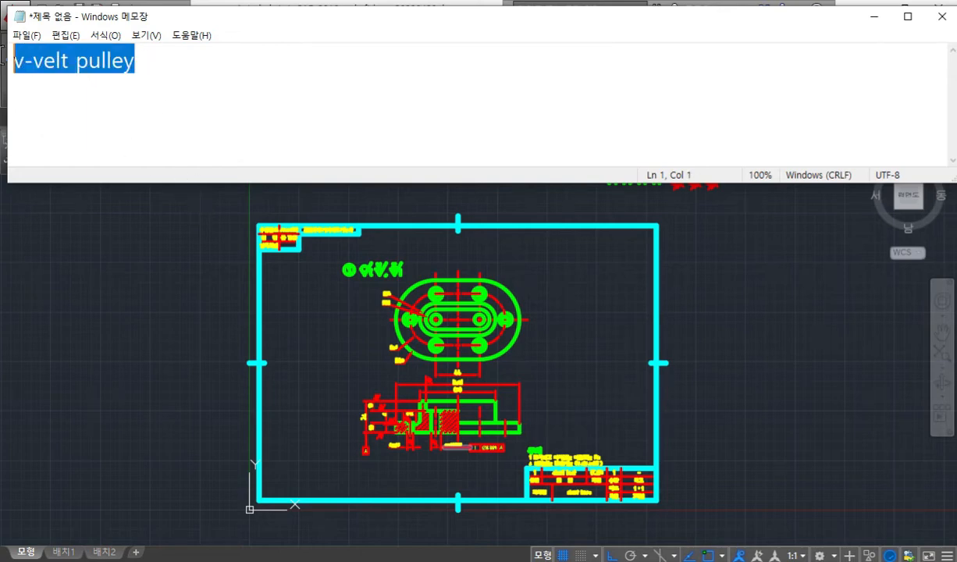
Return to AutoCAD, start saving the drawing under another name, and enter v-belt pulley_20220429.dwg as the file name.
left_click(109, 266)
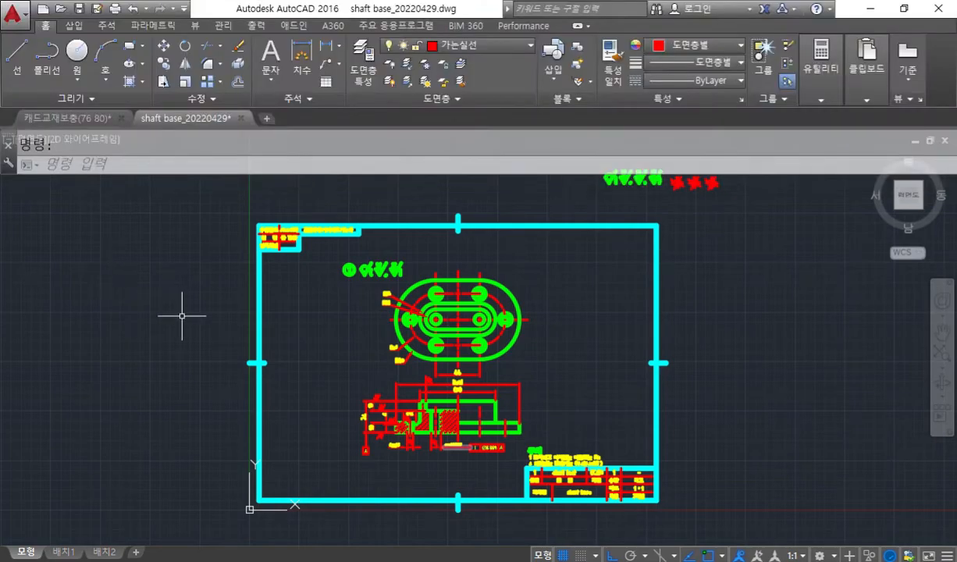
key("ctrl+shift+s")
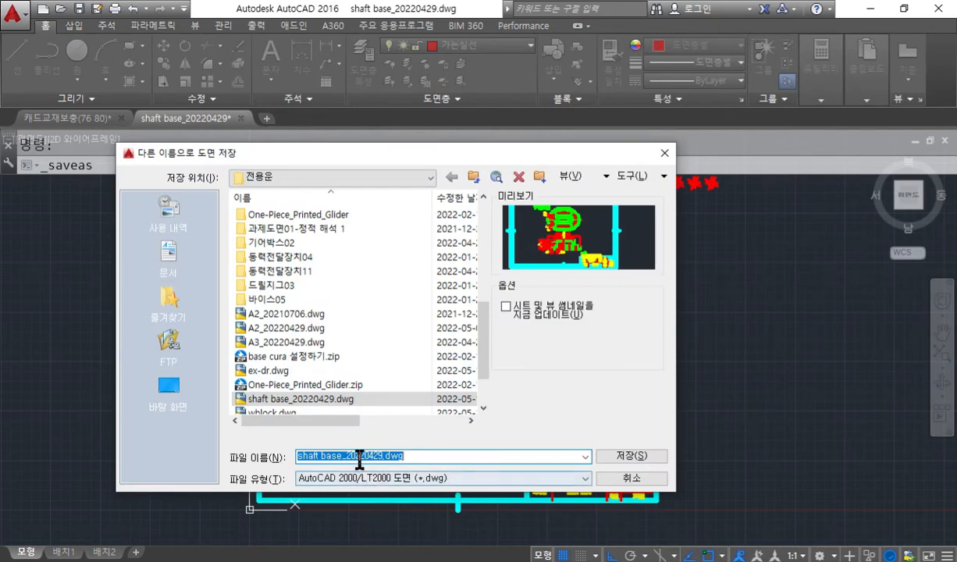
left_click(342, 456)
left_click_drag(343, 457, 302, 501)
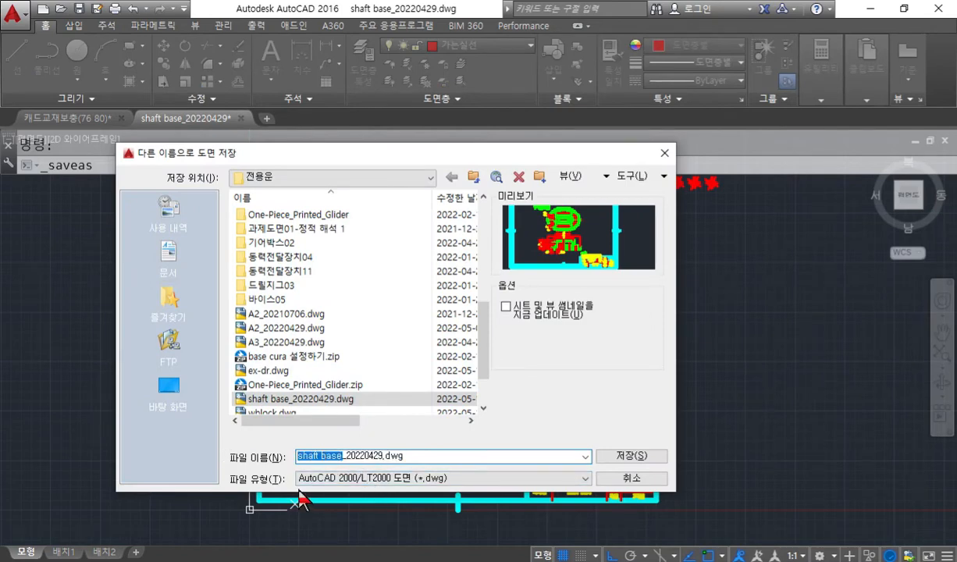
type("ㅂ")
type("-")
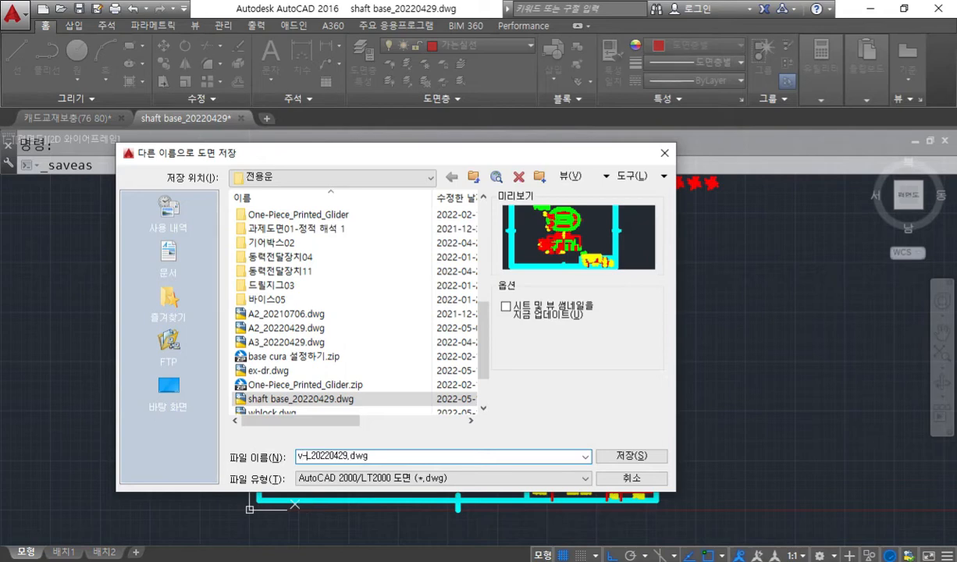
type("belt pulley")
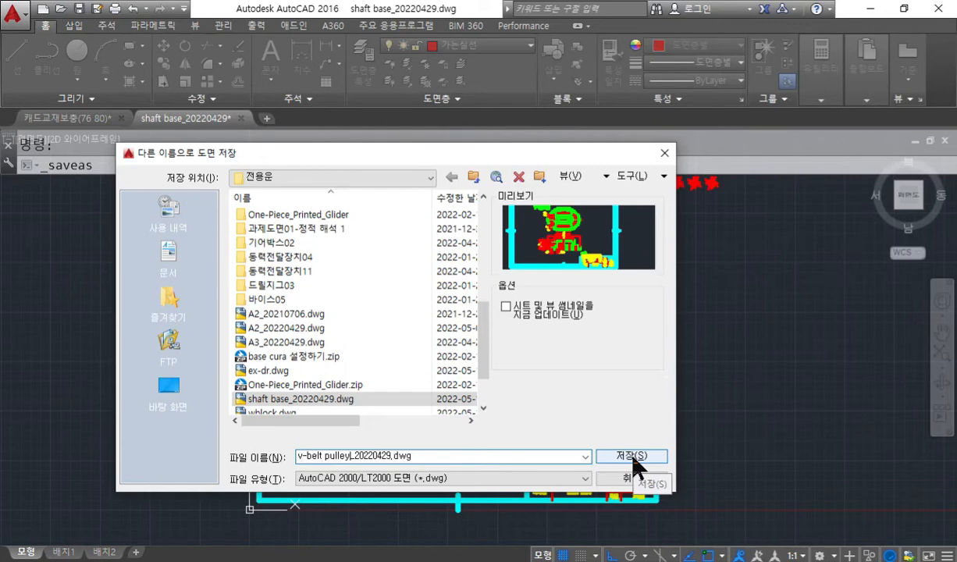
Correct the Notepad text to "v-belt pulley" and save the drawing under the entered name v-belt pulley_20220429.dwg.
left_click(438, 561)
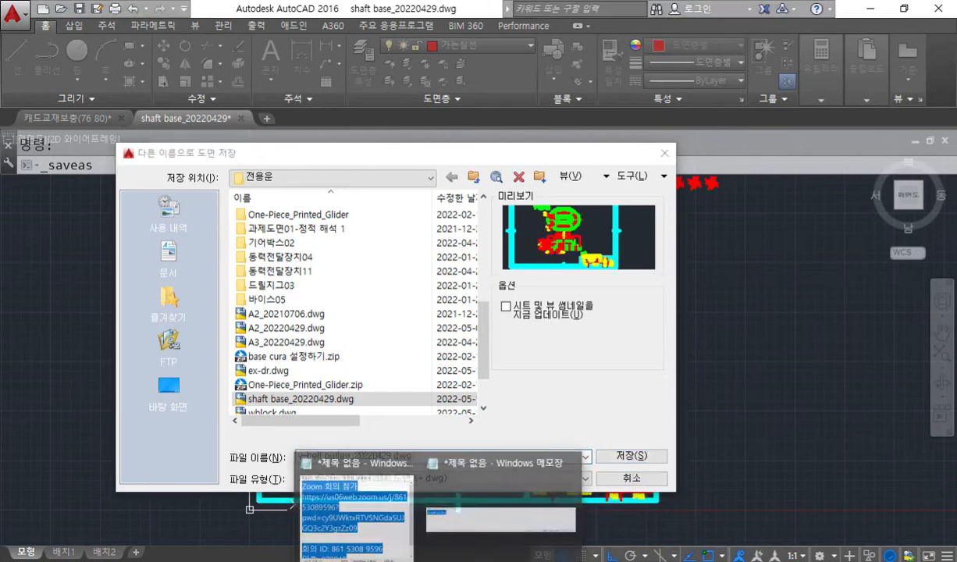
left_click(494, 536)
left_click_drag(35, 62, 44, 63)
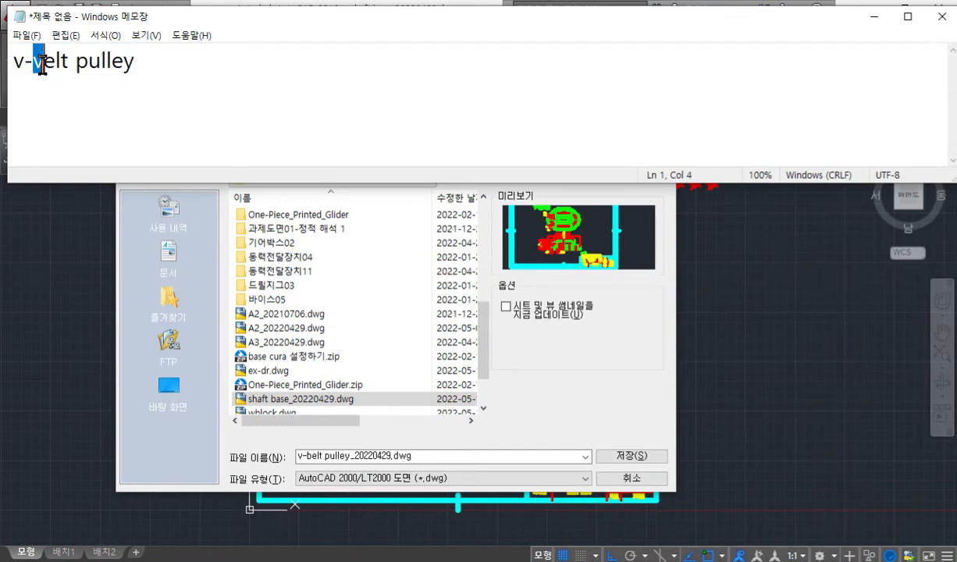
type("b")
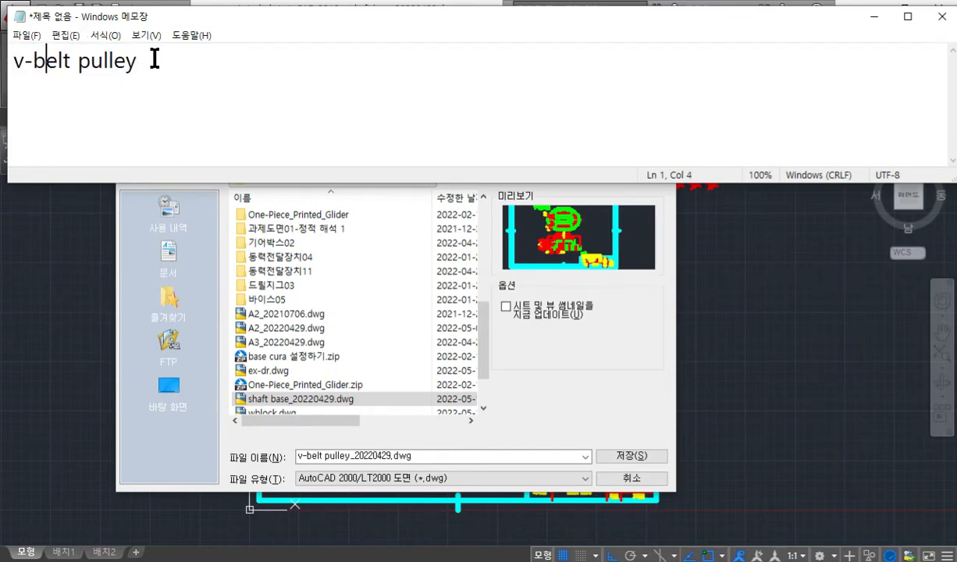
left_click_drag(149, 57, 4, 58)
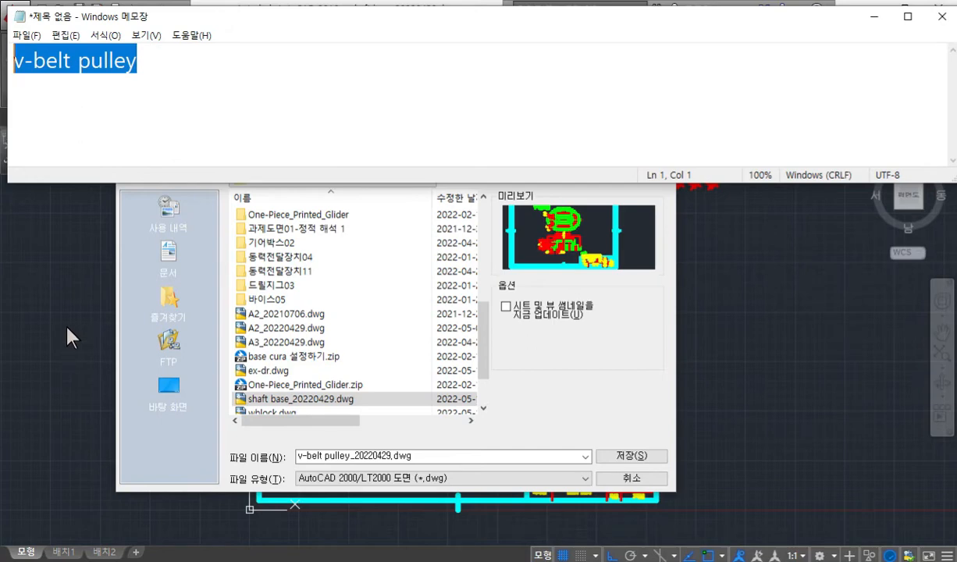
left_click(636, 457)
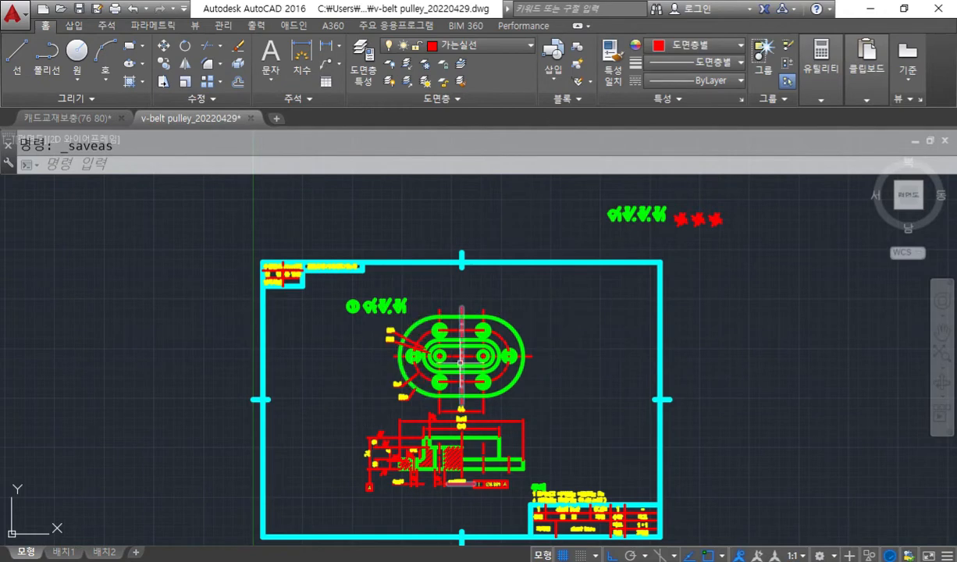
scroll(460, 363, "down", 3)
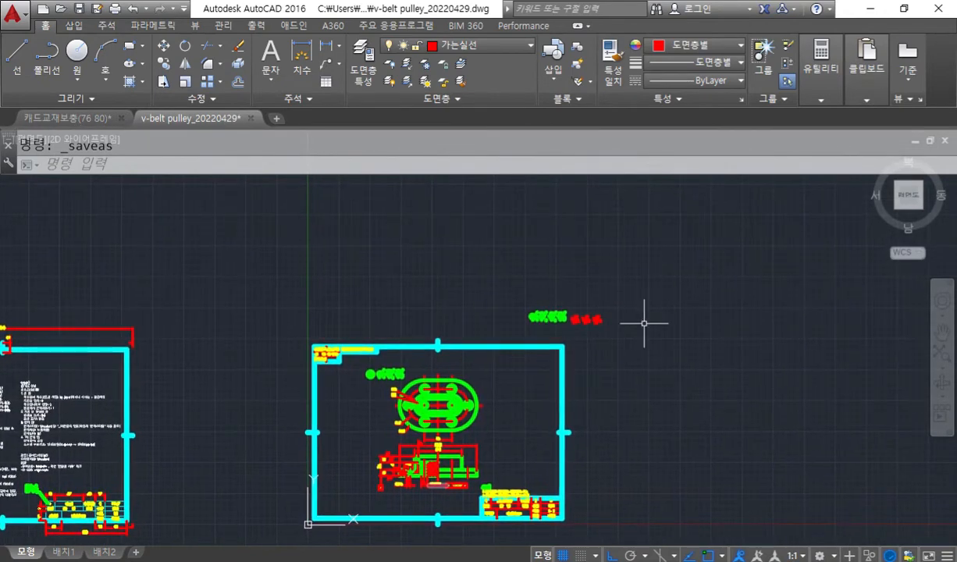
scroll(621, 395, "down", 2)
mouse_move(682, 389)
middle_mouse_down()
mouse_move(655, 388)
mouse_move(668, 385)
middle_mouse_up()
key("F9")
mouse_move(785, 199)
left_mouse_down()
mouse_move(758, 212)
mouse_move(775, 232)
left_mouse_up()
mouse_move(809, 201)
left_mouse_down()
mouse_move(806, 211)
mouse_move(810, 203)
mouse_move(846, 232)
mouse_move(837, 238)
mouse_move(847, 248)
left_mouse_up()
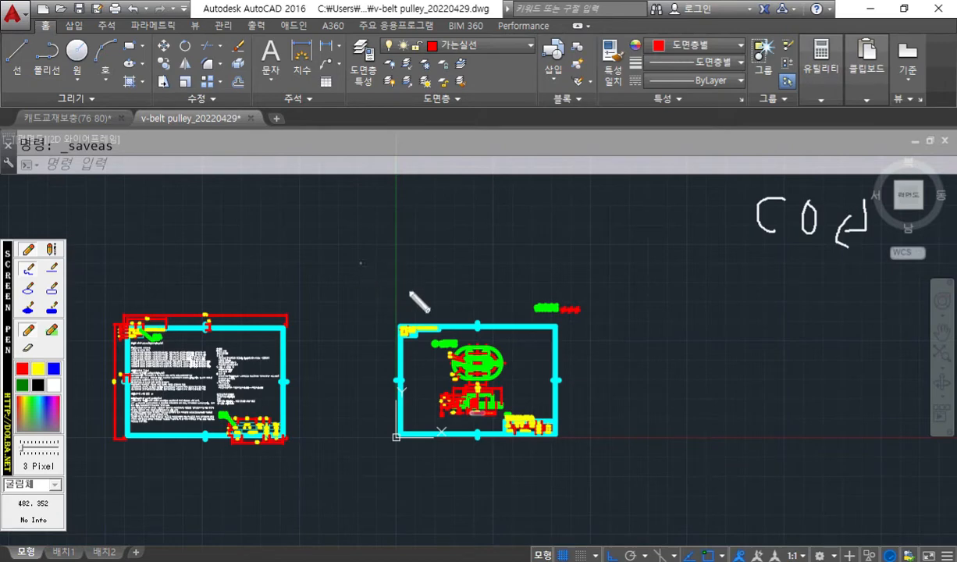
left_click_drag(622, 461, 621, 487)
mouse_move(336, 265)
left_mouse_down()
mouse_move(338, 284)
mouse_move(365, 285)
left_mouse_up()
mouse_move(613, 484)
left_mouse_down()
mouse_move(372, 473)
mouse_move(360, 296)
mouse_move(574, 273)
mouse_move(622, 466)
mouse_move(603, 467)
mouse_move(380, 290)
left_mouse_up()
left_click_drag(381, 295, 384, 338)
left_click_drag(382, 294, 435, 295)
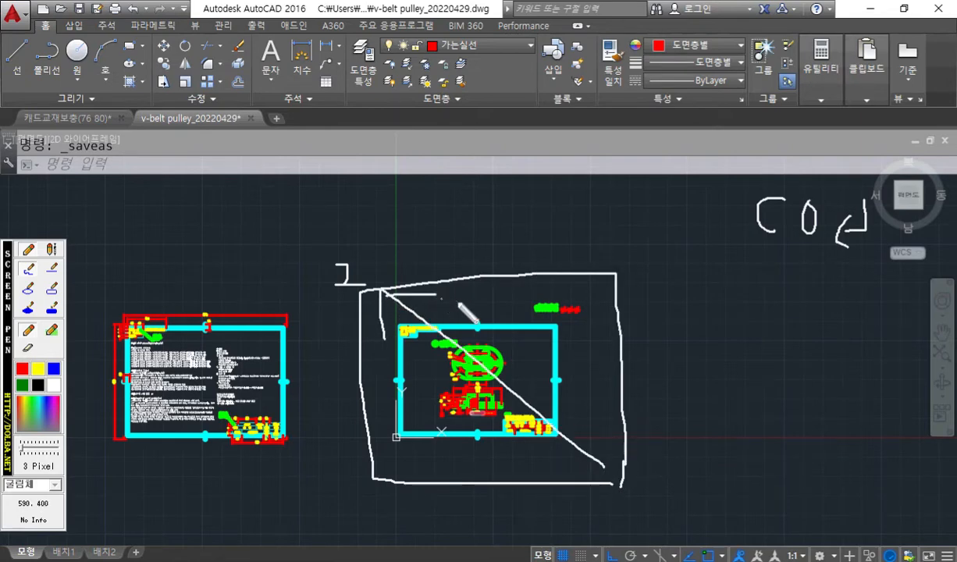
mouse_move(664, 423)
left_mouse_down()
mouse_move(680, 428)
mouse_move(667, 442)
left_mouse_up()
left_click_drag(684, 422, 685, 451)
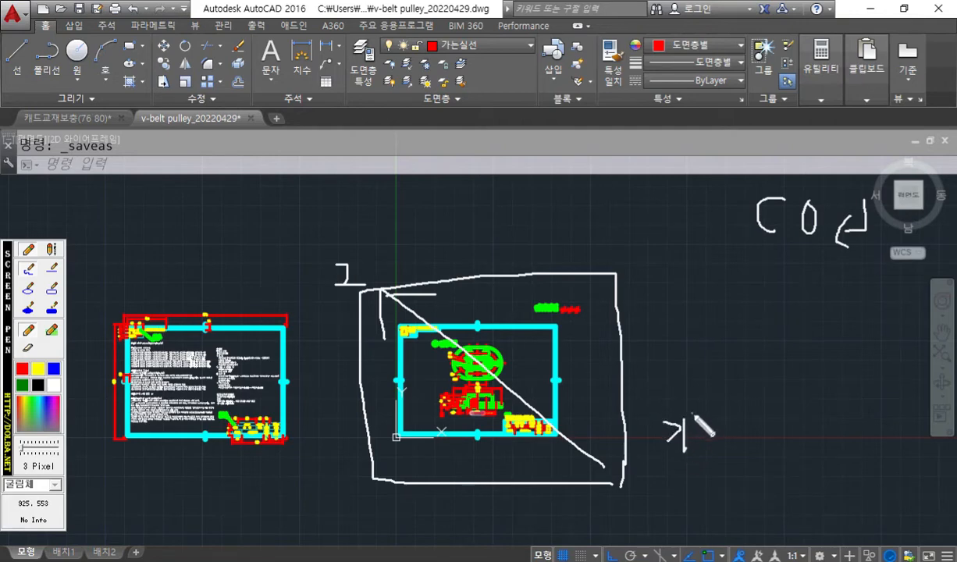
left_click_drag(735, 418, 743, 453)
mouse_move(769, 416)
left_mouse_down()
mouse_move(774, 429)
mouse_move(769, 415)
left_mouse_up()
mouse_move(669, 390)
left_mouse_down()
mouse_move(663, 272)
mouse_move(642, 290)
mouse_move(684, 287)
left_mouse_up()
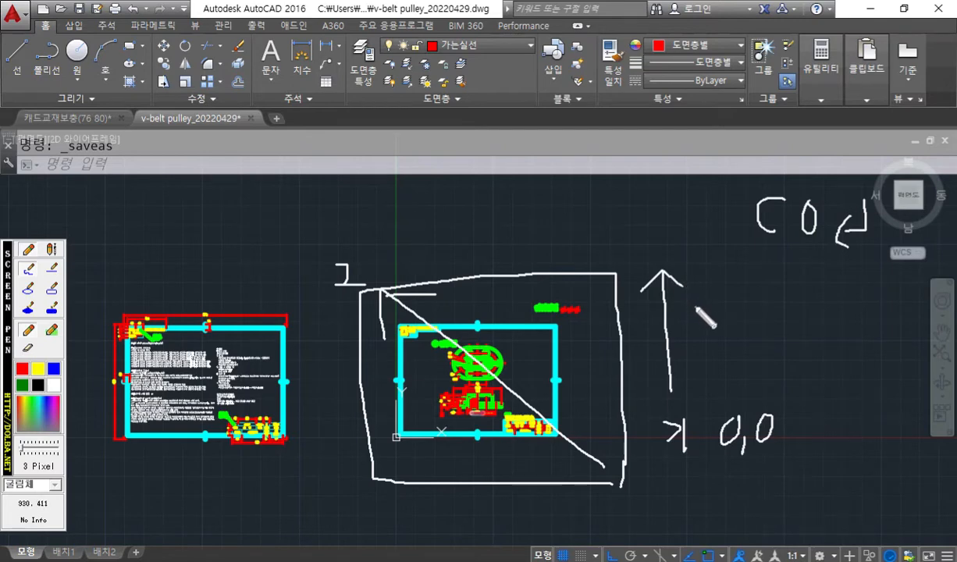
mouse_move(664, 231)
left_mouse_down()
mouse_move(657, 246)
mouse_move(663, 231)
mouse_move(677, 269)
left_mouse_up()
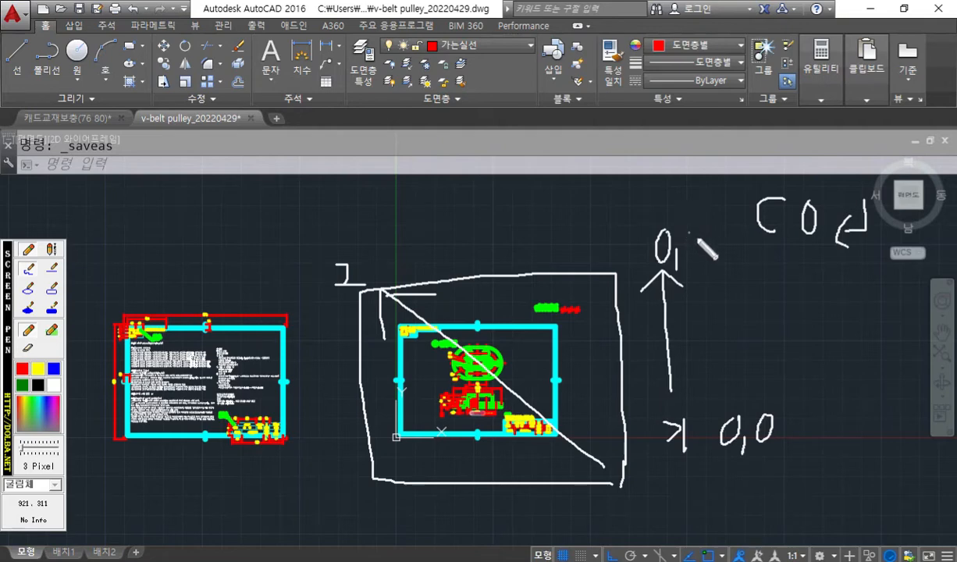
mouse_move(705, 241)
left_mouse_down()
mouse_move(702, 264)
mouse_move(718, 266)
mouse_move(731, 239)
left_mouse_up()
mouse_move(739, 239)
left_mouse_down()
mouse_move(739, 260)
mouse_move(739, 239)
left_mouse_up()
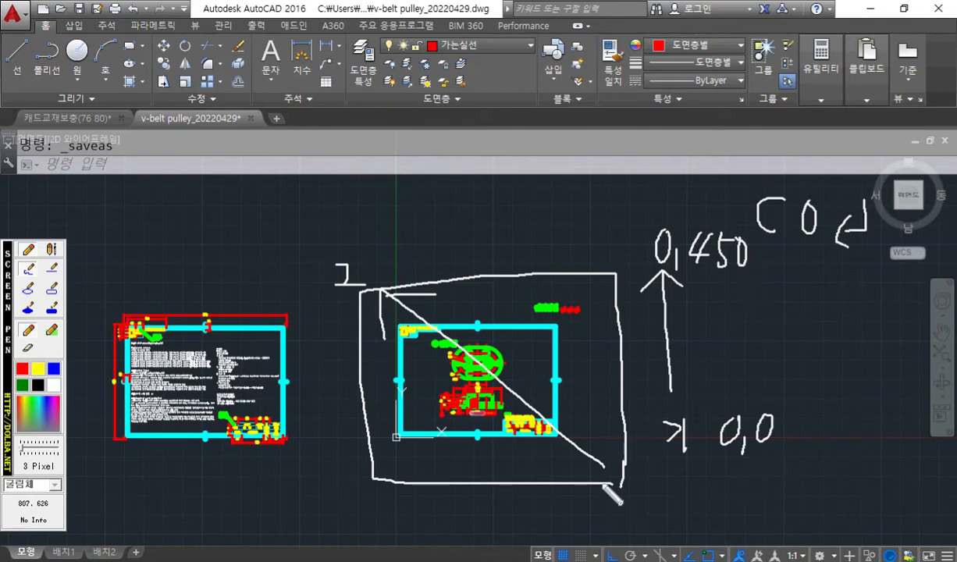
key("Escape")
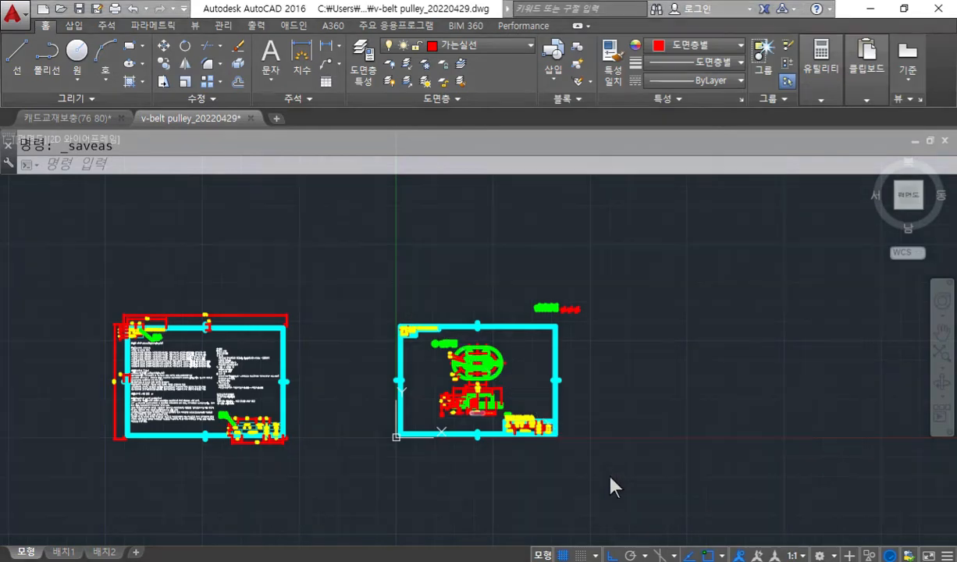
Copy the whole shaft base sheet, including its frame and surface-finish symbols, from base point 0,0 to 0,450.
type("co")
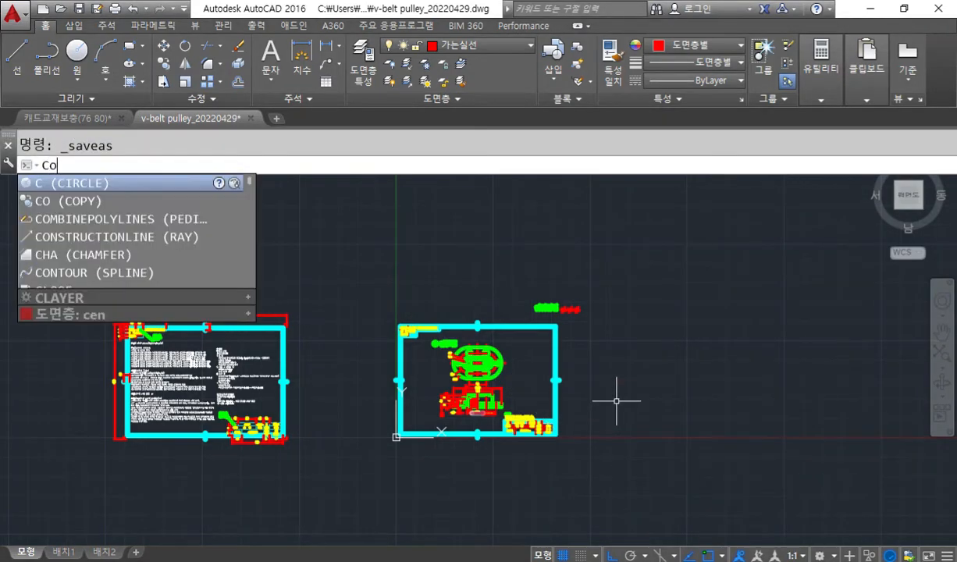
key("Return")
left_click(623, 474)
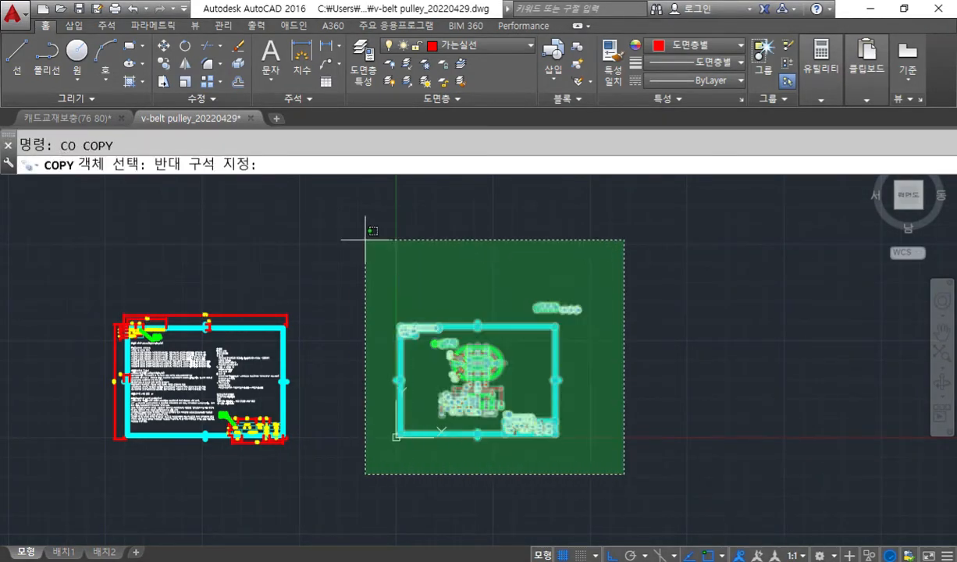
left_click(375, 258)
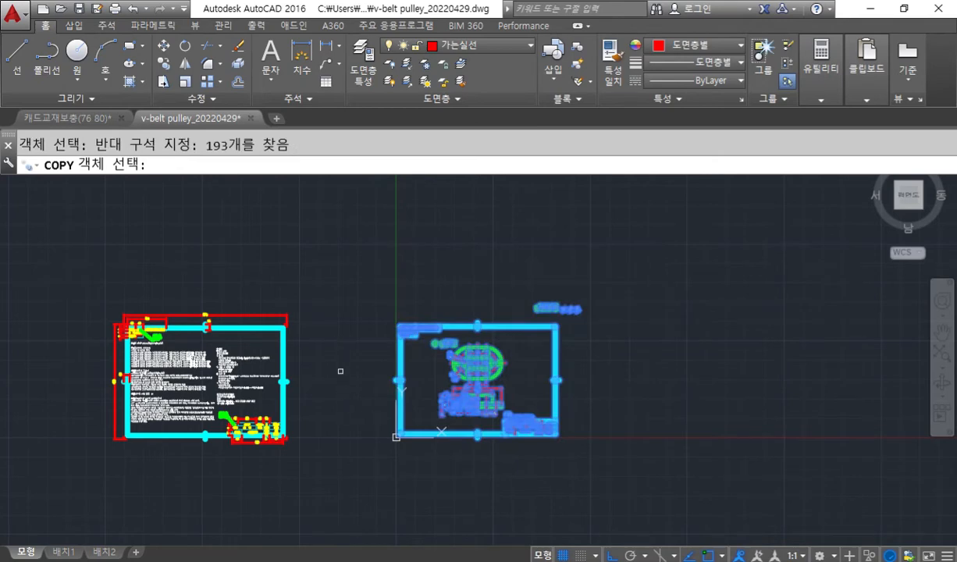
key("Return")
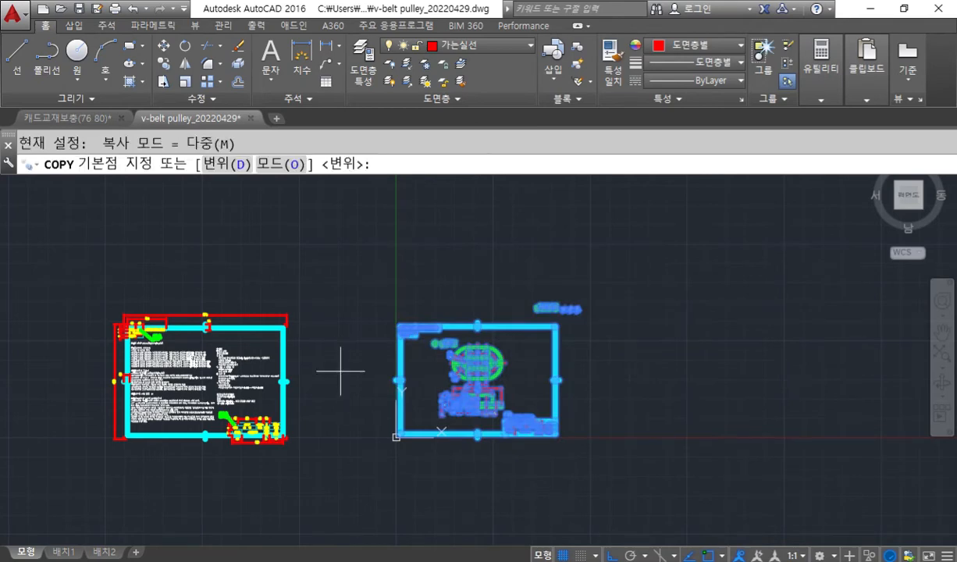
key("Return")
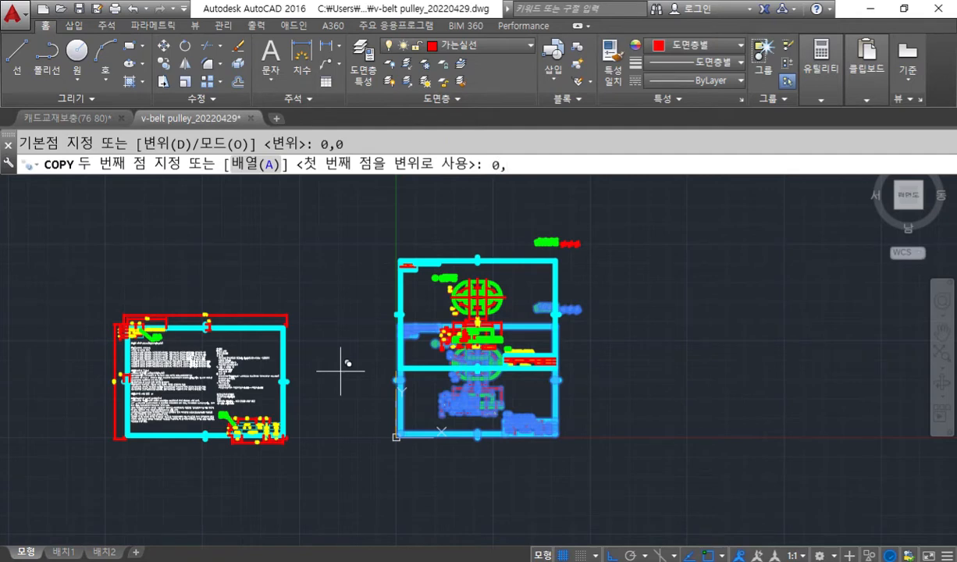
key("Return")
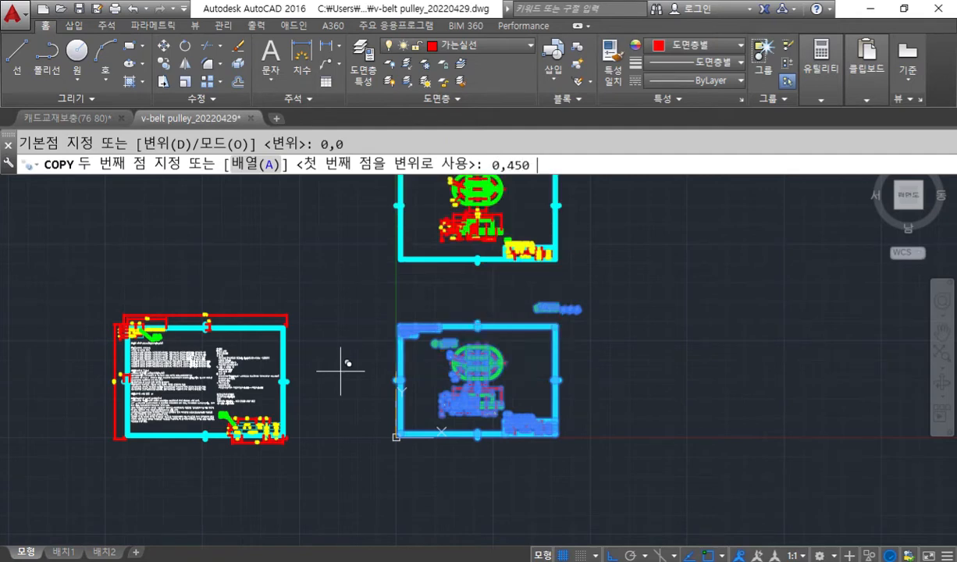
middle_click_drag(675, 299, 606, 353)
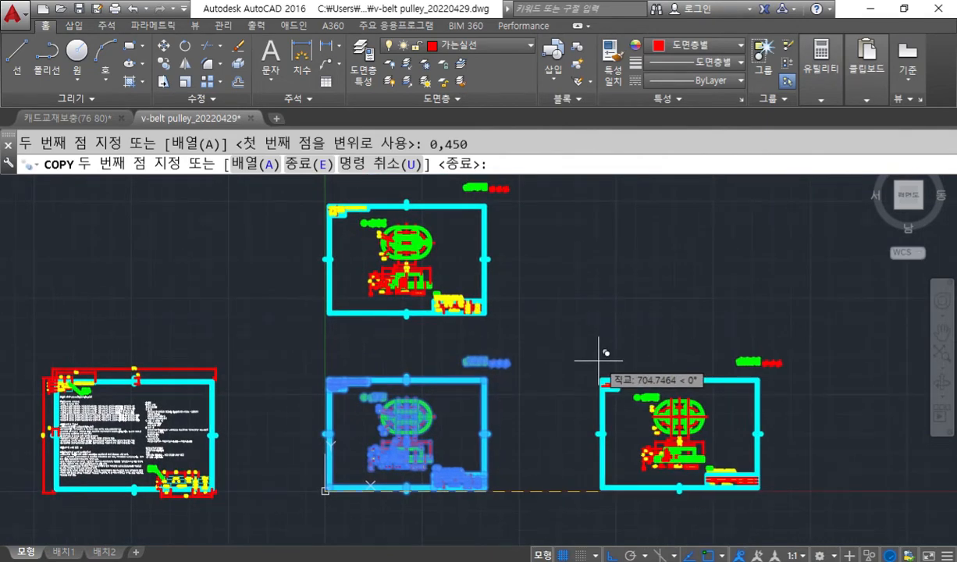
key("Return")
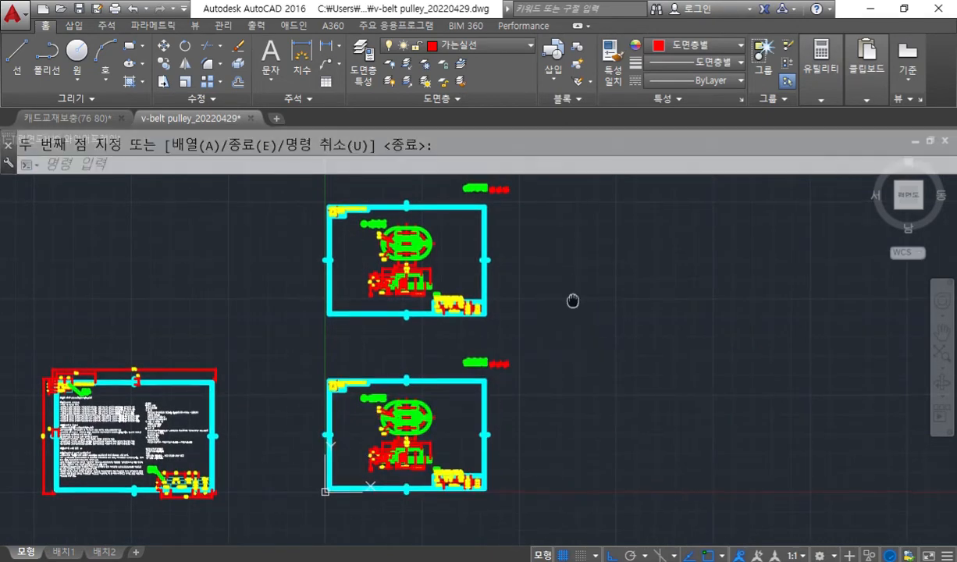
middle_click_drag(572, 299, 579, 327)
scroll(412, 274, "up", 4)
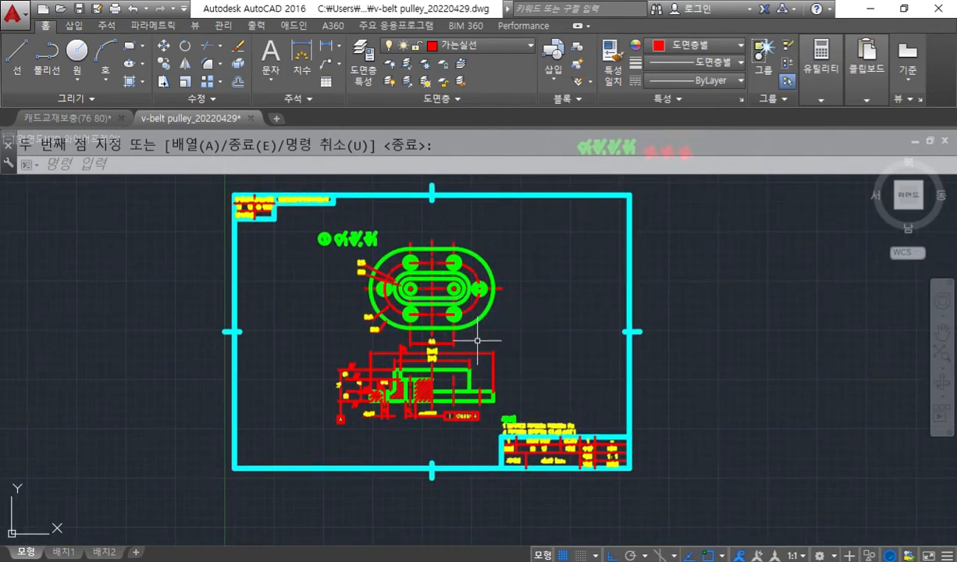
key("F12")
mouse_move(528, 369)
left_mouse_down()
mouse_move(428, 440)
mouse_move(302, 252)
mouse_move(456, 231)
mouse_move(515, 385)
left_mouse_up()
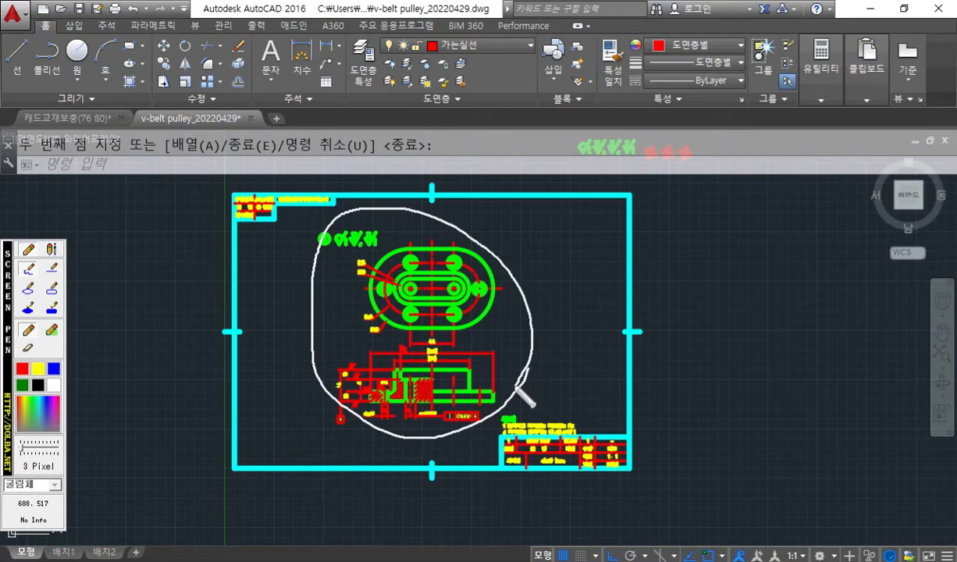
left_click_drag(695, 438, 678, 539)
left_click_drag(662, 488, 710, 510)
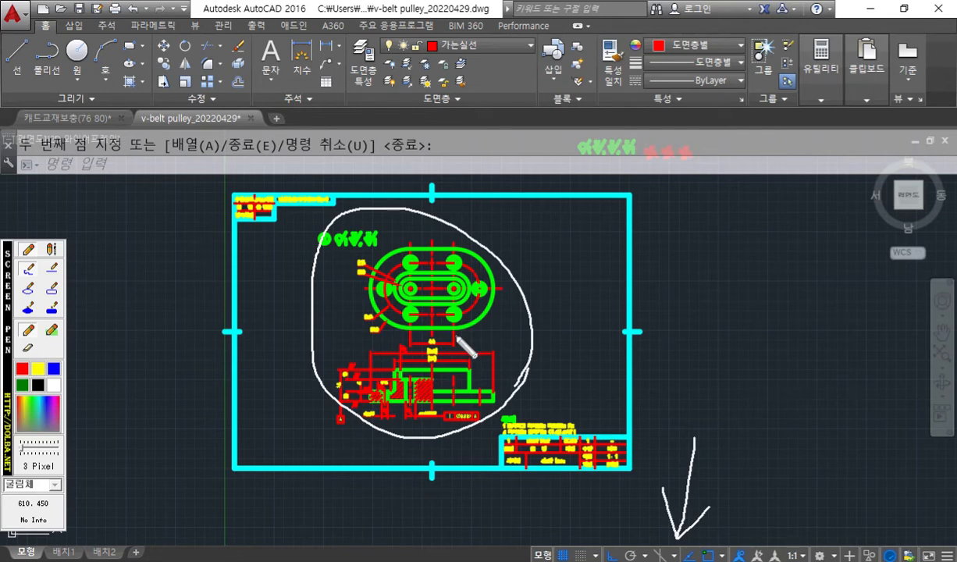
key("Escape")
Erase the part views with their dimensions and symbols inside the upper sheet, keeping the frame, notes and title block.
type("e")
key("Return")
left_click(490, 433)
left_click(313, 231)
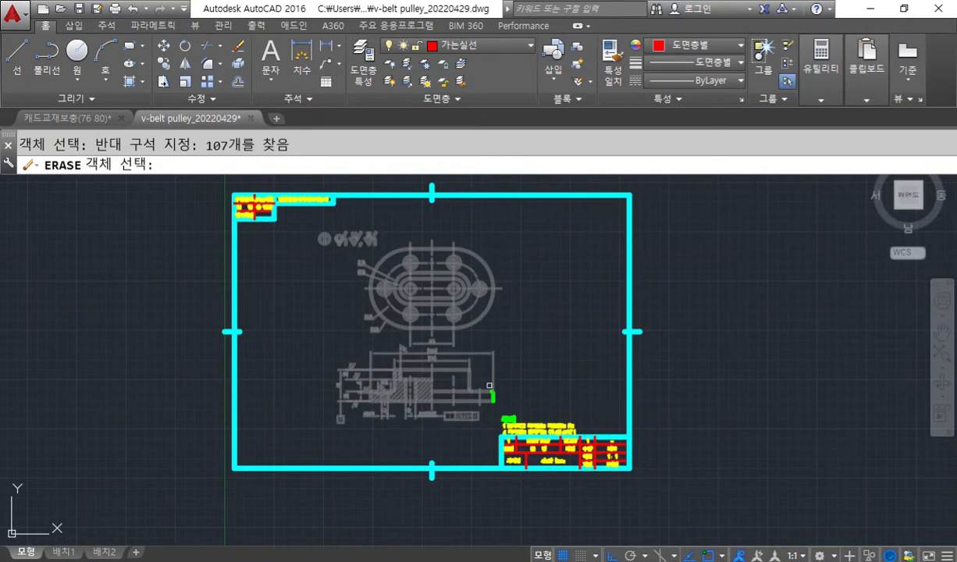
left_click(498, 400)
left_click(429, 358)
key("Return")
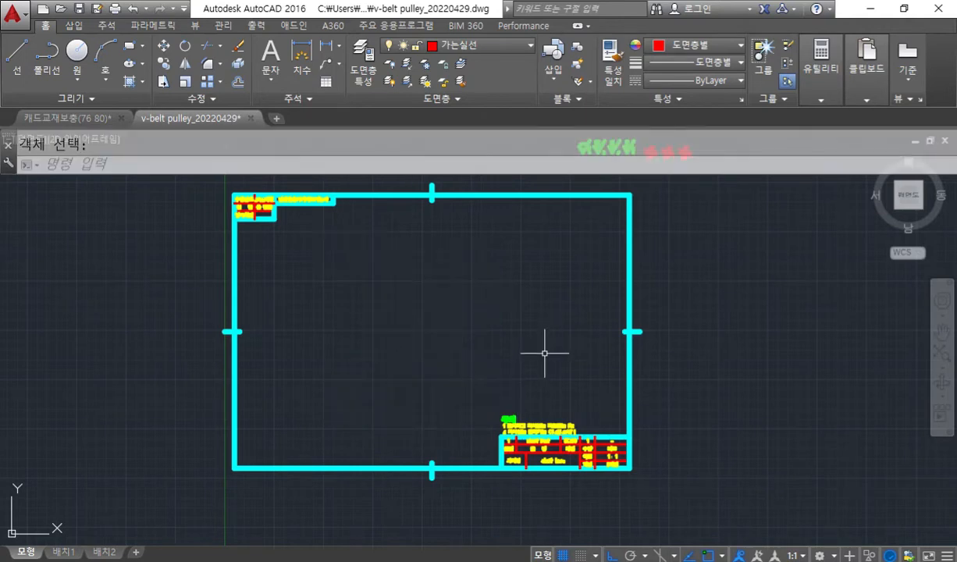
Change the project name (과제명) in the upper sheet's title block to "v-belt pulley".
scroll(515, 367, "up", 6)
middle_click_drag(527, 359, 509, 378)
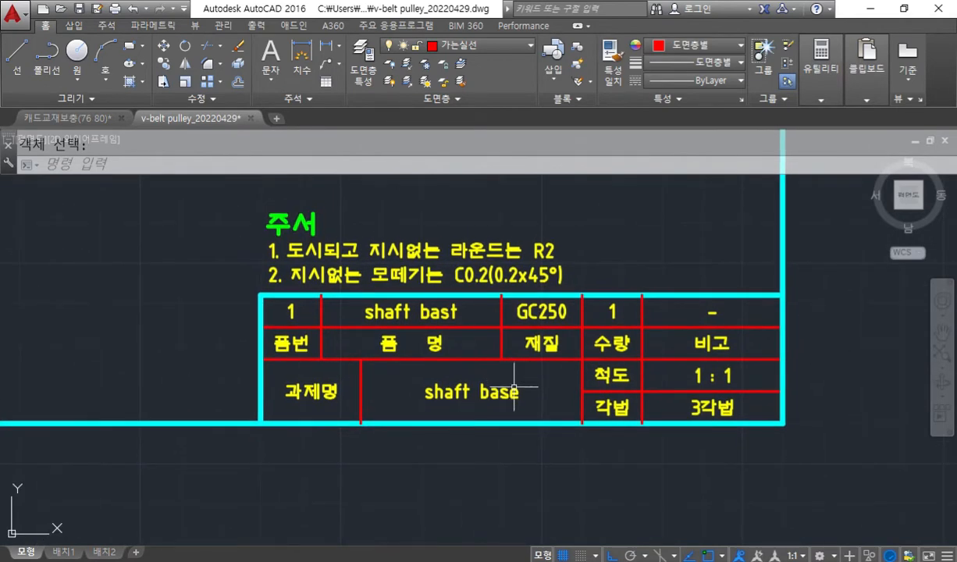
scroll(463, 394, "up", 2)
middle_click_drag(469, 397, 549, 444)
double_click(530, 438)
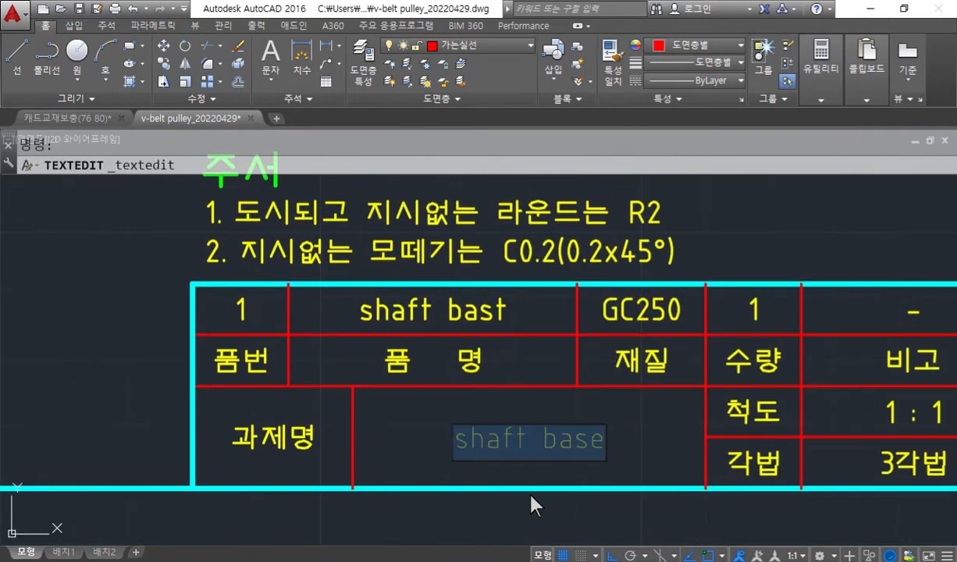
type("V-")
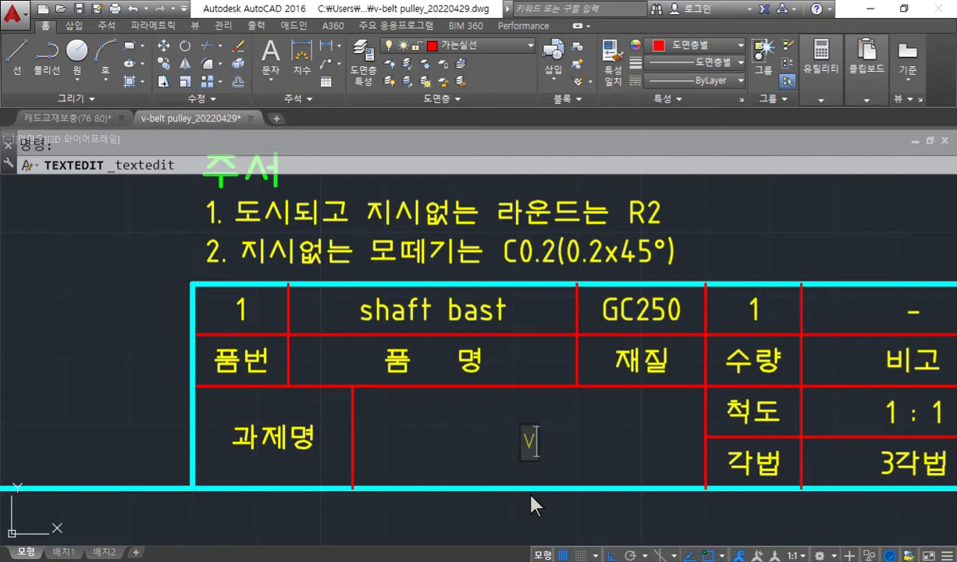
type("b")
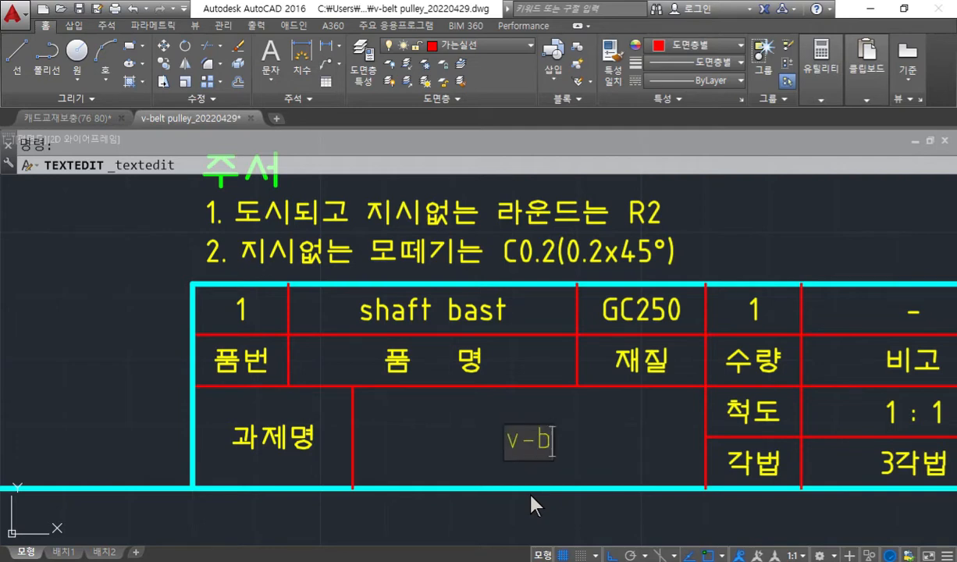
type("elt pulley")
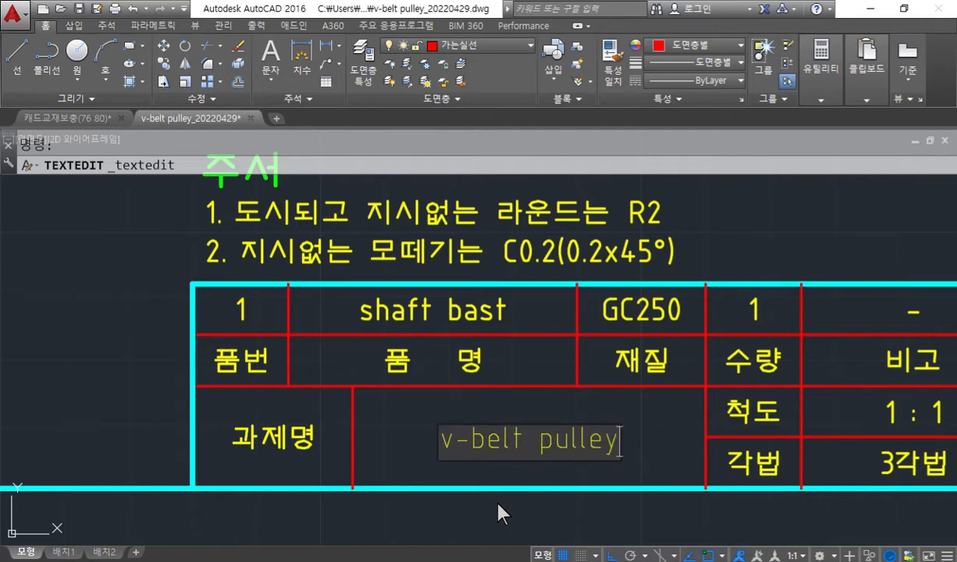
middle_click_drag(504, 511, 527, 473)
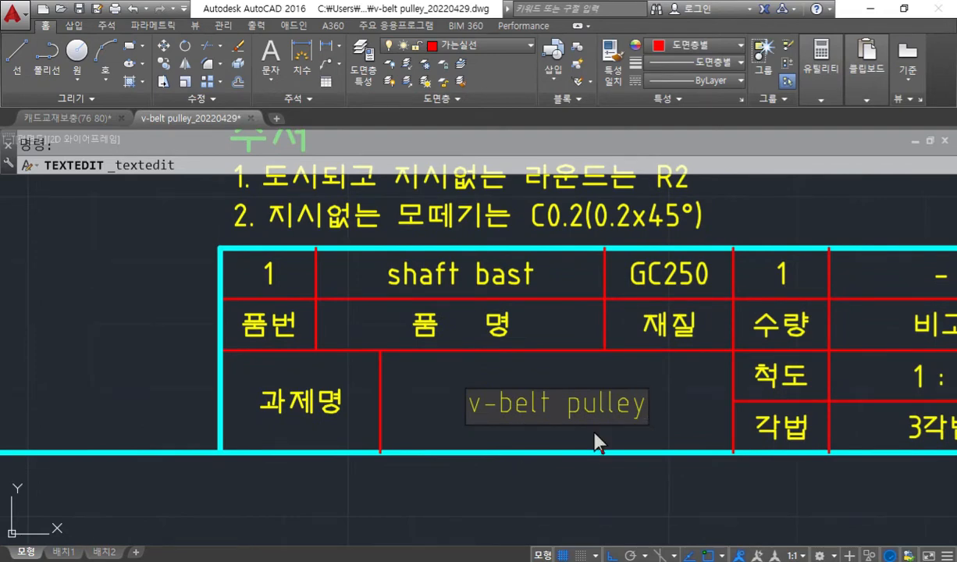
Copy the project name text and replace the part name (품명) entry "shaft bast" with "v-belt pulley".
key("ctrl+a")
key("ctrl+c")
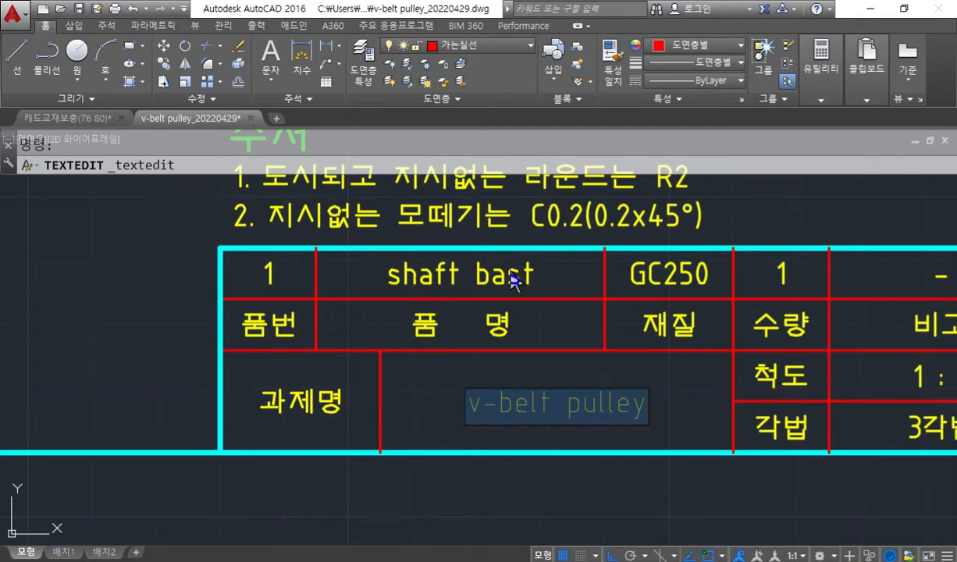
left_click(415, 281)
double_click(415, 280)
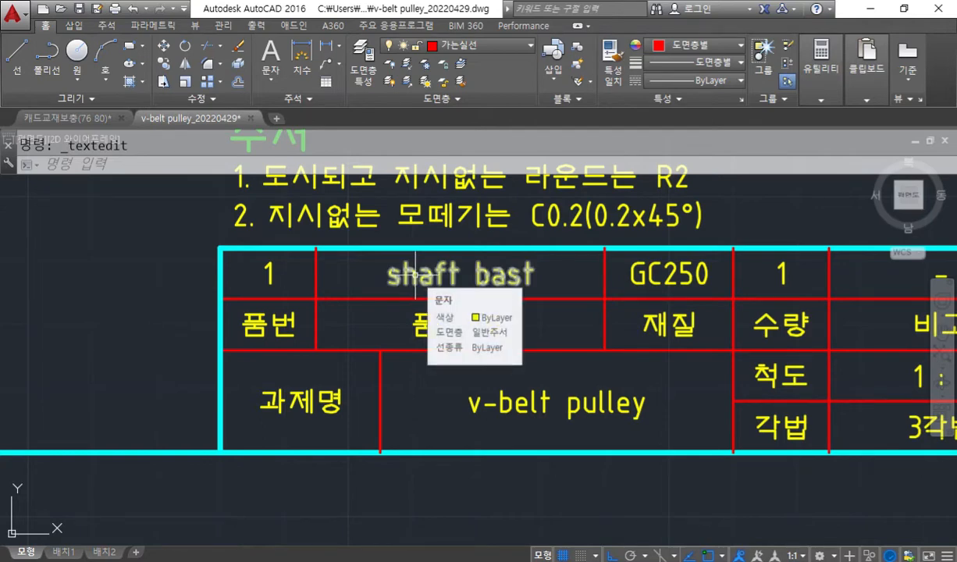
double_click(414, 275)
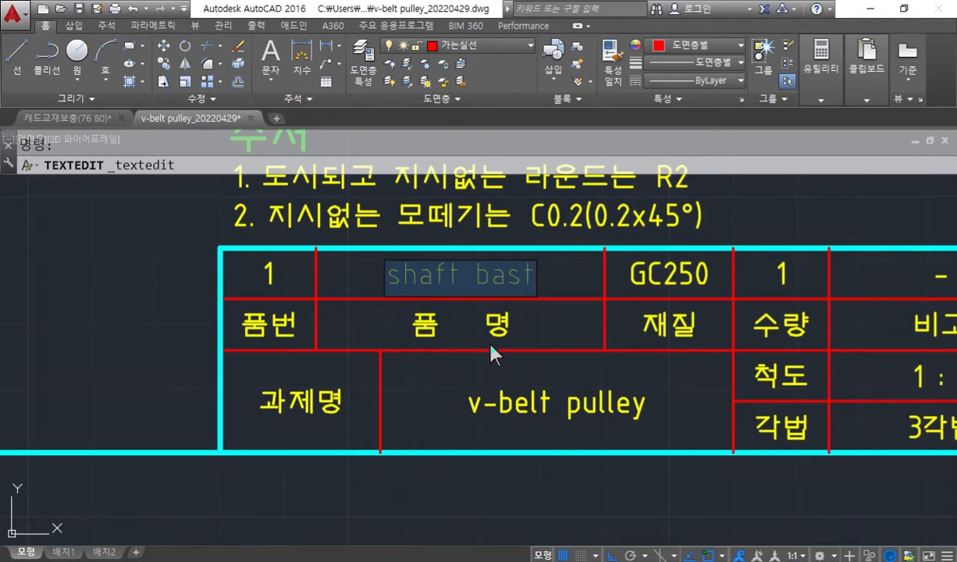
key("ctrl+v")
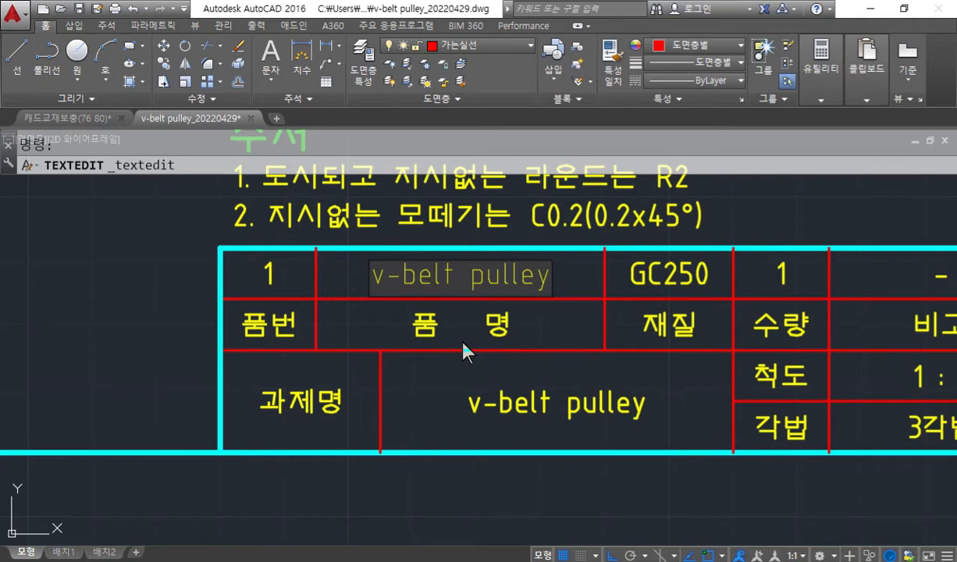
left_click(406, 353)
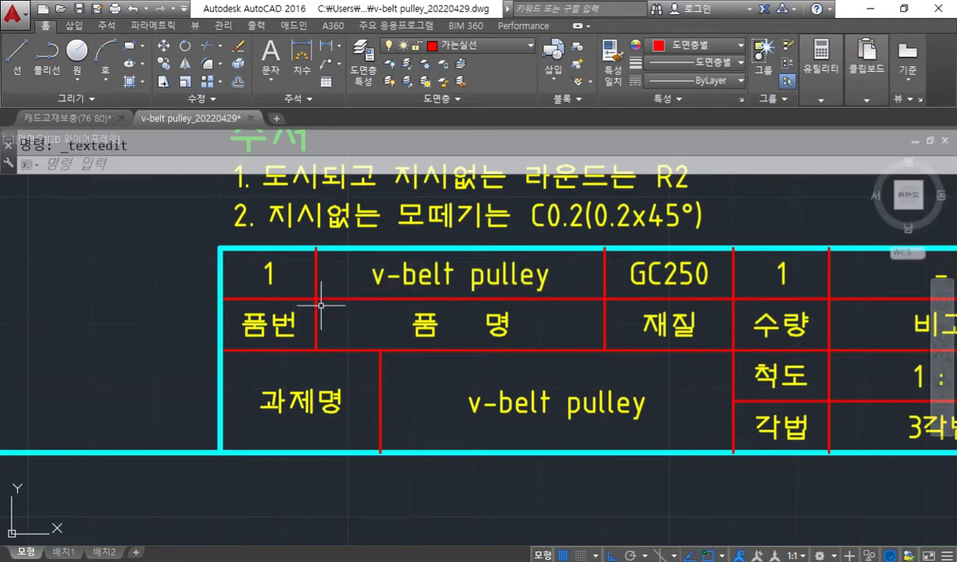
Change the part number (품번) entry in the upper sheet's title block to 2.
double_click(273, 276)
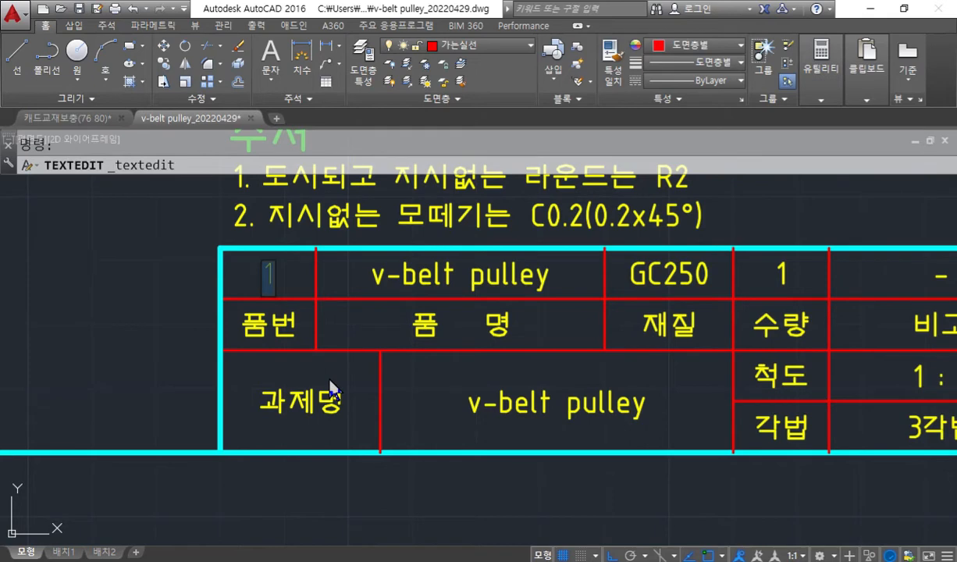
type("2")
left_click(650, 276)
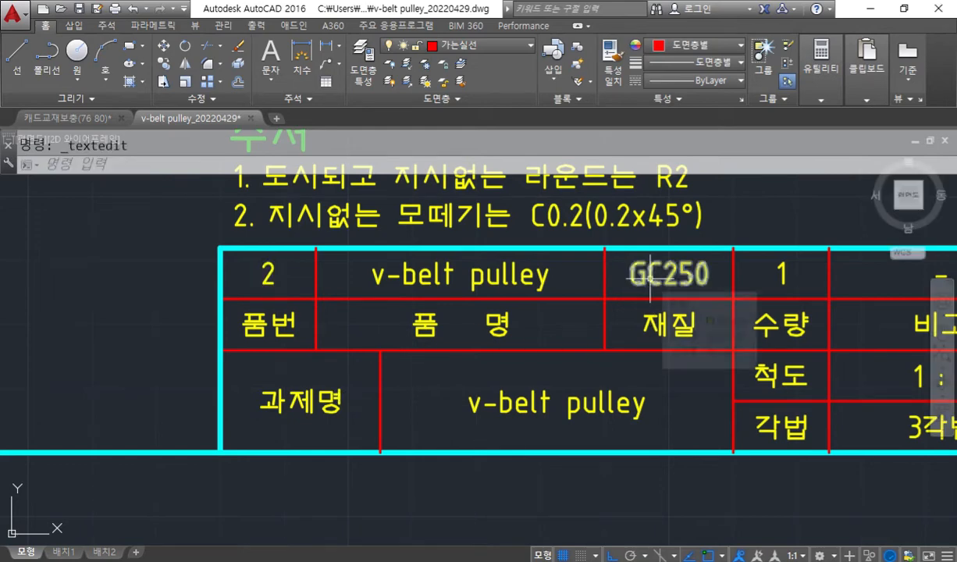
left_click(649, 276)
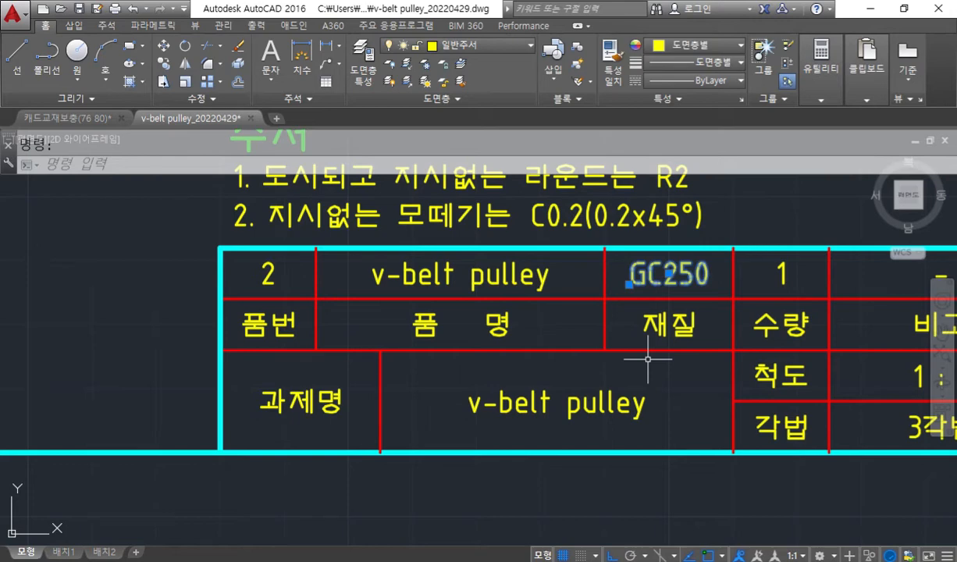
middle_click_drag(492, 400, 637, 402)
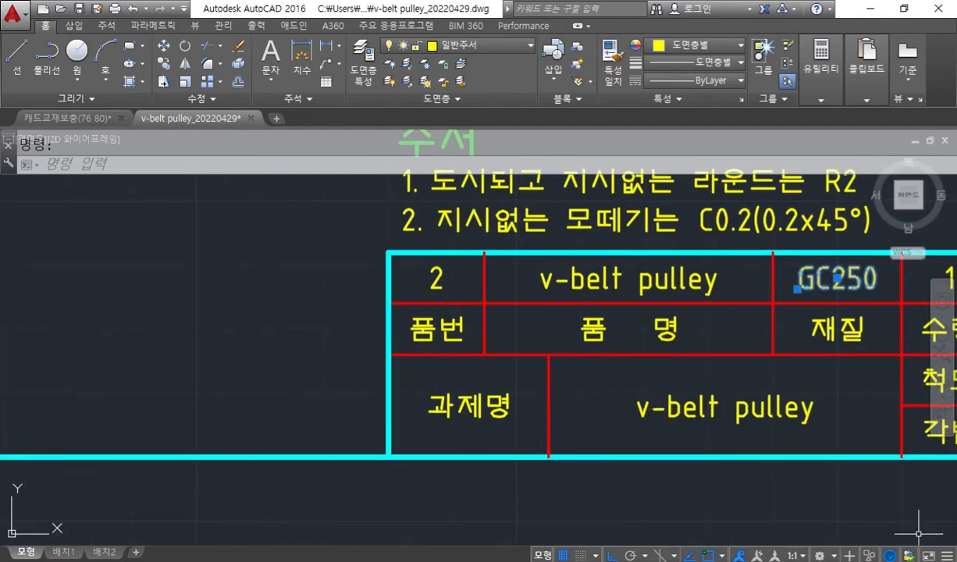
Switch to the PDF in Acrobat Reader and examine the pulley's rim and hub faces in the sectioned 3D view on page 61.
key("alt+Tab")
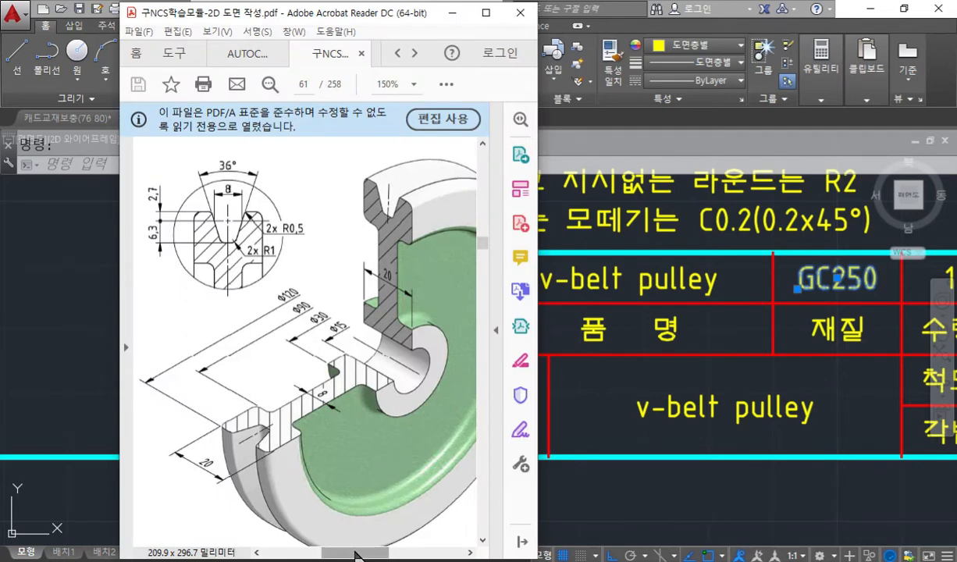
scroll(363, 516, "right", 3, "shift")
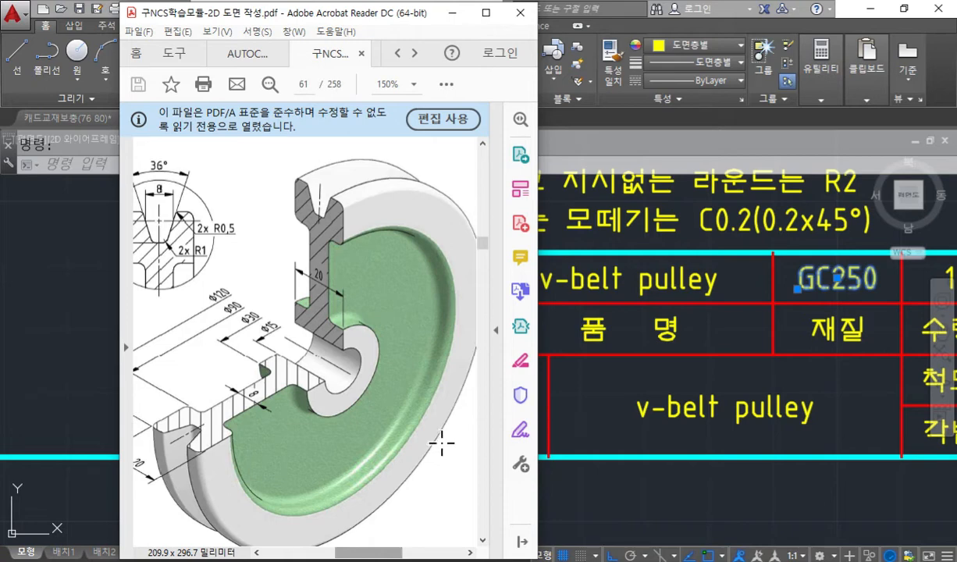
key("F12")
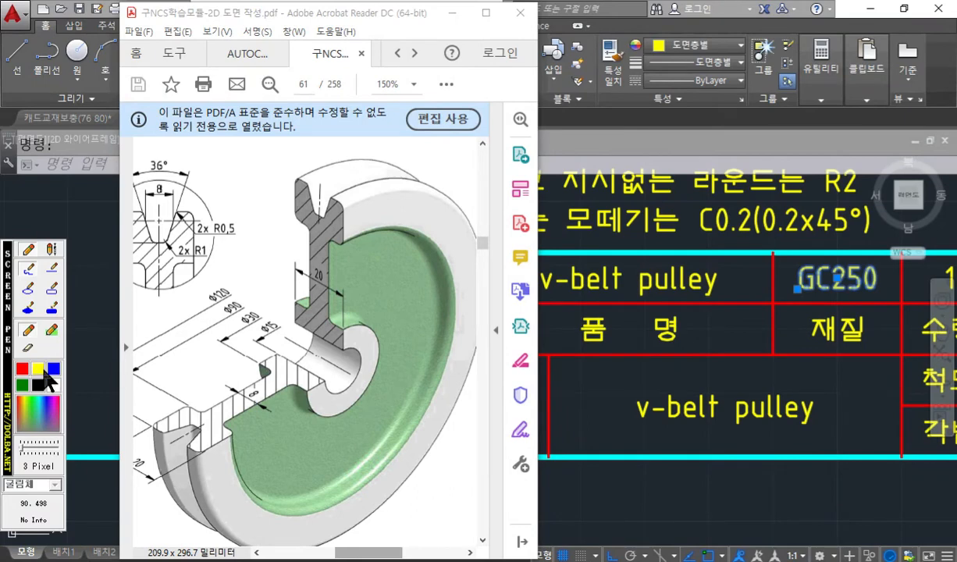
left_click_drag(391, 209, 483, 185)
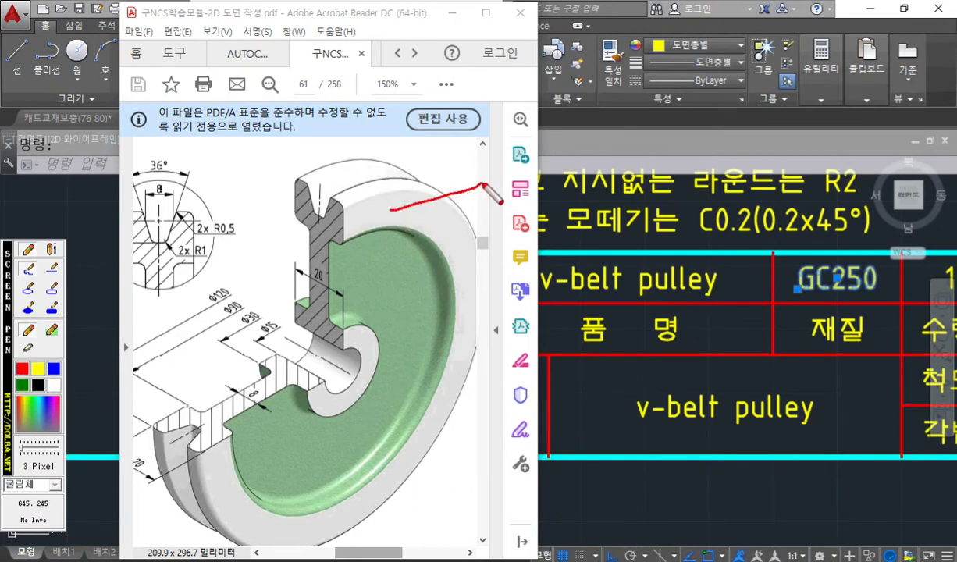
mouse_move(365, 346)
left_mouse_down()
mouse_move(422, 398)
mouse_move(451, 462)
left_mouse_up()
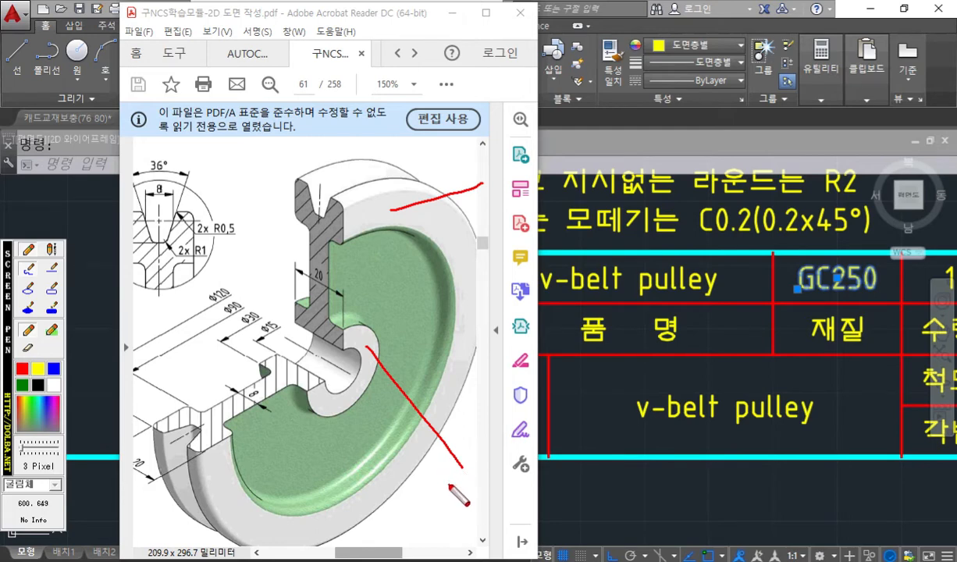
key("Escape")
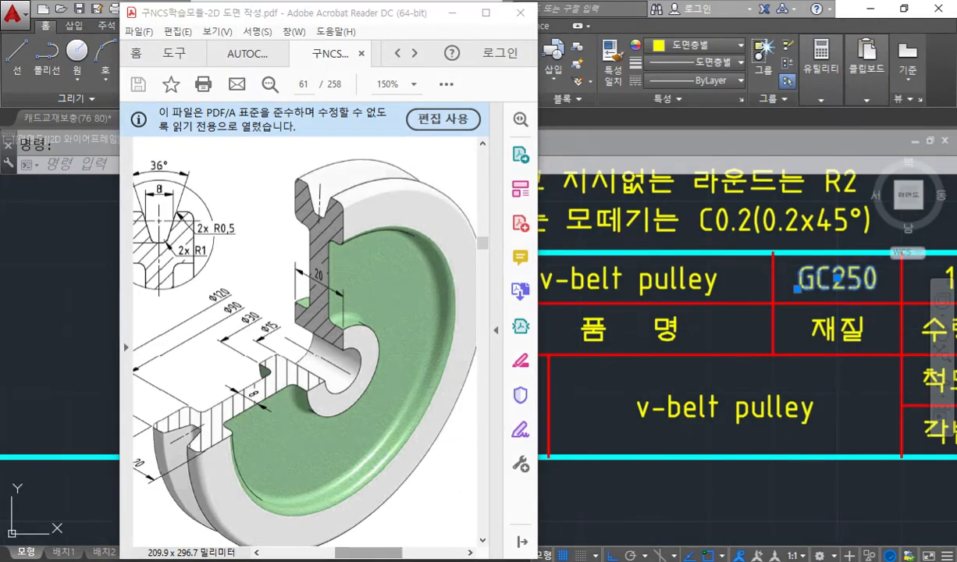
Switch to the browser's V-belt pulley search results and examine the photo of the cast-iron pulley's hub and belt grooves.
key("alt+Tab")
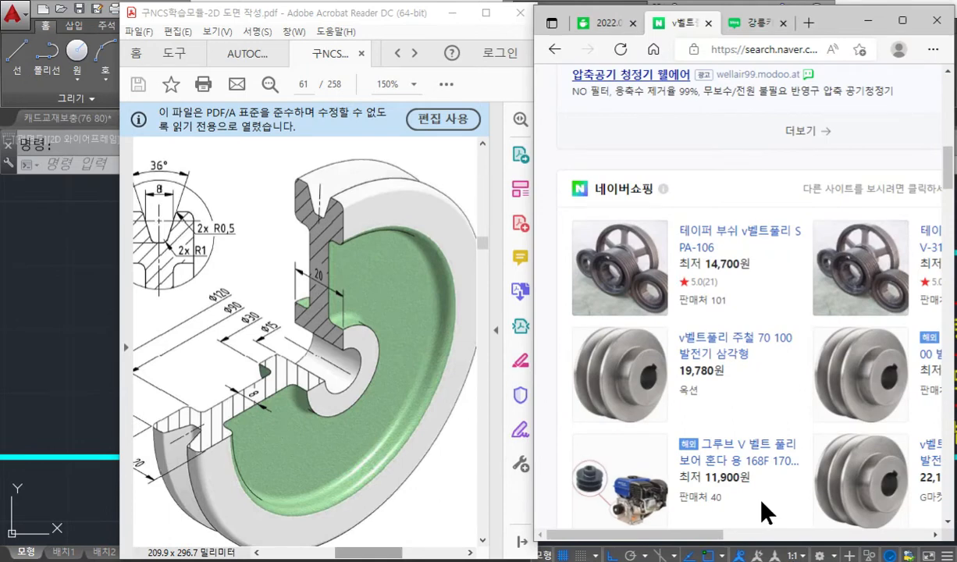
key("ctrl+alt+p")
mouse_move(672, 412)
left_mouse_down()
mouse_move(593, 328)
mouse_move(663, 395)
mouse_move(637, 429)
left_mouse_up()
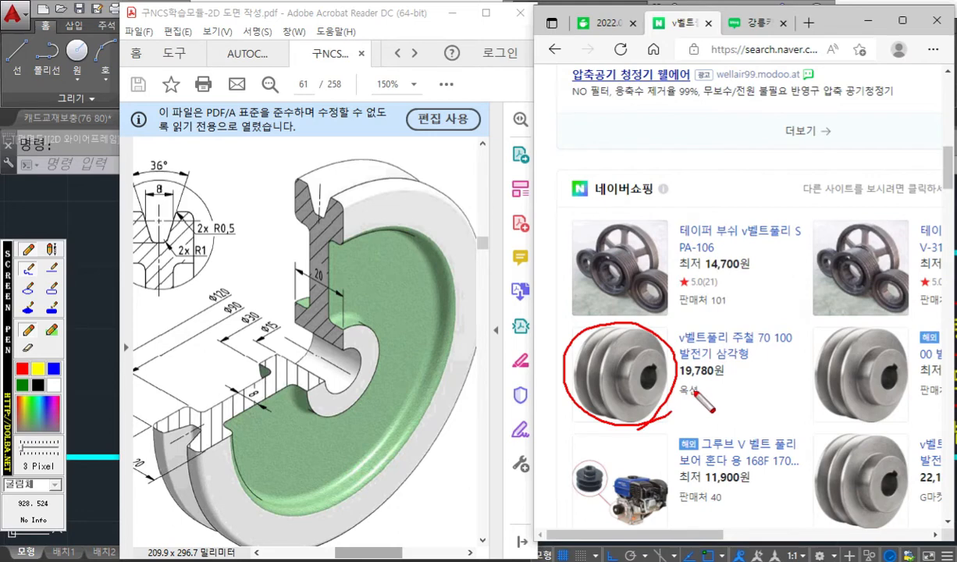
left_click_drag(678, 383, 741, 384)
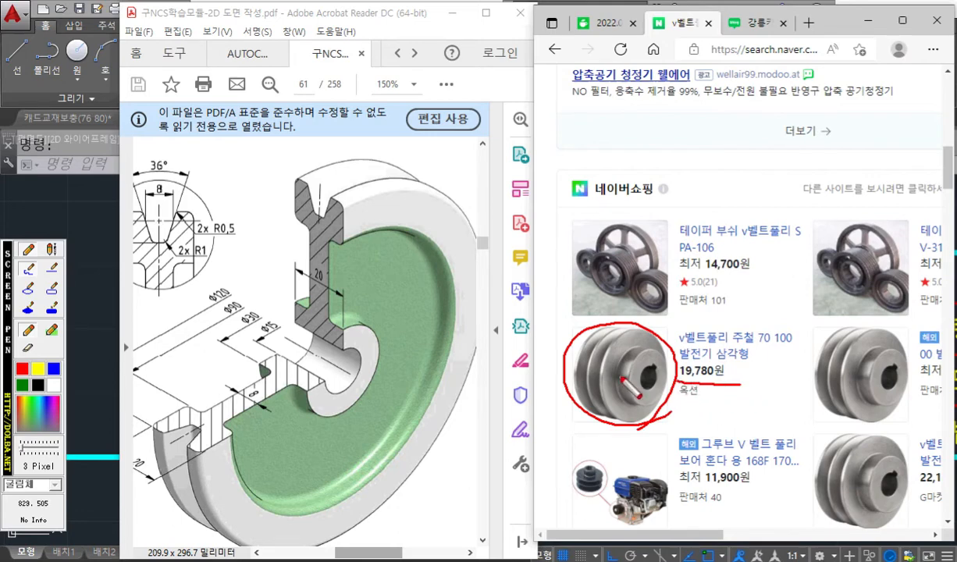
mouse_move(659, 382)
left_mouse_down()
mouse_move(638, 367)
mouse_move(644, 361)
mouse_move(651, 388)
left_mouse_up()
left_click_drag(654, 372, 658, 361)
left_click_drag(607, 337, 614, 410)
key("Escape")
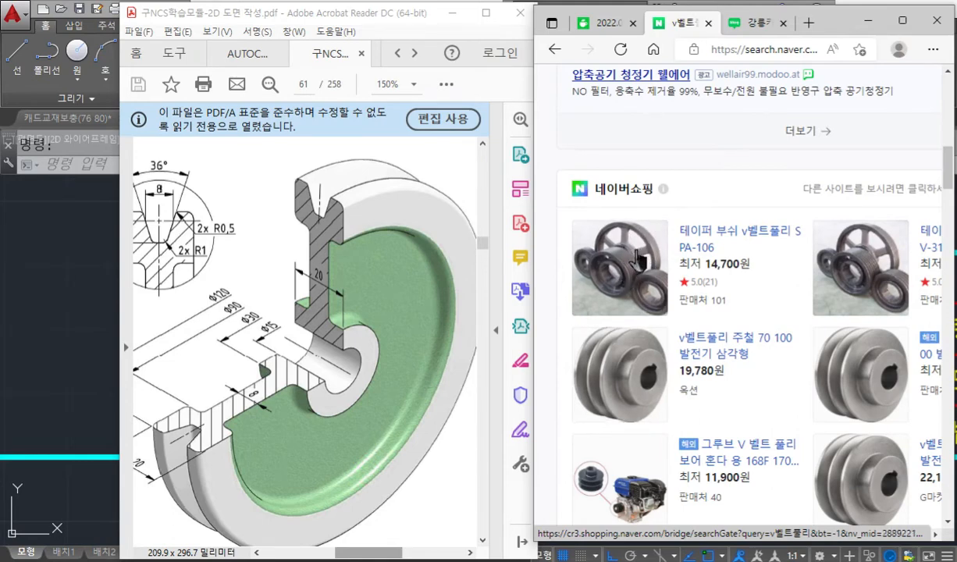
Compare the outer rim and hub bore on the PDF's pulley illustration with the product photos, and minimise the browser.
key("F12")
mouse_move(379, 218)
left_mouse_down()
mouse_move(403, 200)
mouse_move(432, 221)
mouse_move(446, 210)
left_mouse_up()
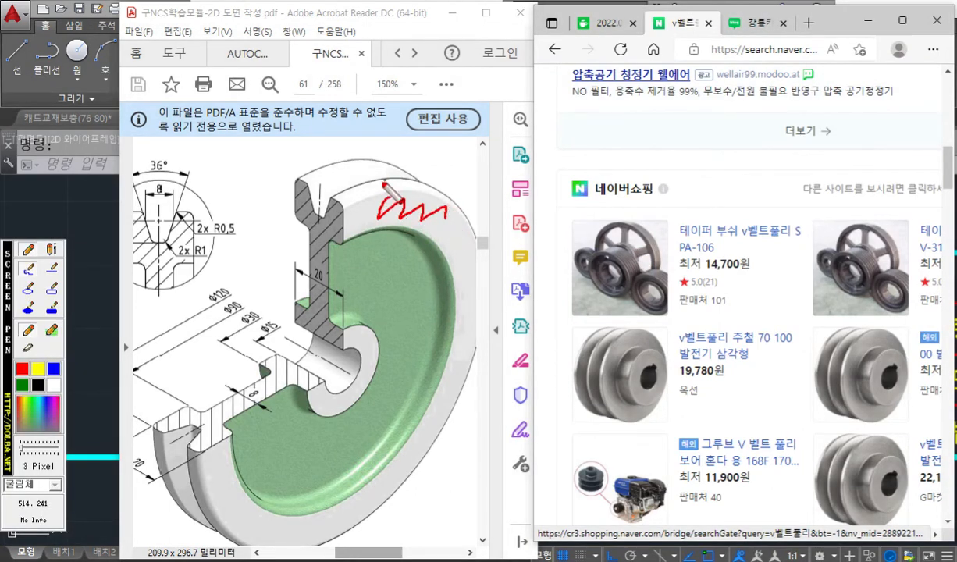
mouse_move(353, 331)
left_mouse_down()
mouse_move(364, 356)
mouse_move(355, 391)
mouse_move(361, 367)
mouse_move(285, 345)
left_mouse_up()
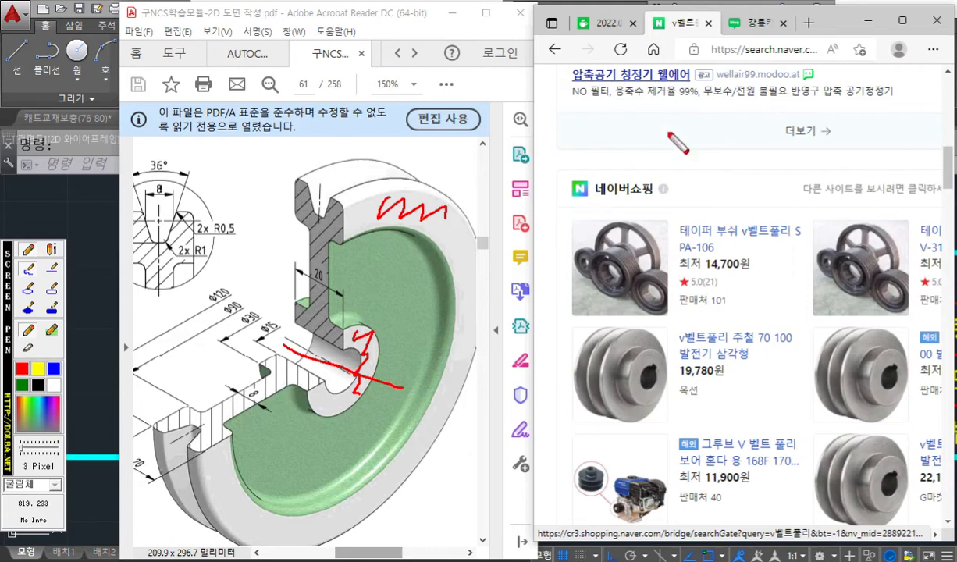
key("Escape")
left_click(869, 31)
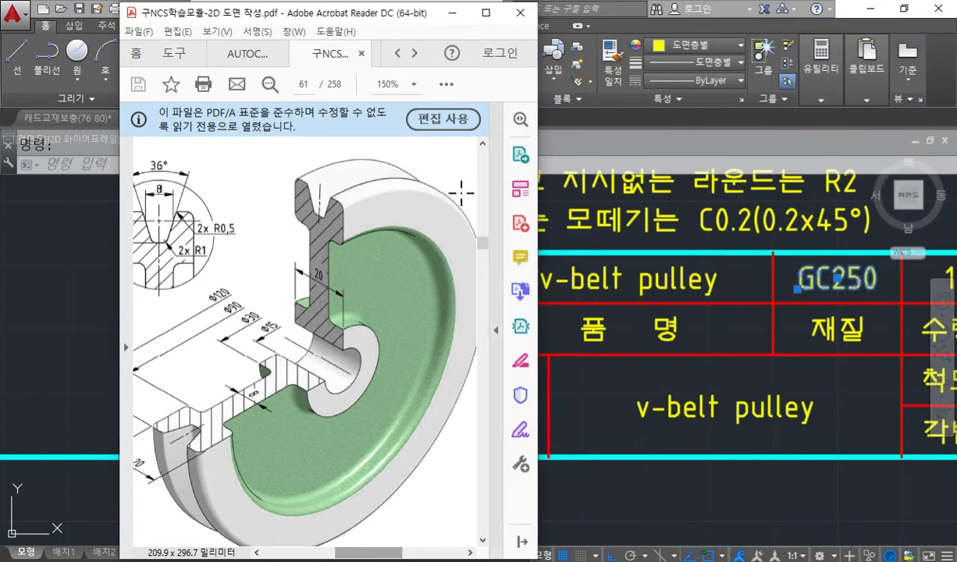
Return to AutoCAD, clear the text selection and review the general notes (주서) and the part row above the title block.
left_click_drag(307, 15, 185, 15)
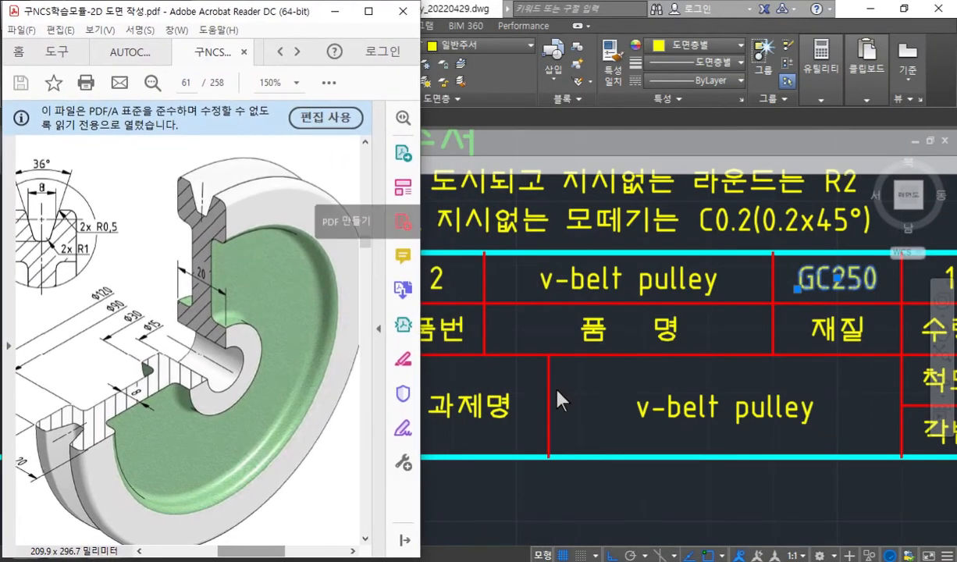
left_click(547, 382)
scroll(517, 353, "down", 5)
scroll(515, 321, "up", 6)
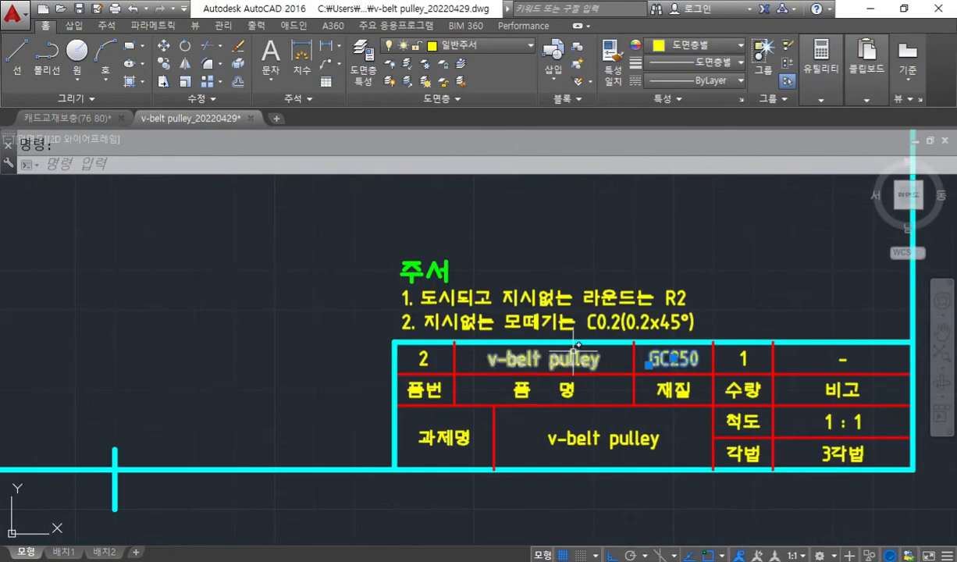
middle_click_drag(512, 369, 515, 372)
key("Escape")
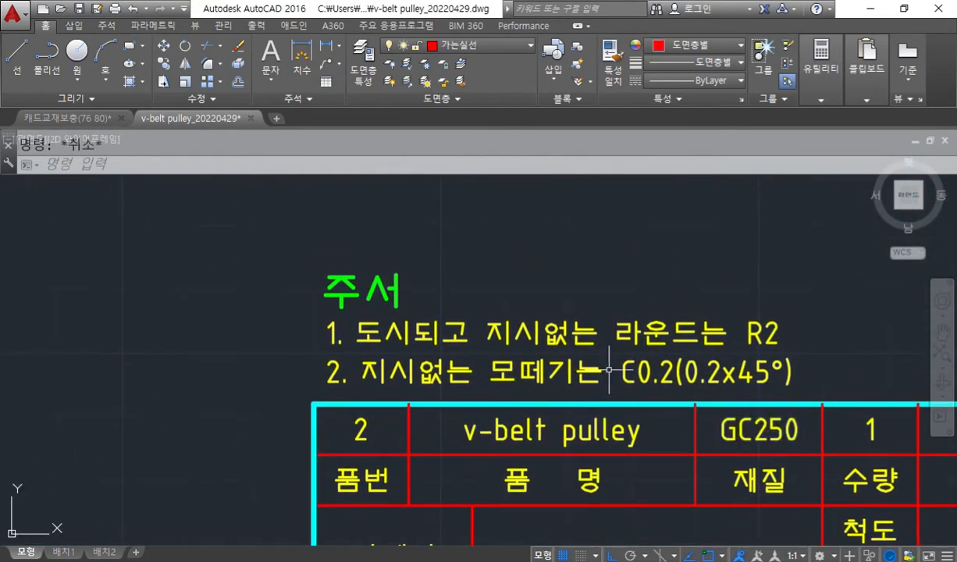
middle_click_drag(574, 437, 592, 377)
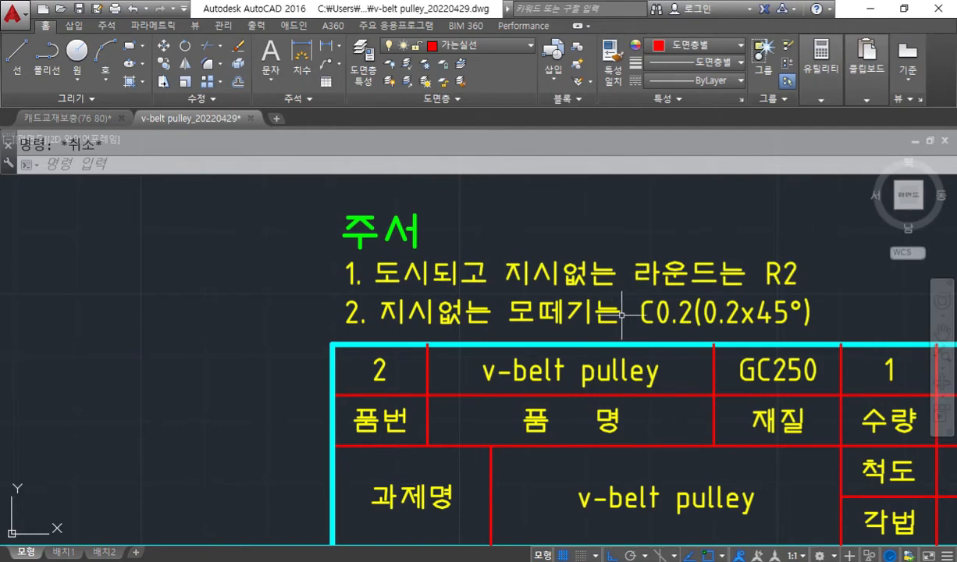
mouse_move(610, 310)
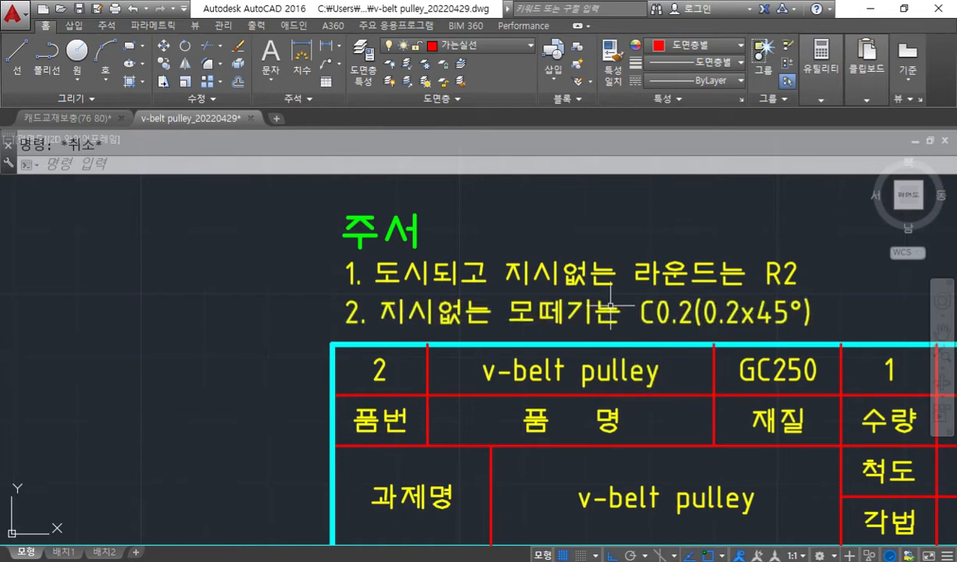
Make 외형선 the current layer for drawing in the upper sheet.
scroll(610, 306, "down", 3)
scroll(583, 370, "down", 2)
middle_click_drag(466, 324, 513, 391)
scroll(518, 356, "down", 2)
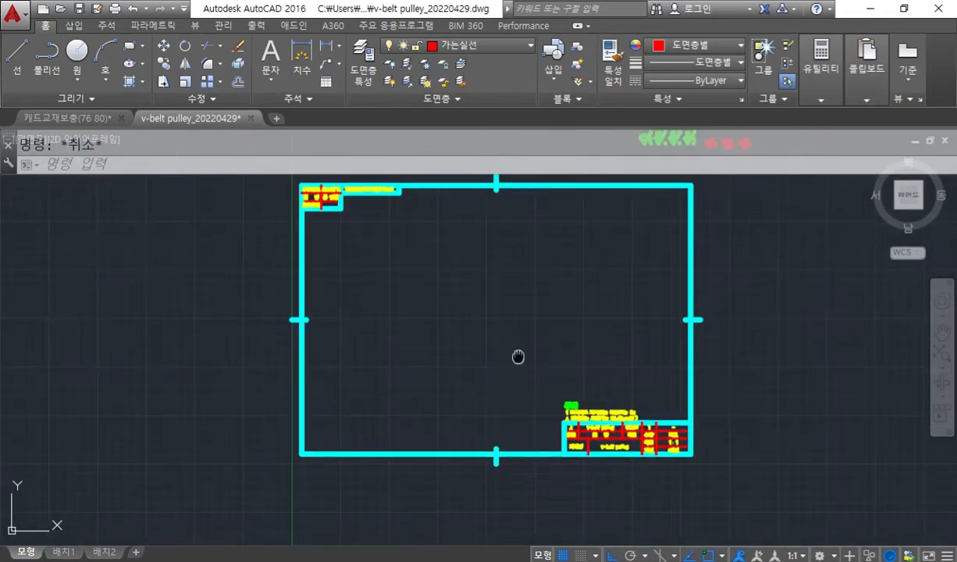
middle_click_drag(518, 356, 519, 382)
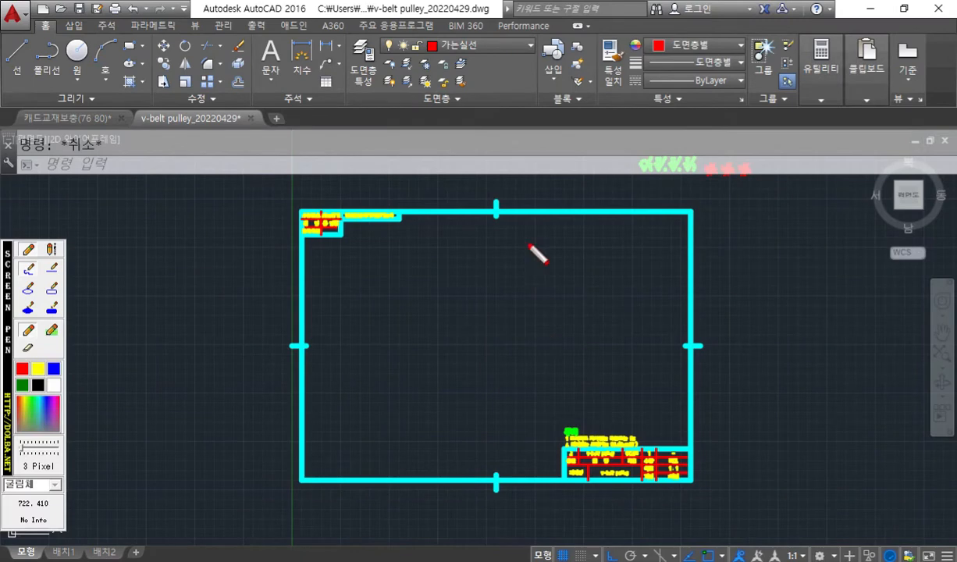
left_click(484, 46)
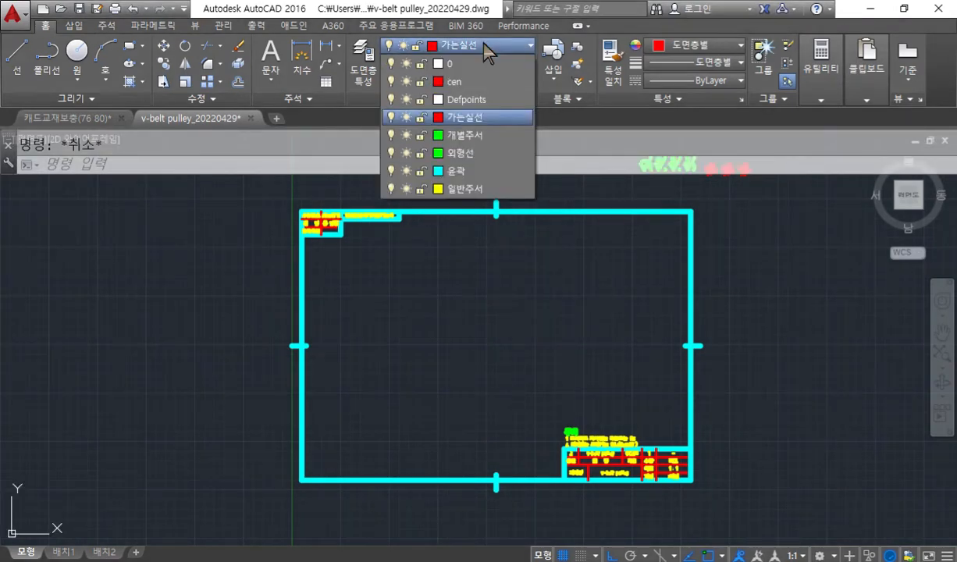
left_click(488, 153)
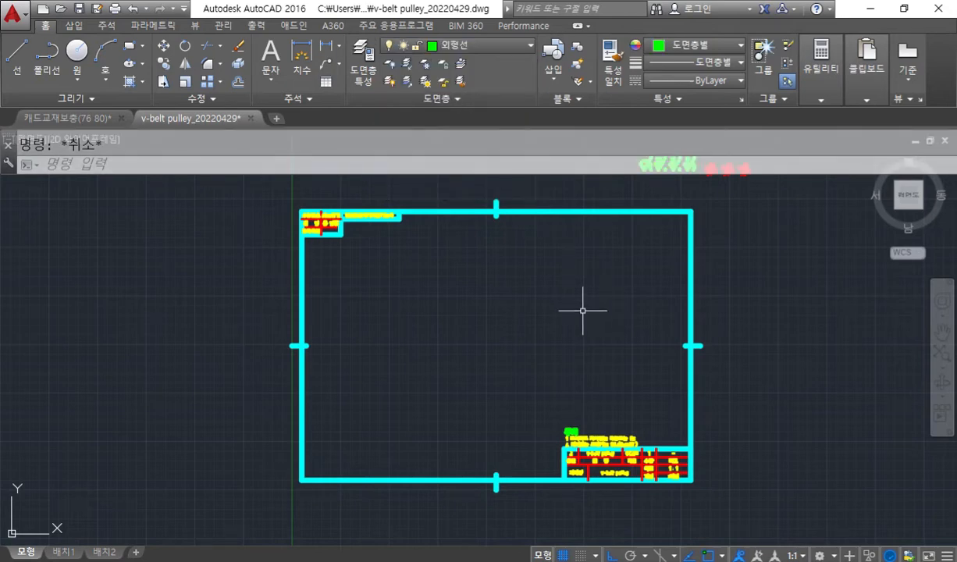
left_click(57, 386)
left_click_drag(498, 213, 500, 476)
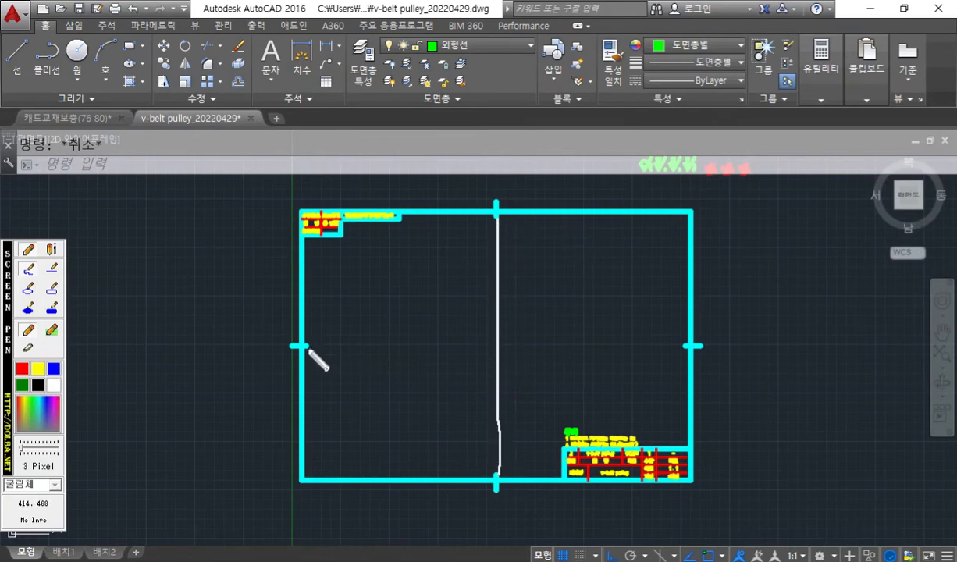
left_click_drag(311, 346, 678, 342)
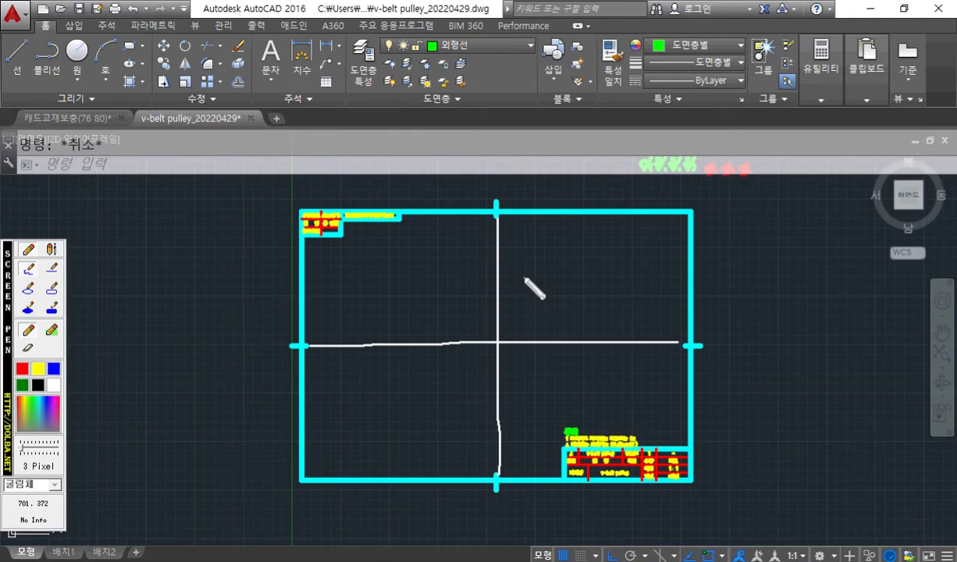
key("Escape")
Draw one vertical and one horizontal line across the upper sheet, each joining the inner ends of opposite frame centre marks.
type("l")
key("space")
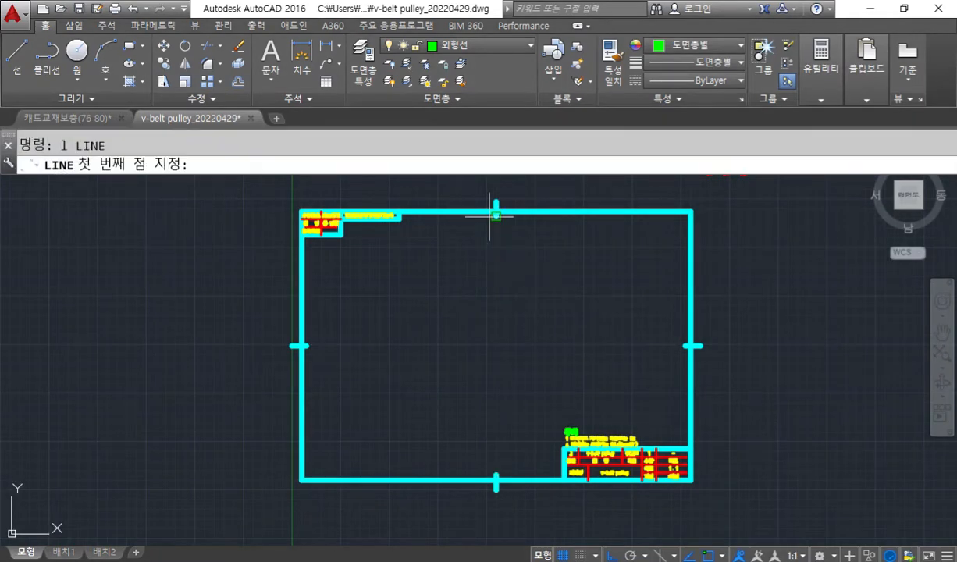
left_click(492, 215)
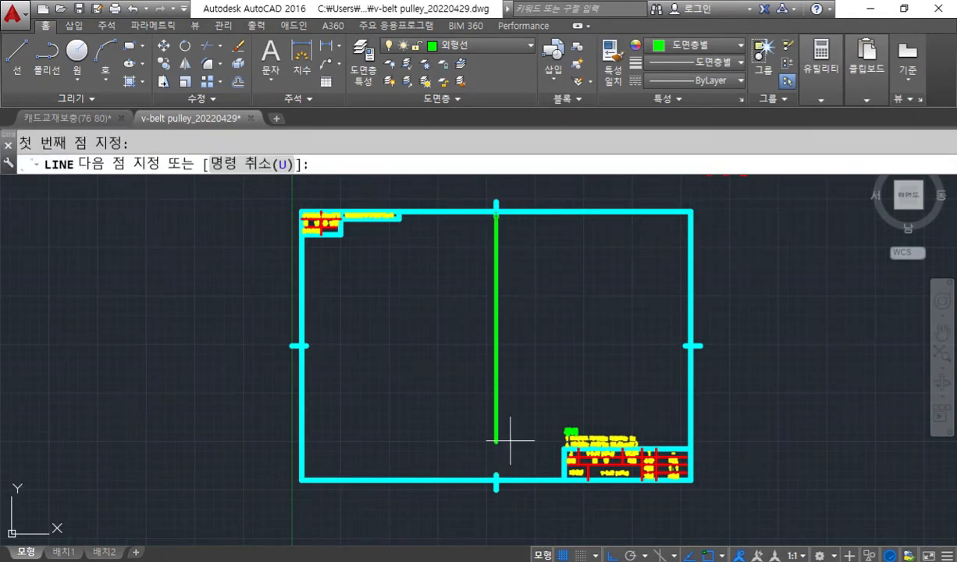
left_click(496, 478)
key("space")
key("space")
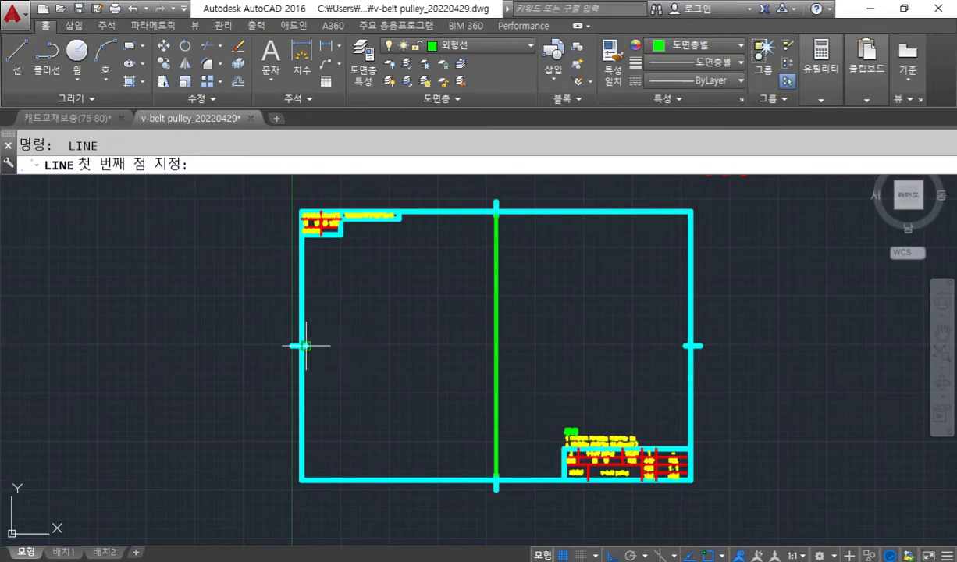
left_click(687, 345)
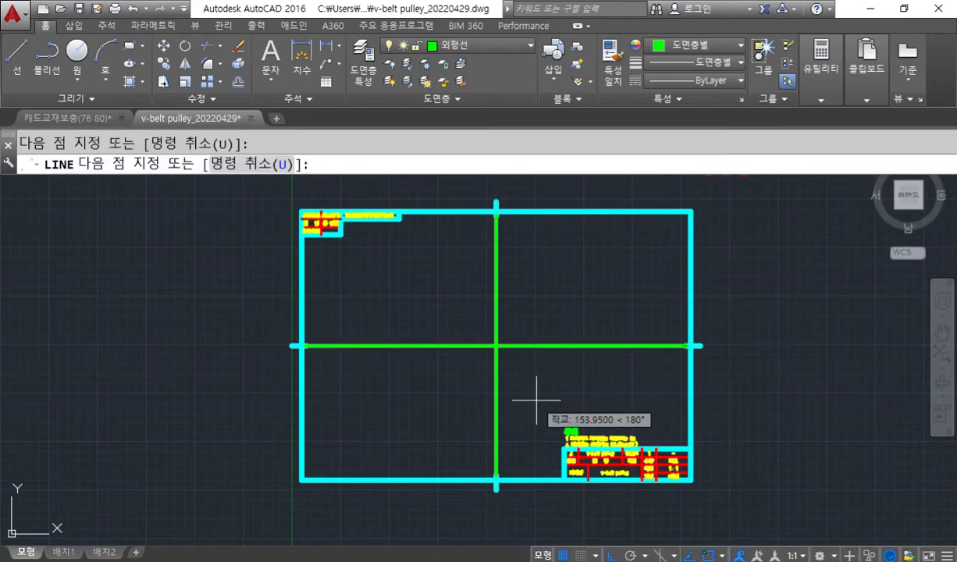
key("space")
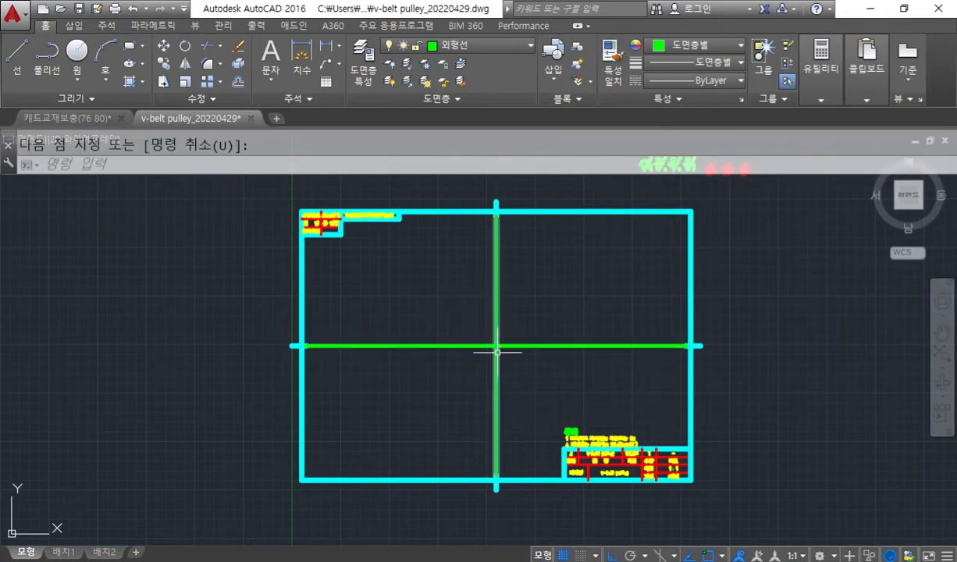
scroll(489, 357, "up", 5)
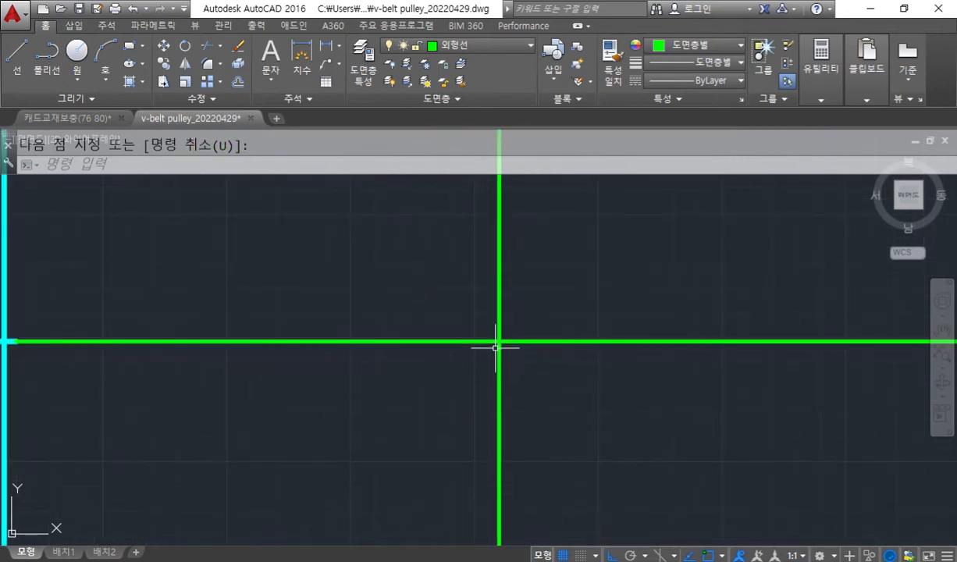
middle_click_drag(495, 324, 497, 379)
scroll(493, 363, "down", 2)
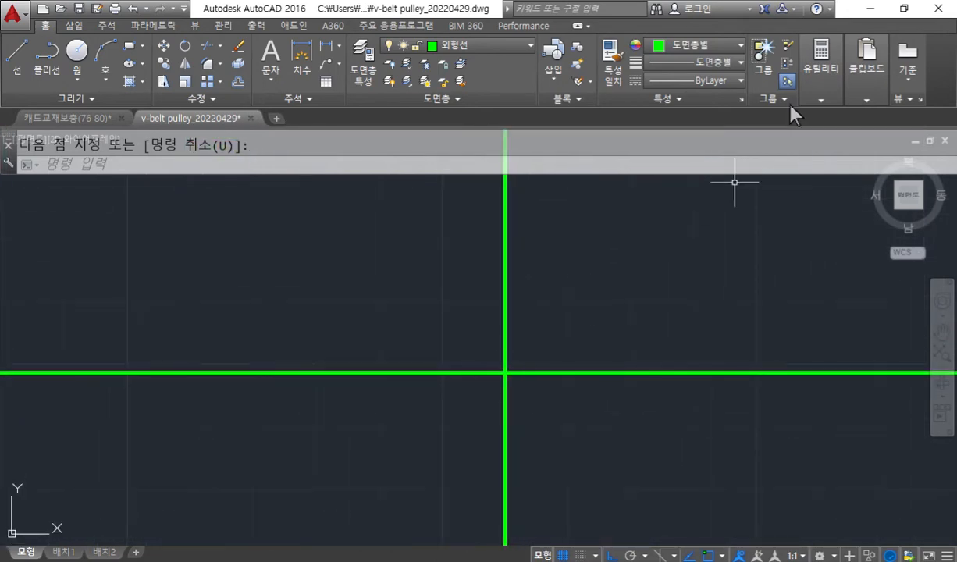
Reduce the AutoCAD window and place it beside the PDF's pulley illustration so both are visible.
left_click(903, 8)
mouse_move(753, 375)
middle_mouse_down()
mouse_move(761, 380)
mouse_move(612, 353)
mouse_move(626, 346)
middle_mouse_up()
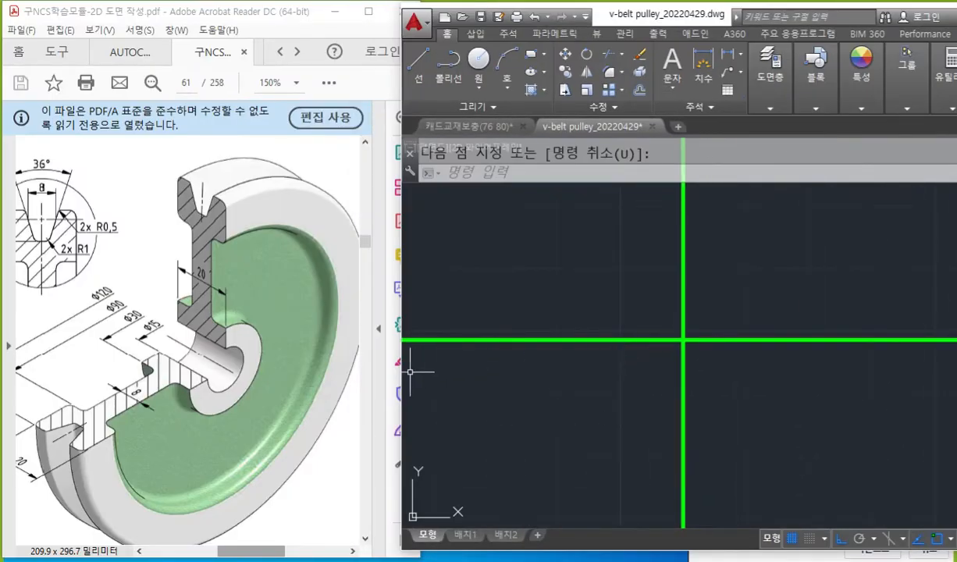
Mark the sheet's horizontal centre line with the screen pen, and trace the pulley's axis and upper section outline on the PDF in red.
key("F12")
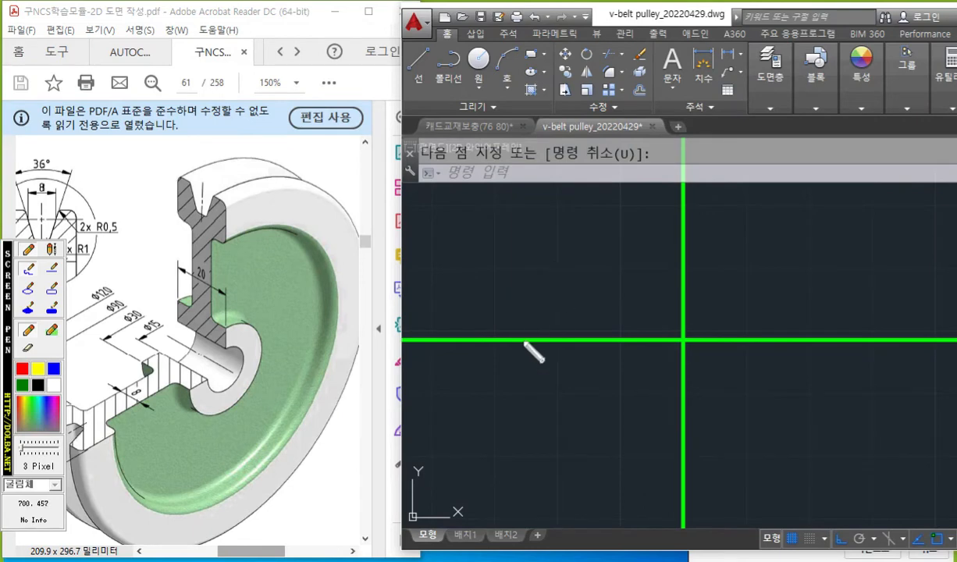
mouse_move(536, 344)
left_mouse_down()
mouse_move(526, 325)
mouse_move(544, 346)
left_mouse_up()
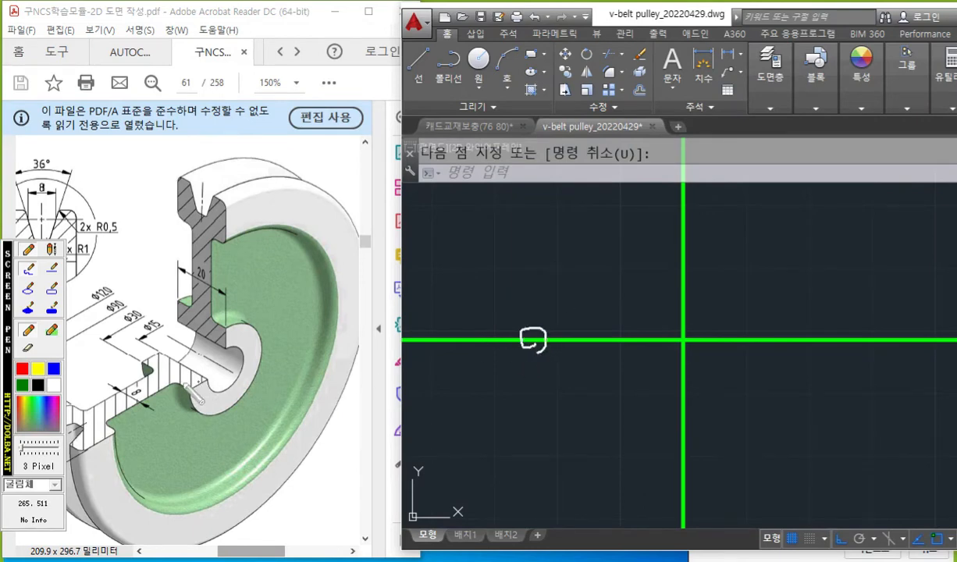
left_click(23, 368)
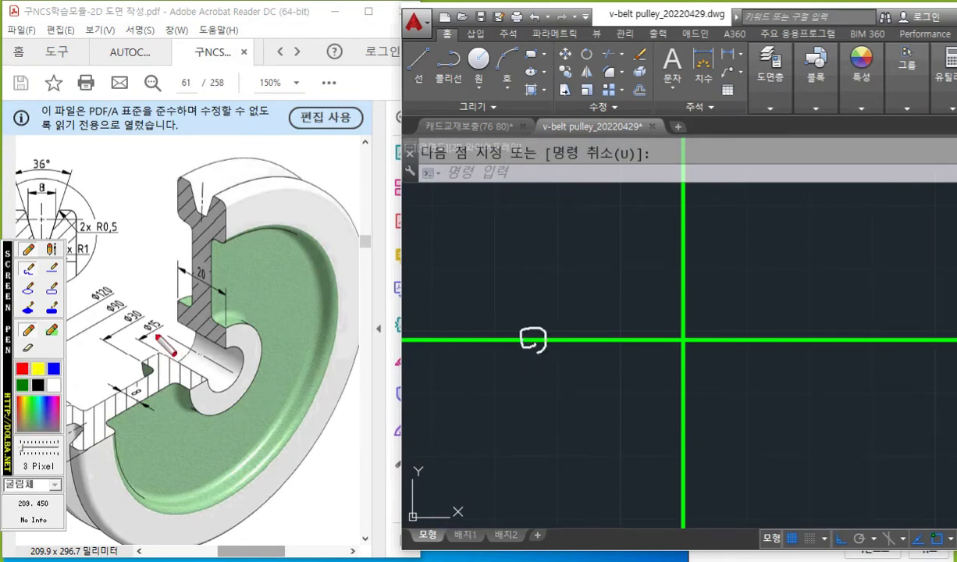
left_click_drag(156, 334, 252, 379)
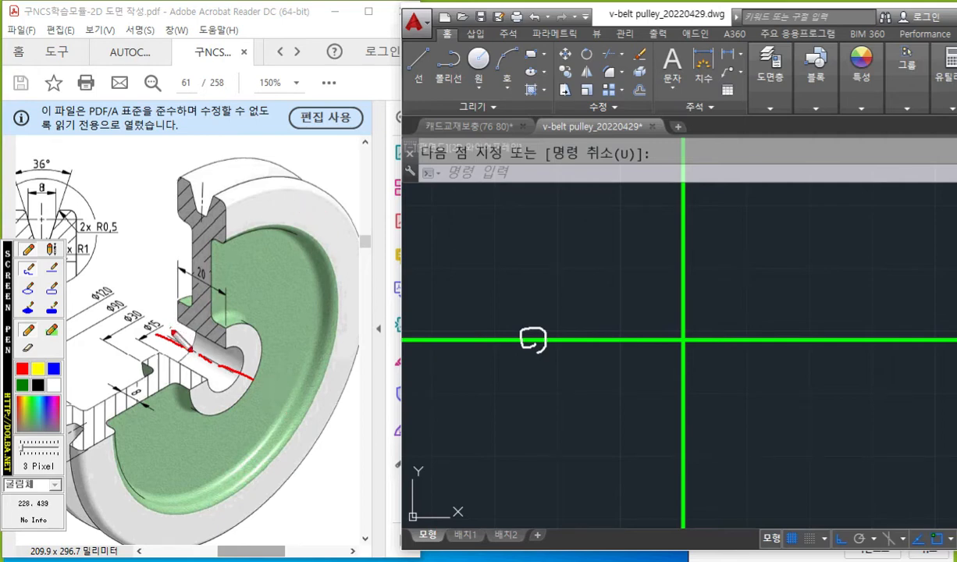
mouse_move(177, 324)
left_mouse_down()
mouse_move(227, 335)
mouse_move(215, 290)
mouse_move(227, 196)
mouse_move(211, 192)
mouse_move(206, 211)
mouse_move(174, 170)
mouse_move(174, 213)
mouse_move(204, 303)
mouse_move(176, 299)
mouse_move(177, 322)
left_mouse_up()
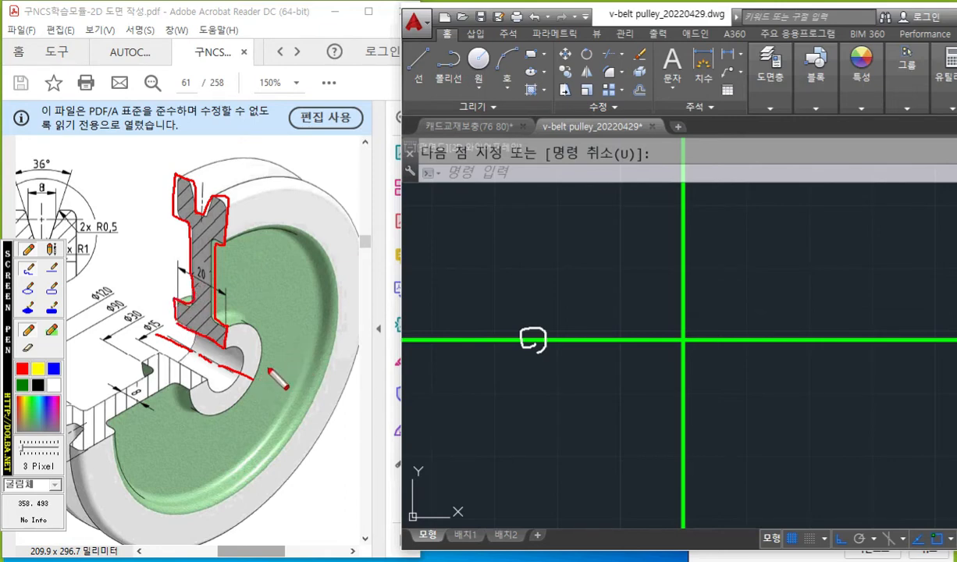
Add a handwritten note beside the pulley's axis and sketch the upper section mirrored below it, linked by an arrow.
mouse_move(268, 370)
left_mouse_down()
mouse_move(318, 392)
mouse_move(319, 410)
left_mouse_up()
left_click_drag(327, 368, 357, 415)
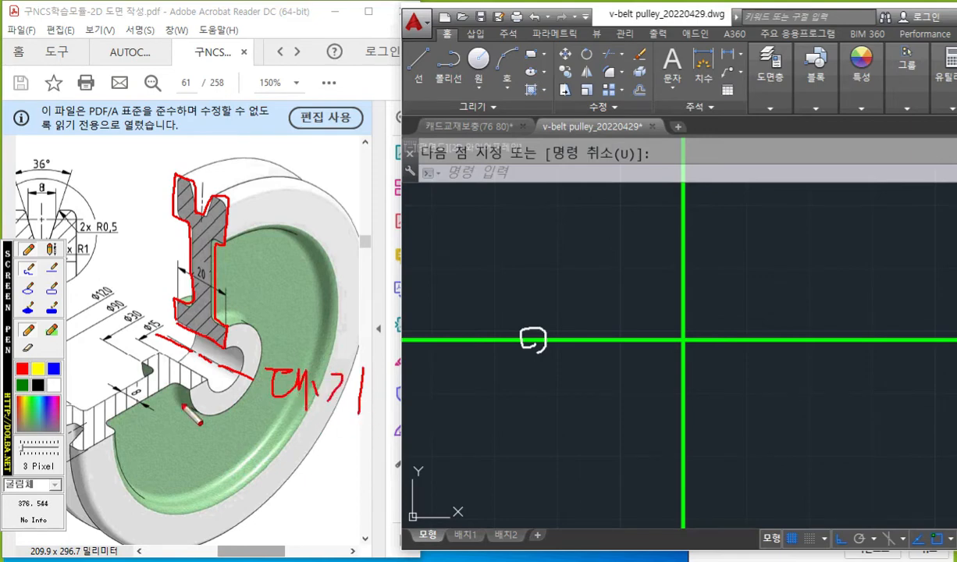
left_click_drag(171, 401, 235, 416)
mouse_move(224, 413)
left_mouse_down()
mouse_move(224, 441)
mouse_move(187, 532)
mouse_move(171, 416)
left_mouse_up()
mouse_move(207, 226)
left_mouse_down()
mouse_move(155, 251)
mouse_move(174, 483)
left_mouse_up()
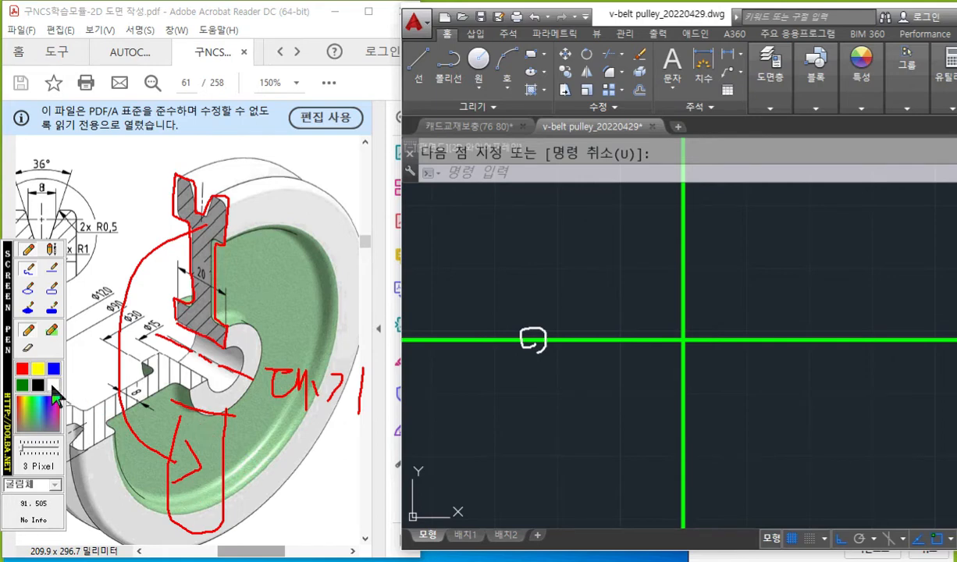
Mark an upward 7.5 offset from the horizontal centre line, circle the Ø15 bore dimension on the PDF, and clear all pen marks.
mouse_move(534, 333)
left_mouse_down()
mouse_move(532, 299)
mouse_move(542, 316)
left_mouse_up()
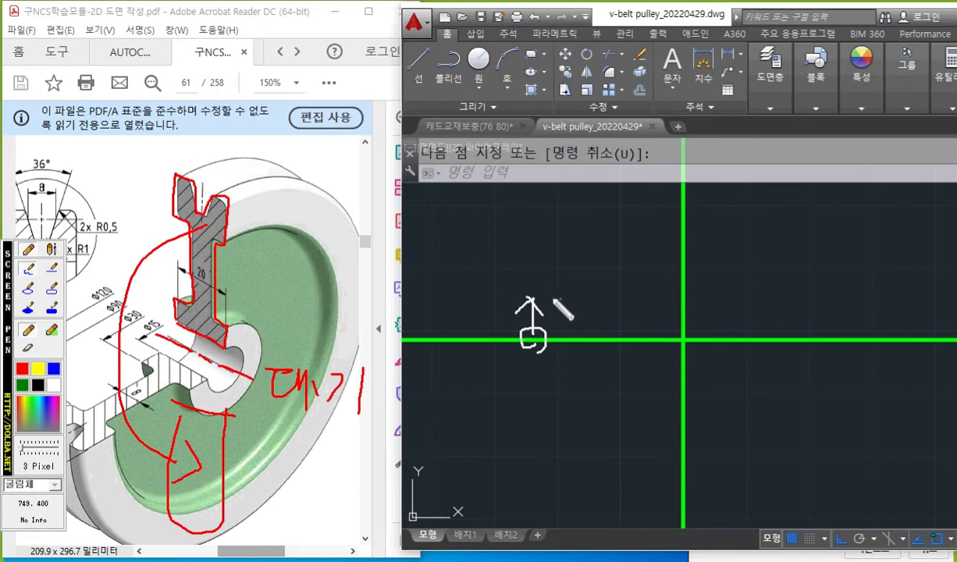
left_click(26, 370)
mouse_move(161, 327)
left_mouse_down()
mouse_move(153, 333)
mouse_move(155, 313)
mouse_move(163, 332)
left_mouse_up()
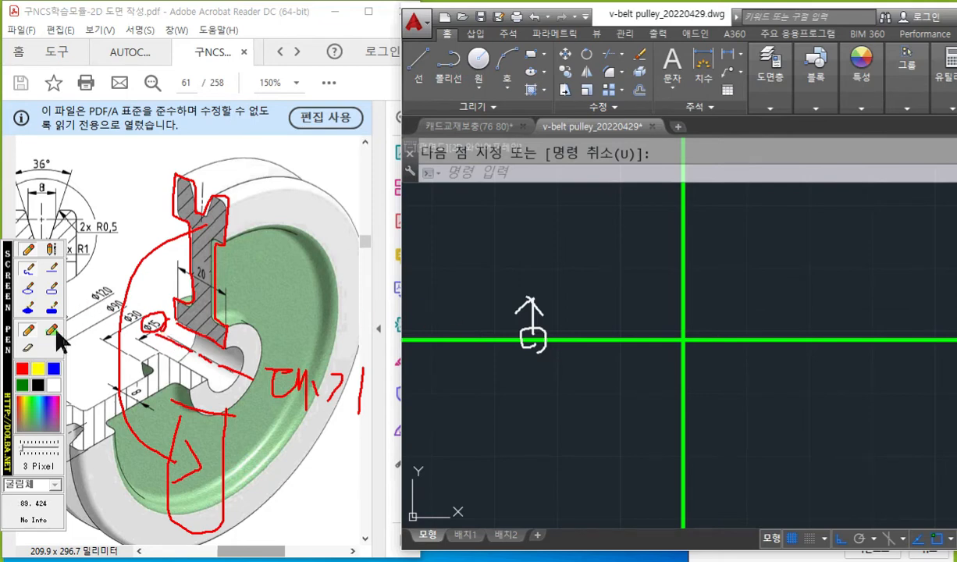
mouse_move(526, 269)
left_mouse_down()
mouse_move(542, 269)
mouse_move(538, 287)
mouse_move(564, 290)
mouse_move(582, 270)
left_mouse_up()
left_click(551, 288)
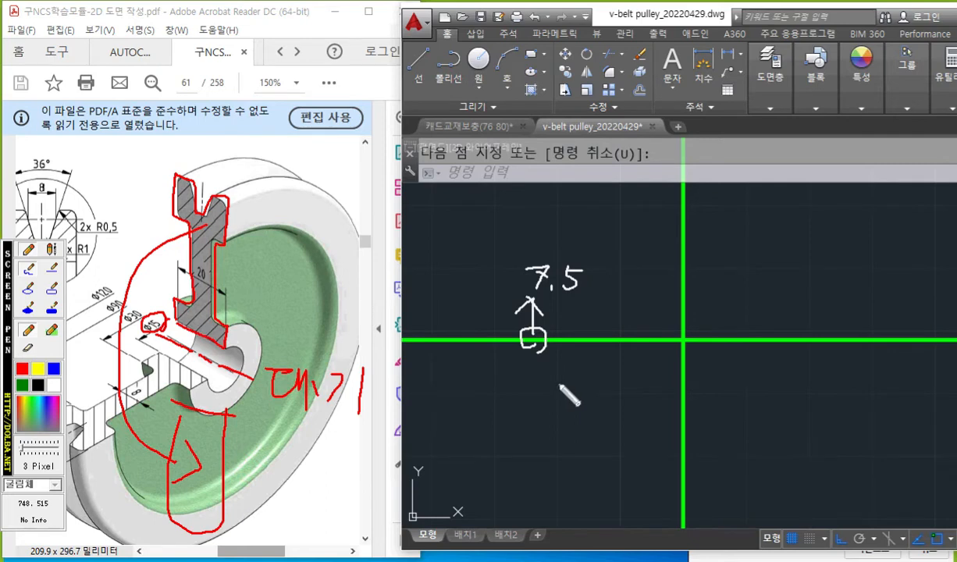
key("Escape")
Offset the horizontal centre line upward by 7.5 for the hub bore radius.
middle_click_drag(566, 386, 567, 389)
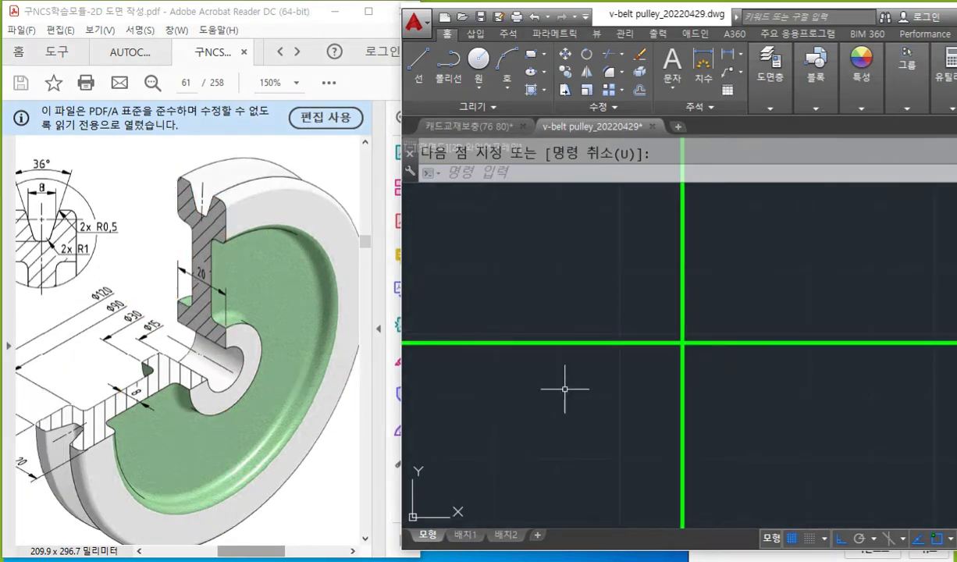
type("o")
key("space")
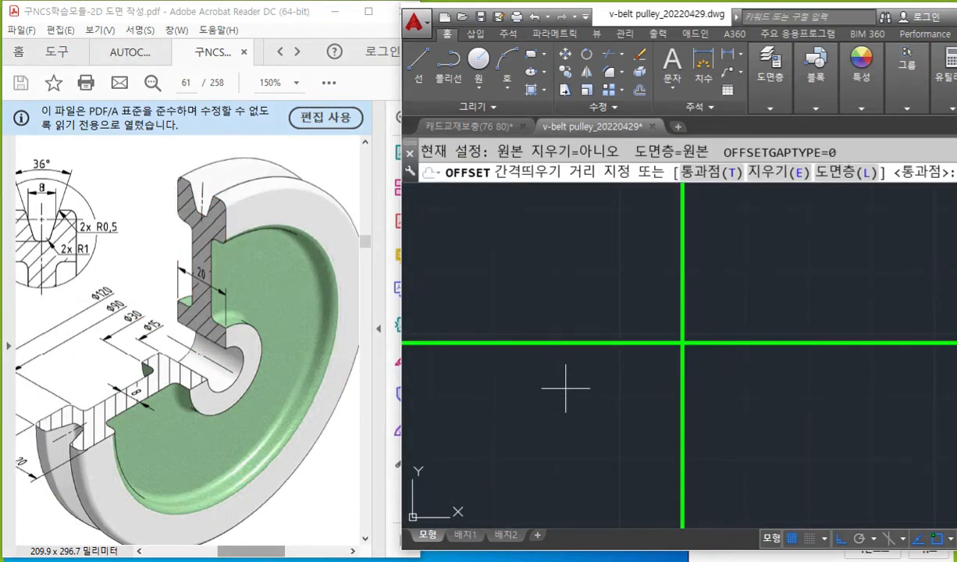
type("7.5")
key("space")
left_click(637, 344)
left_click(631, 246)
key("space")
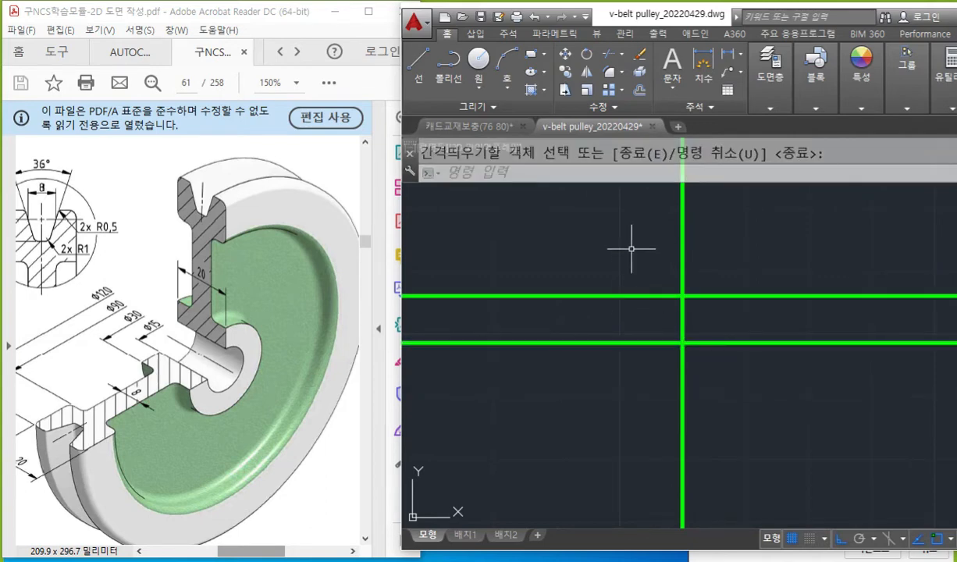
Mark the hub's two side faces, its width of 20 and the vertical centre line of the section on the PDF.
key("F9")
left_click(22, 368)
left_click_drag(171, 248, 172, 301)
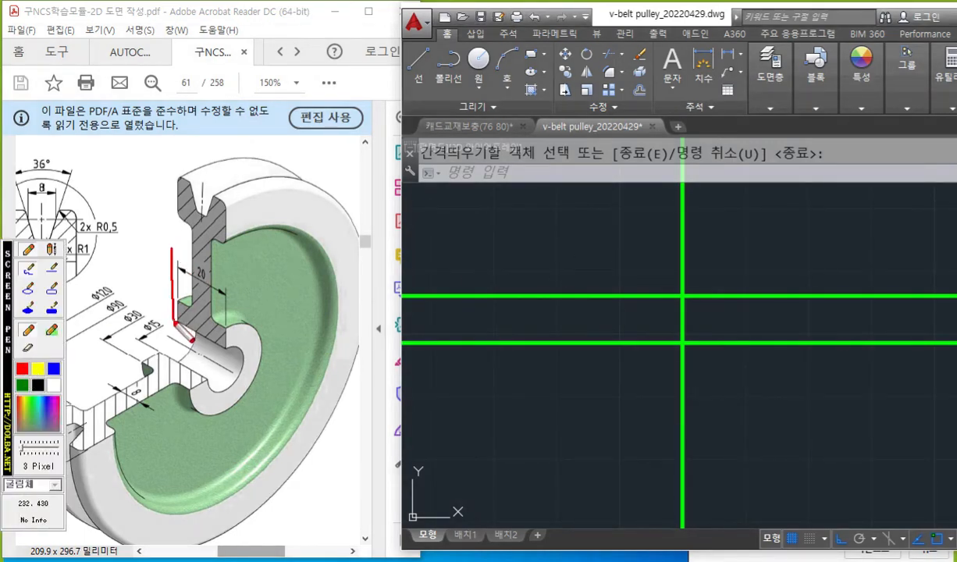
left_click_drag(228, 277, 228, 336)
mouse_move(187, 254)
left_mouse_down()
mouse_move(204, 278)
mouse_move(224, 257)
left_mouse_up()
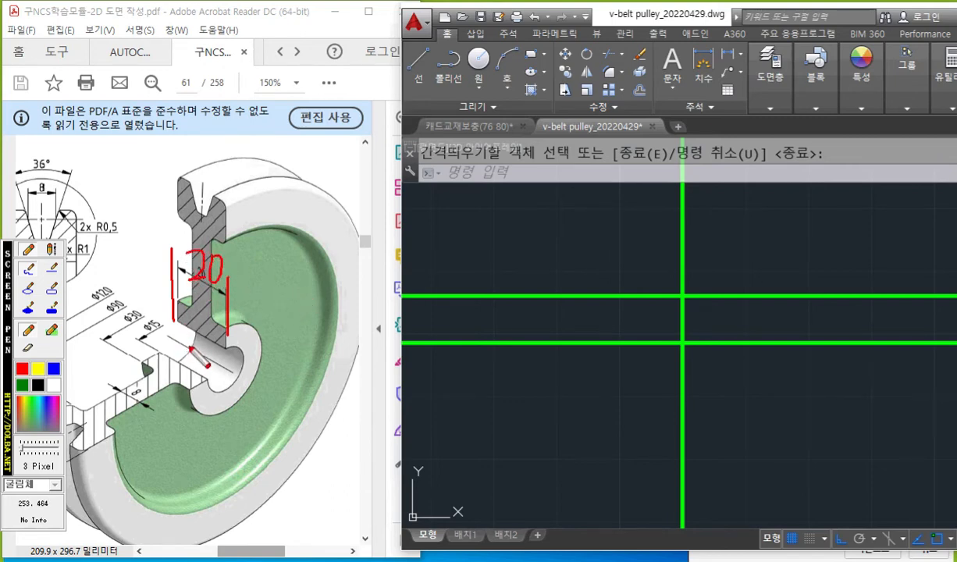
left_click_drag(202, 354, 204, 112)
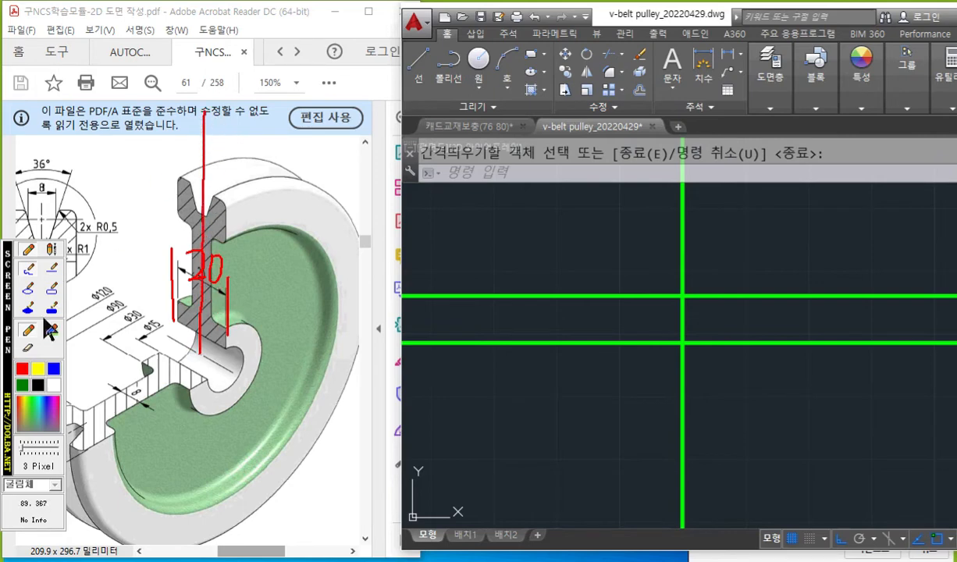
Mark equal offsets to both sides of the drawing's vertical centre line with the screen pen, and clear the marks.
left_click(53, 383)
left_click_drag(671, 221, 671, 235)
mouse_move(672, 220)
left_mouse_down()
mouse_move(686, 241)
mouse_move(637, 212)
mouse_move(656, 242)
mouse_move(731, 229)
mouse_move(736, 242)
left_mouse_up()
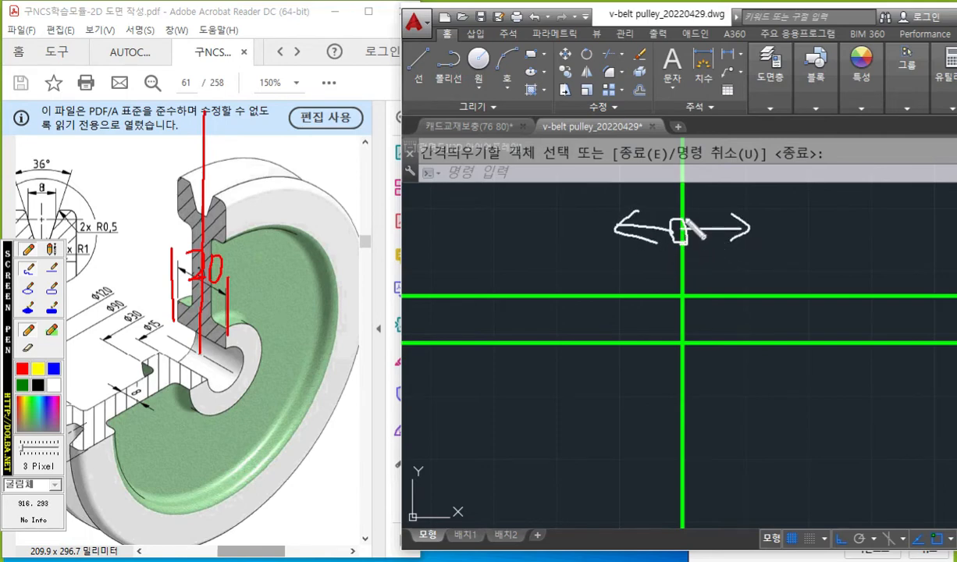
mouse_move(646, 188)
left_mouse_down()
mouse_move(635, 205)
mouse_move(658, 190)
left_mouse_up()
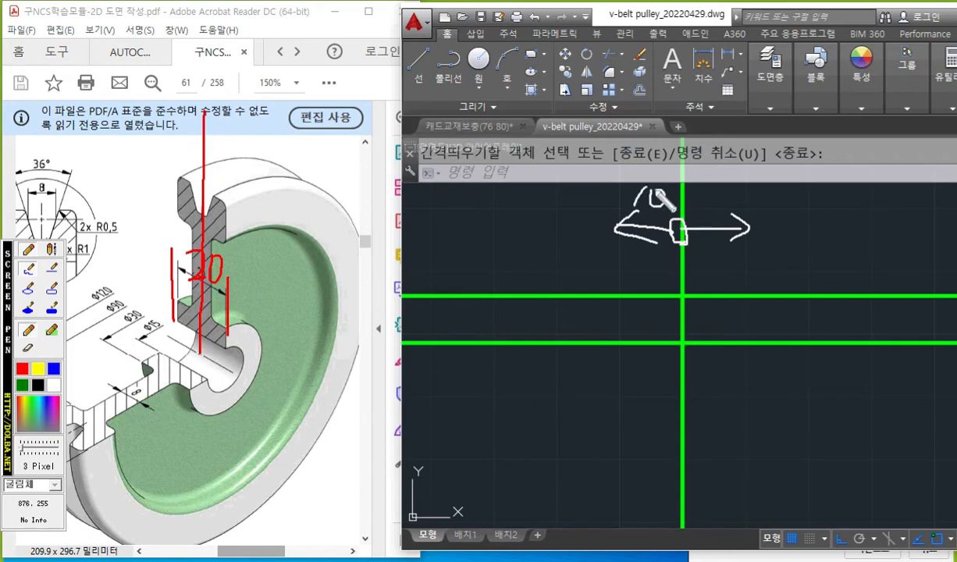
key("Escape")
Offset the vertical centre line by 10 to each side for the pulley's width.
middle_click_drag(731, 264, 736, 269)
type("o")
key("Return")
type("10")
key("Return")
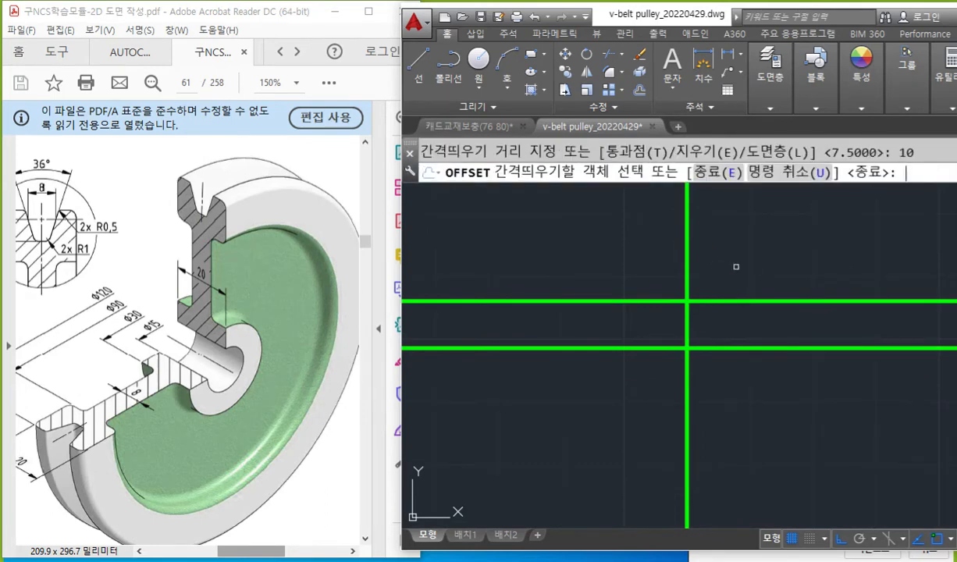
left_click(686, 266)
left_click(630, 266)
left_click(688, 258)
left_click(800, 261)
key("Return")
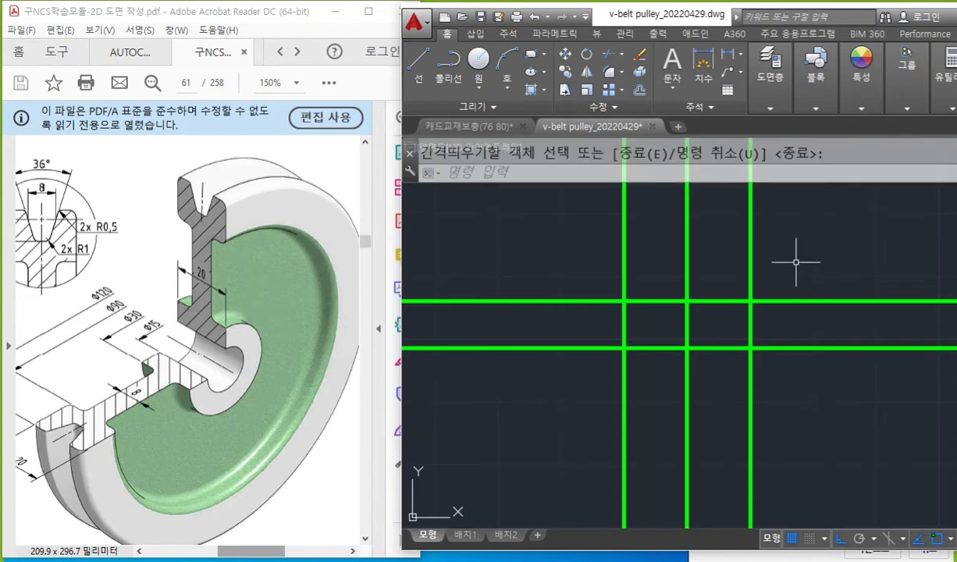
Mark up the trim plan: note "tr", the two outer verticals as cutting edges and the excess horizontal line ends, and clear the marks.
key("F12")
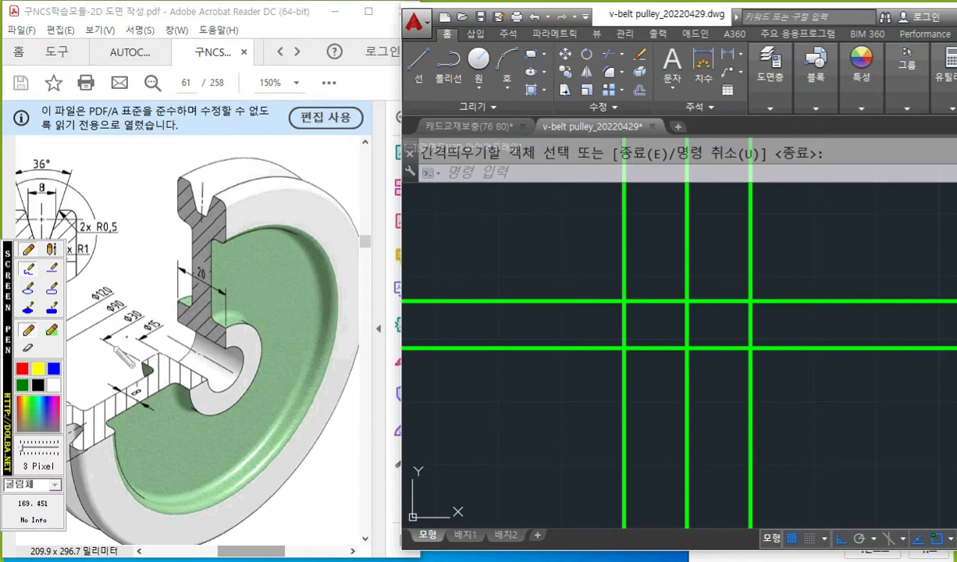
mouse_move(485, 210)
left_mouse_down()
mouse_move(521, 206)
mouse_move(523, 225)
mouse_move(554, 205)
left_mouse_up()
left_click_drag(623, 163, 620, 406)
left_click_drag(752, 133, 758, 425)
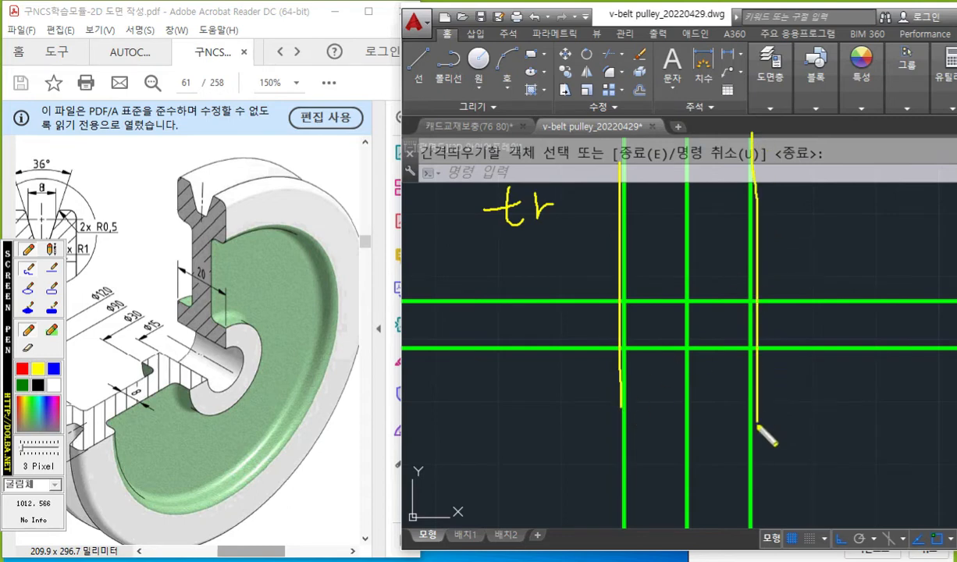
left_click(54, 385)
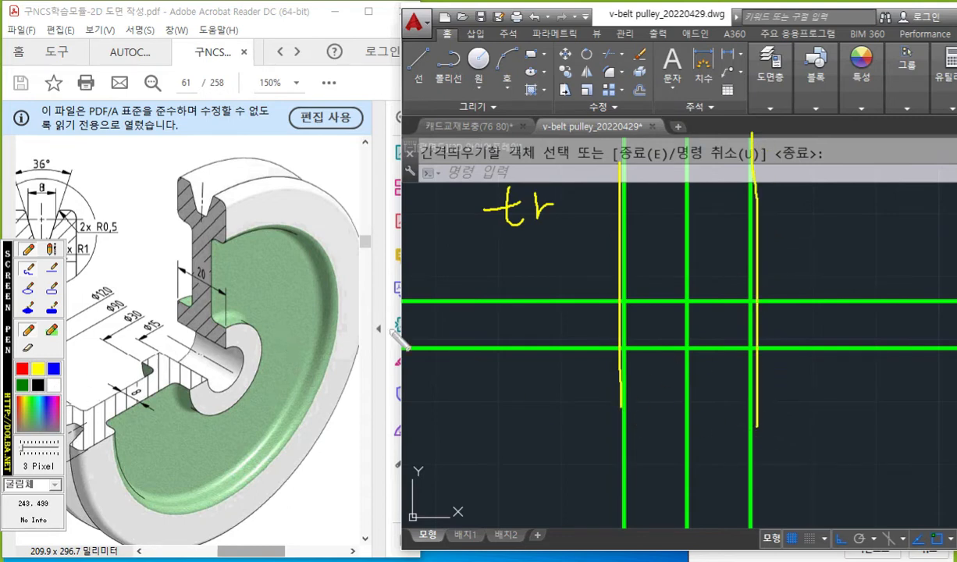
mouse_move(597, 281)
left_mouse_down()
mouse_move(547, 311)
mouse_move(461, 295)
left_mouse_up()
mouse_move(777, 280)
left_mouse_down()
mouse_move(804, 295)
mouse_move(867, 282)
mouse_move(954, 291)
left_mouse_up()
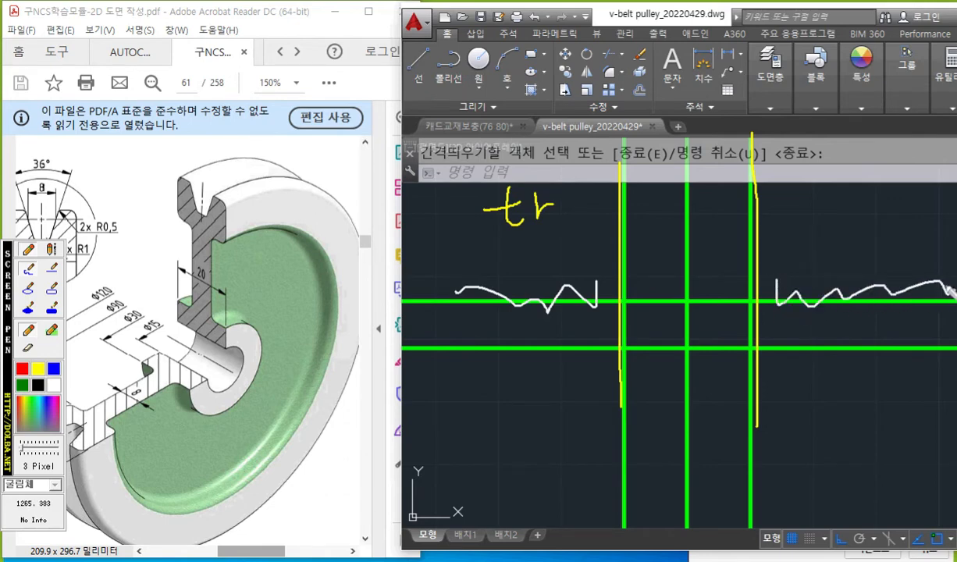
left_click_drag(524, 341, 524, 366)
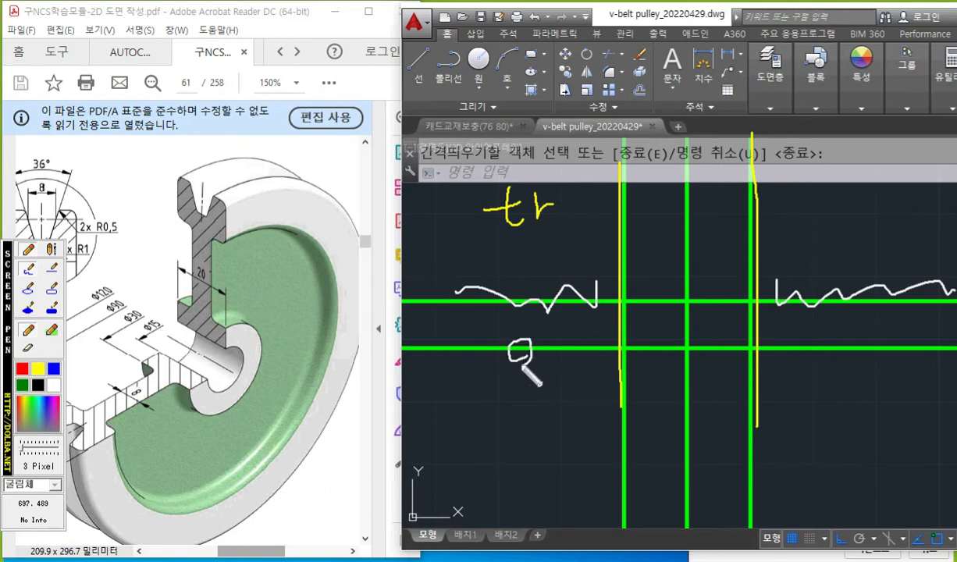
key("Escape")
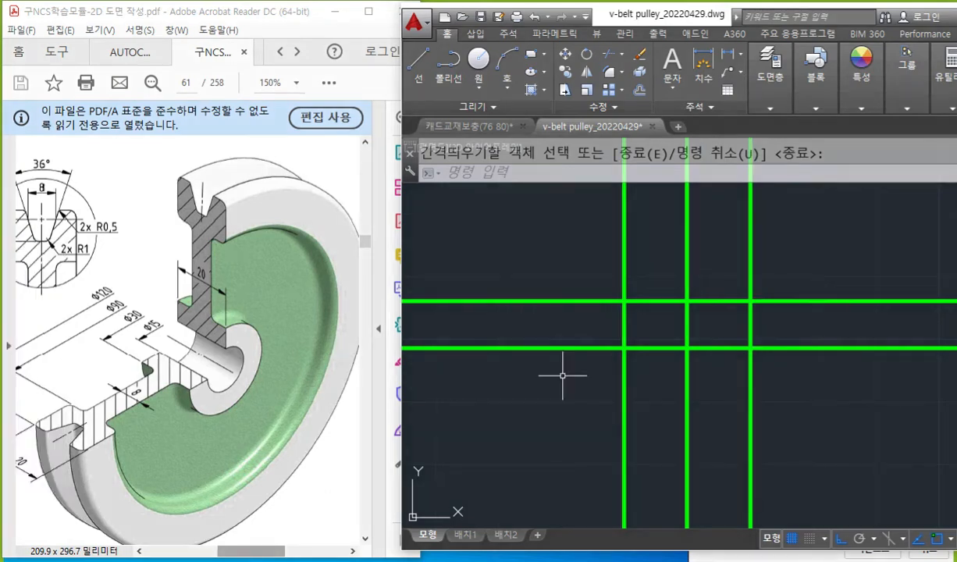
Trim the bore line outside the two outer vertical lines, using those verticals as cutting edges.
type("tr")
key("Return")
left_click(620, 248)
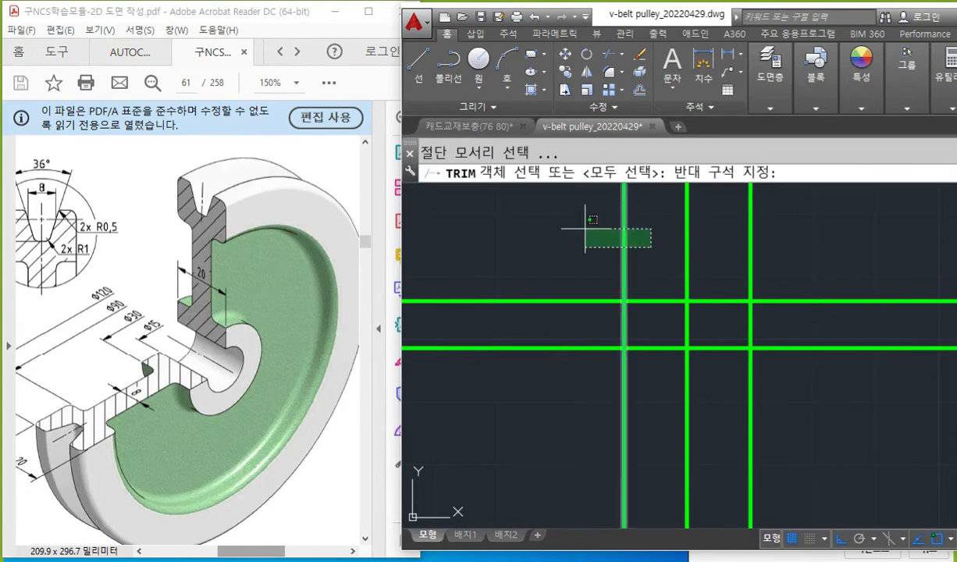
left_click(582, 216)
left_click(739, 236)
left_click(747, 225)
left_click(767, 253)
left_click(714, 211)
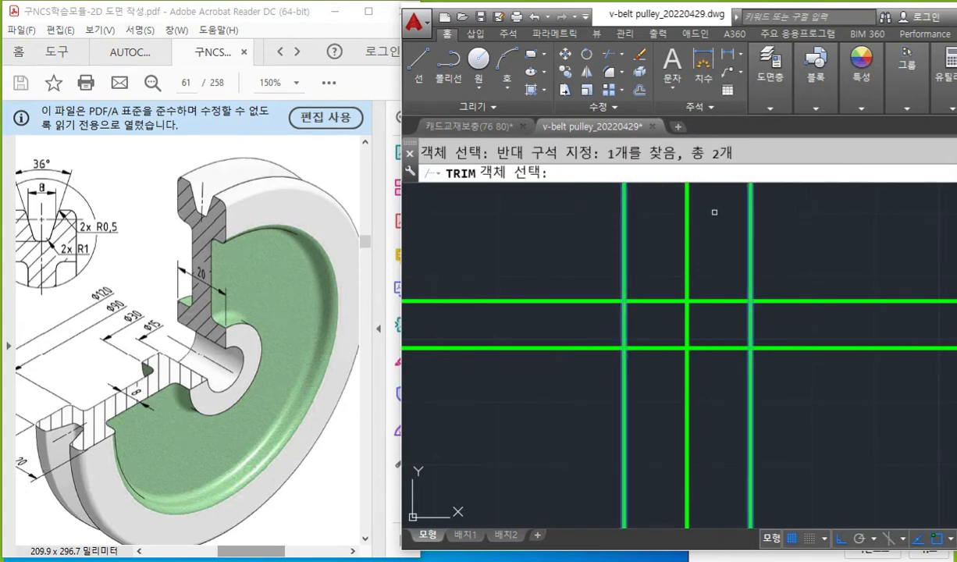
key("Return")
left_click(788, 303)
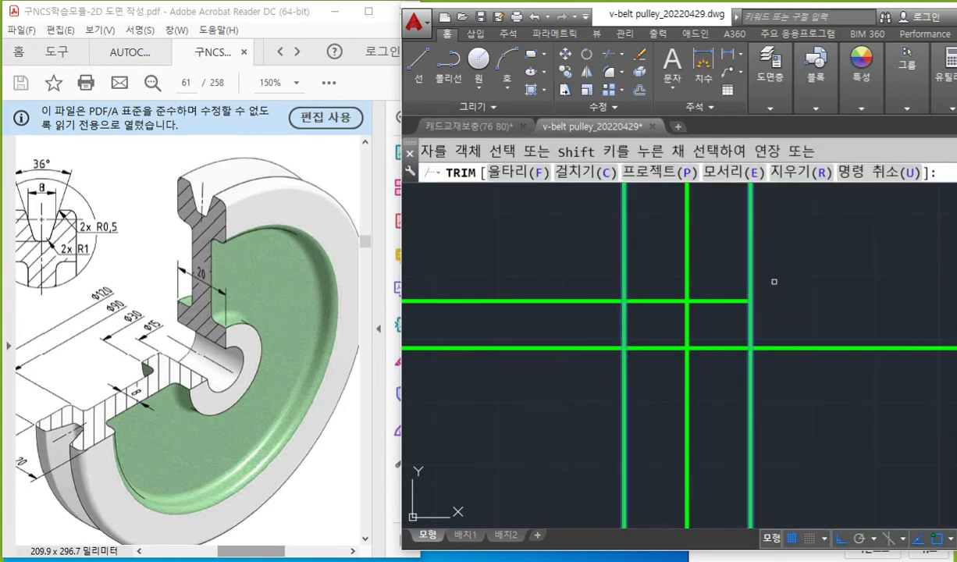
left_click(551, 302)
key("Return")
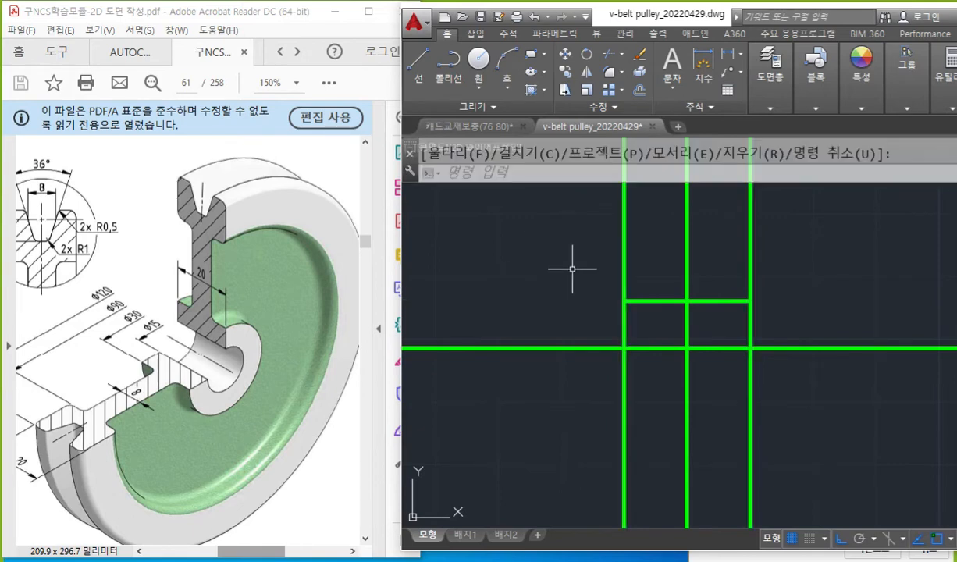
Mark the Ø30 hub edges, the bore end and the web thickness on the PDF pulley with the screen pen.
middle_click_drag(572, 267, 571, 377)
middle_click_drag(573, 331, 572, 301)
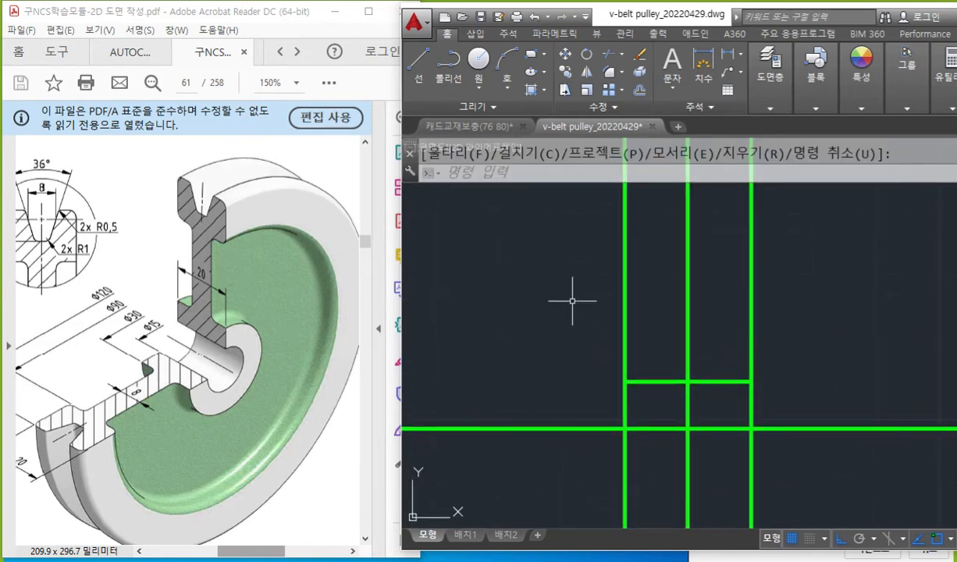
key("F12")
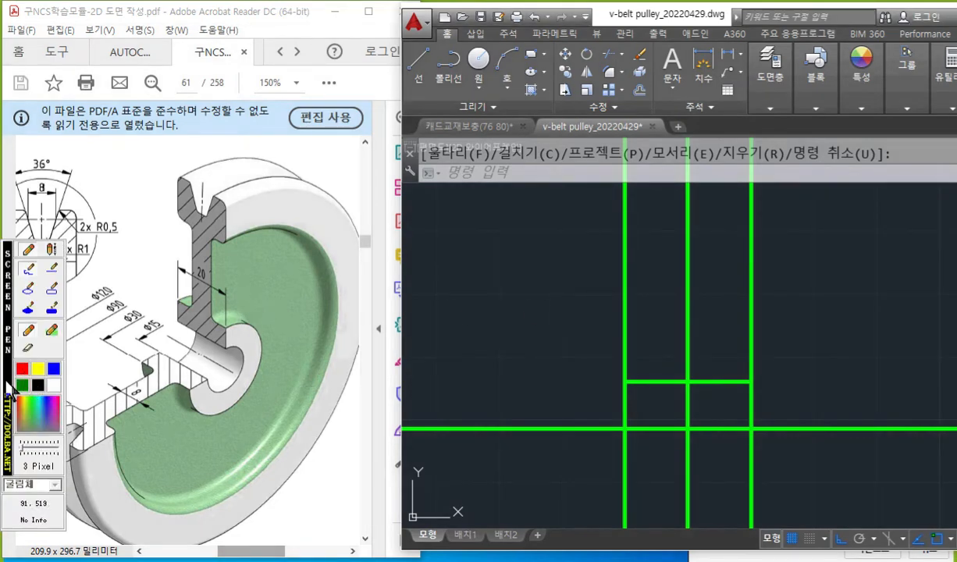
left_click_drag(10, 390, 353, 418)
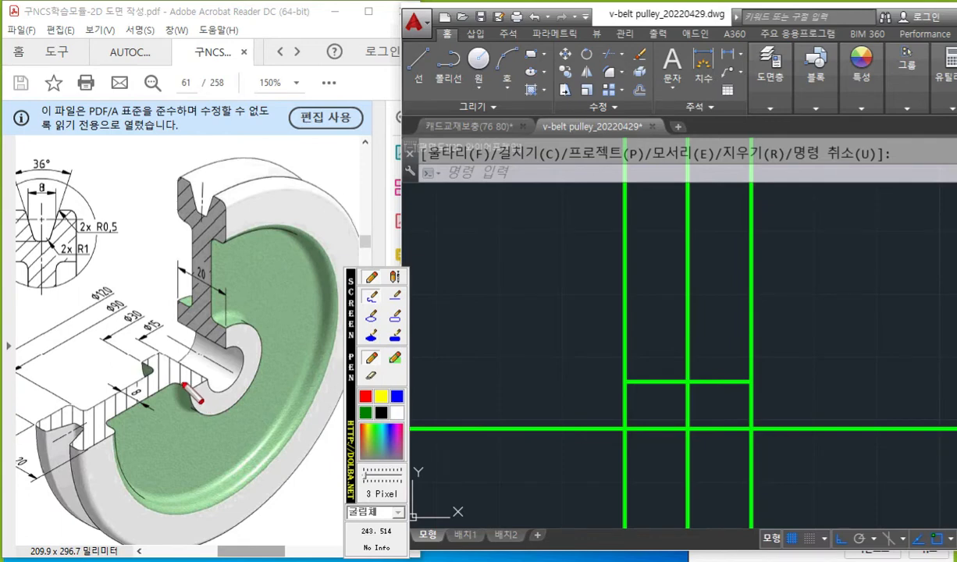
left_click_drag(101, 337, 158, 368)
left_click_drag(166, 291, 193, 304)
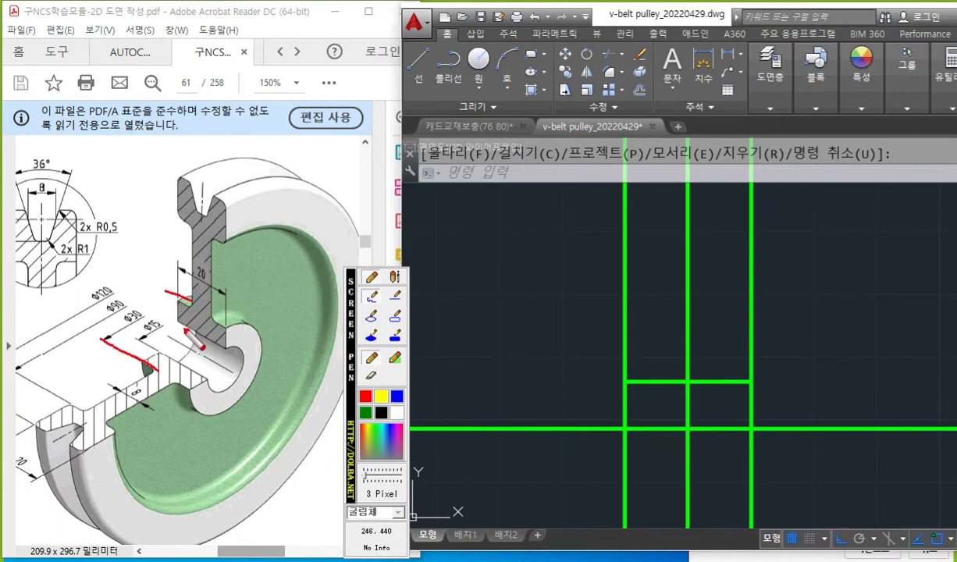
mouse_move(223, 351)
left_mouse_down()
mouse_move(240, 372)
mouse_move(216, 388)
left_mouse_up()
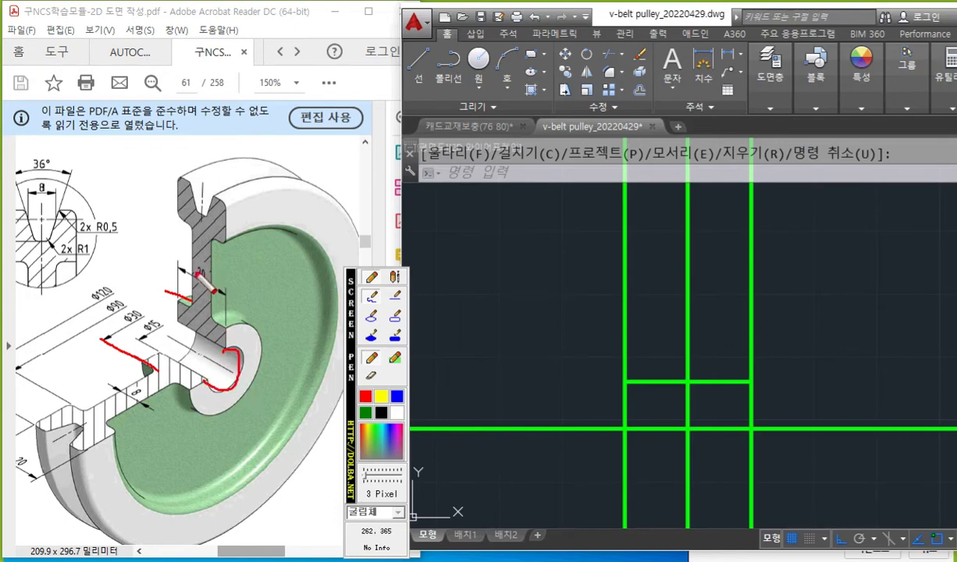
mouse_move(192, 243)
left_mouse_down()
mouse_move(192, 256)
mouse_move(211, 259)
mouse_move(194, 250)
left_mouse_up()
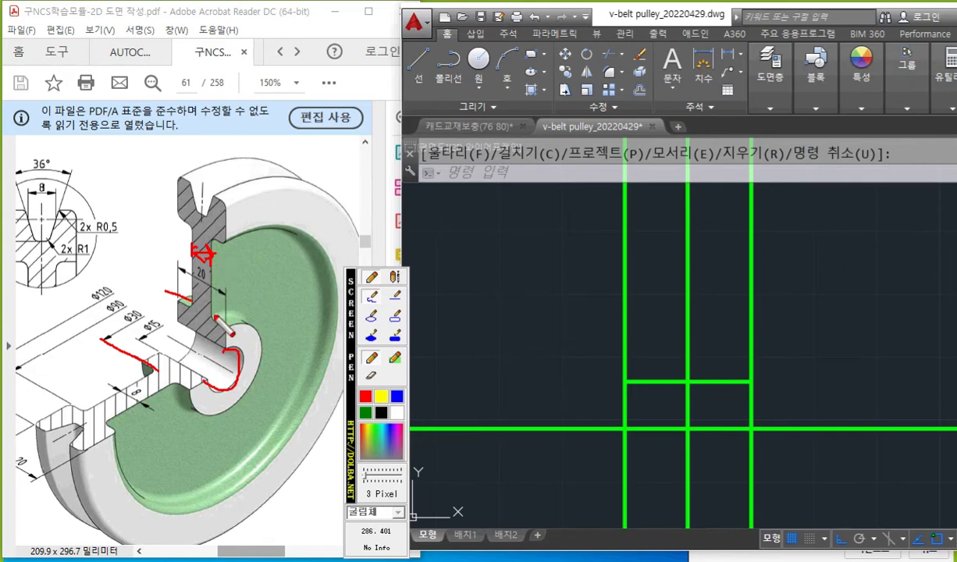
Trace the bore edge, circle the Ø30 dimension, outline the hub on the PDF pulley and label it "보스".
left_click_drag(166, 329, 226, 366)
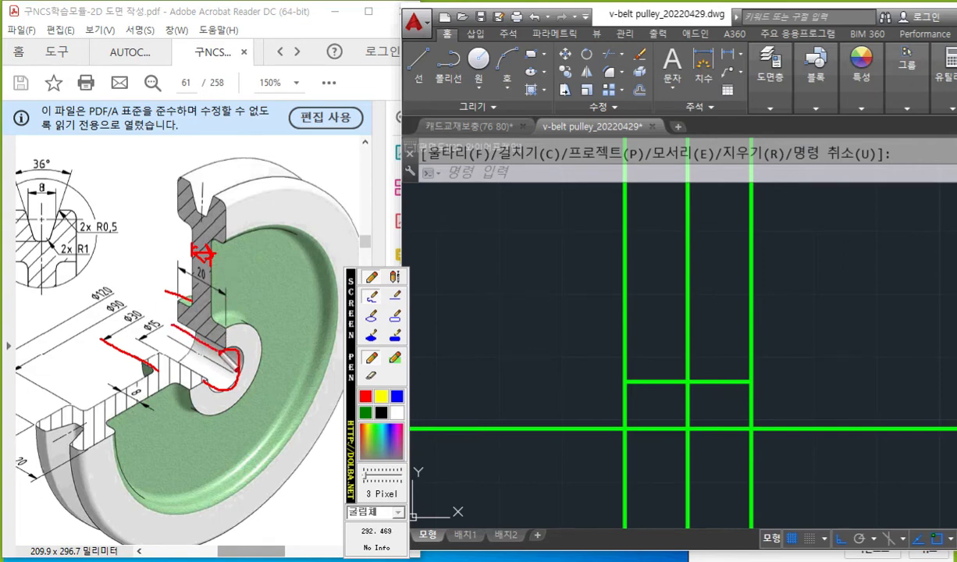
mouse_move(148, 309)
left_mouse_down()
mouse_move(128, 329)
mouse_move(153, 307)
left_mouse_up()
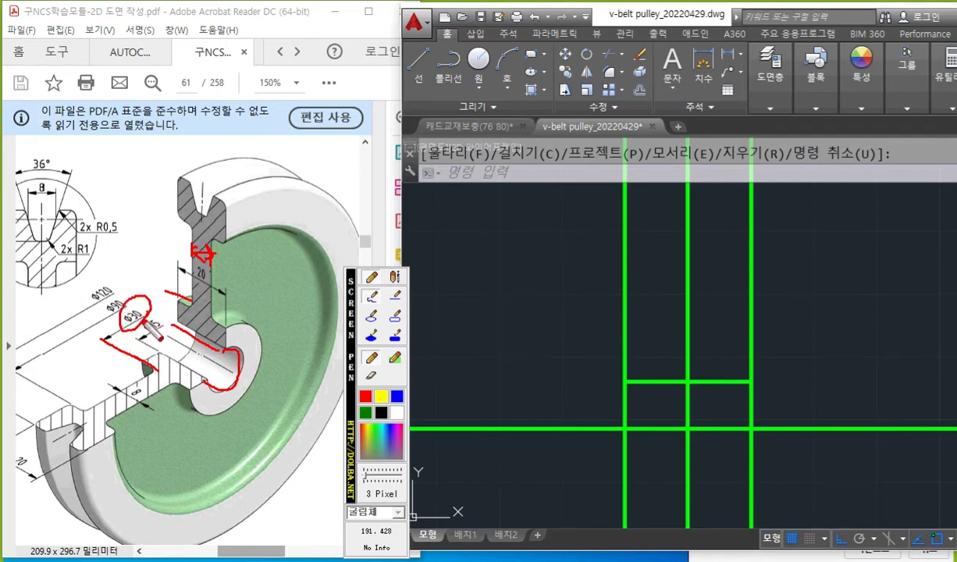
mouse_move(142, 355)
left_mouse_down()
mouse_move(222, 422)
mouse_move(258, 332)
mouse_move(168, 291)
mouse_move(139, 373)
left_mouse_up()
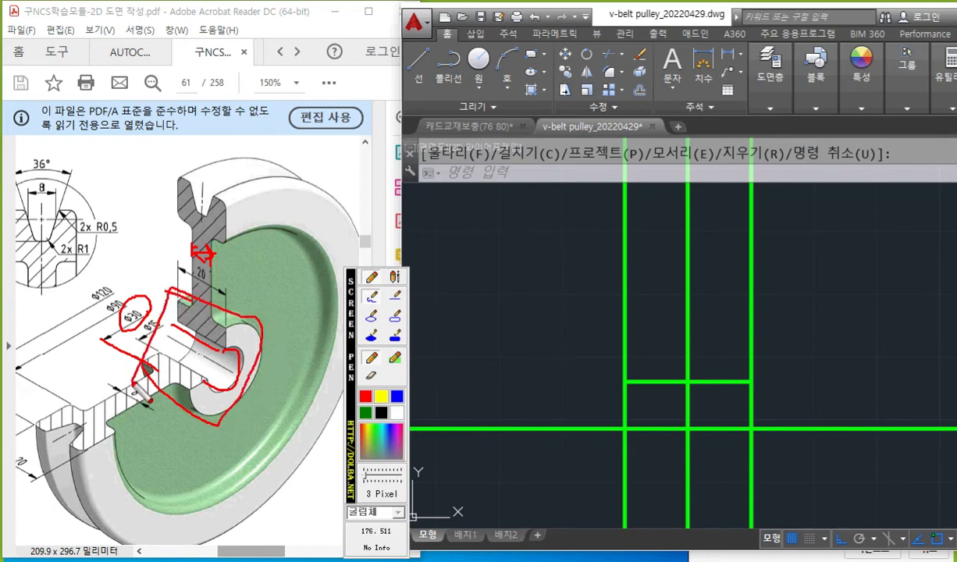
left_click_drag(106, 239, 117, 269)
left_click_drag(106, 272, 165, 267)
left_click_drag(132, 275, 179, 274)
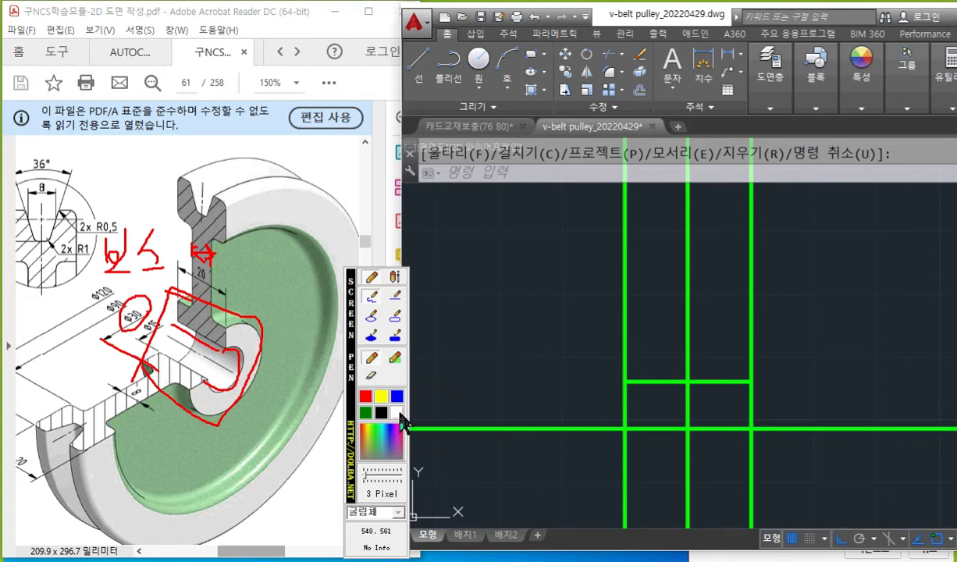
Mark an upward offset of 15 from the drawing's horizontal centre line, and clear the pen marks.
mouse_move(549, 417)
left_mouse_down()
mouse_move(557, 443)
mouse_move(561, 342)
mouse_move(540, 341)
left_mouse_up()
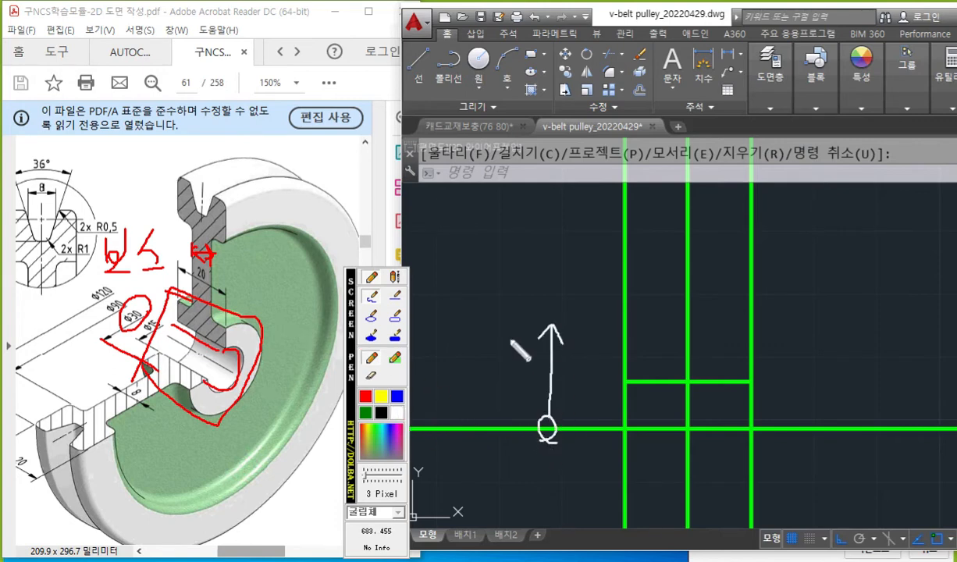
mouse_move(484, 326)
left_mouse_down()
mouse_move(480, 358)
mouse_move(516, 330)
left_mouse_up()
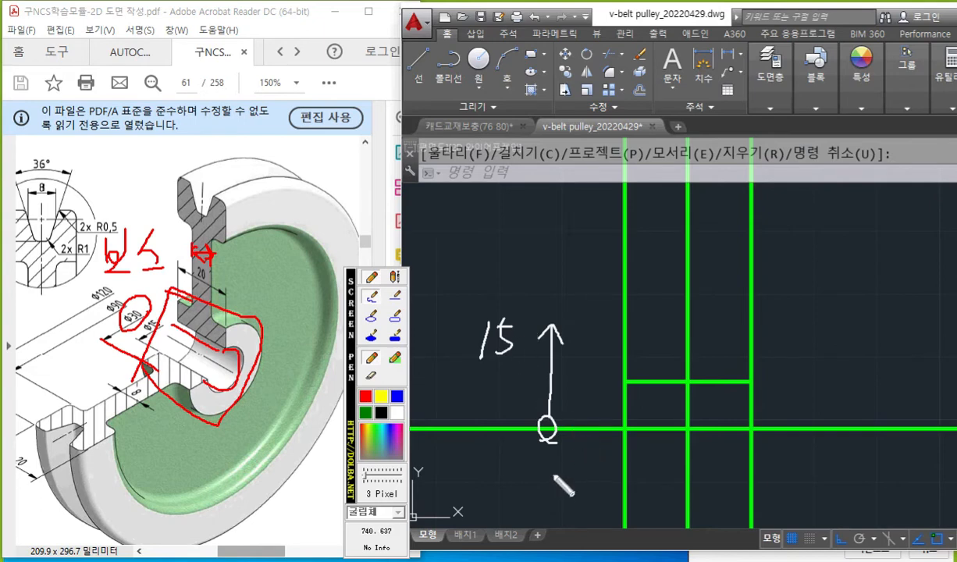
key("Escape")
Offset the horizontal centre line upward by 15 for the Ø30 hub.
type("offset")
key("Return")
type("15")
key("Return")
left_click(546, 430)
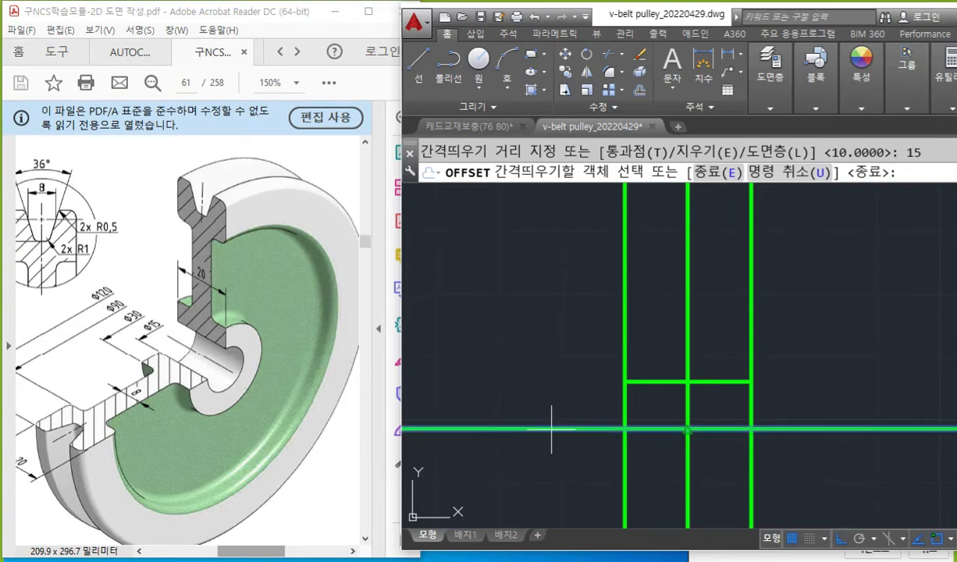
left_click(556, 250)
key("Return")
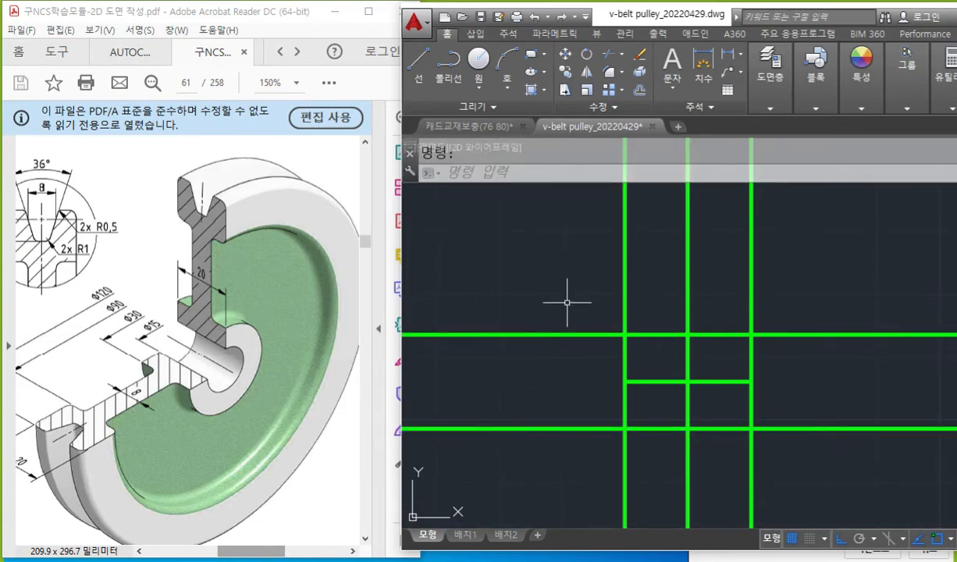
Mark the two outer verticals in yellow as cutting edges and the hub line's excess ends in white, and clear the marks.
key("ctrl+F12")
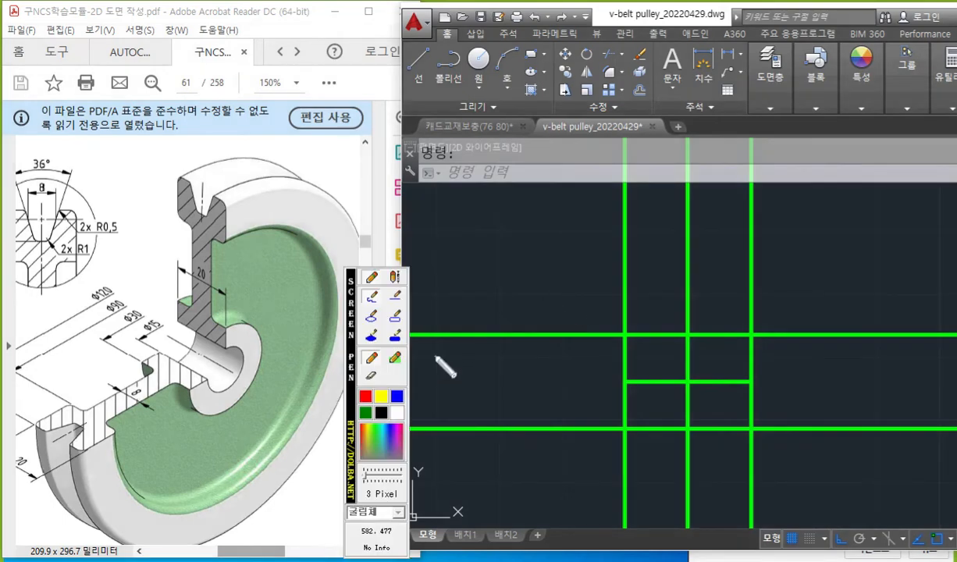
left_click(383, 395)
left_click_drag(623, 216, 617, 369)
left_click_drag(751, 225, 760, 394)
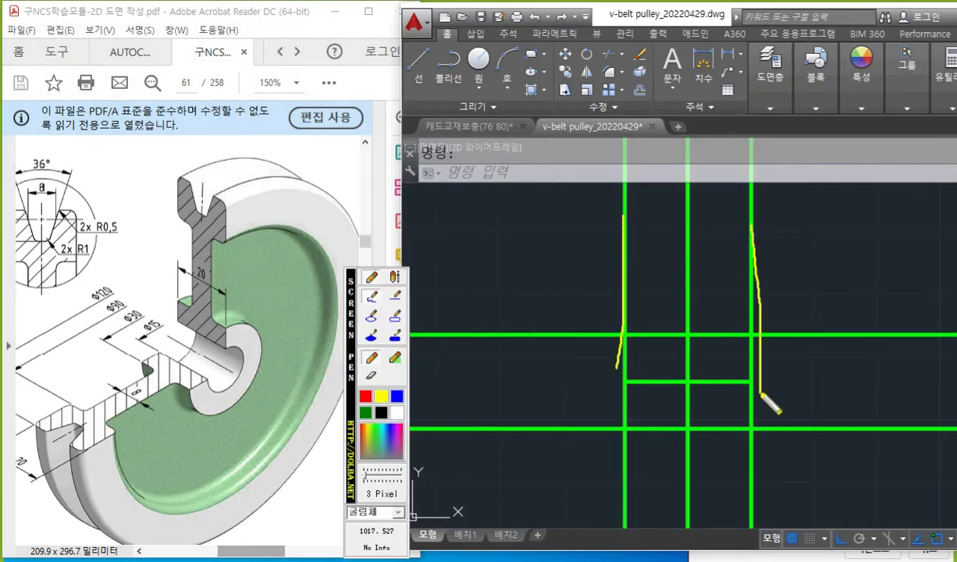
mouse_move(602, 314)
left_mouse_down()
mouse_move(582, 352)
mouse_move(467, 336)
left_mouse_up()
mouse_move(773, 310)
left_mouse_down()
mouse_move(785, 343)
mouse_move(910, 327)
left_mouse_up()
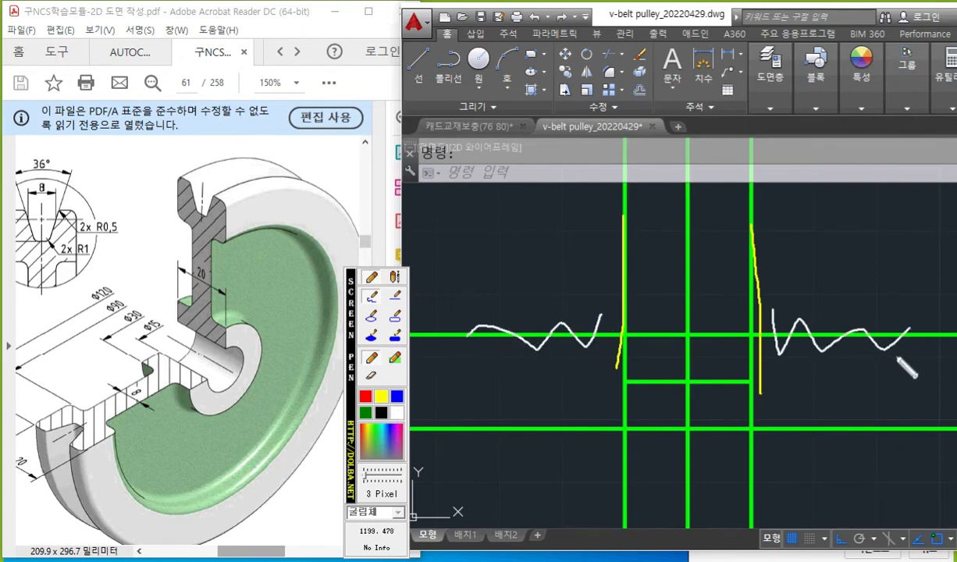
key("Escape")
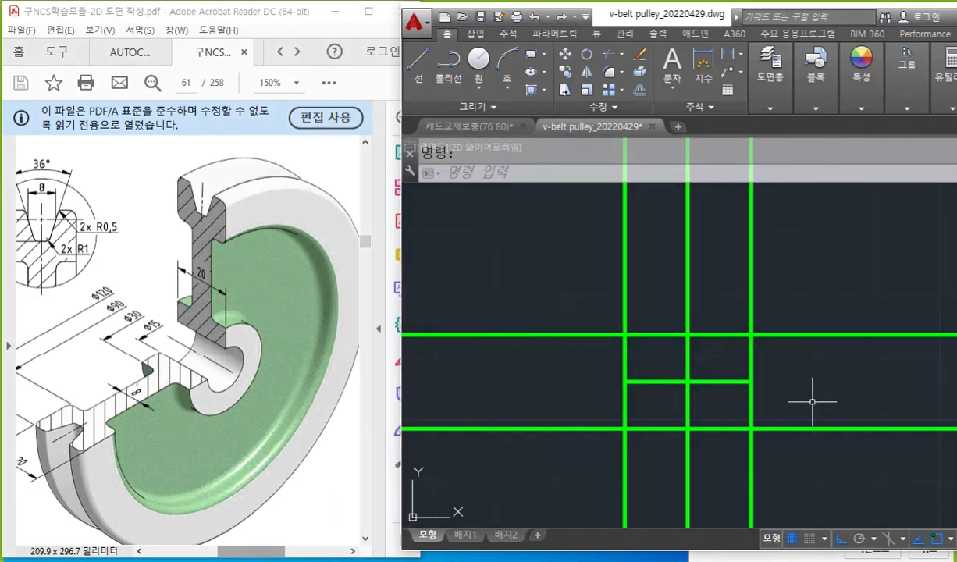
Trim the hub line outside the two outer vertical lines, using those verticals as cutting edges.
type("tr")
key("Return")
left_click(637, 271)
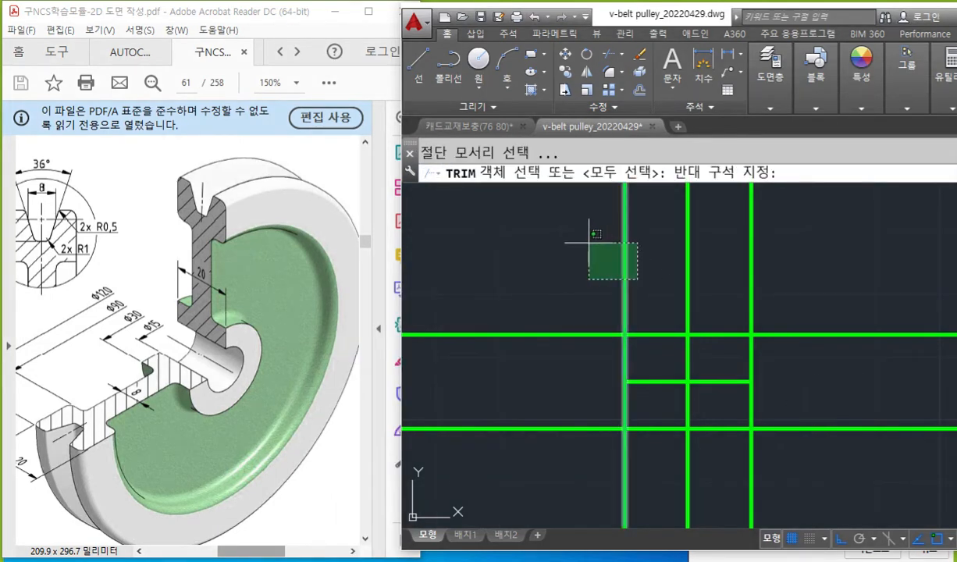
left_click(574, 240)
left_click(832, 288)
left_click(734, 235)
key("Return")
left_click(850, 366)
left_click(817, 278)
left_click(516, 367)
left_click(487, 291)
key("Return")
Mark both faces of the web on the PDF pulley in red and label its thickness 8.
middle_click_drag(773, 351, 774, 402)
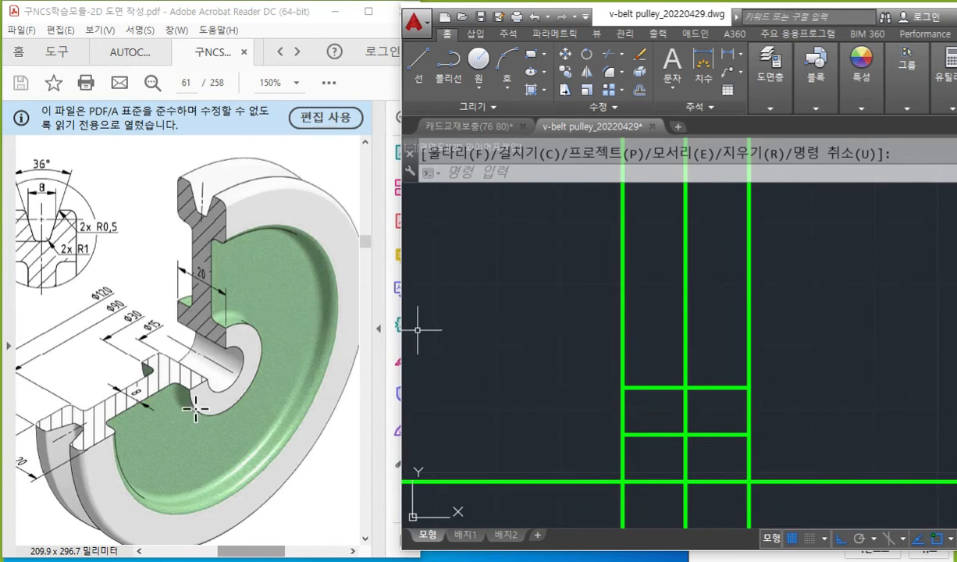
key("F12")
left_click(366, 398)
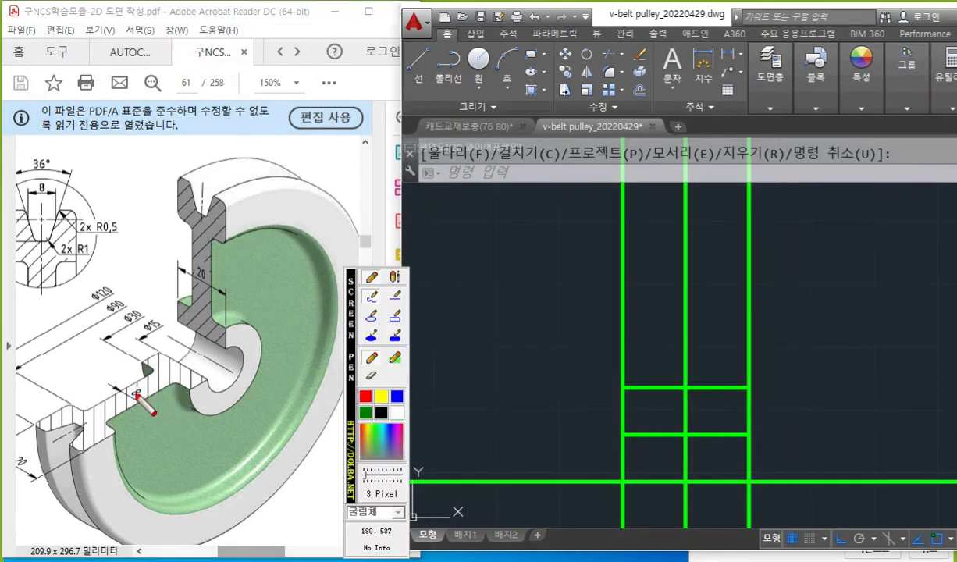
left_click_drag(160, 365, 88, 412)
left_click_drag(175, 387, 104, 427)
mouse_move(122, 381)
left_mouse_down()
mouse_move(123, 398)
mouse_move(141, 382)
mouse_move(133, 374)
left_mouse_up()
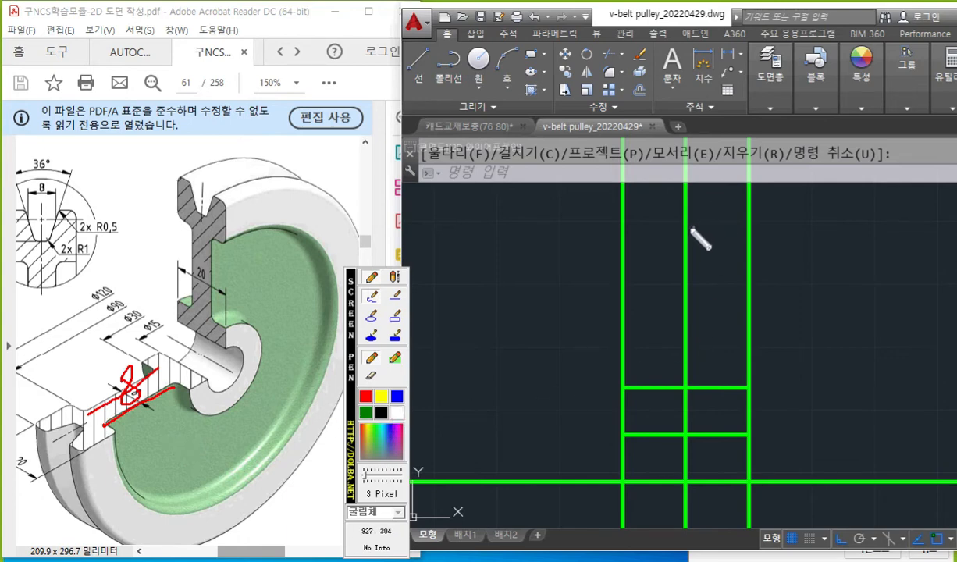
Sketch offsets of 4 to both sides of the drawing's vertical centre line with the screen pen, and clear the marks.
mouse_move(691, 261)
left_mouse_down()
mouse_move(692, 250)
mouse_move(649, 251)
mouse_move(722, 256)
mouse_move(711, 261)
left_mouse_up()
mouse_move(704, 218)
left_mouse_down()
mouse_move(716, 224)
mouse_move(697, 238)
left_mouse_up()
left_click_drag(650, 141, 650, 484)
left_click(714, 139)
left_click_drag(717, 168, 726, 526)
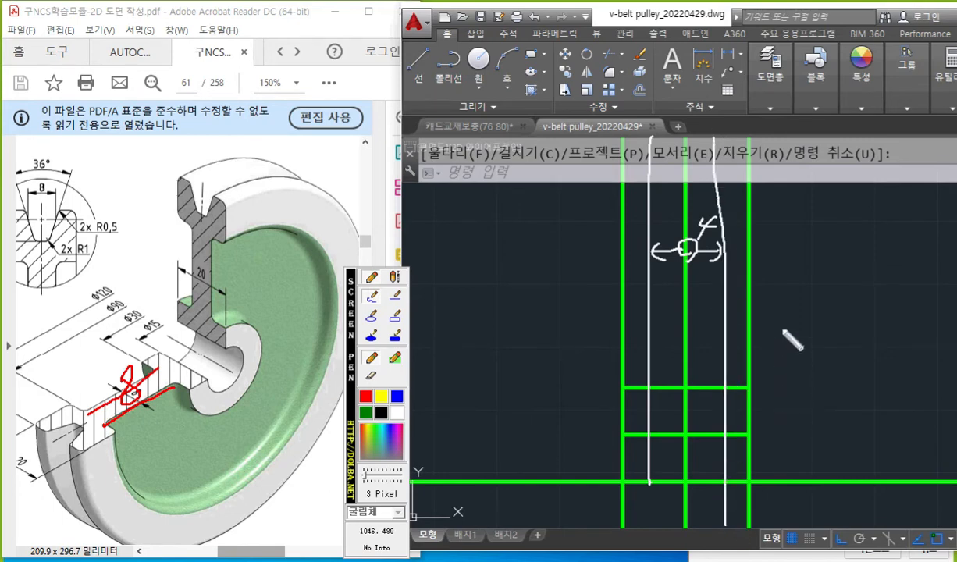
key("Escape")
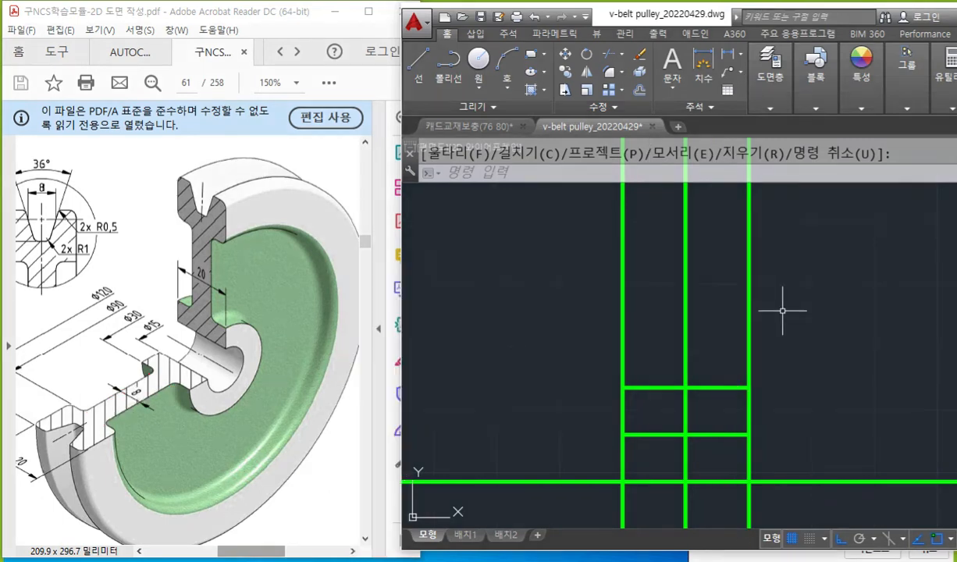
type("o")
key("Return")
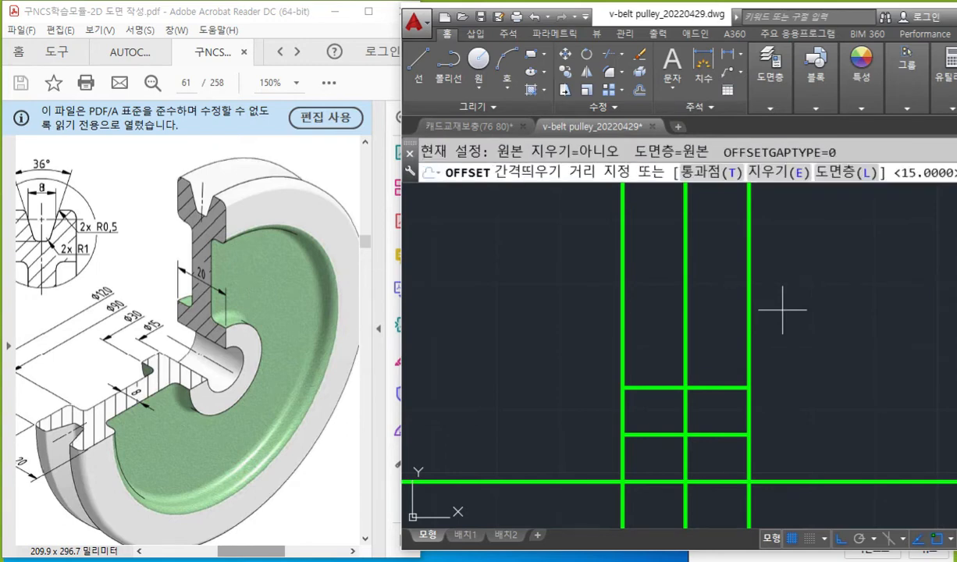
key("Escape")
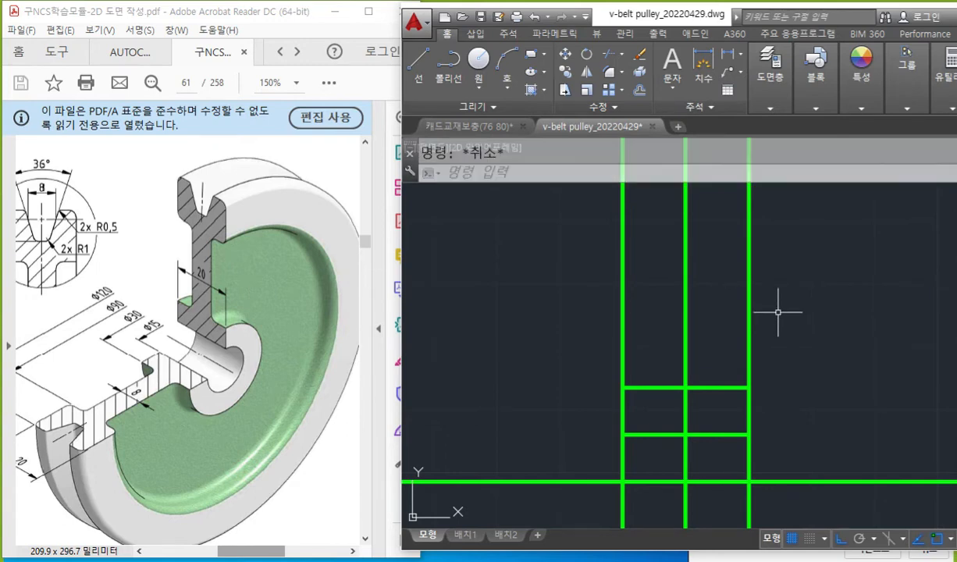
Offset the vertical centre line by 4 to each side for the web thickness.
type("o")
key("Return")
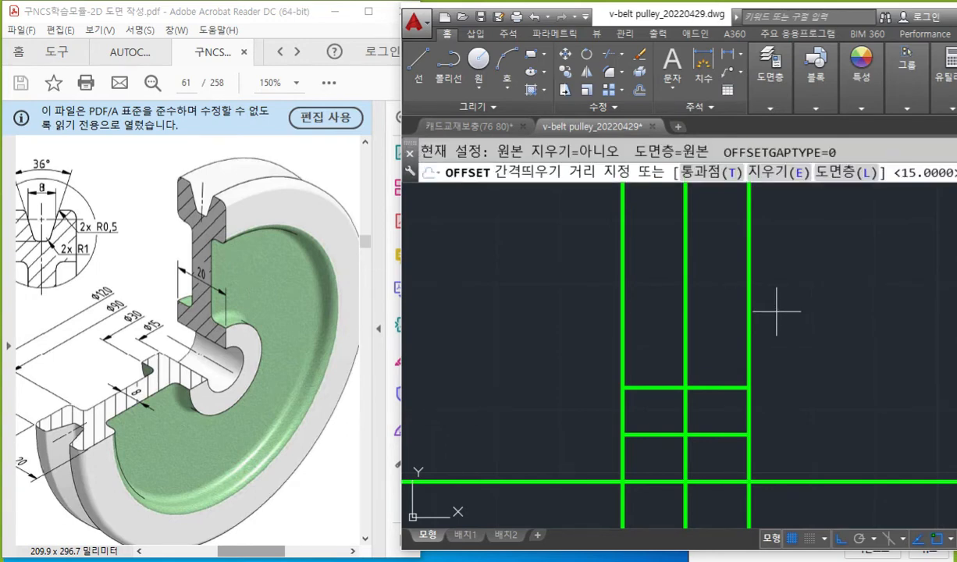
type("4")
key("Return")
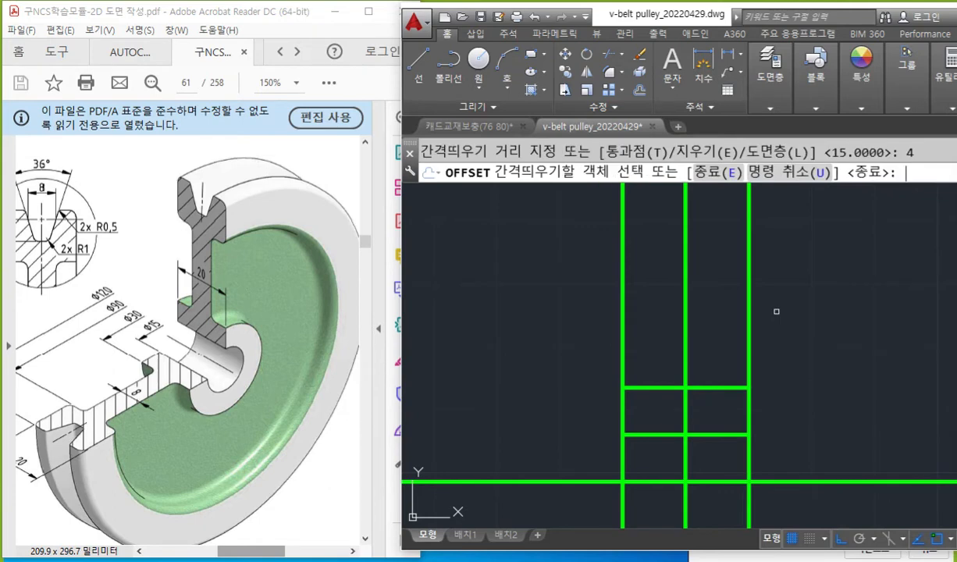
left_click(682, 310)
left_click(636, 289)
left_click(685, 290)
left_click(812, 316)
key("Return")
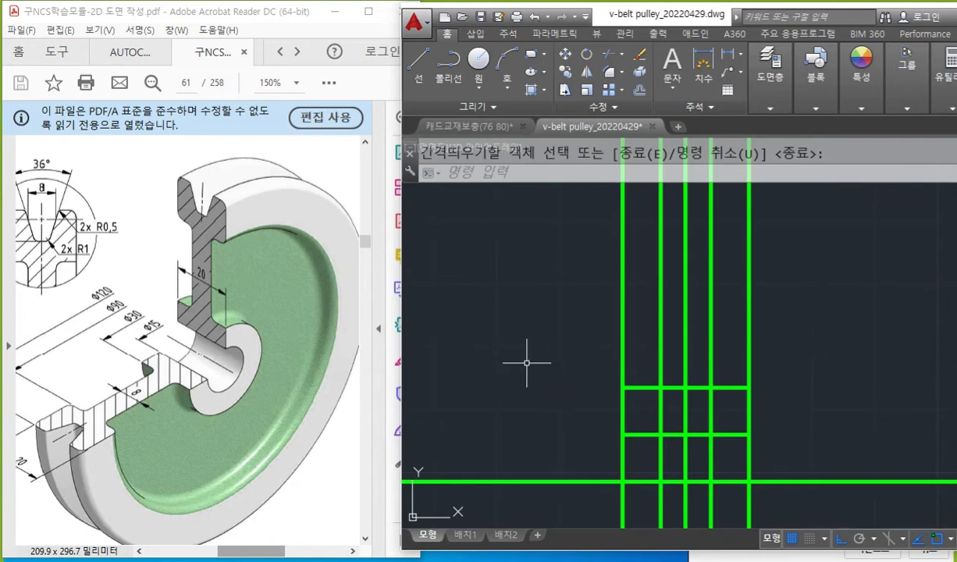
Mark the rounded corners between hub and web on the PDF pulley in red and label them R2.
key("F12")
left_click(364, 399)
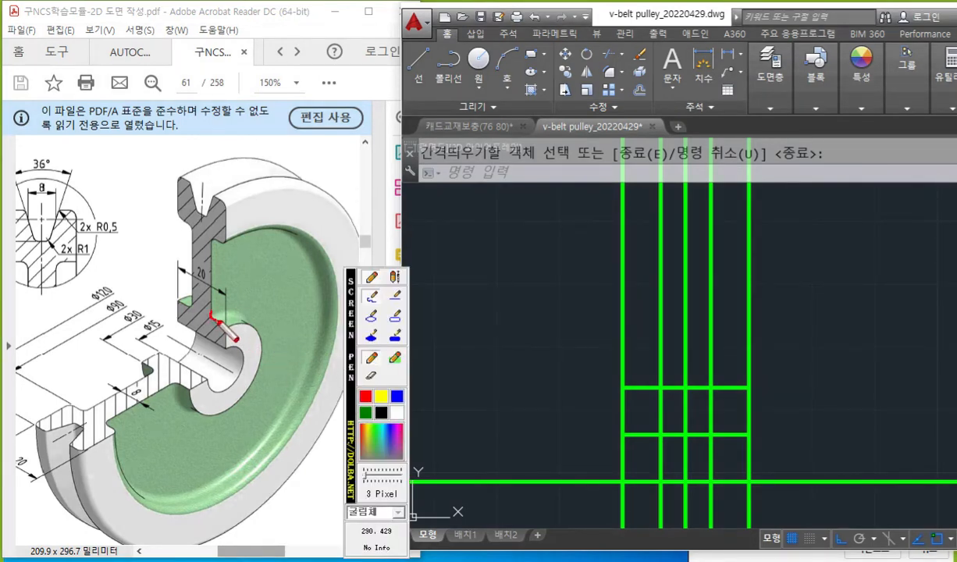
left_click_drag(195, 300, 185, 310)
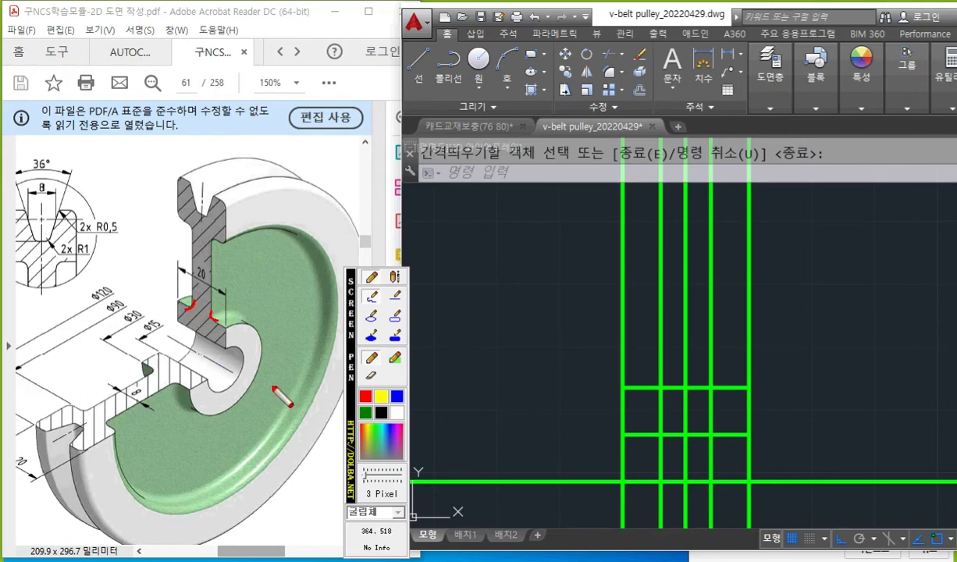
mouse_move(217, 314)
left_mouse_down()
mouse_move(253, 289)
mouse_move(263, 308)
mouse_move(273, 283)
mouse_move(267, 295)
mouse_move(280, 308)
mouse_move(303, 296)
left_mouse_up()
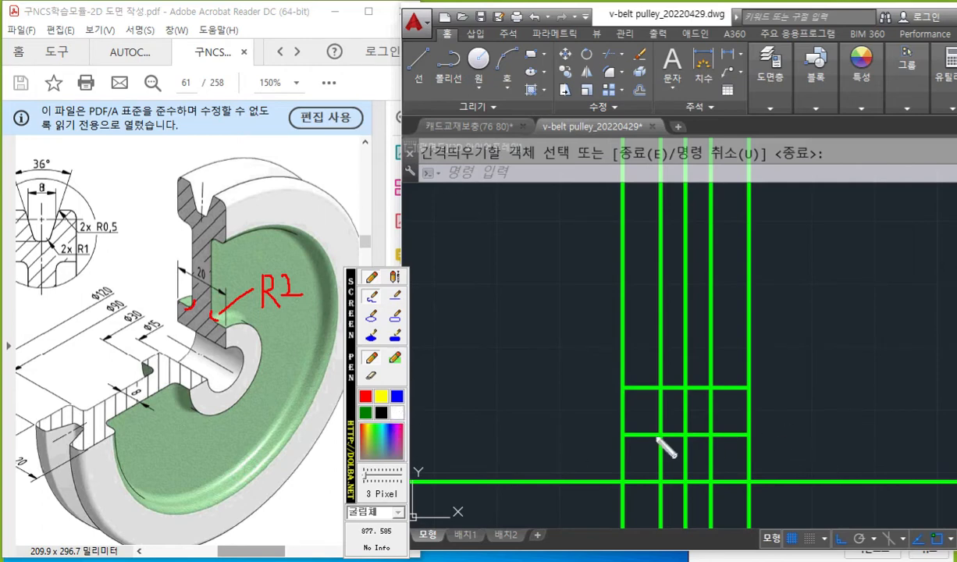
Annotate the drawing's bore line with 7.5 and its hub line with 15 using the screen pen.
mouse_move(638, 438)
left_mouse_down()
mouse_move(640, 465)
mouse_move(645, 452)
left_mouse_up()
mouse_move(580, 450)
left_mouse_down()
mouse_move(574, 468)
mouse_move(609, 465)
mouse_move(602, 472)
left_mouse_up()
left_click_drag(604, 448, 611, 446)
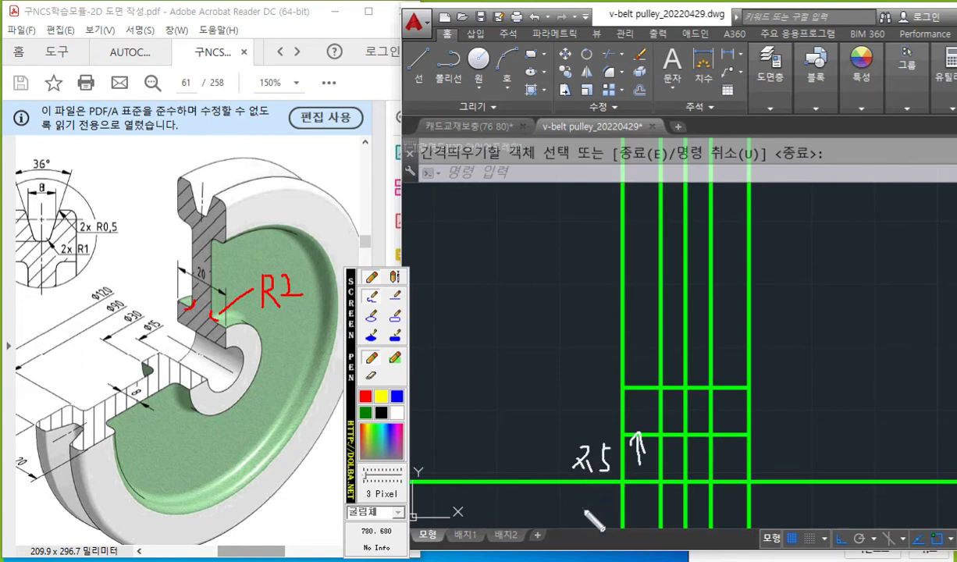
left_click_drag(638, 382, 637, 392)
mouse_move(580, 381)
left_mouse_down()
mouse_move(578, 399)
mouse_move(596, 396)
mouse_move(586, 400)
left_mouse_up()
left_click_drag(591, 381, 602, 383)
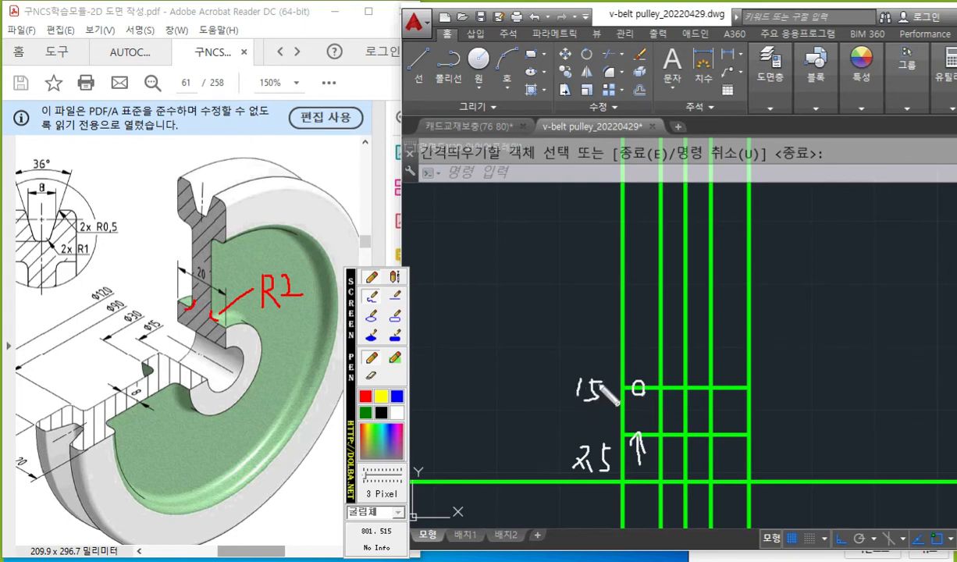
Mark the web offsets of 4 on the drawing with the screen pen and note the fillet settings f, T→N, M and R2.
mouse_move(663, 267)
left_mouse_down()
mouse_move(706, 276)
mouse_move(707, 256)
mouse_move(701, 264)
mouse_move(664, 255)
left_mouse_up()
mouse_move(668, 250)
left_mouse_down()
mouse_move(668, 259)
mouse_move(653, 250)
mouse_move(646, 262)
left_mouse_up()
mouse_move(481, 193)
left_mouse_down()
mouse_move(459, 250)
mouse_move(492, 243)
left_mouse_up()
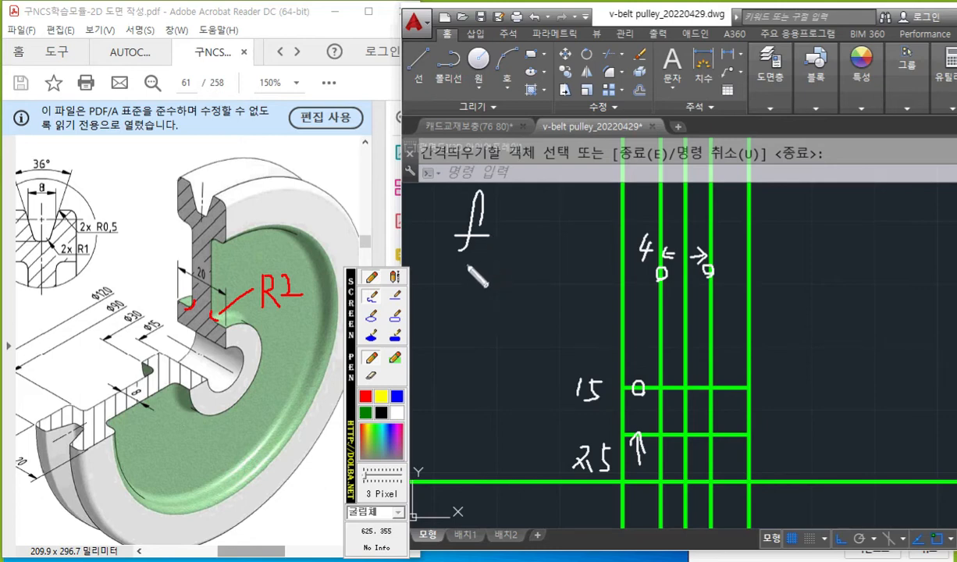
left_click_drag(465, 266, 490, 264)
mouse_move(470, 266)
left_mouse_down()
mouse_move(470, 296)
mouse_move(513, 279)
mouse_move(534, 287)
mouse_move(553, 266)
mouse_move(493, 287)
left_mouse_up()
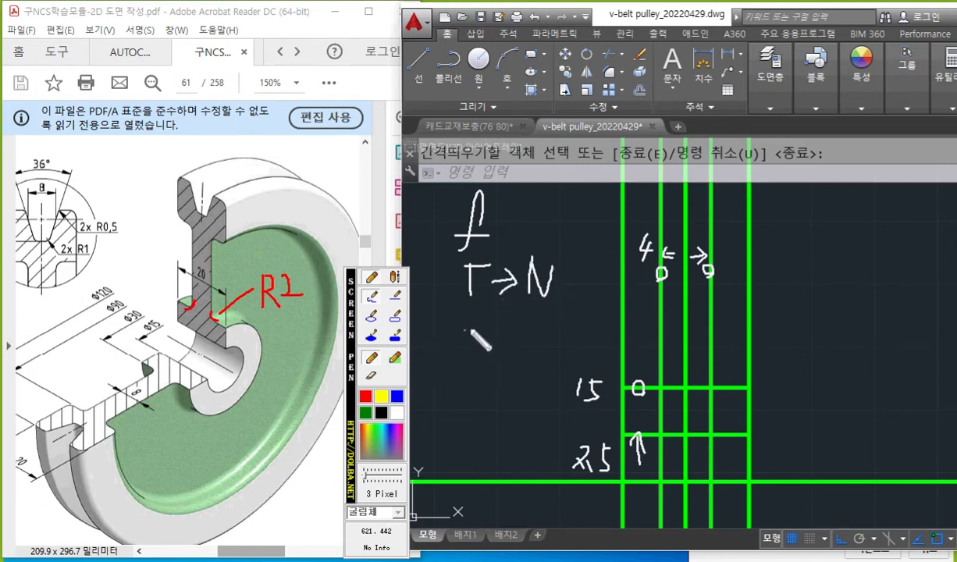
mouse_move(463, 311)
left_mouse_down()
mouse_move(465, 336)
mouse_move(502, 344)
mouse_move(462, 387)
left_mouse_up()
mouse_move(463, 353)
left_mouse_down()
mouse_move(484, 388)
mouse_move(509, 383)
left_mouse_up()
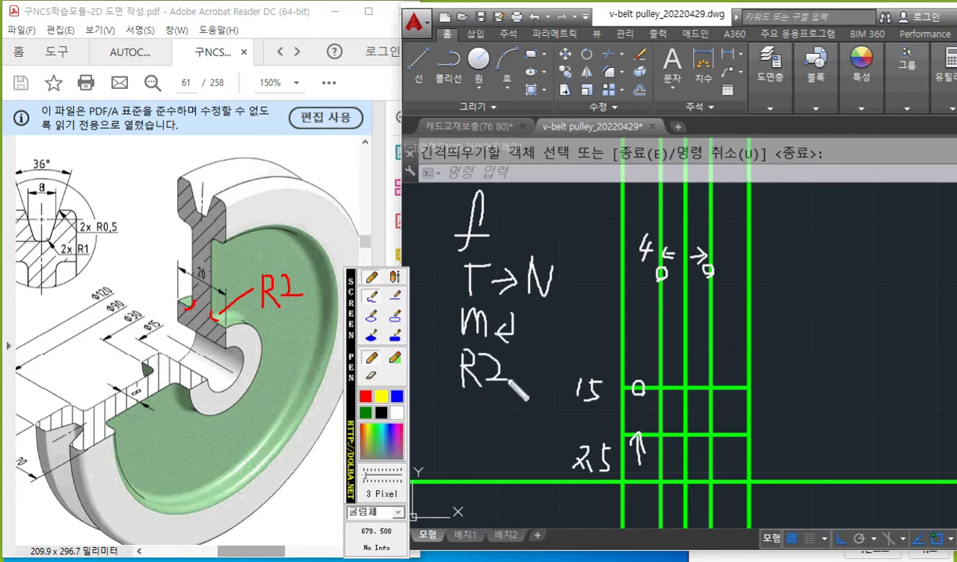
Sketch the two fillet arcs where the web lines meet the hub line with the screen pen, and clear the marks.
left_click_drag(655, 355, 660, 385)
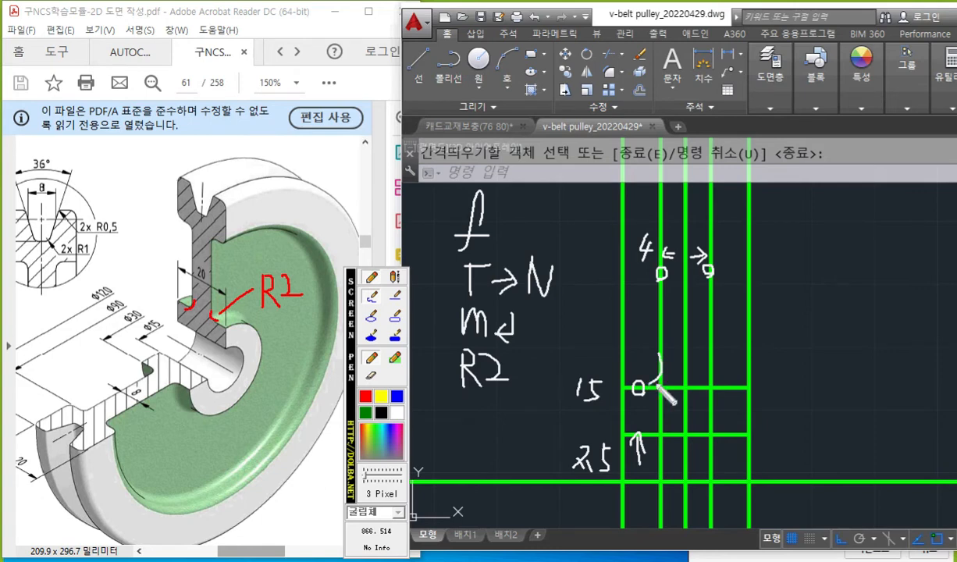
left_click_drag(713, 359, 732, 381)
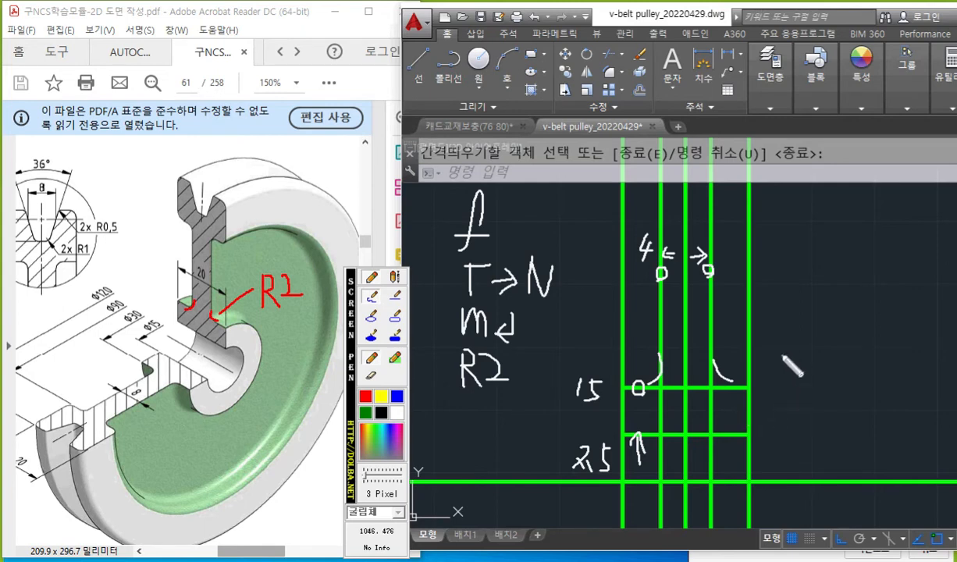
key("Escape")
Fillet both corners between the web lines and the hub line with radius 2, using the no-trim and multiple options.
type("f")
key("Return")
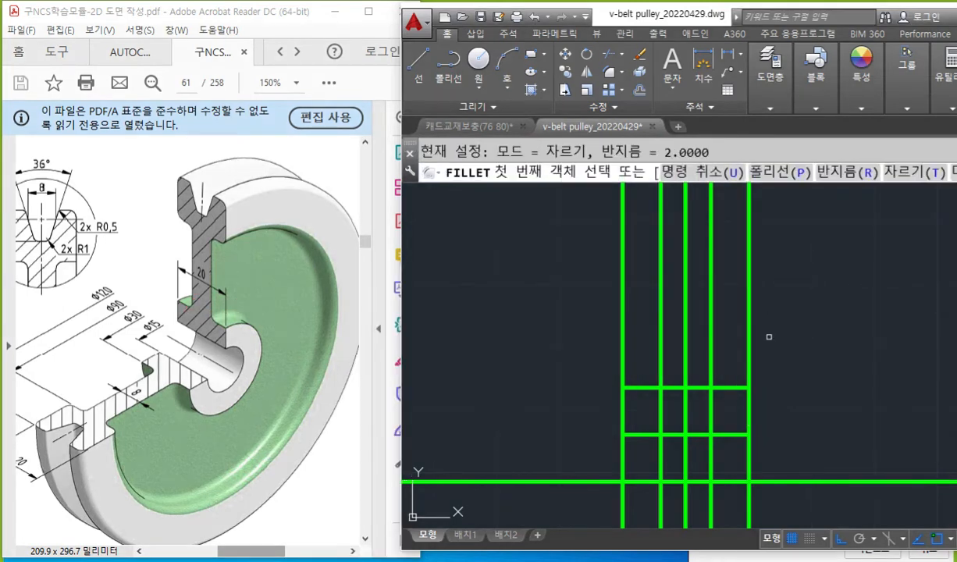
type("t")
key("Return")
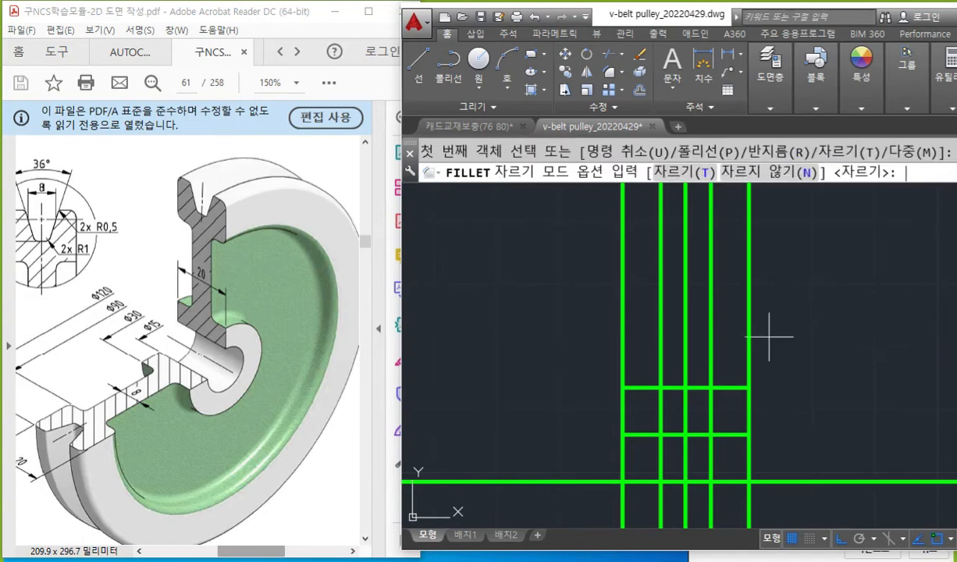
type("n")
key("Return")
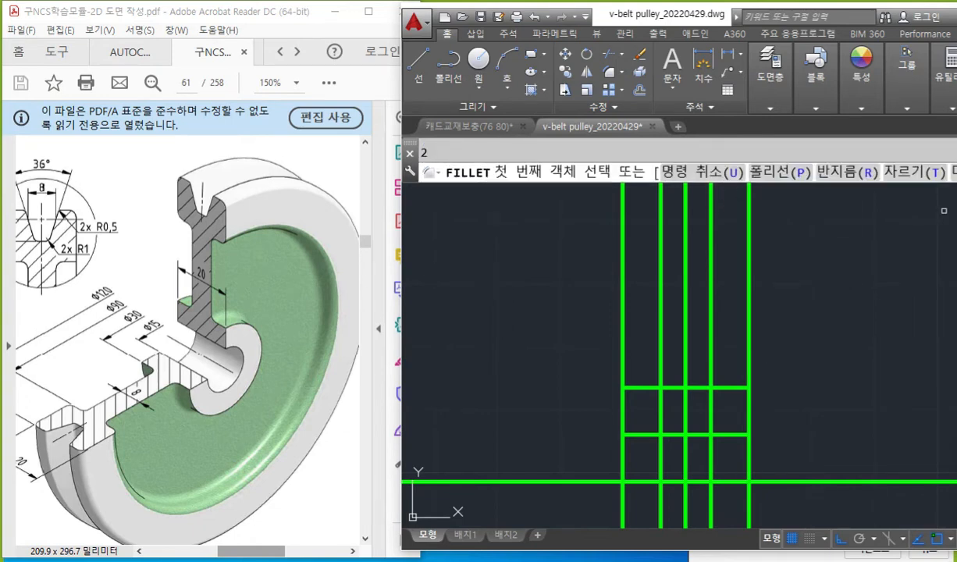
left_click(641, 388)
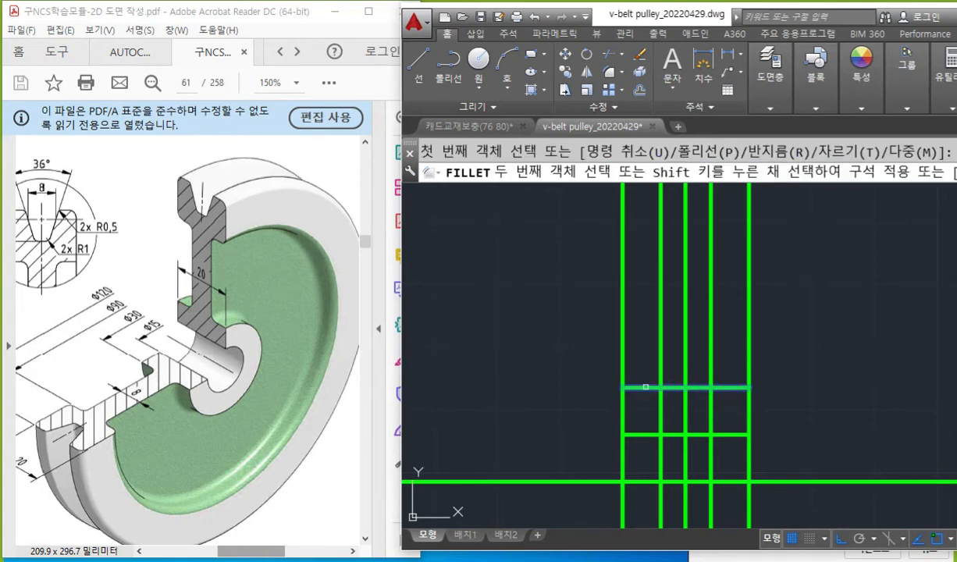
left_click(662, 345)
key("space")
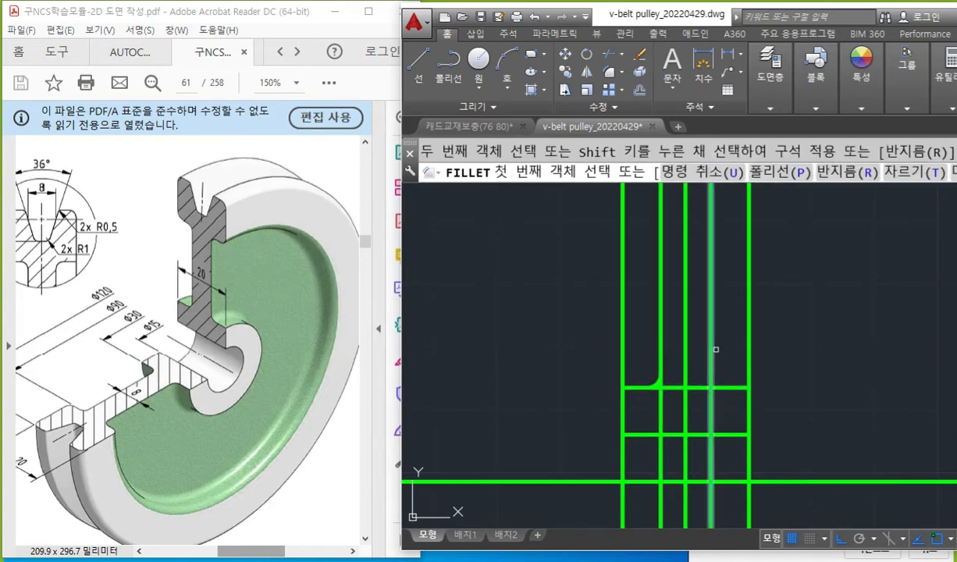
left_click(710, 366)
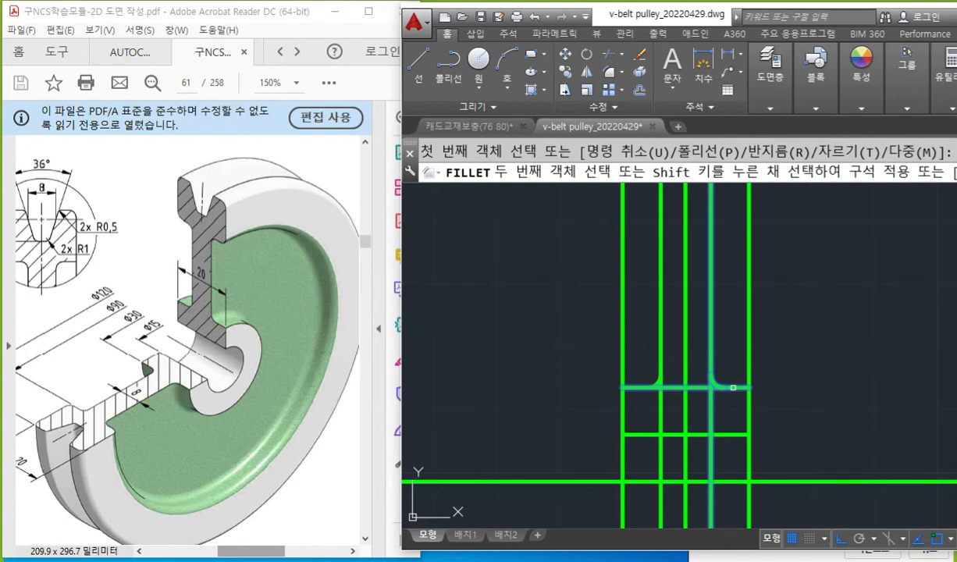
left_click(733, 388)
key("Escape")
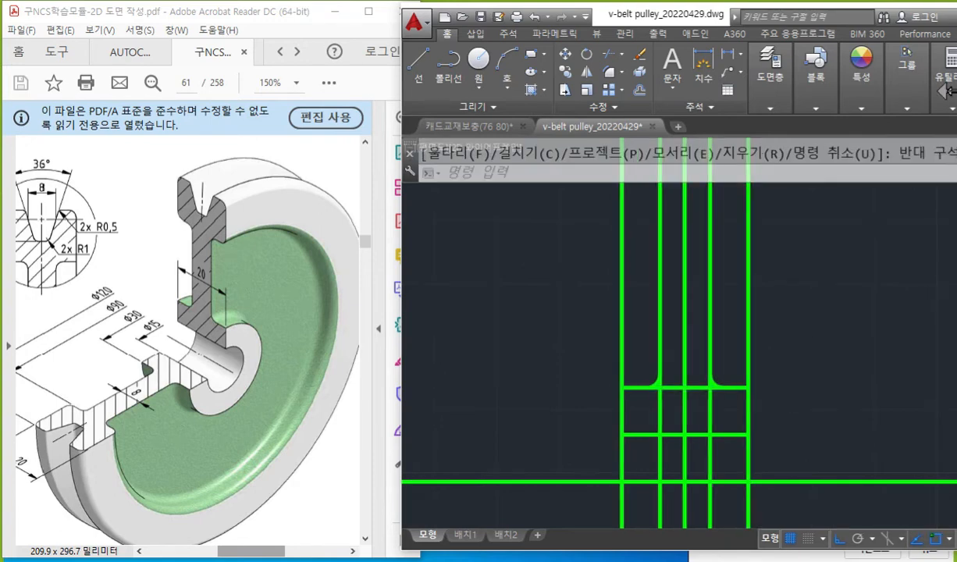
Enlarge the view of the two filleted hub corners and maximize the drawing window.
left_click_drag(956, 92, 953, 92)
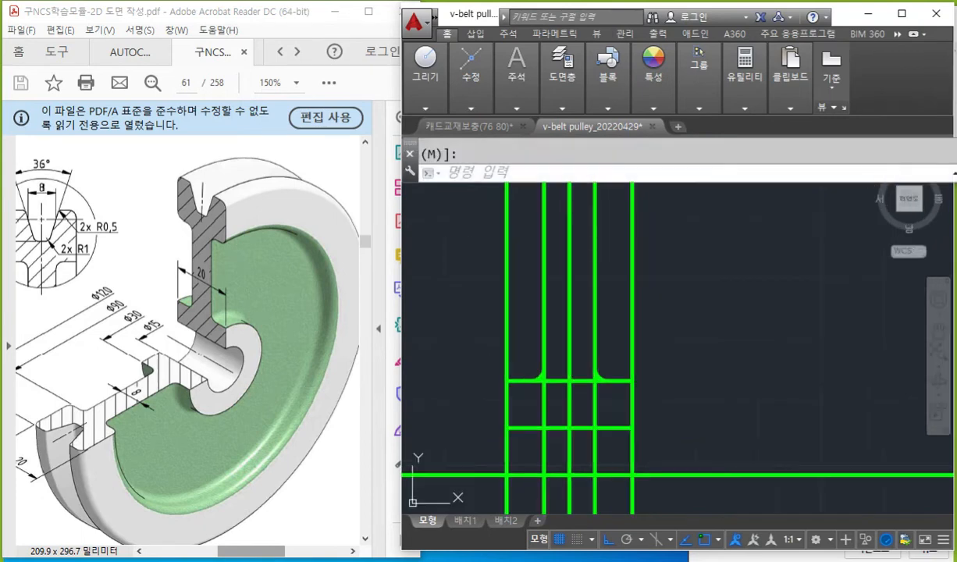
middle_click_drag(667, 363, 795, 289)
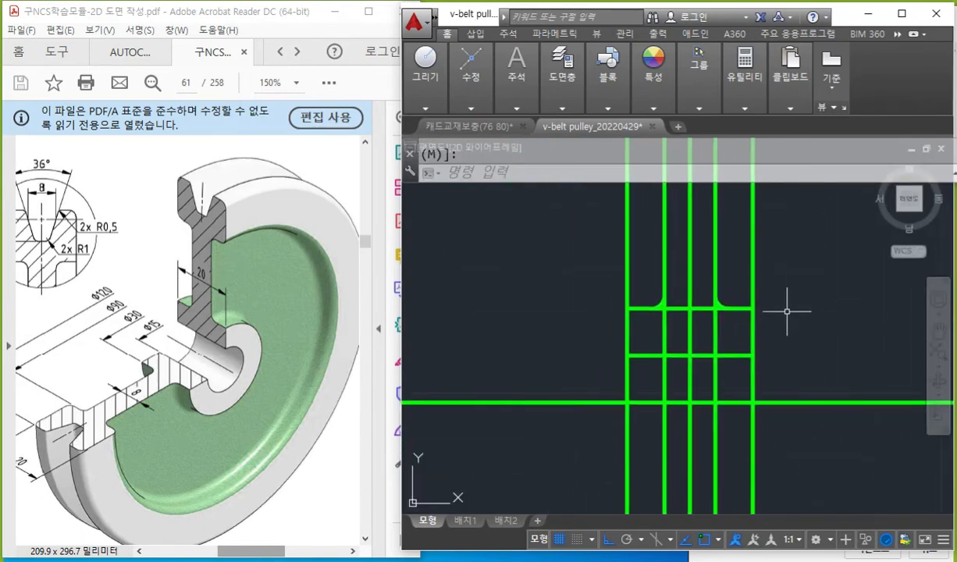
key("F12")
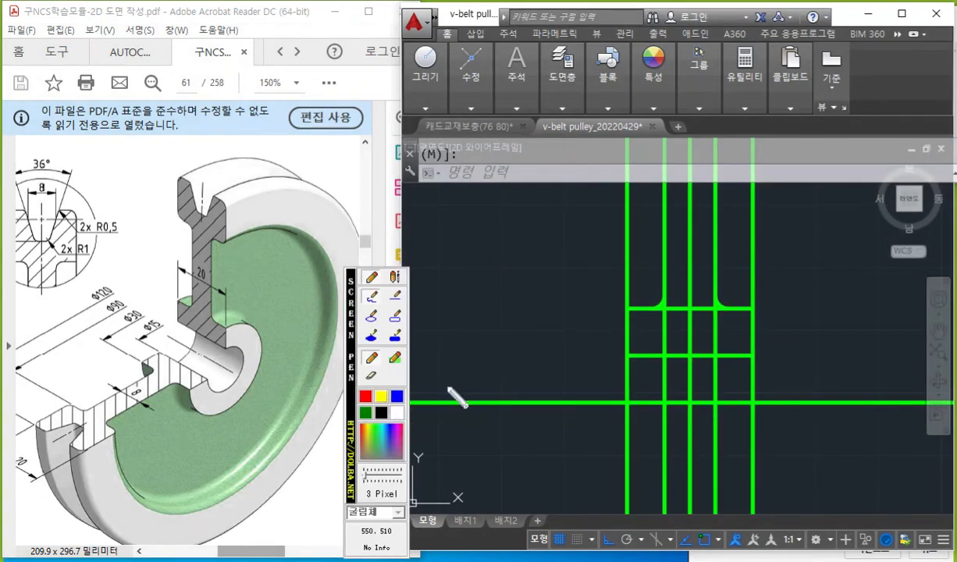
key("F12")
scroll(749, 316, "up", 3)
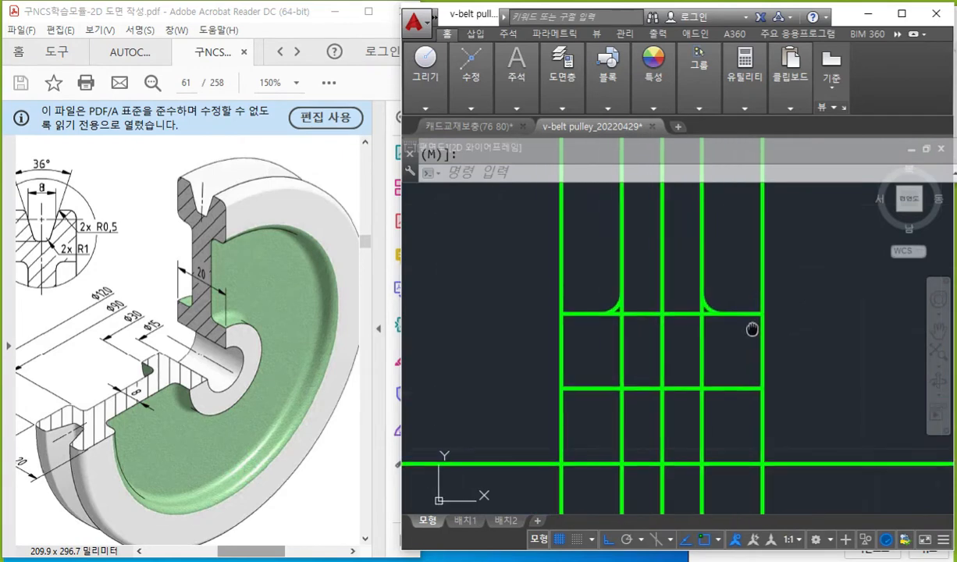
mouse_move(652, 341)
middle_mouse_down()
mouse_move(687, 353)
mouse_move(690, 380)
mouse_move(695, 318)
middle_mouse_up()
key("F12")
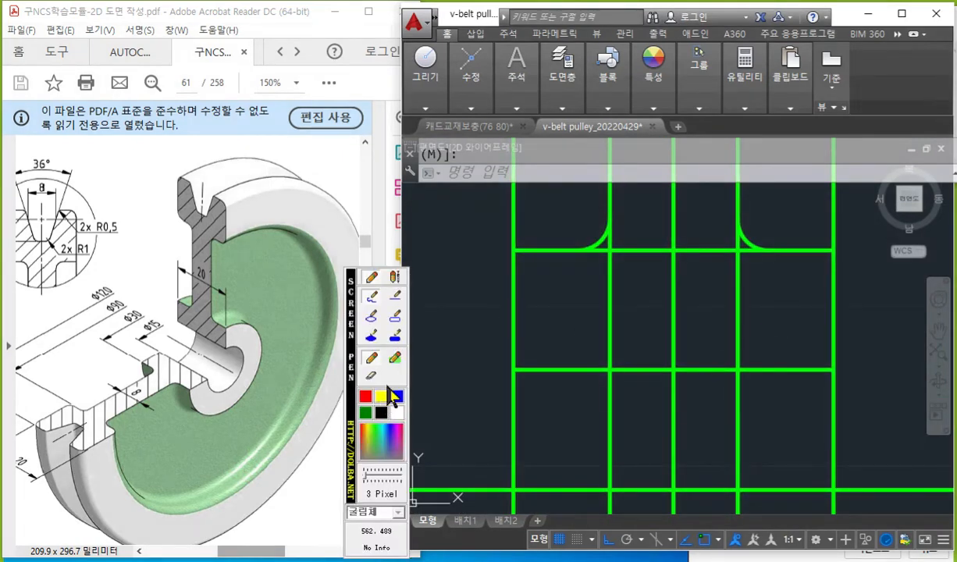
key("F12")
left_click(902, 13)
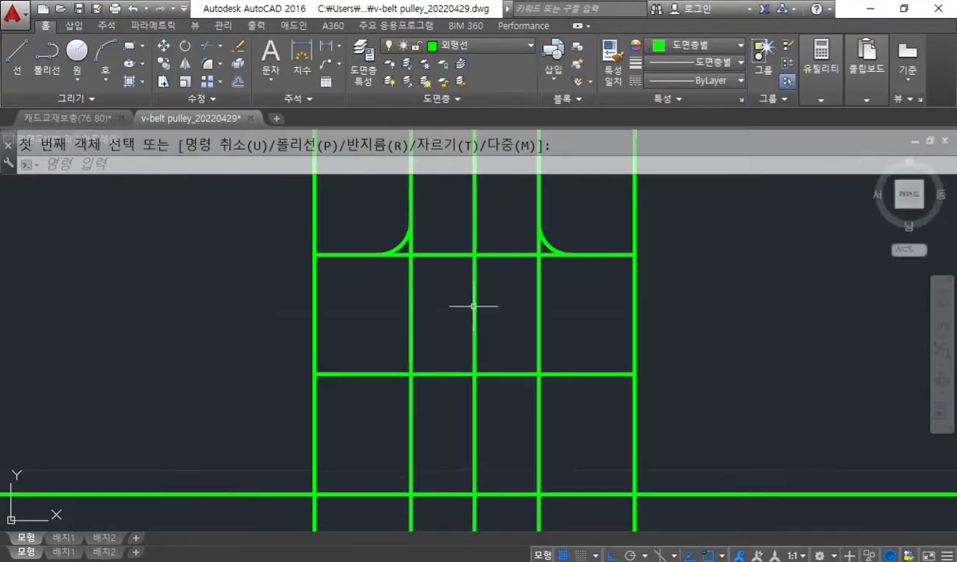
Trace both fillets in yellow, mark the web lines below them in white with the screen pen, and clear the marks.
key("F12")
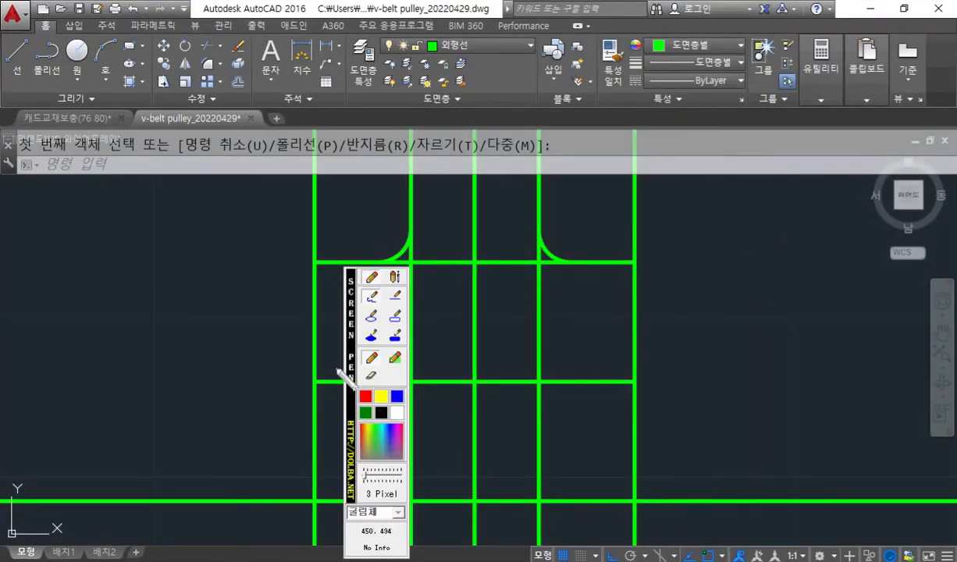
left_click(365, 373)
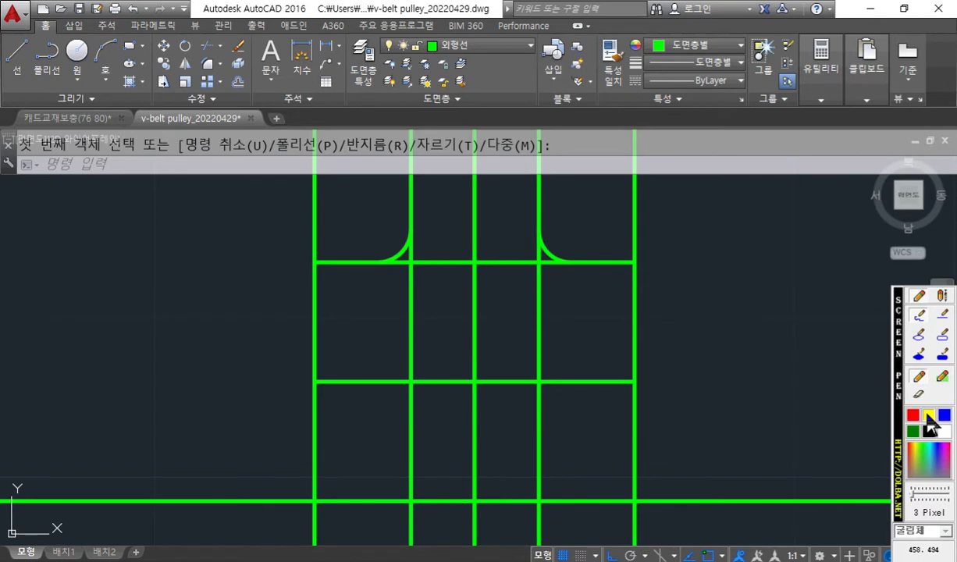
mouse_move(539, 217)
left_mouse_down()
mouse_move(552, 248)
mouse_move(593, 260)
left_mouse_up()
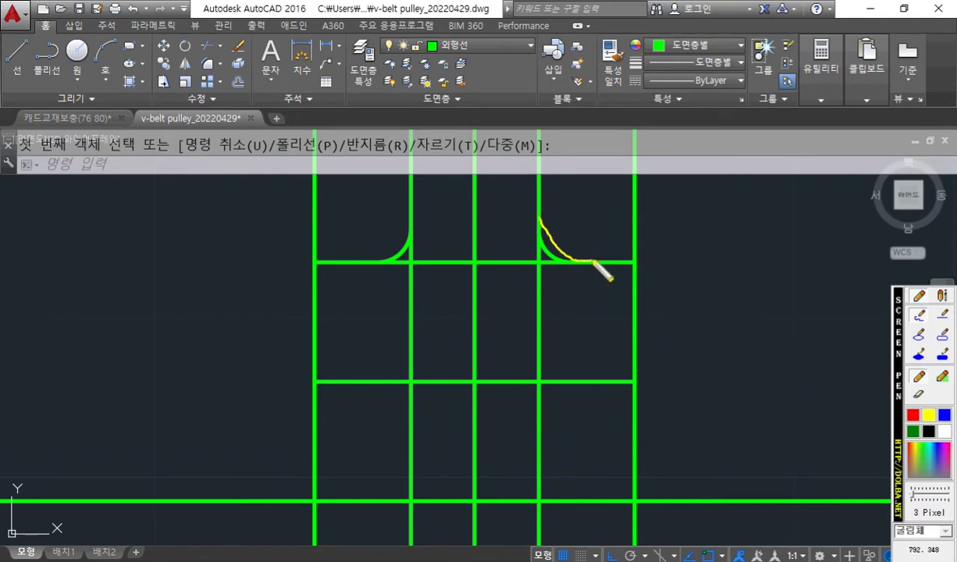
mouse_move(413, 219)
left_mouse_down()
mouse_move(387, 261)
mouse_move(360, 267)
left_mouse_up()
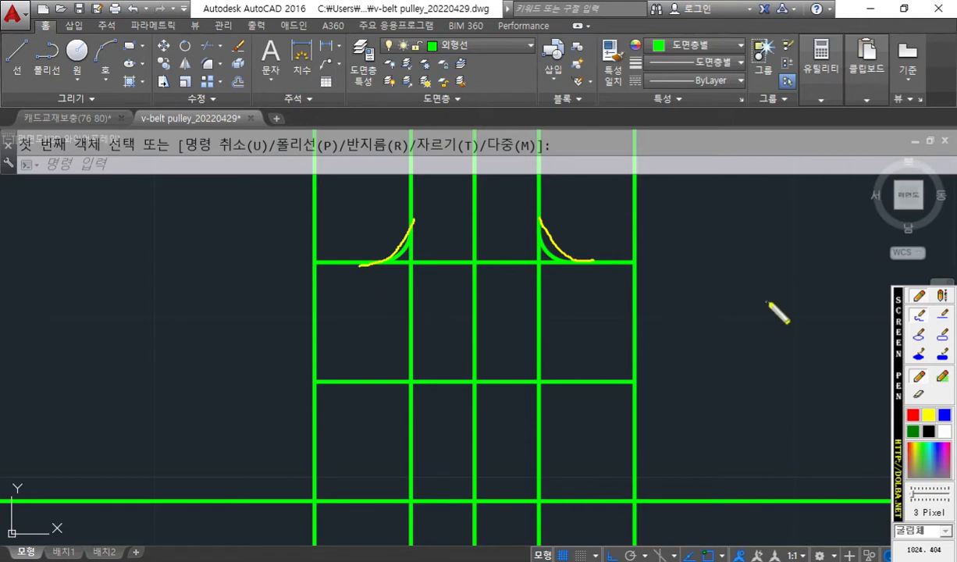
mouse_move(419, 234)
left_mouse_down()
mouse_move(412, 363)
mouse_move(432, 500)
left_mouse_up()
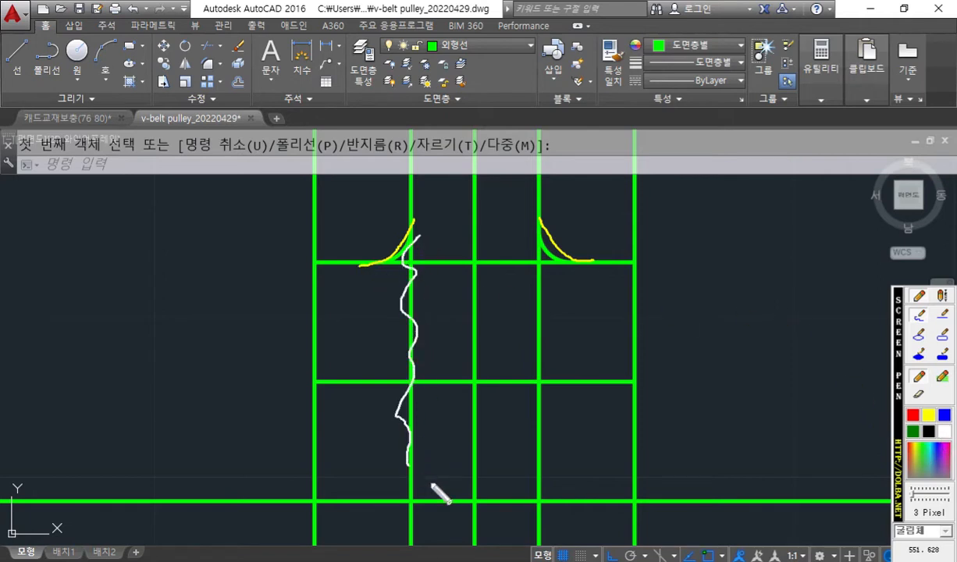
mouse_move(549, 267)
left_mouse_down()
mouse_move(554, 351)
mouse_move(540, 496)
left_mouse_up()
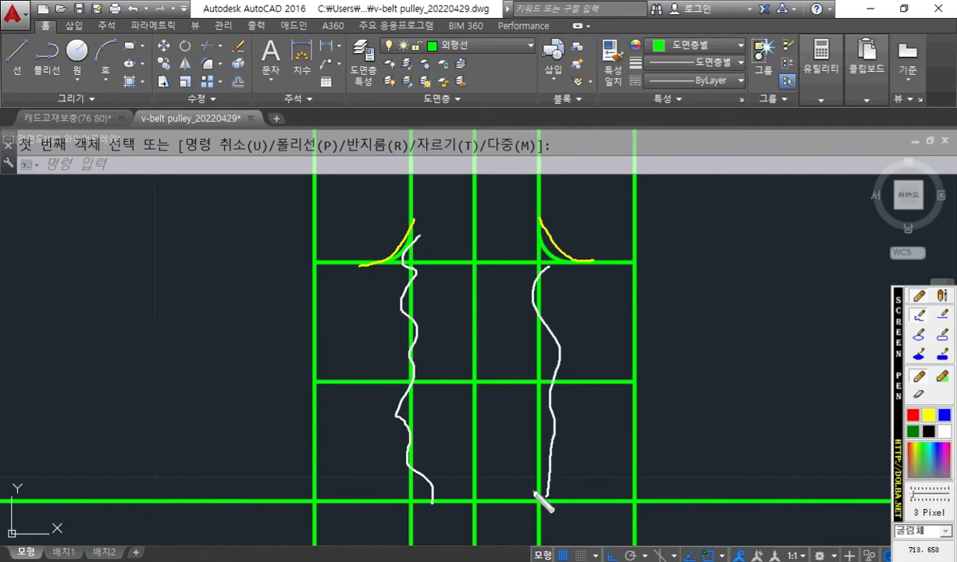
key("Escape")
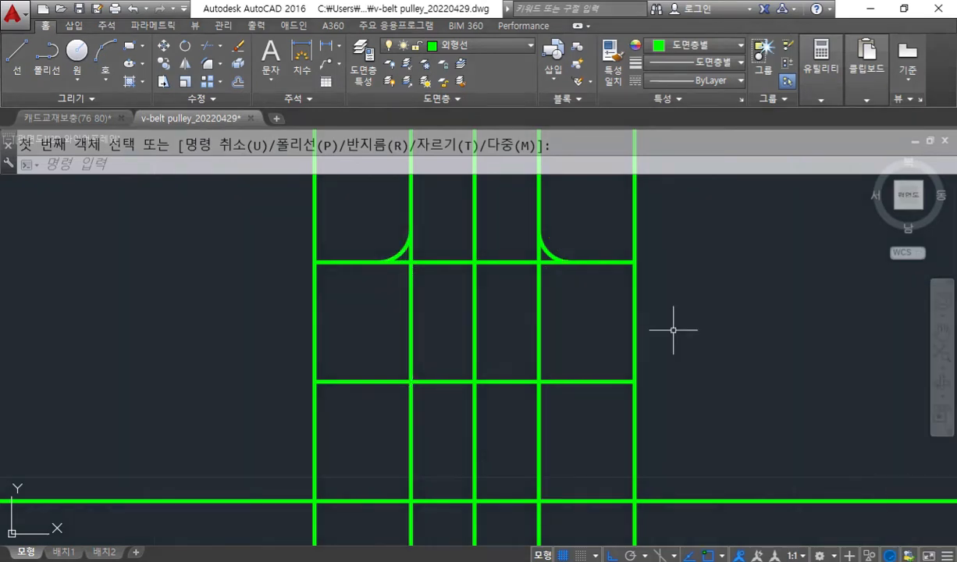
Trim away both web lines below the hub fillets, using the two fillet arcs as cutting edges.
type("tr")
key("Return")
left_click(347, 193)
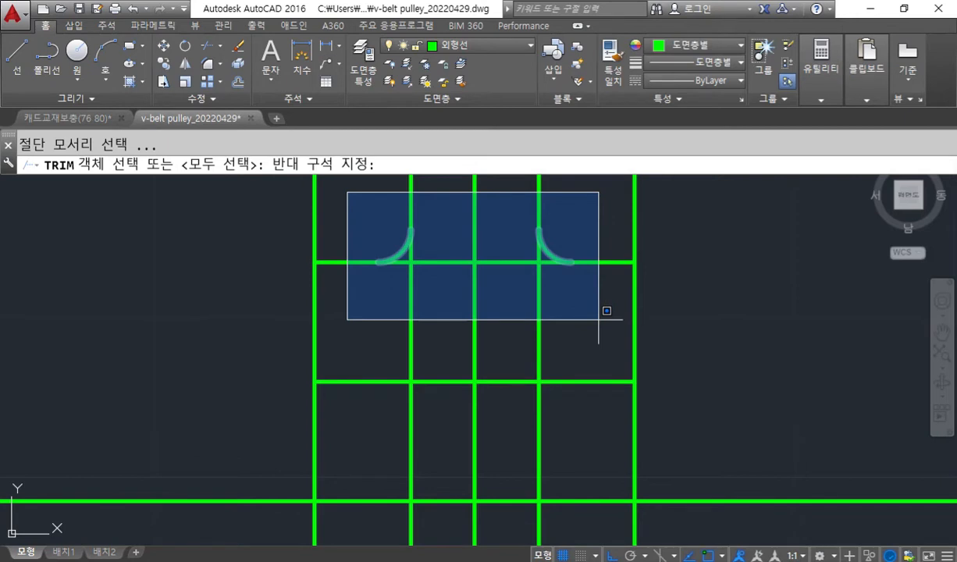
left_click(599, 319)
key("Return")
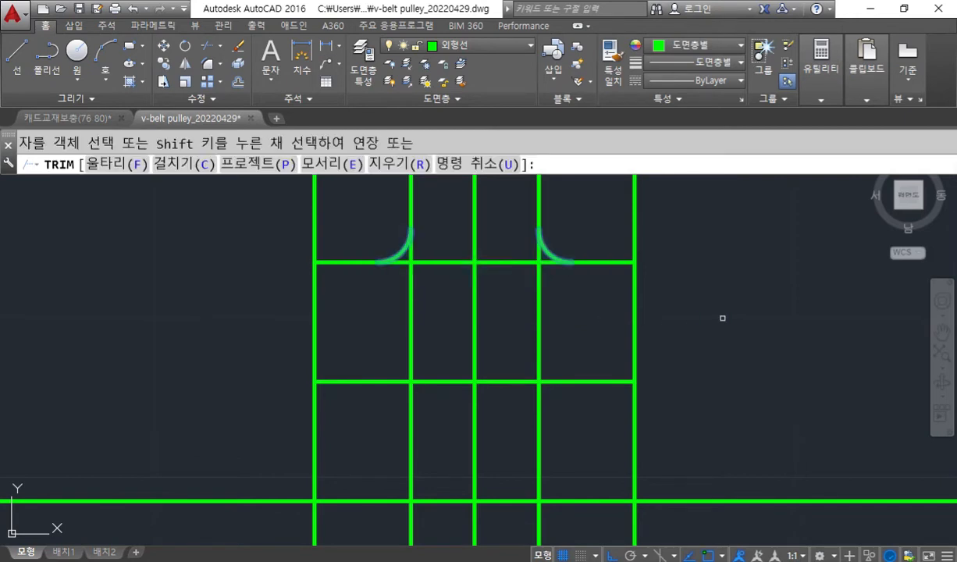
left_click(571, 345)
left_click(479, 254)
left_click(443, 341)
left_click(386, 310)
key("Return")
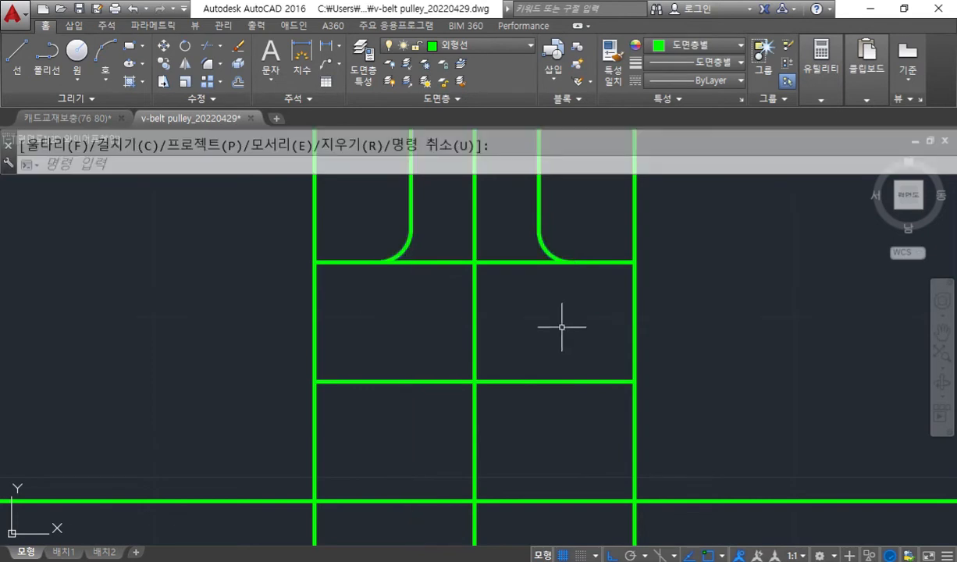
Trace both fillets in yellow, scribble over the hub line between them with the screen pen, and clear the marks.
key("ctrl+alt+p")
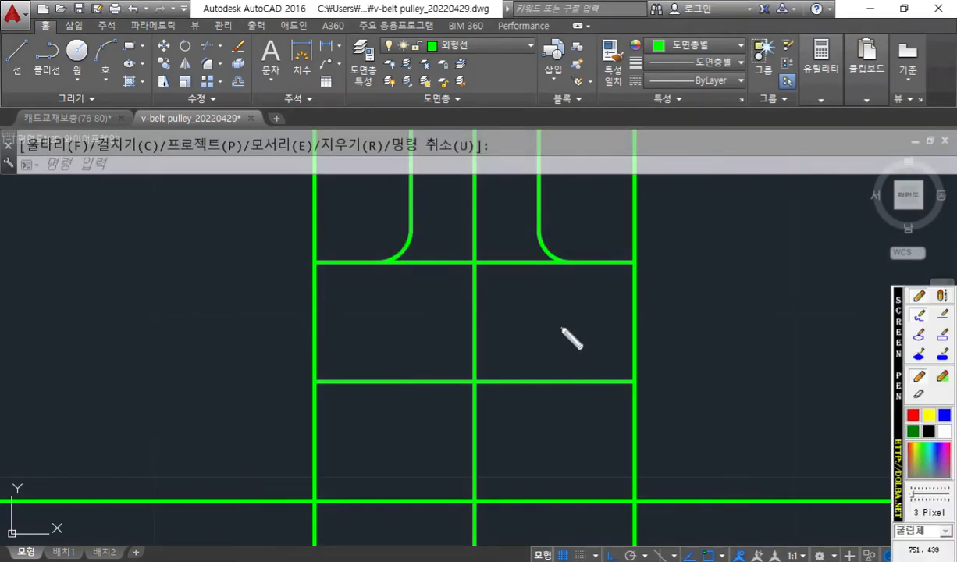
left_click(927, 415)
mouse_move(403, 220)
left_mouse_down()
mouse_move(383, 265)
mouse_move(370, 268)
left_mouse_up()
mouse_move(541, 218)
left_mouse_down()
mouse_move(555, 255)
mouse_move(576, 269)
left_mouse_up()
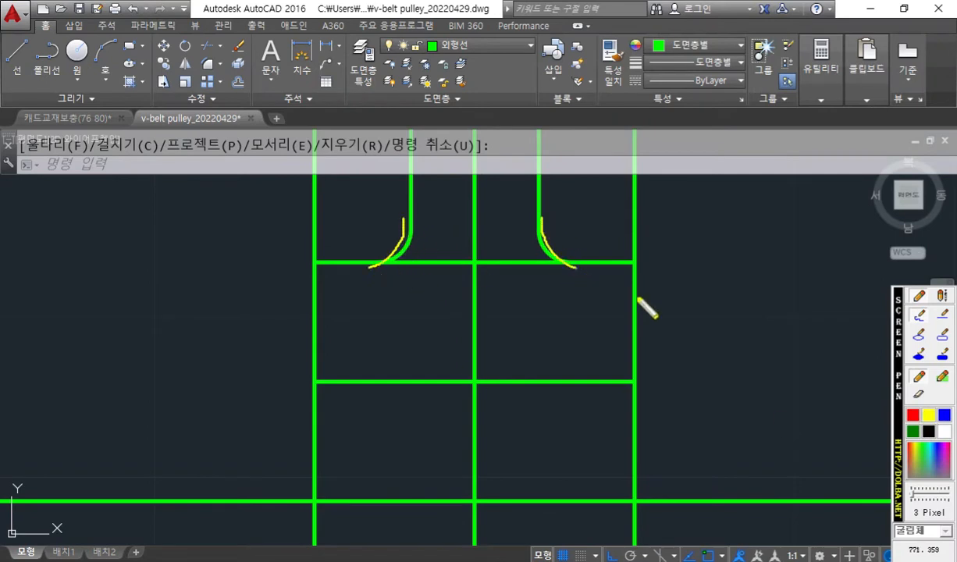
left_click_drag(899, 353, 847, 218)
left_click(893, 305)
mouse_move(439, 270)
left_mouse_down()
mouse_move(417, 271)
mouse_move(522, 258)
mouse_move(530, 270)
left_mouse_up()
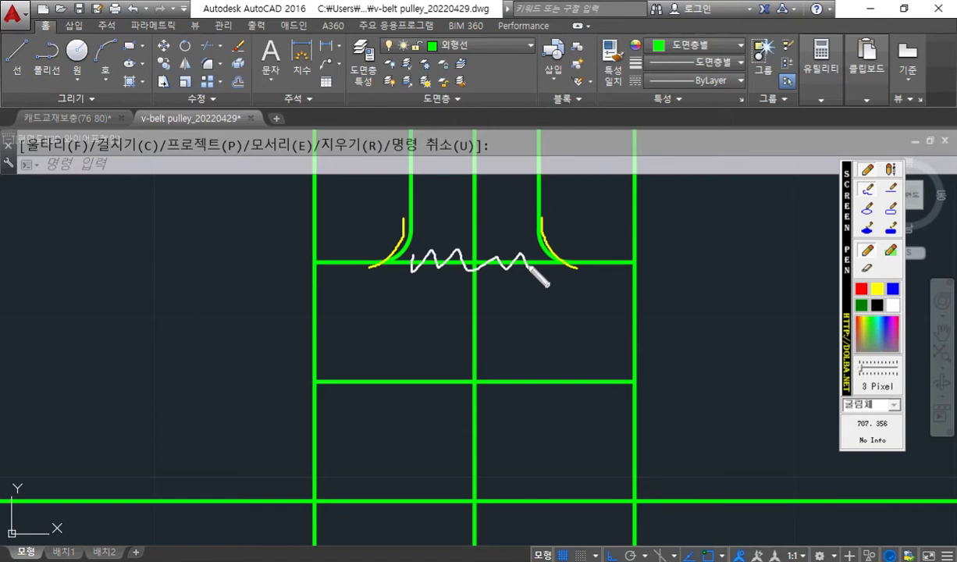
key("Escape")
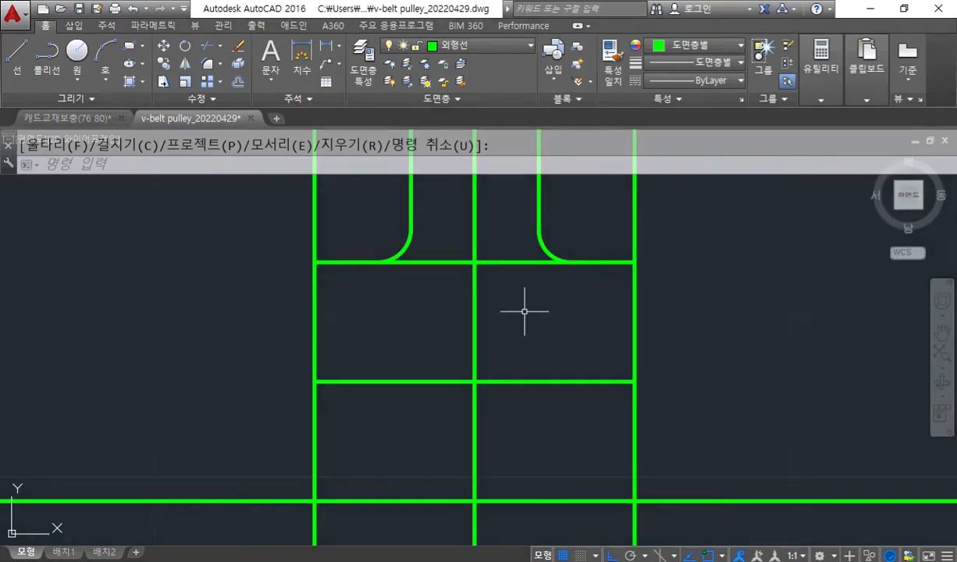
Trim away the hub line segment between the two fillets, using the fillet arcs as cutting edges.
type("tr")
key("Return")
left_click(363, 219)
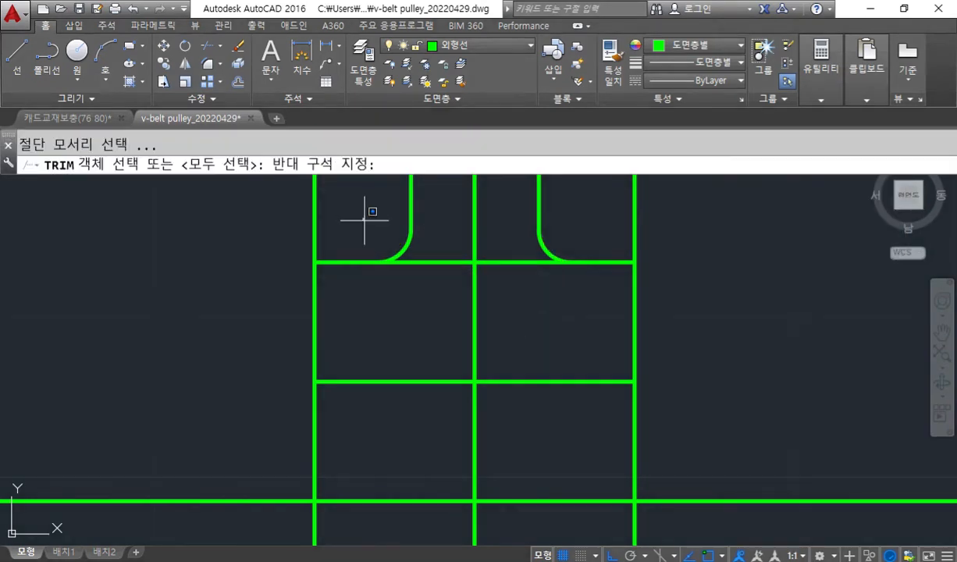
left_click(618, 320)
key("Return")
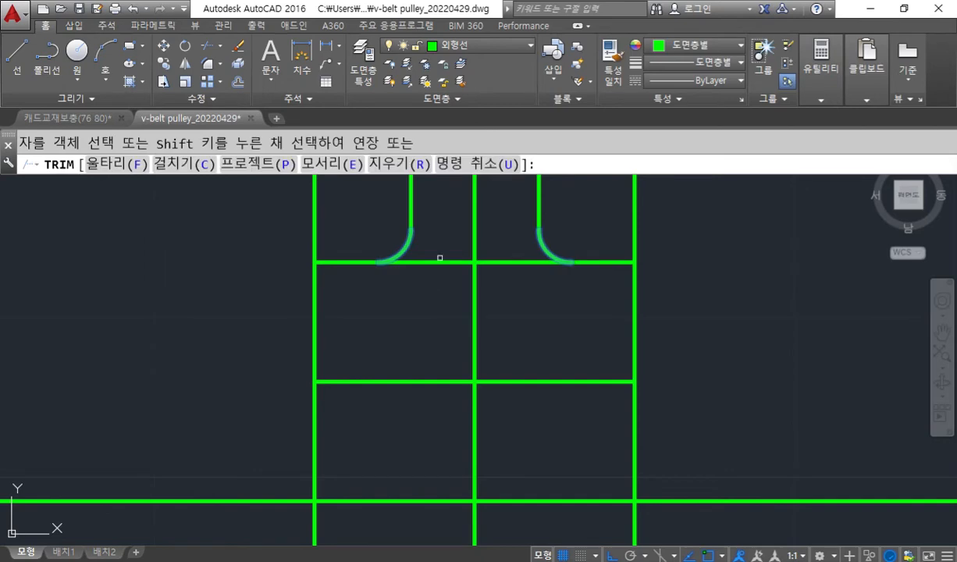
left_click(434, 261)
key("Return")
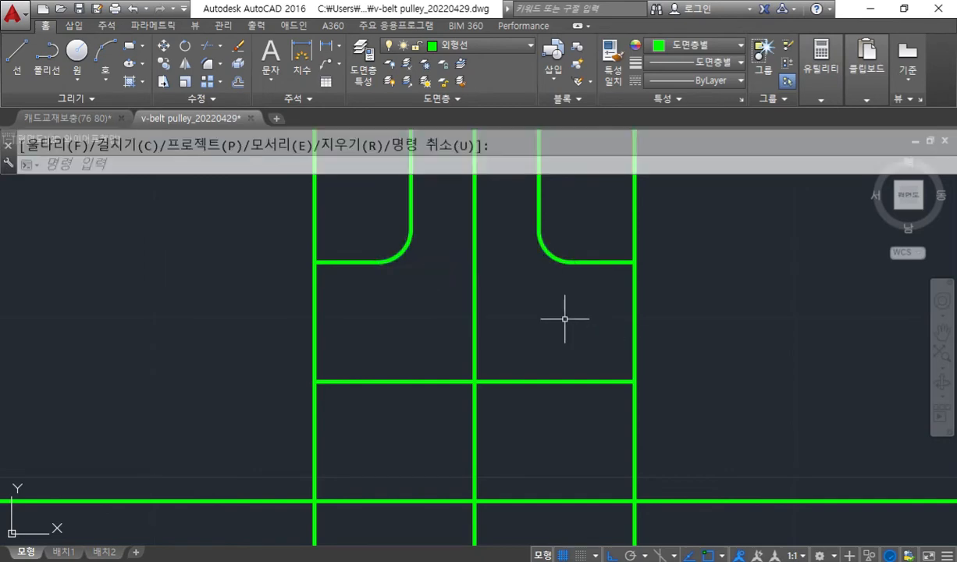
Shrink the AutoCAD window to show the pulley PDF alongside it, and save the drawing.
left_click(904, 8)
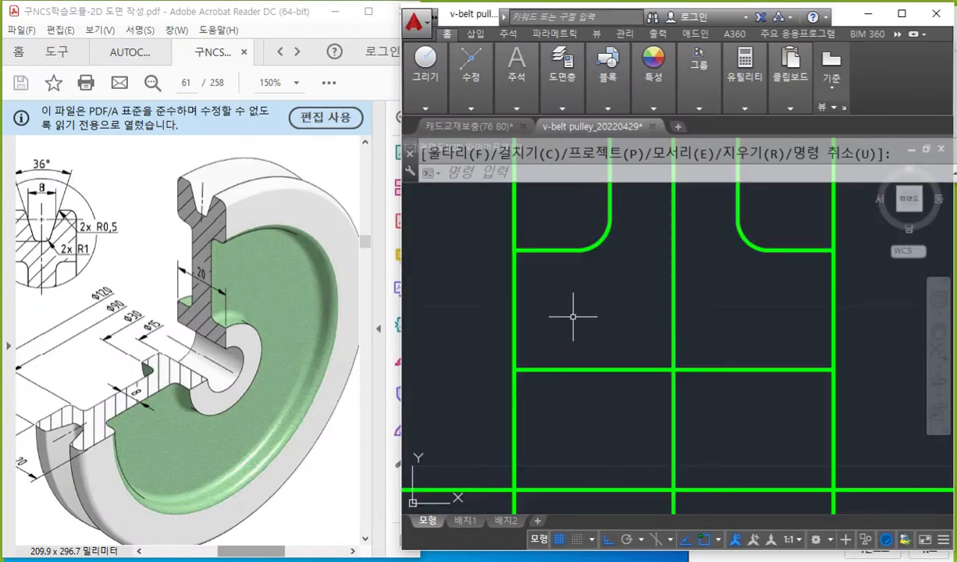
key("ctrl+s")
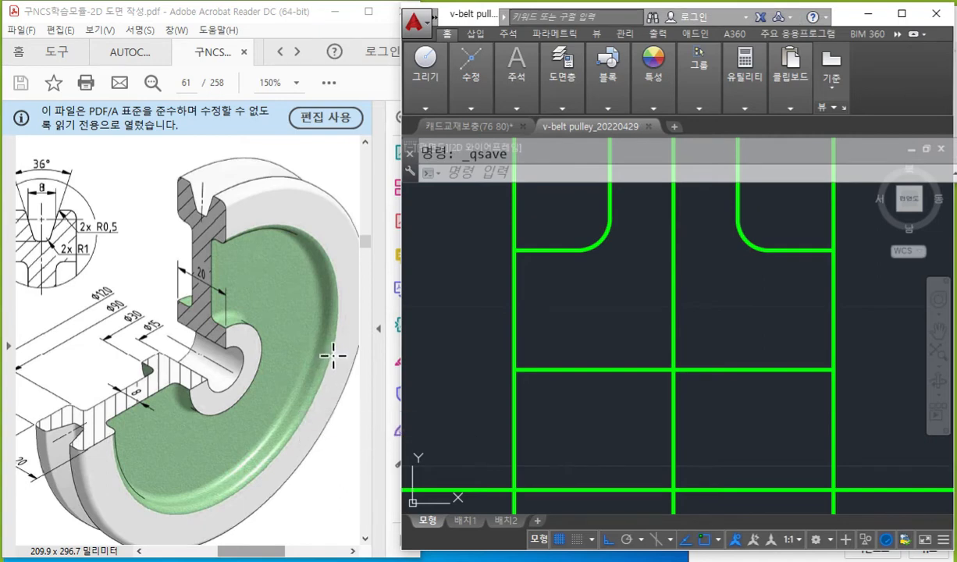
Trace the Ø90 extension lines on the PDF pulley in red with the screen pen and circle the Ø90 dimension.
key("ctrl+F2")
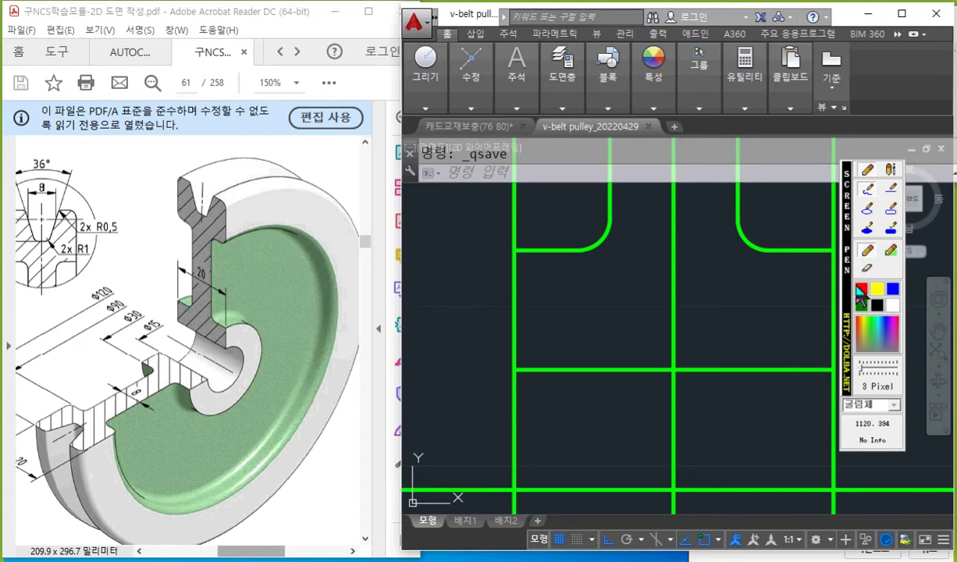
left_click_drag(17, 366, 89, 408)
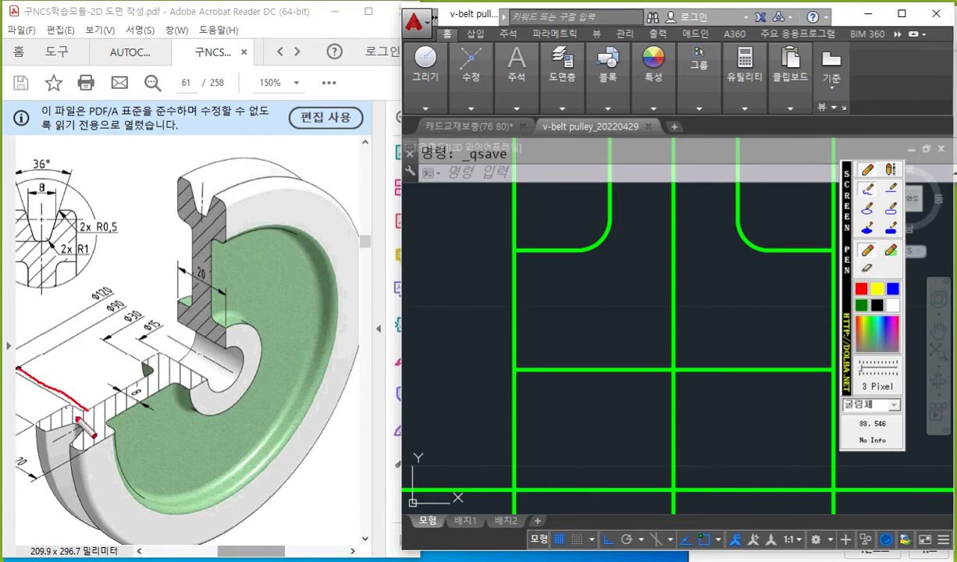
mouse_move(148, 364)
left_mouse_down()
mouse_move(107, 413)
mouse_move(81, 405)
left_mouse_up()
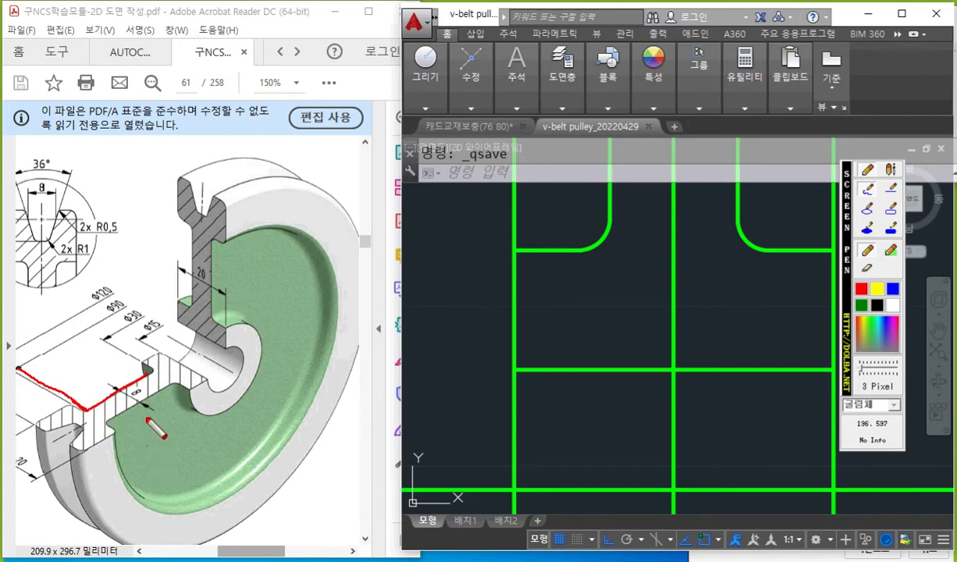
mouse_move(139, 301)
left_mouse_down()
mouse_move(111, 319)
mouse_move(100, 290)
mouse_move(139, 303)
left_mouse_up()
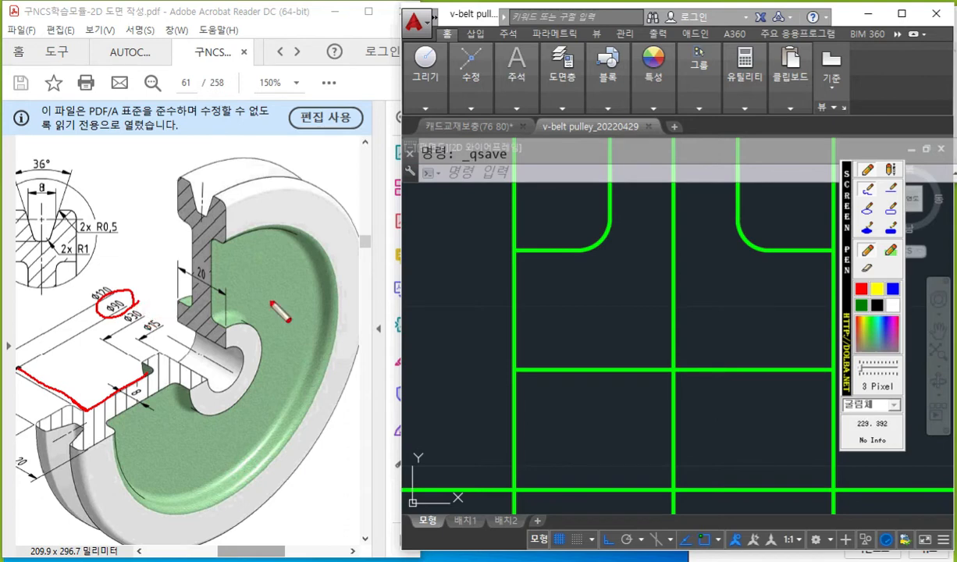
Sketch a white arrow upward from the horizontal centerline with the screen pen, write 45 above it, and clear the marks.
left_click(895, 305)
mouse_move(460, 468)
left_mouse_down()
mouse_move(453, 493)
mouse_move(471, 479)
mouse_move(460, 317)
mouse_move(431, 292)
mouse_move(475, 280)
left_mouse_up()
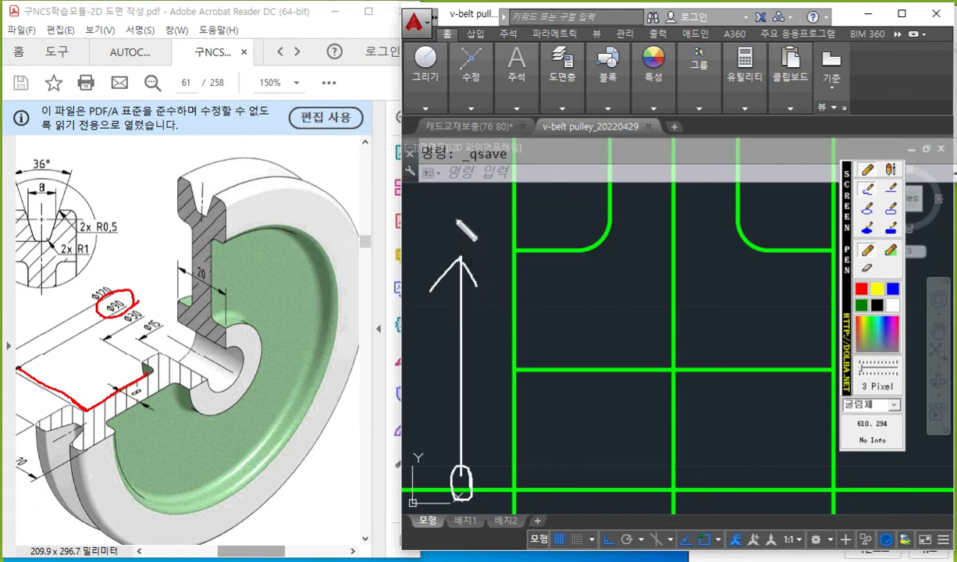
mouse_move(443, 199)
left_mouse_down()
mouse_move(440, 224)
mouse_move(462, 222)
left_mouse_up()
mouse_move(457, 200)
left_mouse_down()
mouse_move(454, 246)
mouse_move(481, 228)
mouse_move(473, 246)
left_mouse_up()
left_click_drag(472, 202, 491, 200)
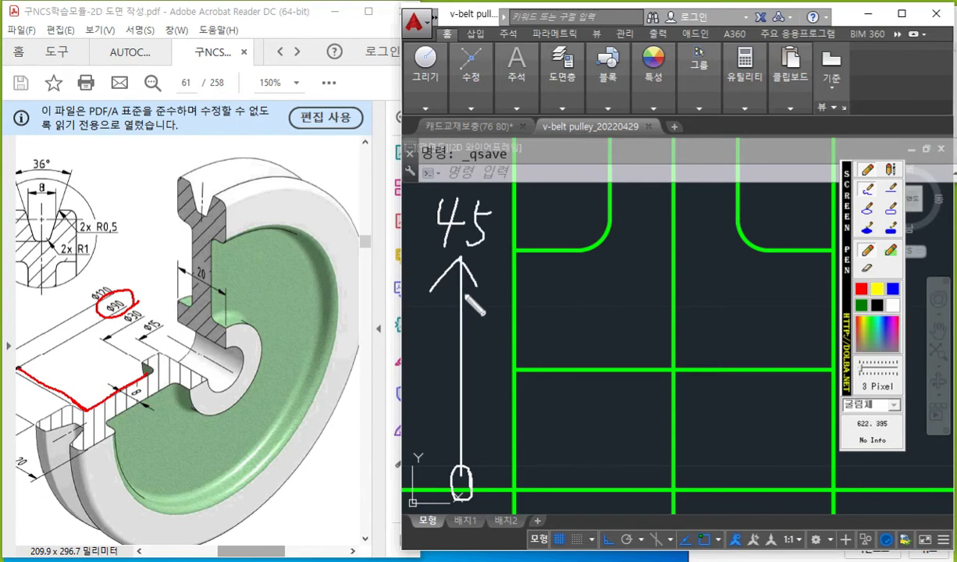
key("Escape")
Offset the pulley's horizontal centerline upward by 45.
scroll(502, 324, "down", 4)
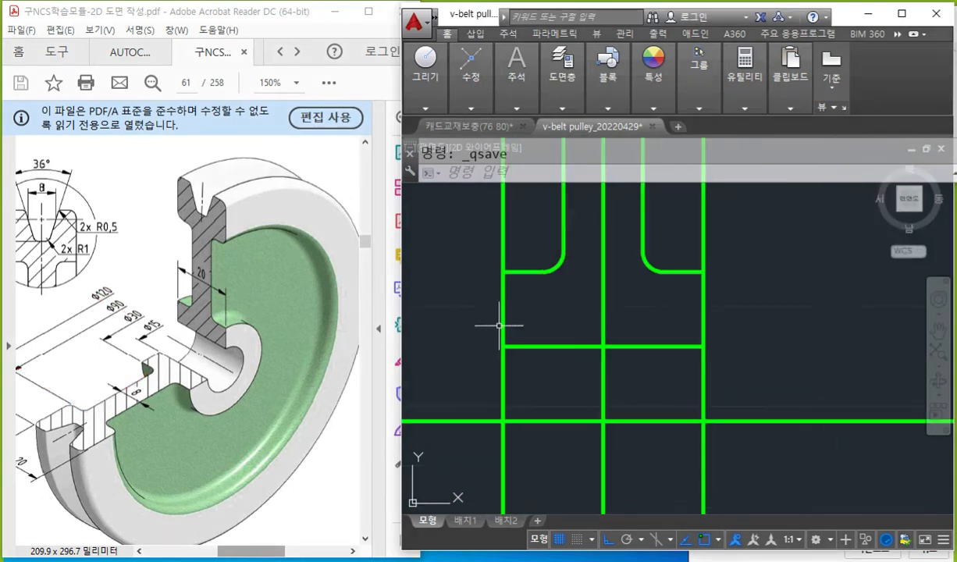
mouse_move(455, 294)
middle_mouse_down()
mouse_move(538, 368)
mouse_move(513, 357)
middle_mouse_up()
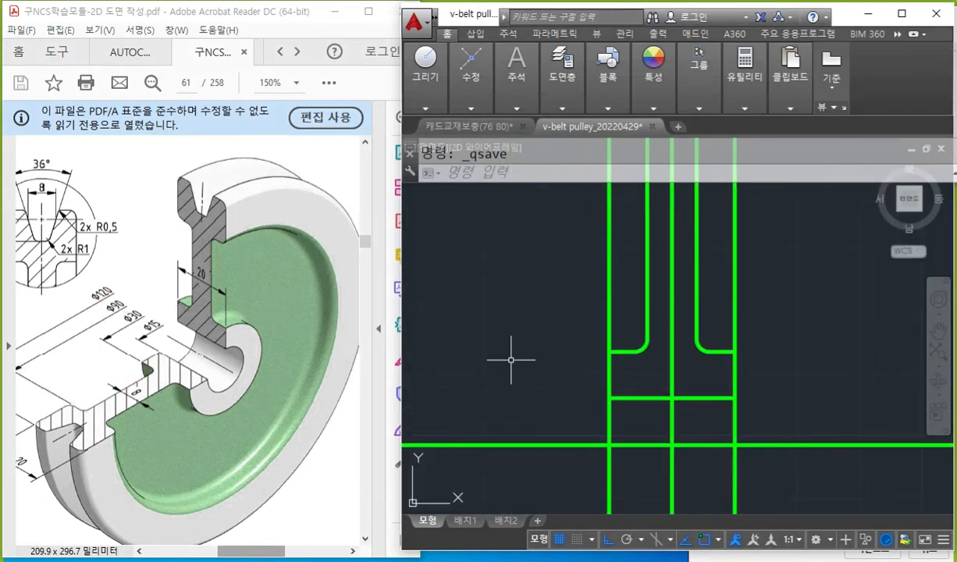
type("OFFSET")
key("Return")
type("4")
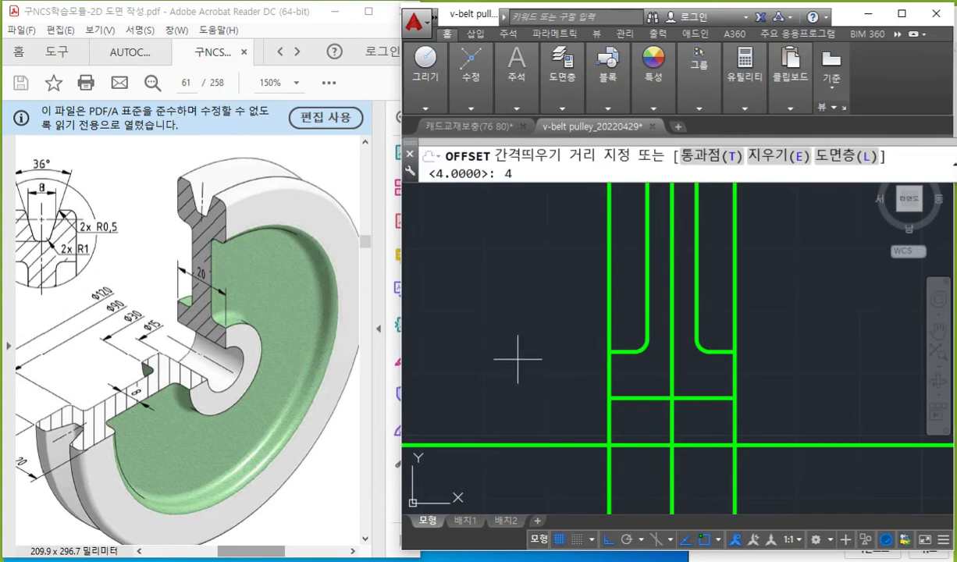
type("5")
key("Return")
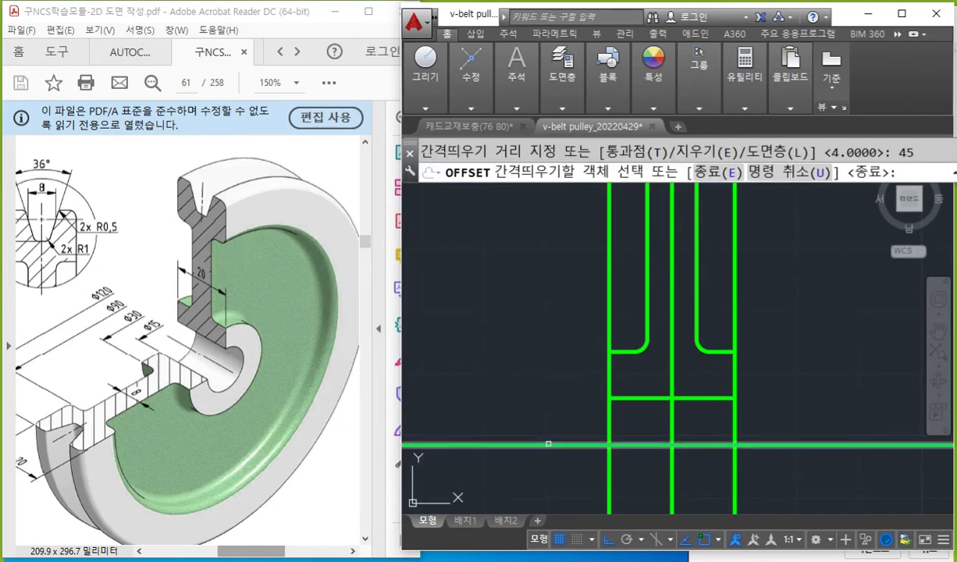
left_click(538, 445)
left_click(542, 258)
scroll(546, 292, "down", 2)
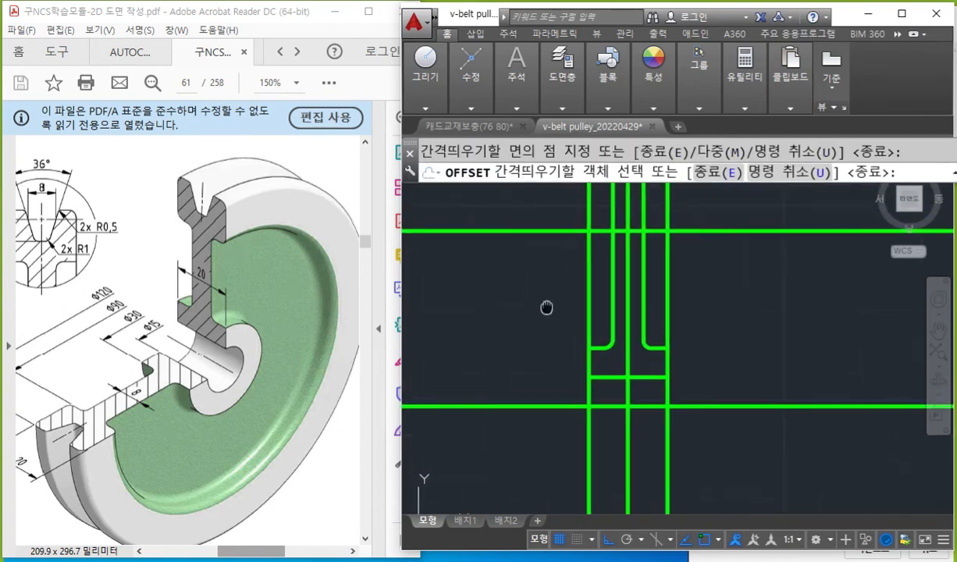
key("Return")
Mark the rounded web-to-rim corners on the PDF pulley in red with the screen pen, and clear the marks.
mouse_move(553, 265)
middle_mouse_down()
mouse_move(558, 278)
mouse_move(566, 269)
middle_mouse_up()
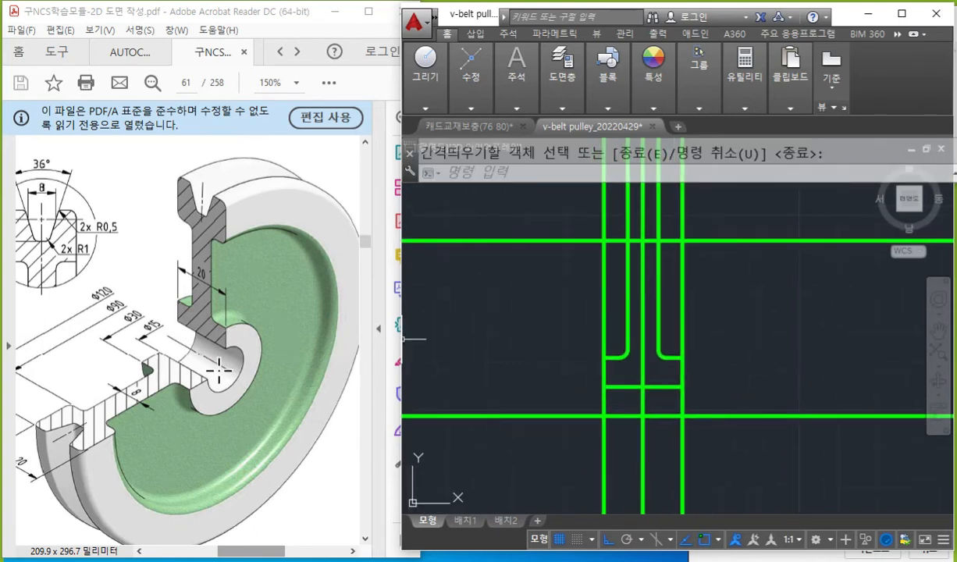
key("F9")
left_click(862, 290)
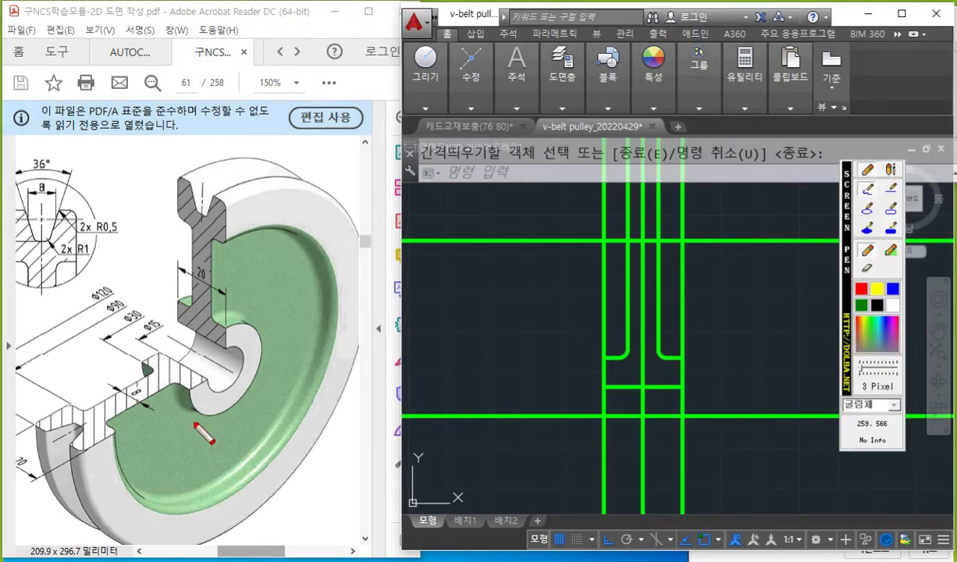
left_click_drag(76, 407, 97, 403)
mouse_move(164, 216)
left_mouse_down()
mouse_move(190, 225)
mouse_move(197, 250)
mouse_move(211, 241)
mouse_move(218, 251)
left_mouse_up()
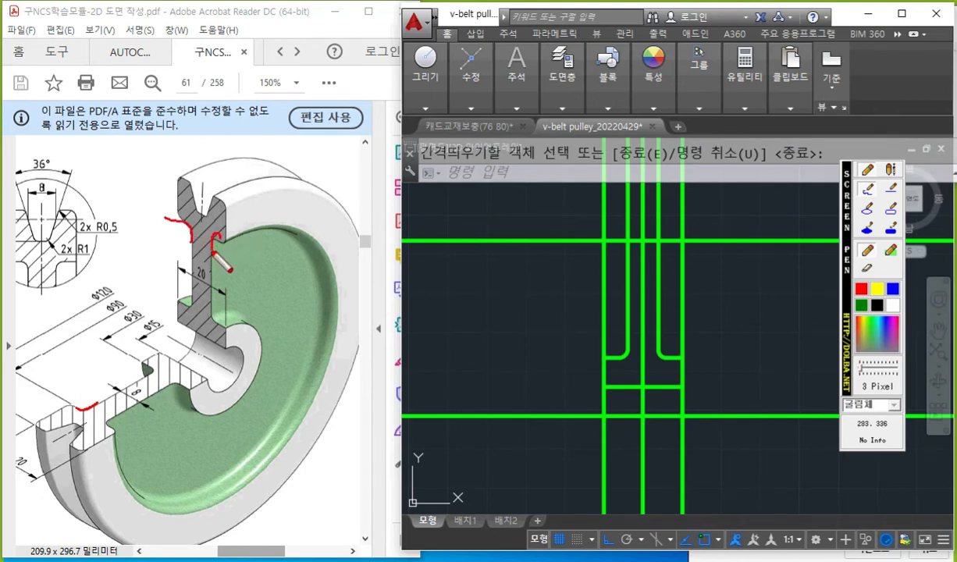
key("Escape")
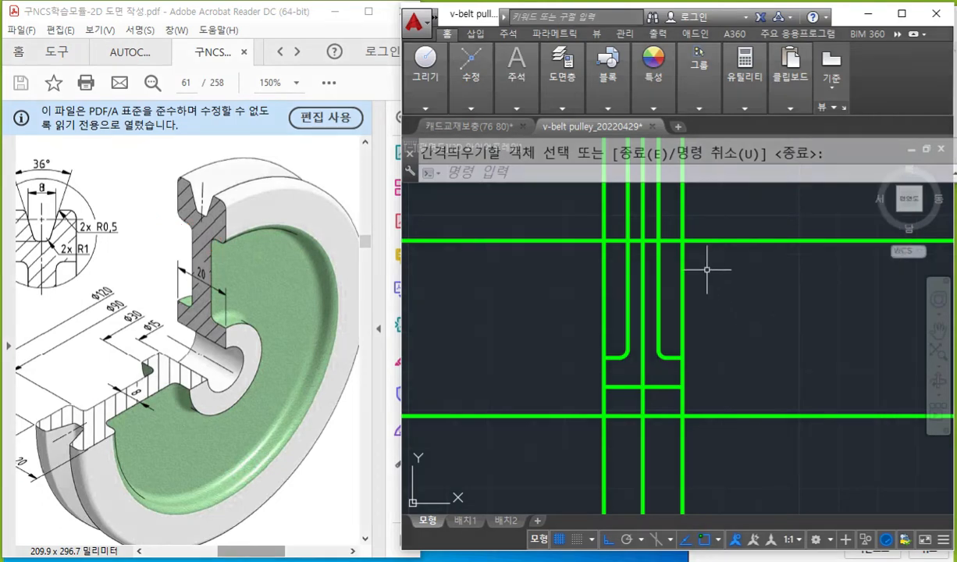
Circle both hub fillets in white with the screen pen and sketch matching arcs where the web lines meet the upper horizontal line.
scroll(669, 256, "up", 4)
middle_click_drag(658, 309, 681, 272)
scroll(681, 287, "down", 2)
key("F9")
left_click(892, 304)
left_click_drag(625, 394, 627, 402)
mouse_move(670, 378)
left_mouse_down()
mouse_move(682, 403)
mouse_move(670, 403)
left_mouse_up()
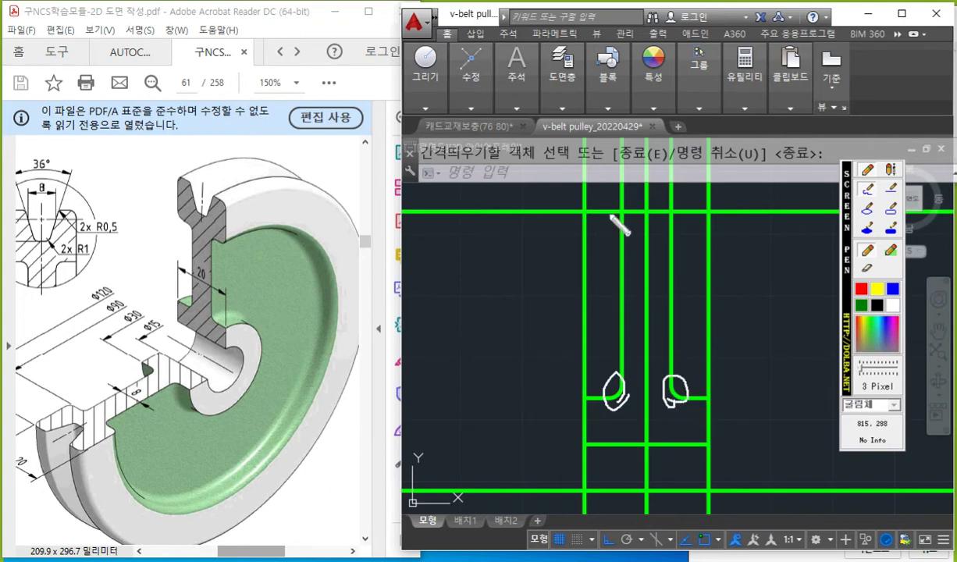
left_click_drag(681, 218, 683, 229)
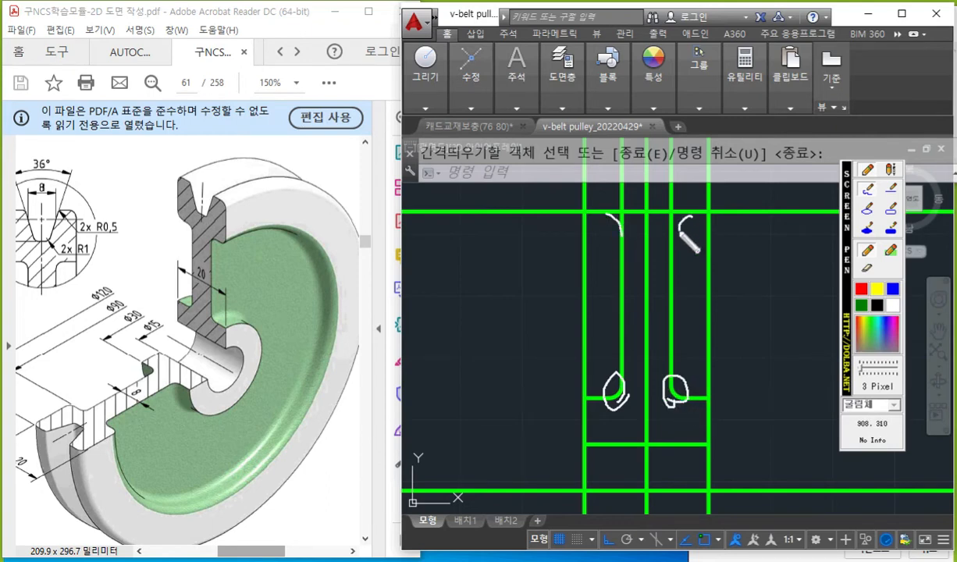
Write the fillet options F, T→N, M and R 2 beside the section with the screen pen, and clear the marks.
mouse_move(429, 221)
left_mouse_down()
mouse_move(420, 267)
mouse_move(430, 253)
left_mouse_up()
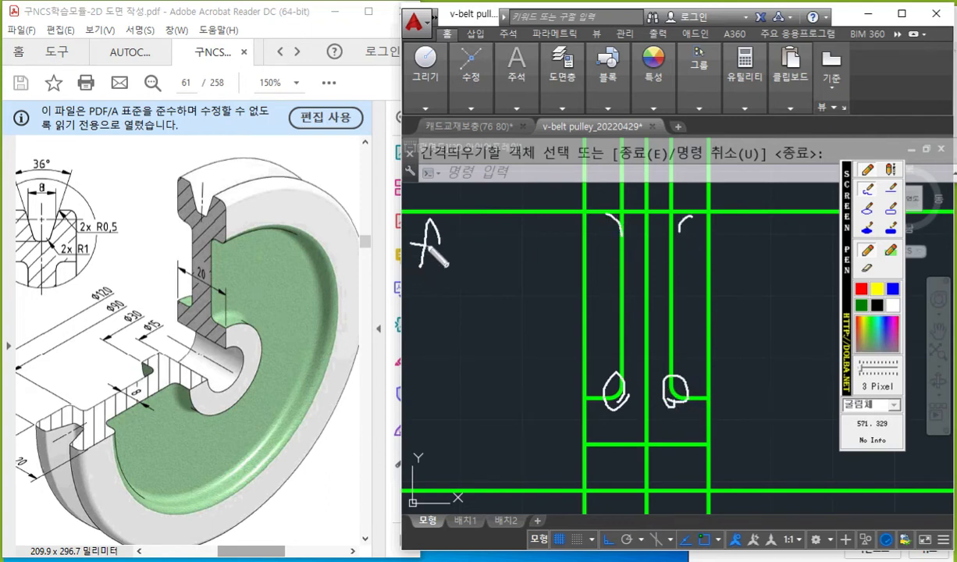
mouse_move(413, 276)
left_mouse_down()
mouse_move(436, 275)
mouse_move(424, 305)
mouse_move(469, 292)
mouse_move(462, 301)
mouse_move(515, 269)
left_mouse_up()
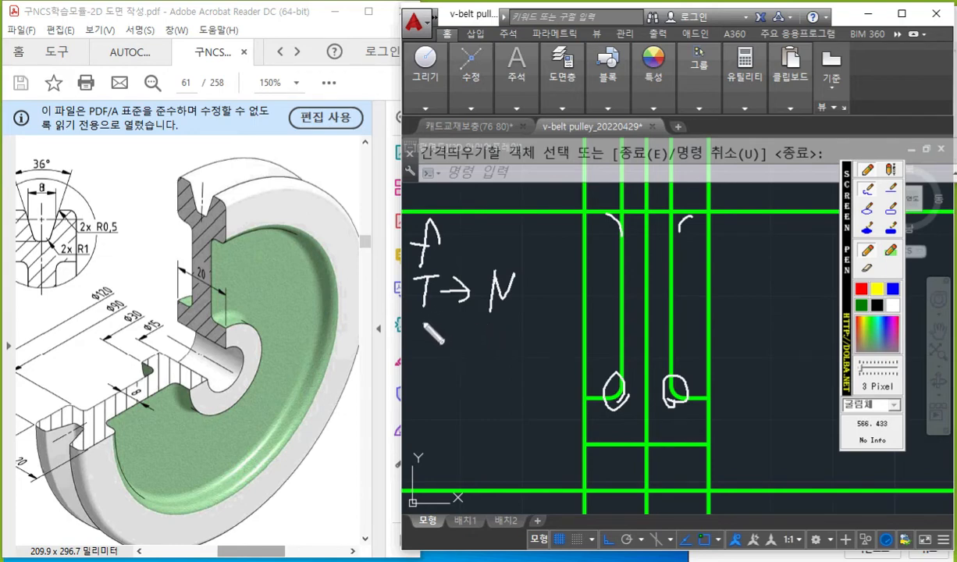
mouse_move(417, 320)
left_mouse_down()
mouse_move(443, 338)
mouse_move(427, 386)
mouse_move(441, 374)
mouse_move(456, 387)
mouse_move(487, 357)
mouse_move(511, 383)
left_mouse_up()
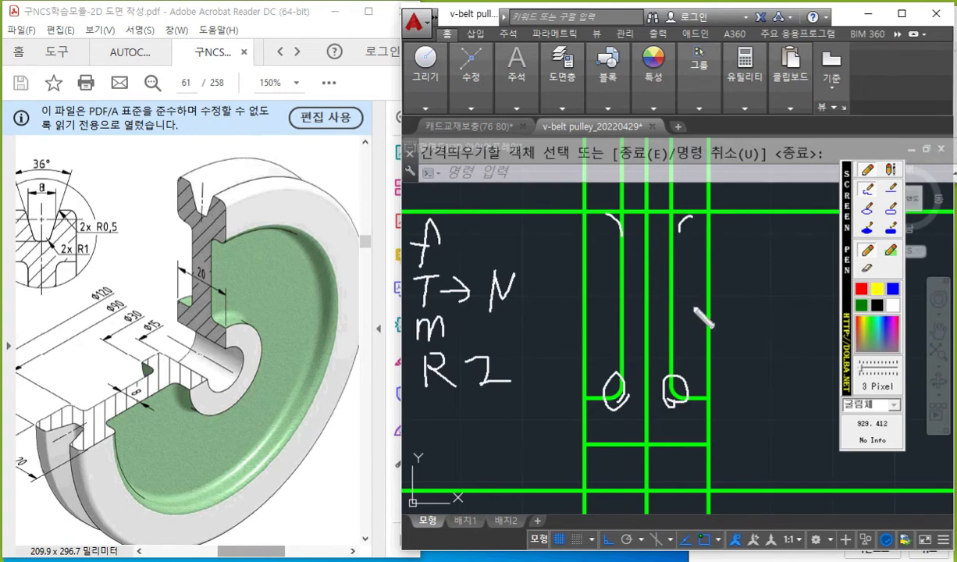
key("Escape")
Fillet both corners between the upper horizontal line and the web lines with radius 2, without trimming the lines.
type("FILLET")
key("Return")
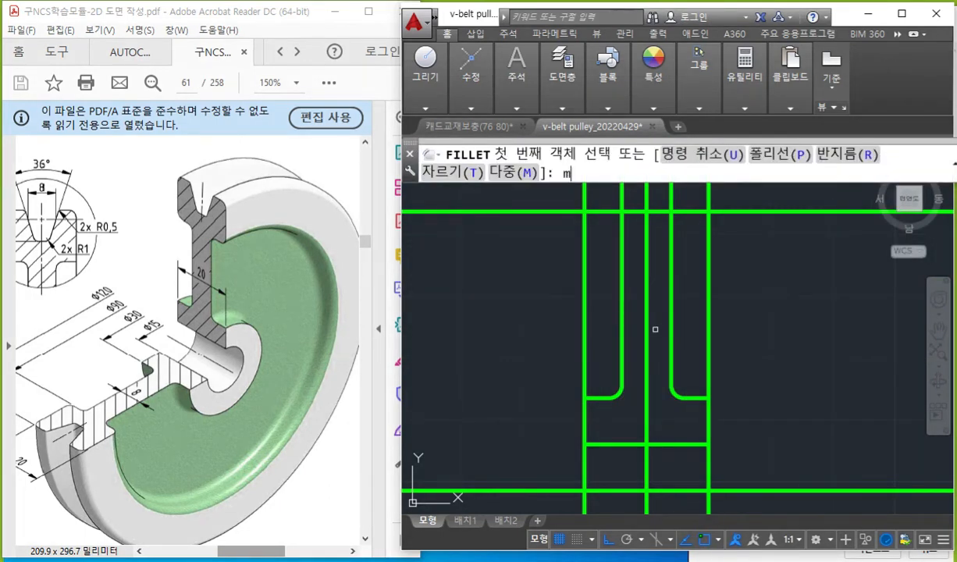
left_click(608, 211)
left_click(621, 234)
key("Return")
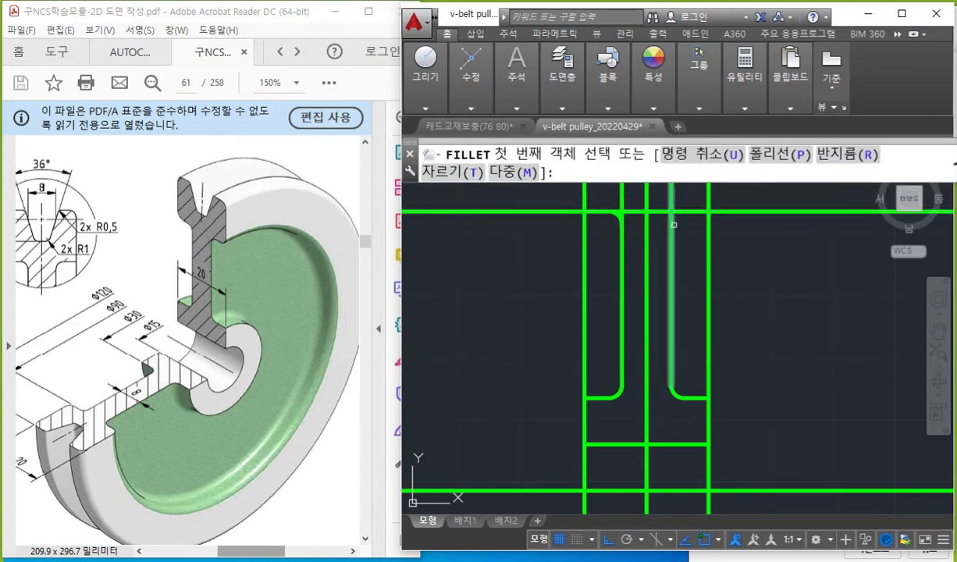
left_click(689, 212)
left_click(670, 250)
key("Return")
key("Escape")
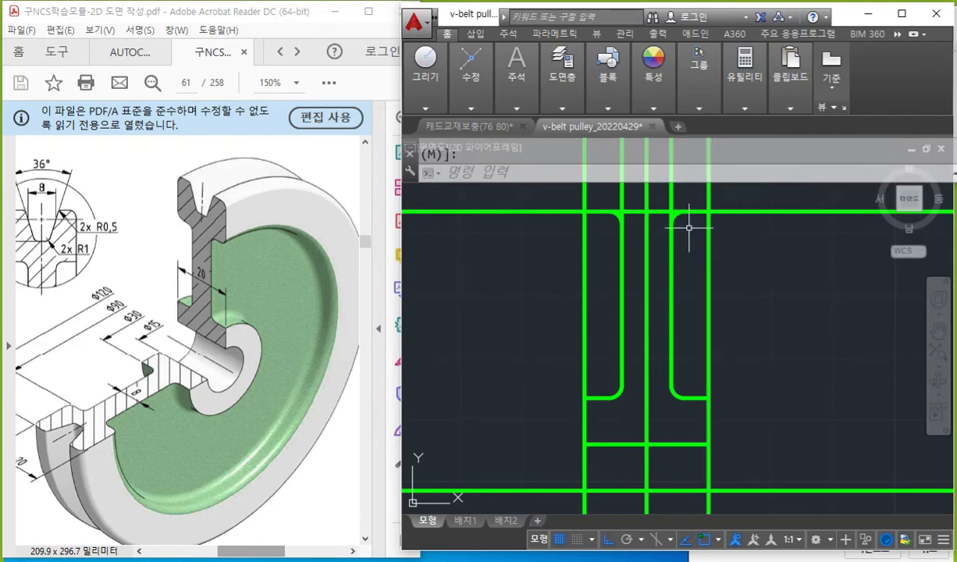
Trace the two upper web fillets in yellow with the screen pen.
scroll(620, 220, "up", 2)
middle_click_drag(620, 221, 638, 289)
scroll(632, 277, "up", 3)
scroll(658, 297, "down", 1)
scroll(627, 279, "up", 1)
middle_click_drag(669, 307, 676, 299)
scroll(674, 310, "down", 1)
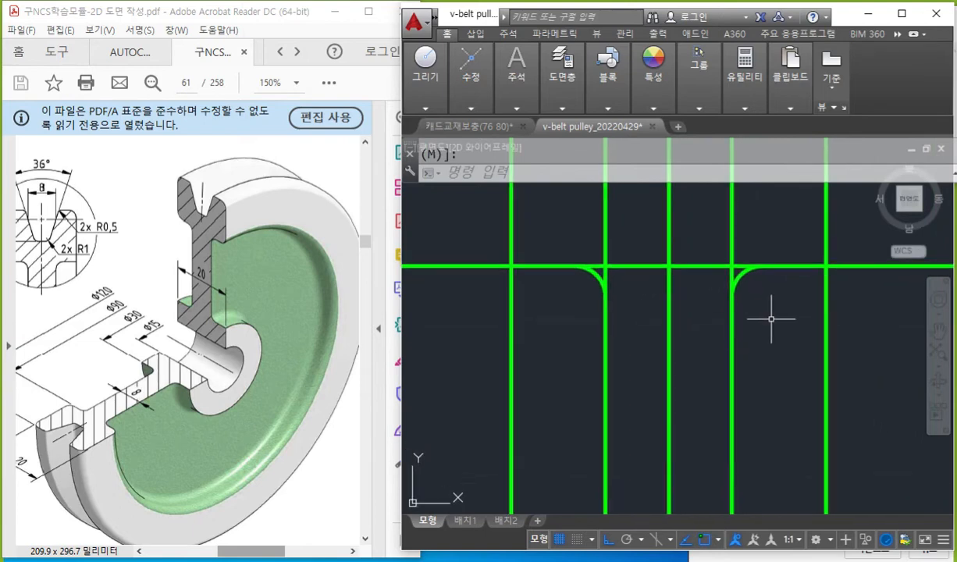
key("F12")
left_click(876, 288)
mouse_move(845, 286)
left_mouse_down()
mouse_move(873, 397)
mouse_move(889, 388)
left_mouse_up()
mouse_move(771, 257)
left_mouse_down()
mouse_move(747, 277)
mouse_move(734, 318)
left_mouse_up()
left_click_drag(555, 258, 609, 320)
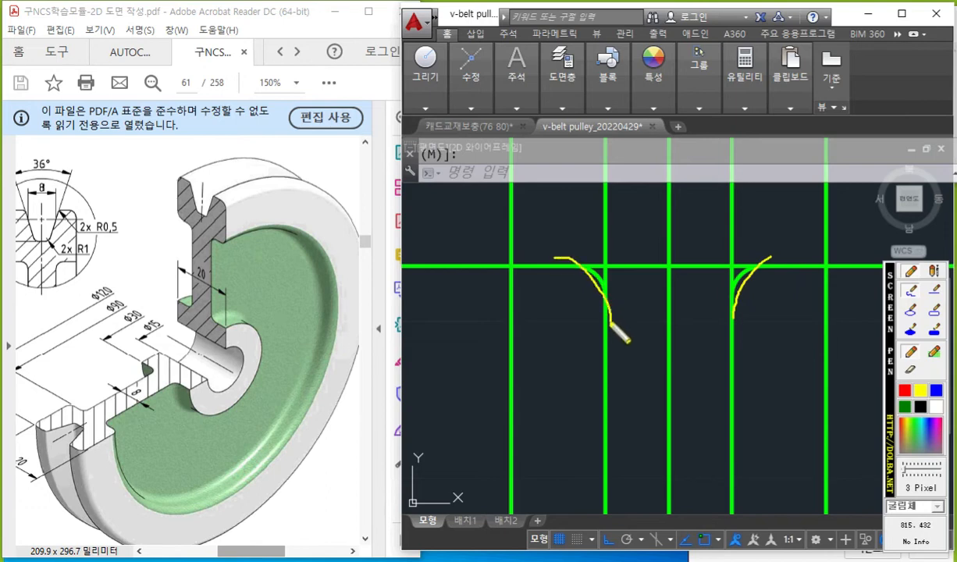
Scribble over the web lines above the fillets and the horizontal line between them with the screen pen, and clear the marks.
mouse_move(613, 126)
left_mouse_down()
mouse_move(596, 144)
mouse_move(608, 207)
mouse_move(597, 228)
left_mouse_up()
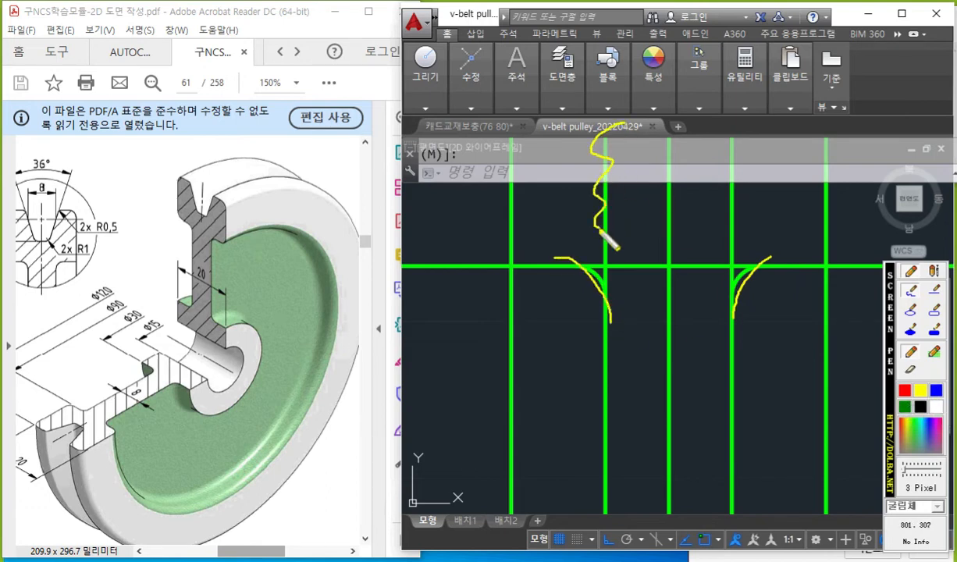
left_click(936, 408)
left_click_drag(607, 123, 604, 235)
mouse_move(733, 122)
left_mouse_down()
mouse_move(726, 195)
mouse_move(737, 246)
left_mouse_up()
mouse_move(620, 250)
left_mouse_down()
mouse_move(642, 265)
mouse_move(713, 268)
left_mouse_up()
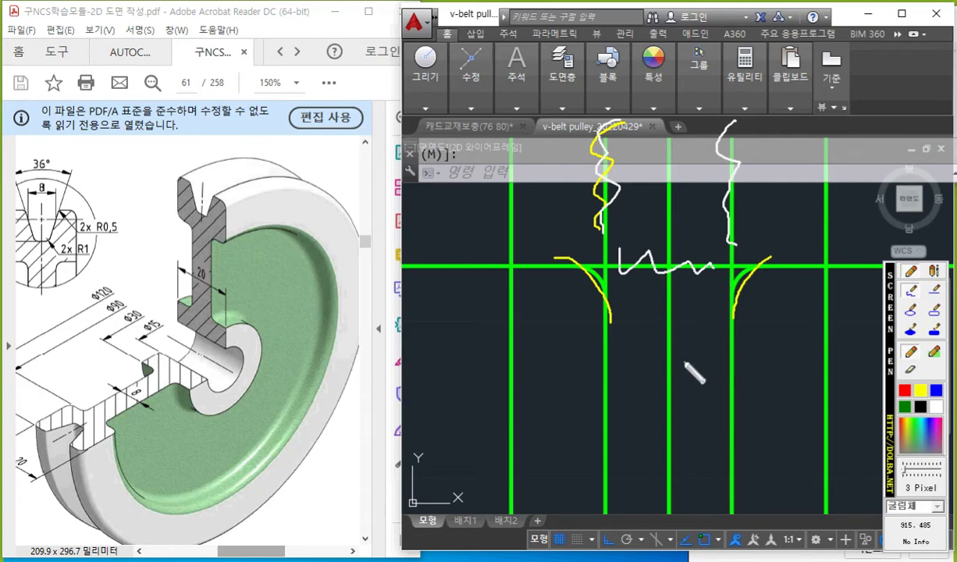
key("Escape")
Trim away both web lines above the upper fillets and the horizontal segment between them, using the fillet arcs as cutting edges.
type("tr")
key("Return")
left_click(553, 217)
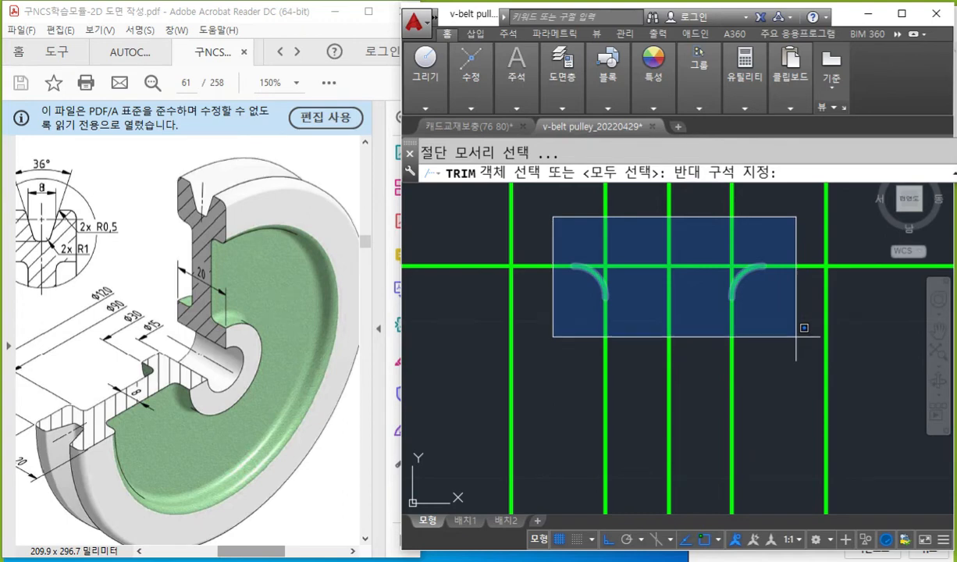
left_click(795, 337)
key("Return")
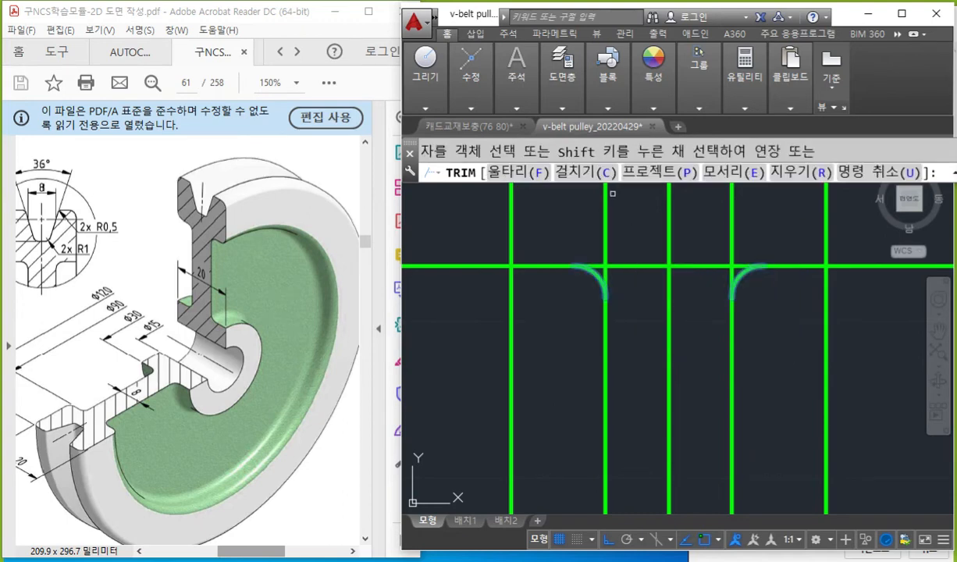
left_click(606, 224)
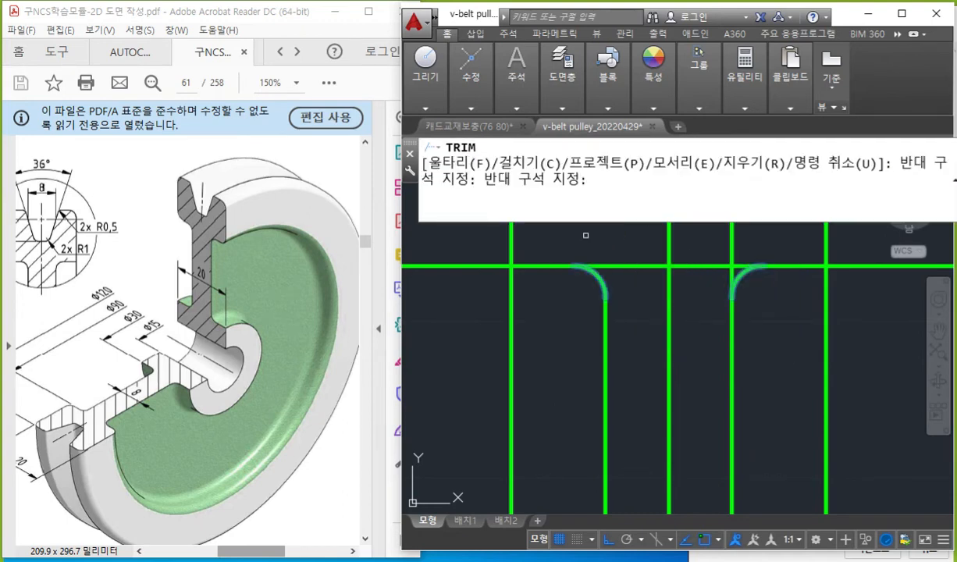
left_click(703, 266)
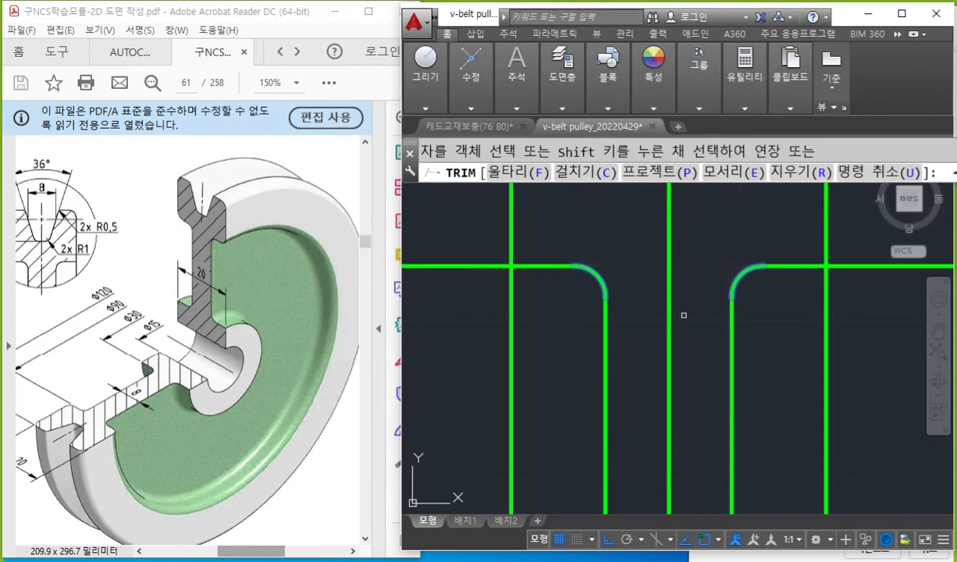
key("Return")
Mark the outer vertical lines in yellow and the horizontal line's outer overhangs in white with the screen pen, and clear the marks.
scroll(679, 327, "down", 2)
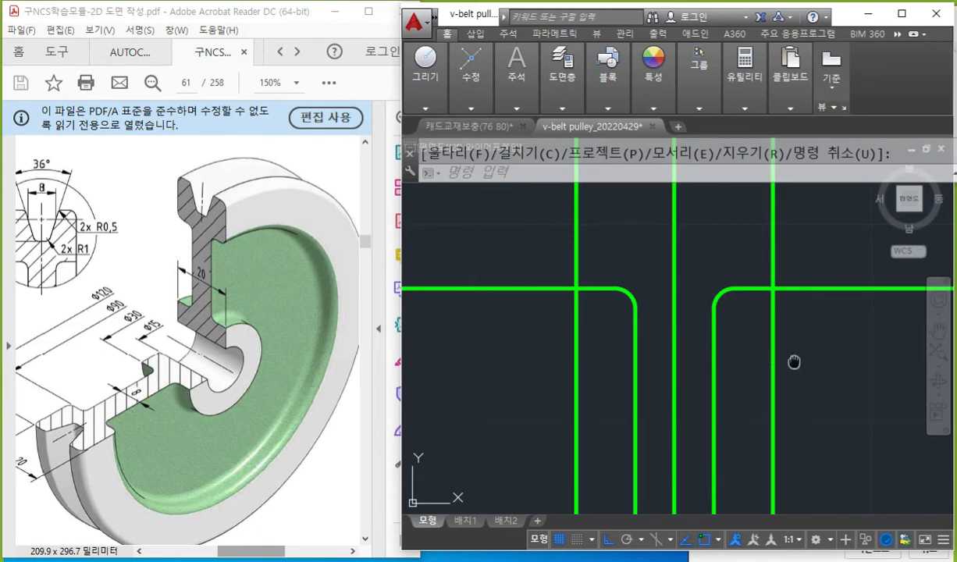
left_click(915, 387)
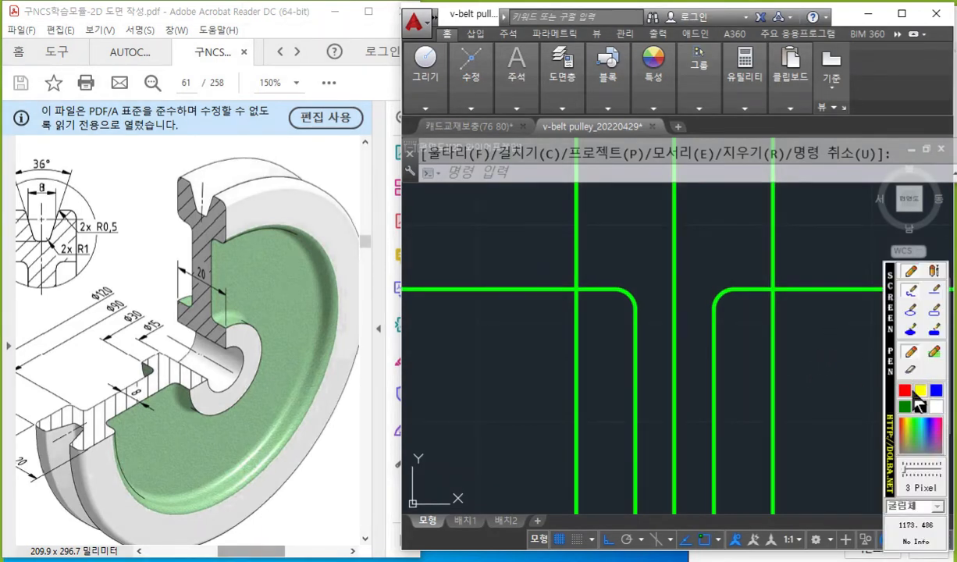
left_click_drag(568, 209, 575, 363)
left_click_drag(776, 212, 781, 351)
left_click(935, 406)
left_click_drag(802, 278, 884, 300)
left_click_drag(544, 271, 402, 287)
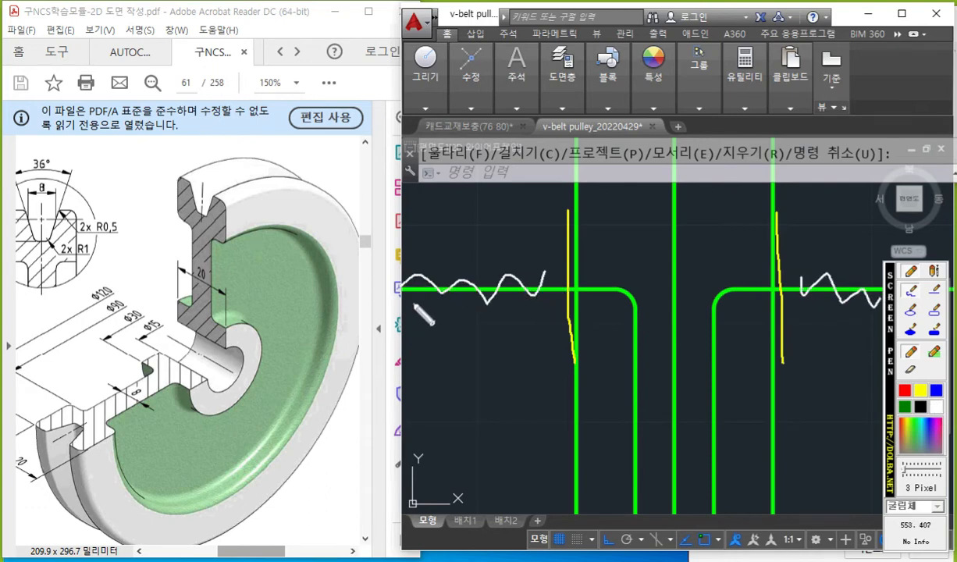
key("Escape")
Trim the upper horizontal line's overhangs on both sides, using the two outer vertical lines as cutting edges.
type("tr")
key("Return")
left_click(629, 248)
left_click(538, 320)
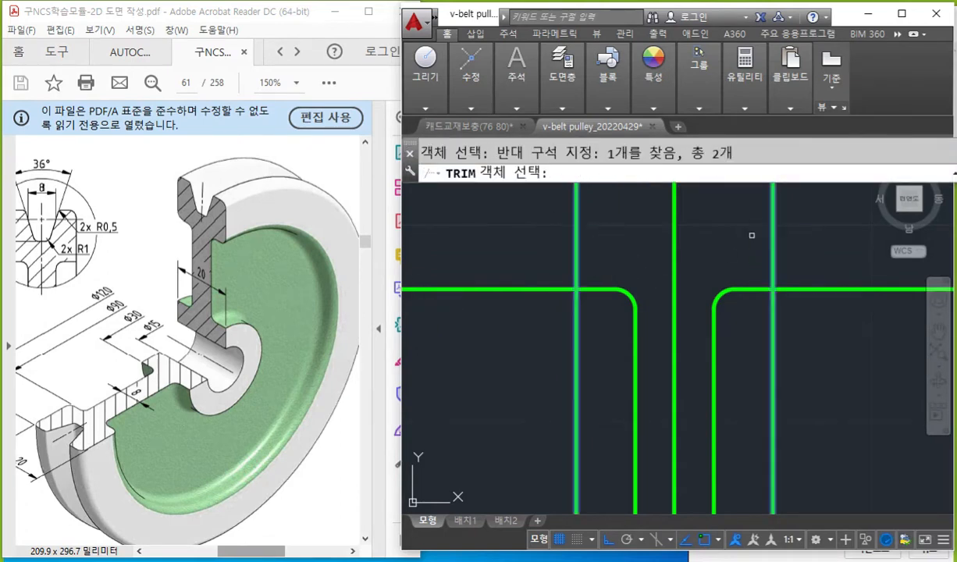
key("Return")
left_click(816, 289)
left_click(538, 291)
key("Return")
Trace the web and hub outline of the pulley's cut section on the PDF in red with the screen pen, and clear the marks.
scroll(641, 352, "down", 4)
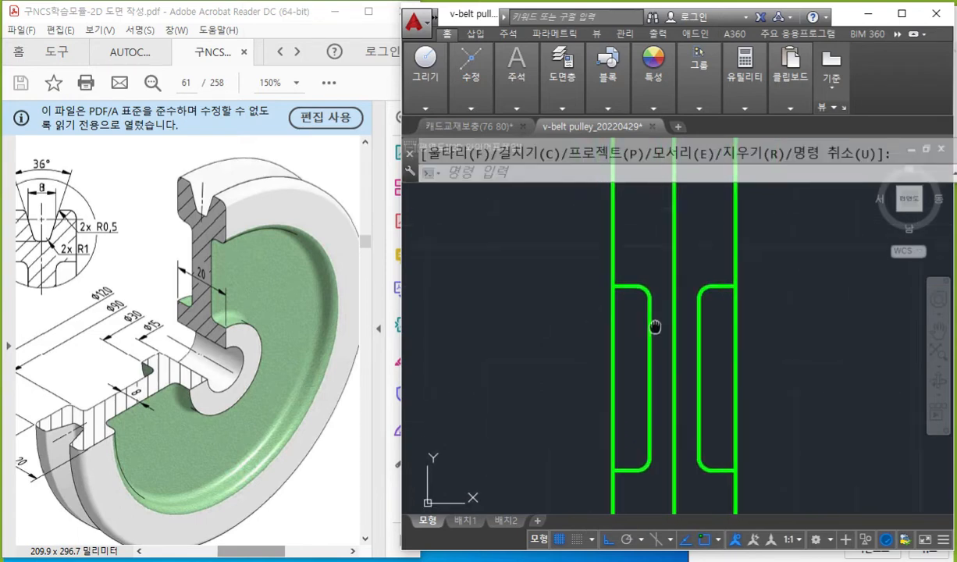
middle_click_drag(660, 299, 674, 278)
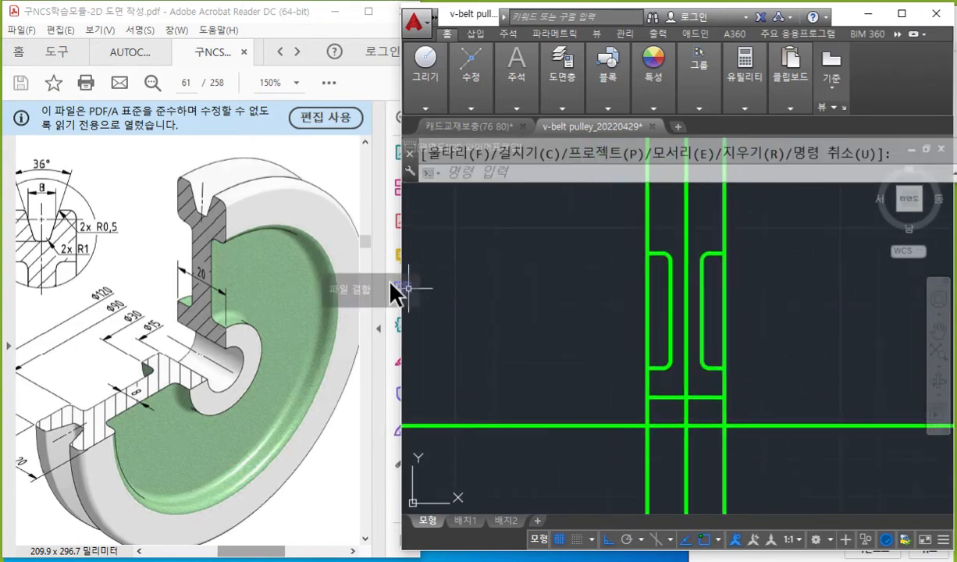
right_click(322, 289)
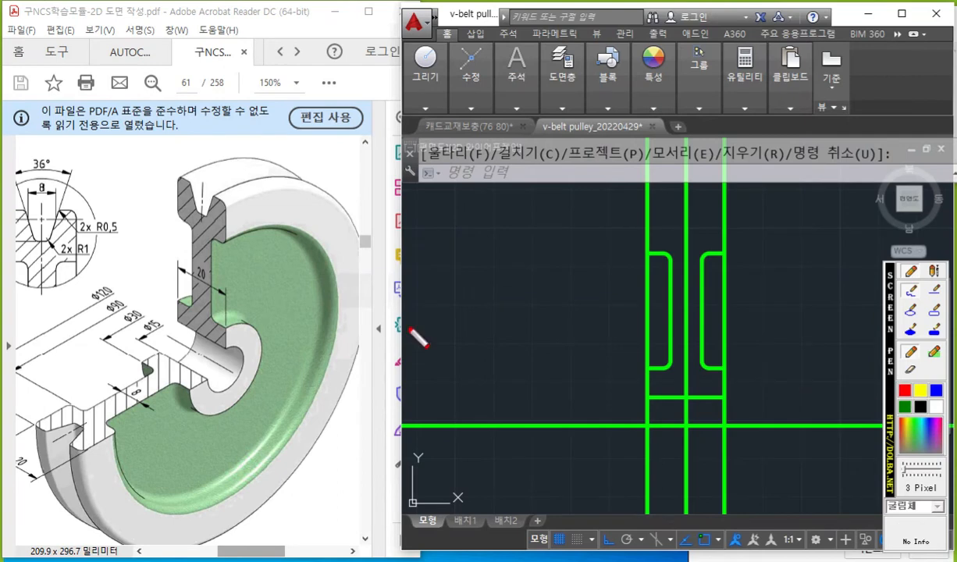
mouse_move(210, 242)
left_mouse_down()
mouse_move(225, 347)
mouse_move(176, 320)
mouse_move(193, 295)
mouse_move(205, 238)
mouse_move(173, 221)
left_mouse_up()
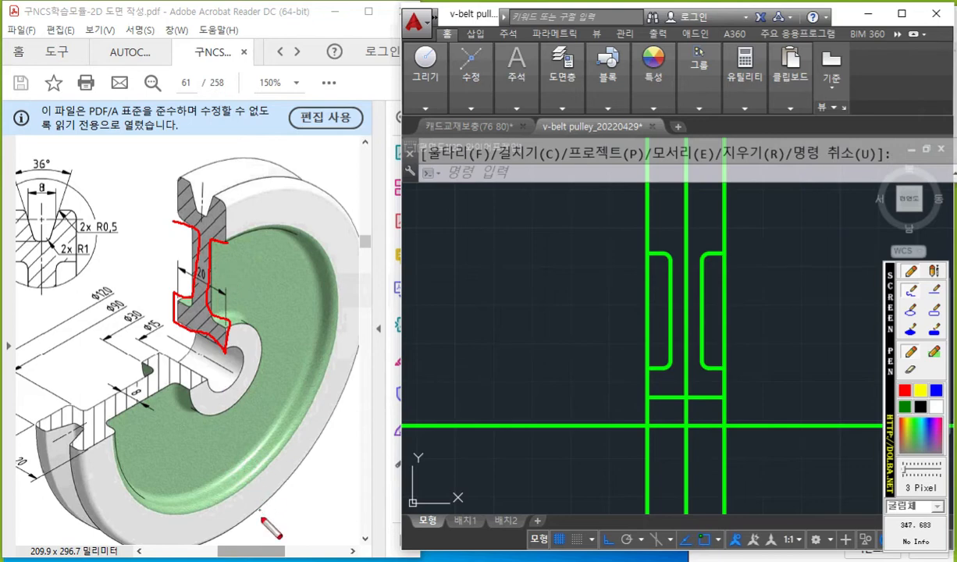
key("Escape")
Bring the PDF's groove detail into view and mark its pitch line and the Ø120 dimension in red with the screen pen.
left_click(256, 550)
left_click_drag(256, 552, 239, 552)
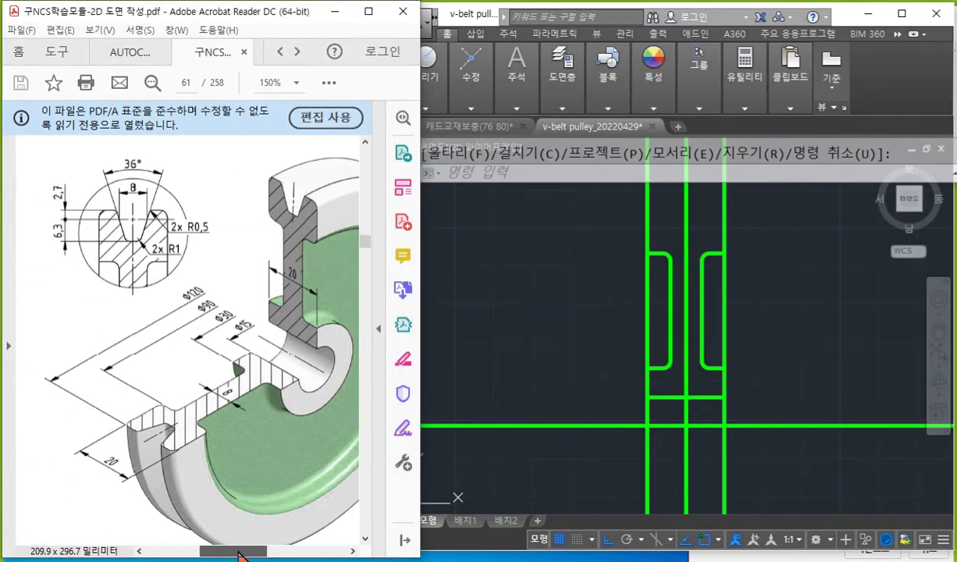
left_click(480, 315)
key("F12")
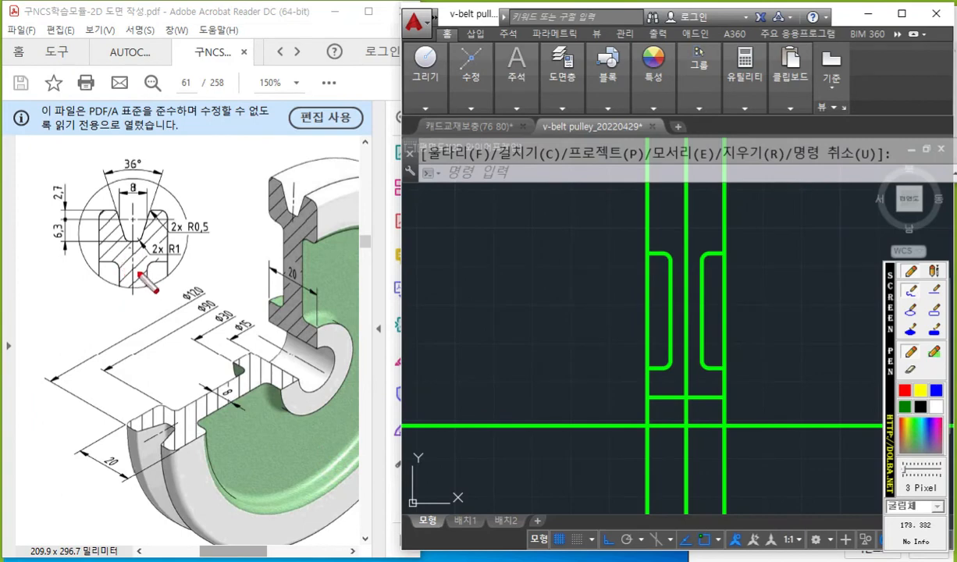
left_click_drag(58, 220, 179, 221)
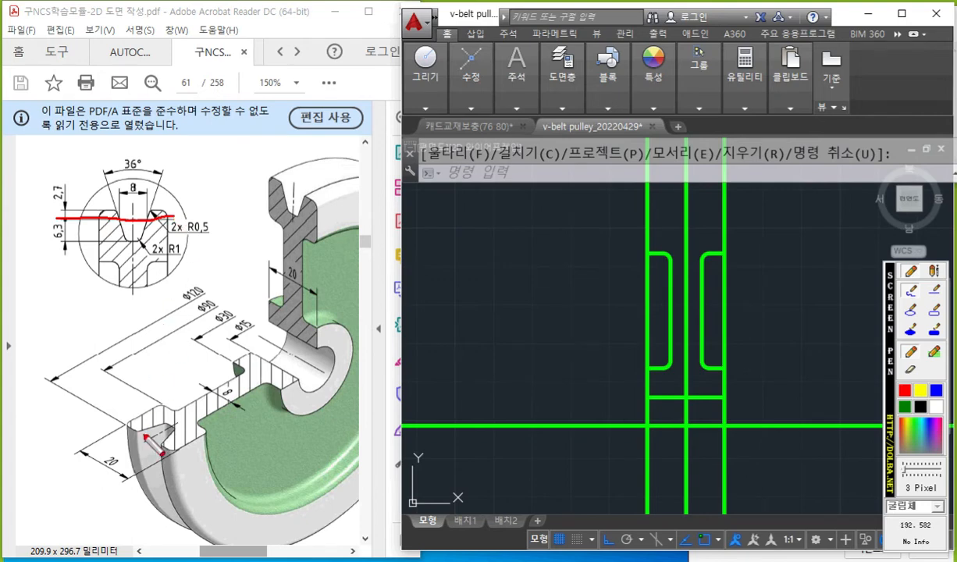
mouse_move(174, 309)
left_mouse_down()
mouse_move(166, 300)
mouse_move(218, 298)
left_mouse_up()
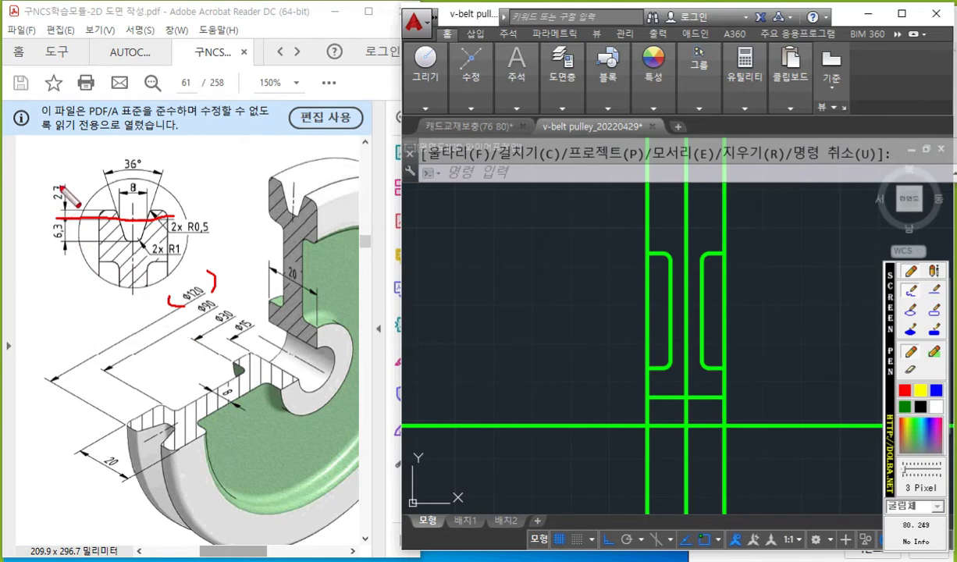
Mark the groove detail's top edge in red on the PDF and write out 120 minus 5.4 equals 114.6 with the screen pen.
left_click_drag(49, 209, 121, 207)
mouse_move(22, 176)
left_mouse_down()
mouse_move(22, 225)
mouse_move(30, 203)
left_mouse_up()
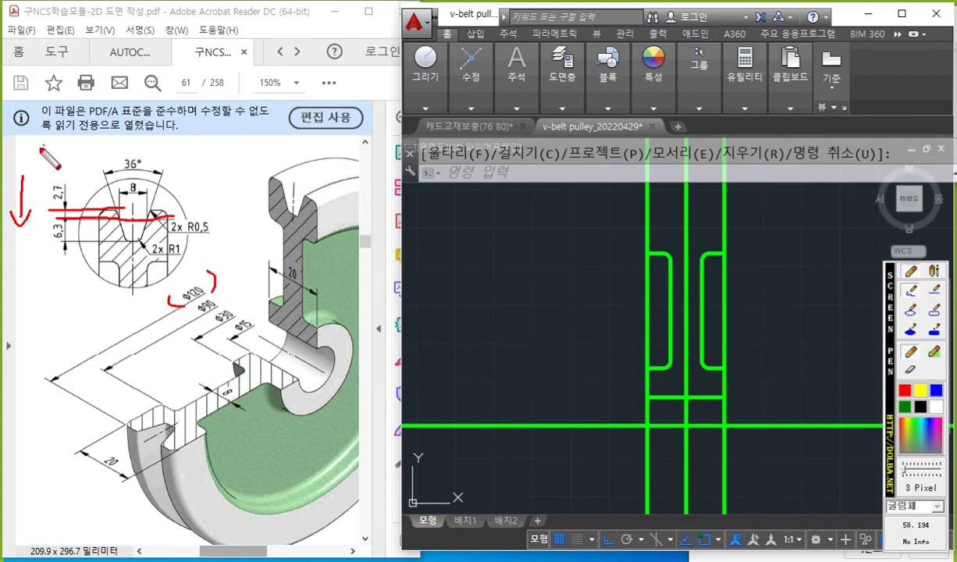
mouse_move(23, 139)
left_mouse_down()
mouse_move(19, 167)
mouse_move(50, 145)
mouse_move(41, 171)
mouse_move(81, 162)
mouse_move(77, 178)
left_mouse_up()
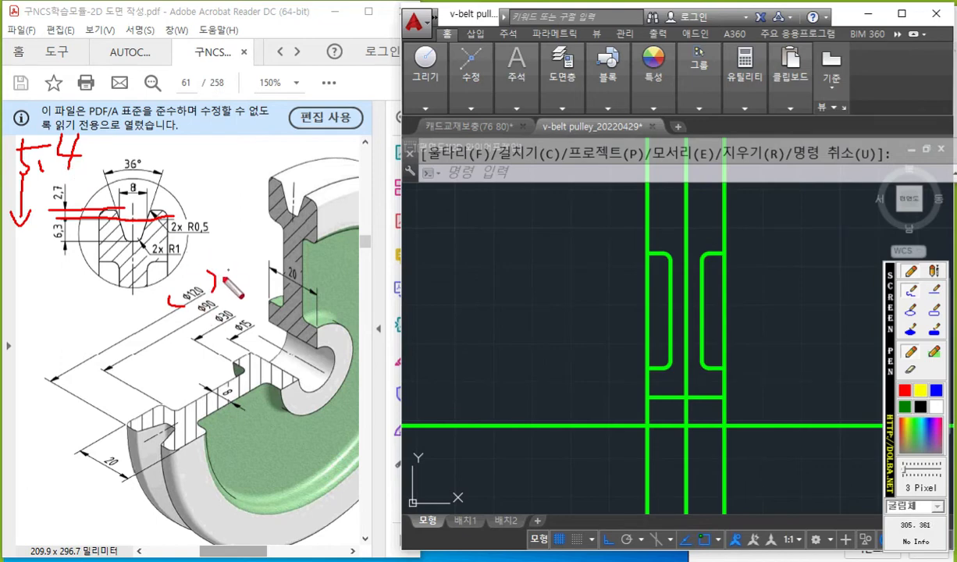
mouse_move(200, 138)
left_mouse_down()
mouse_move(204, 162)
mouse_move(236, 159)
mouse_move(243, 124)
left_mouse_up()
mouse_move(227, 171)
left_mouse_down()
mouse_move(236, 192)
mouse_move(223, 194)
left_mouse_up()
mouse_move(225, 172)
left_mouse_down()
mouse_move(237, 170)
mouse_move(244, 197)
mouse_move(277, 188)
mouse_move(269, 196)
left_mouse_up()
left_click_drag(189, 208, 283, 205)
mouse_move(213, 220)
left_mouse_down()
mouse_move(213, 244)
mouse_move(233, 250)
left_mouse_up()
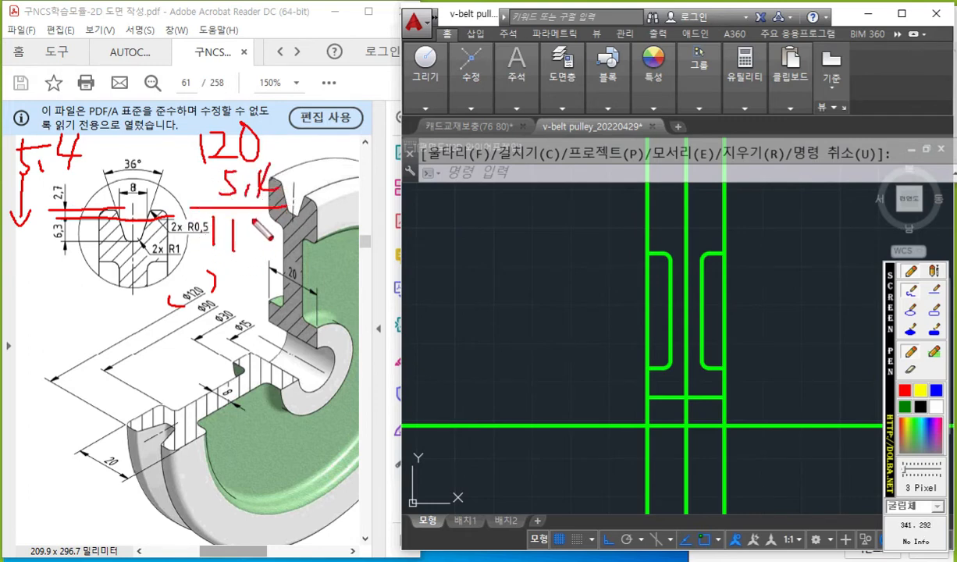
mouse_move(251, 217)
left_mouse_down()
mouse_move(256, 243)
mouse_move(280, 239)
left_mouse_up()
left_click_drag(205, 249, 305, 251)
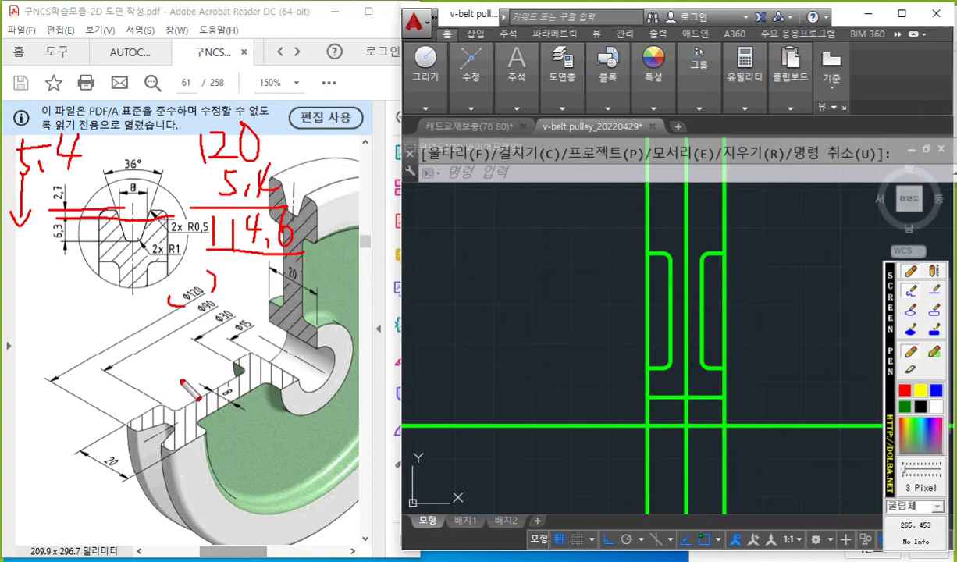
Mark the pitch line on the PDF's cut section in red, draw a white arrow up from the horizontal axis line, and clear the marks.
left_click_drag(125, 404, 220, 467)
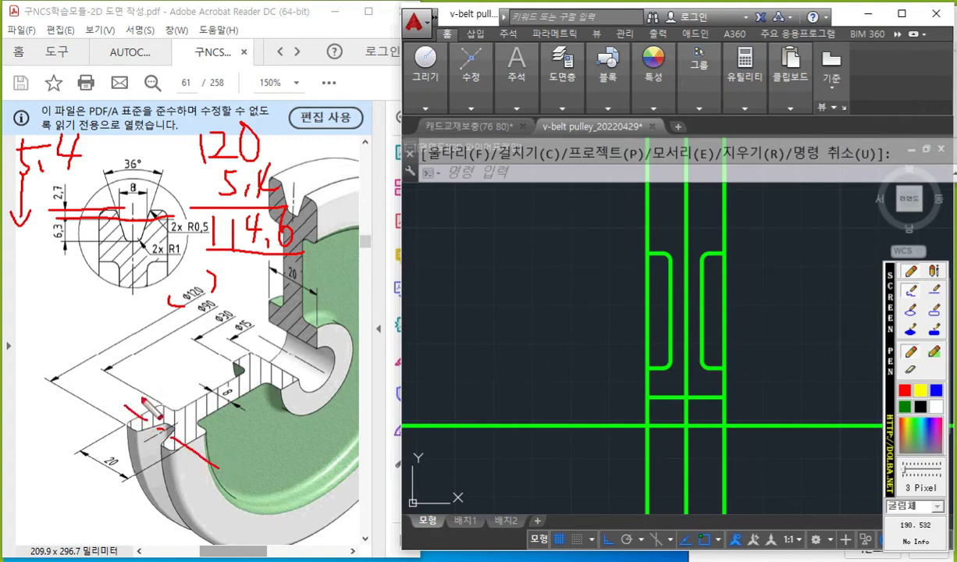
left_click_drag(143, 399, 231, 342)
mouse_move(148, 372)
left_mouse_down()
mouse_move(143, 402)
mouse_move(176, 393)
left_mouse_up()
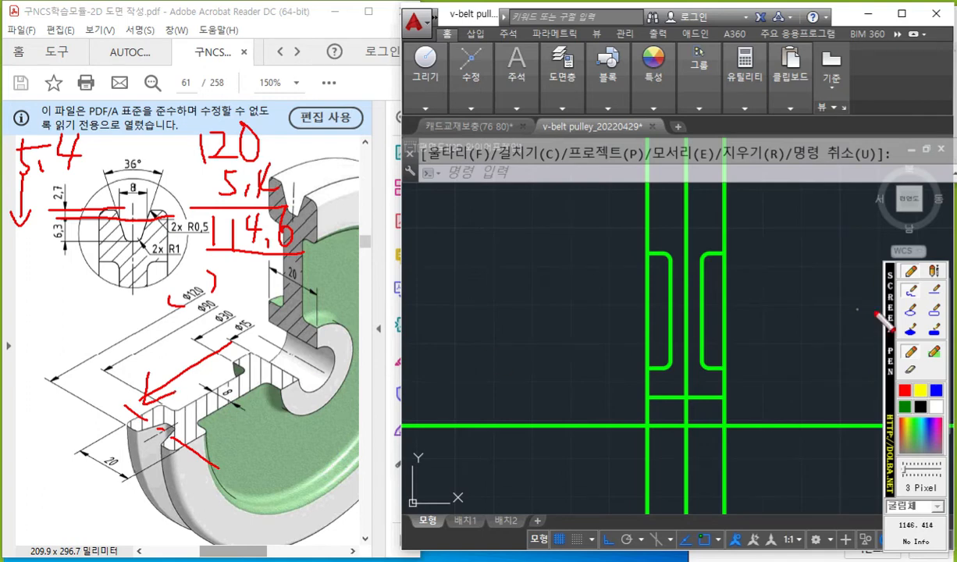
mouse_move(546, 437)
left_mouse_down()
mouse_move(533, 251)
mouse_move(552, 277)
left_mouse_up()
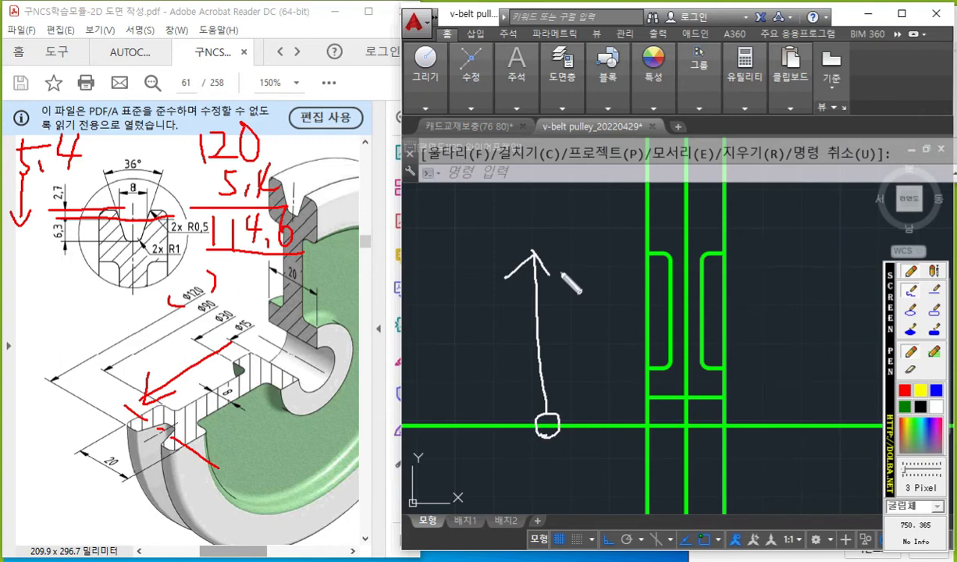
key("Escape")
middle_click_drag(548, 264, 547, 270)
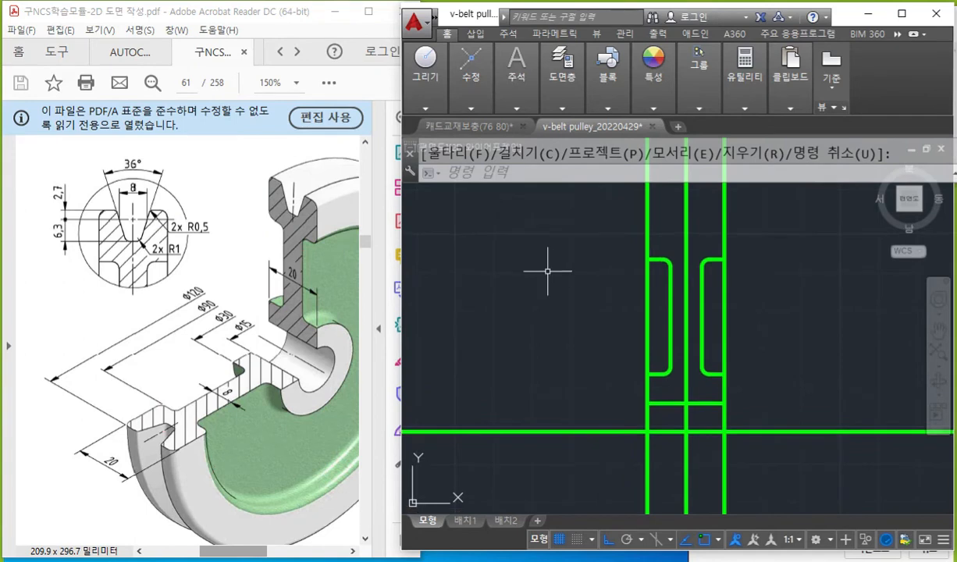
Start Offset and calculate its distance in the quick calculator as 120-5.4, divided by 2.
type("o")
key("Return")
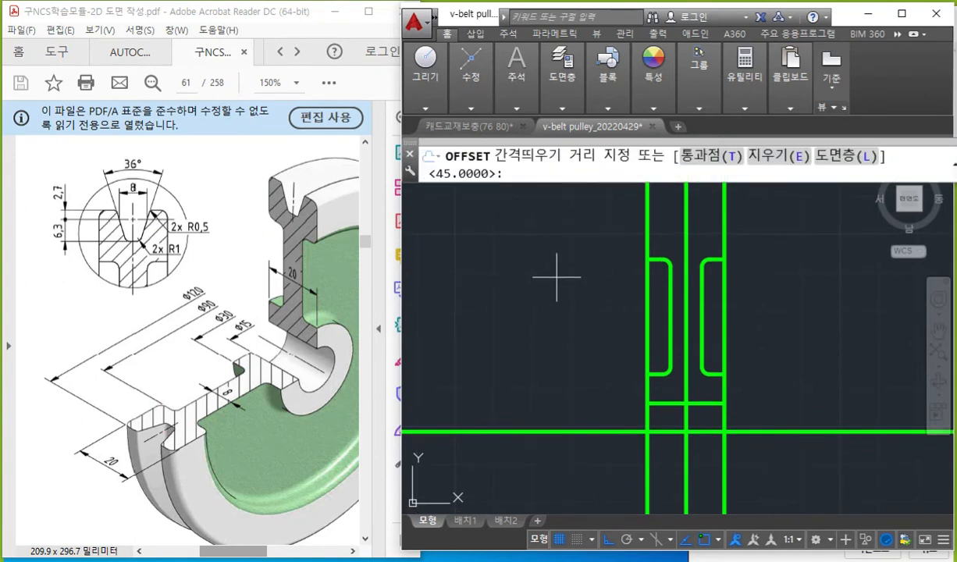
key("ctrl+8")
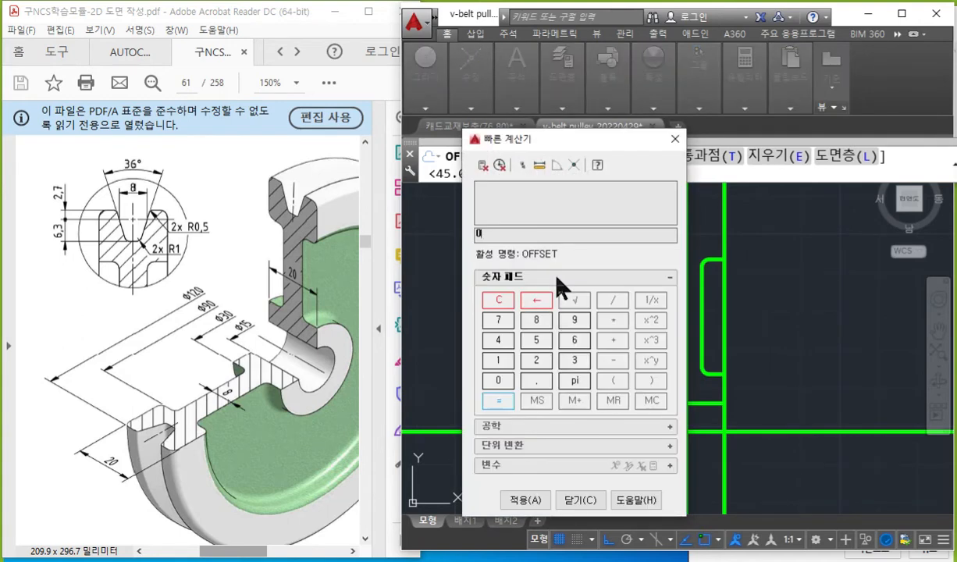
type("120-5.4")
key("Return")
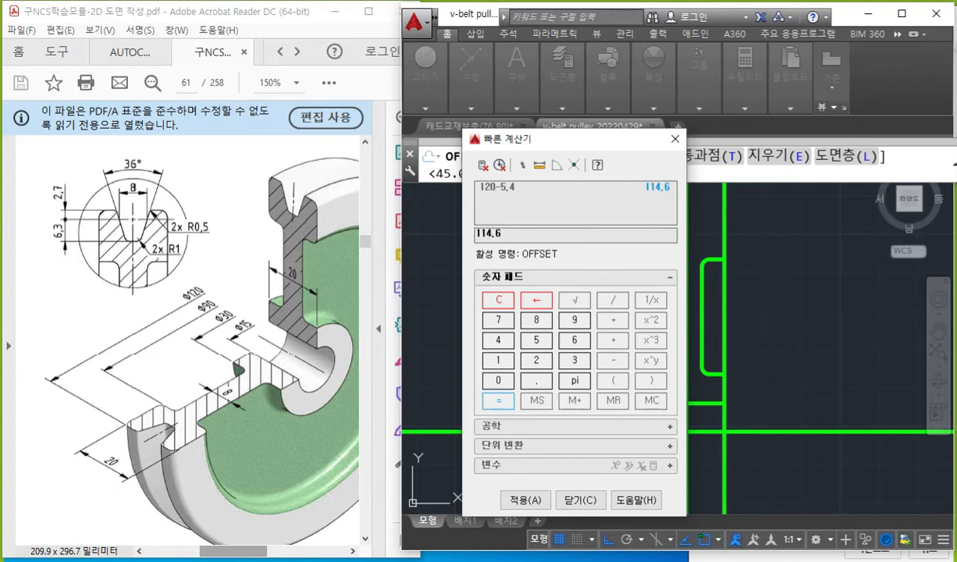
type("/2")
key("Return")
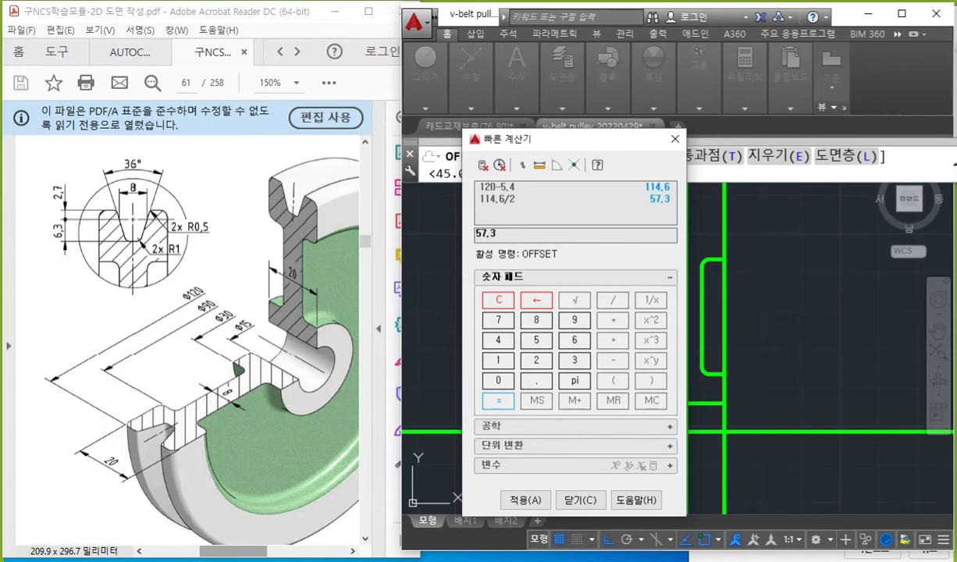
Circle the Ø120 and 2.7 dimensions on the PDF in red, write R60 beside Ø120 with the screen pen, and clear the marks.
key("F12")
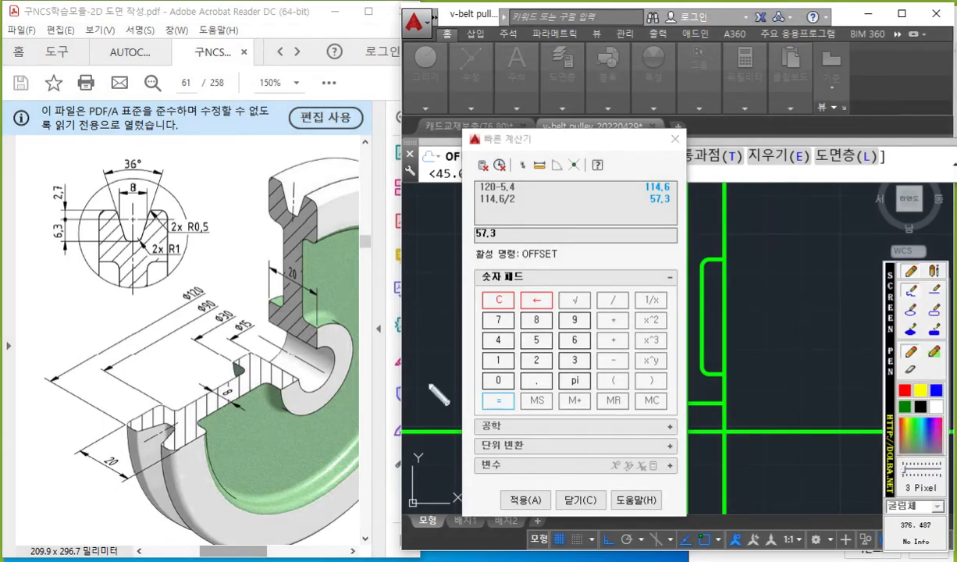
left_click(908, 393)
mouse_move(208, 296)
left_mouse_down()
mouse_move(172, 301)
mouse_move(213, 294)
left_mouse_up()
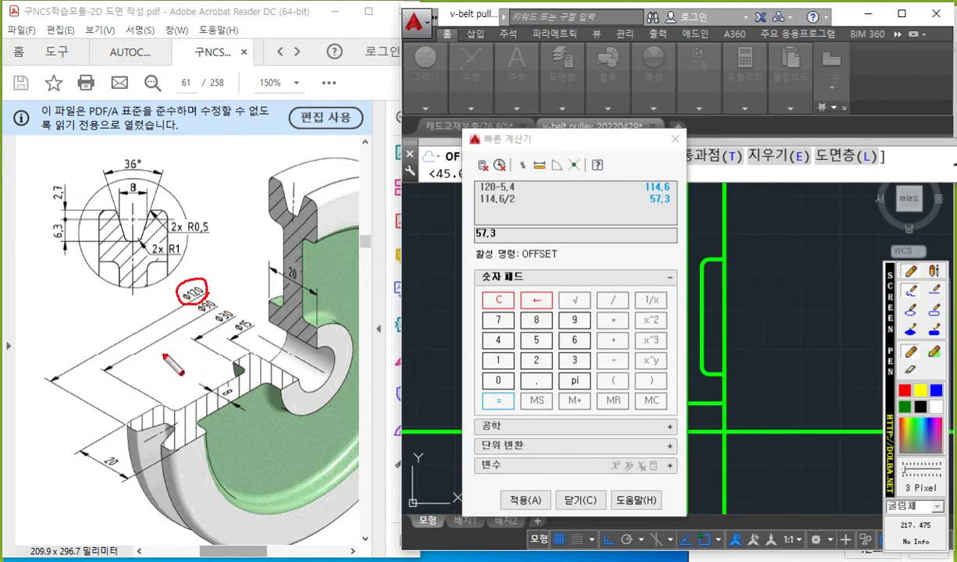
mouse_move(148, 301)
left_mouse_down()
mouse_move(129, 326)
mouse_move(143, 320)
left_mouse_up()
mouse_move(156, 301)
left_mouse_down()
mouse_move(166, 314)
mouse_move(154, 302)
left_mouse_up()
mouse_move(92, 306)
left_mouse_down()
mouse_move(98, 334)
mouse_move(98, 326)
mouse_move(118, 348)
left_mouse_up()
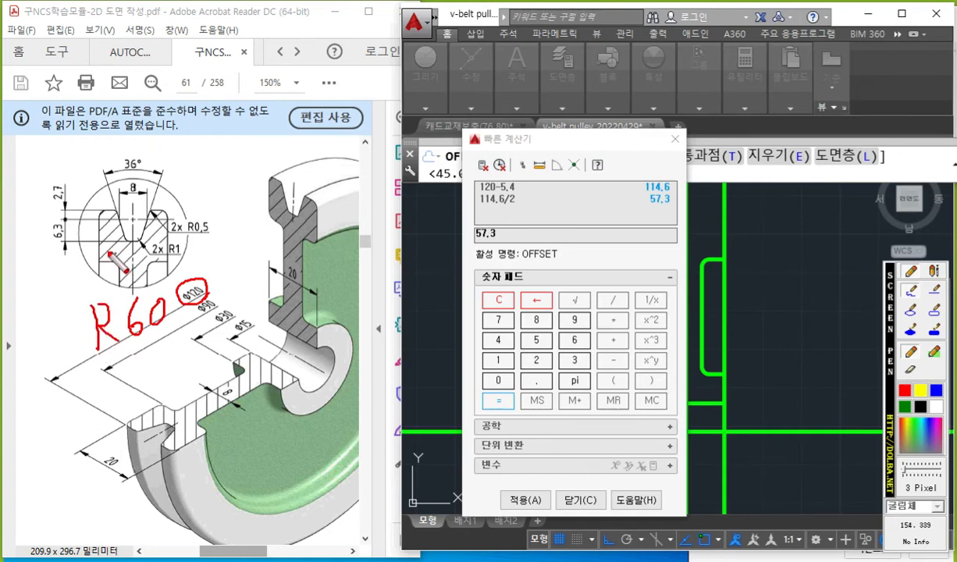
mouse_move(67, 203)
left_mouse_down()
mouse_move(69, 164)
mouse_move(57, 213)
left_mouse_up()
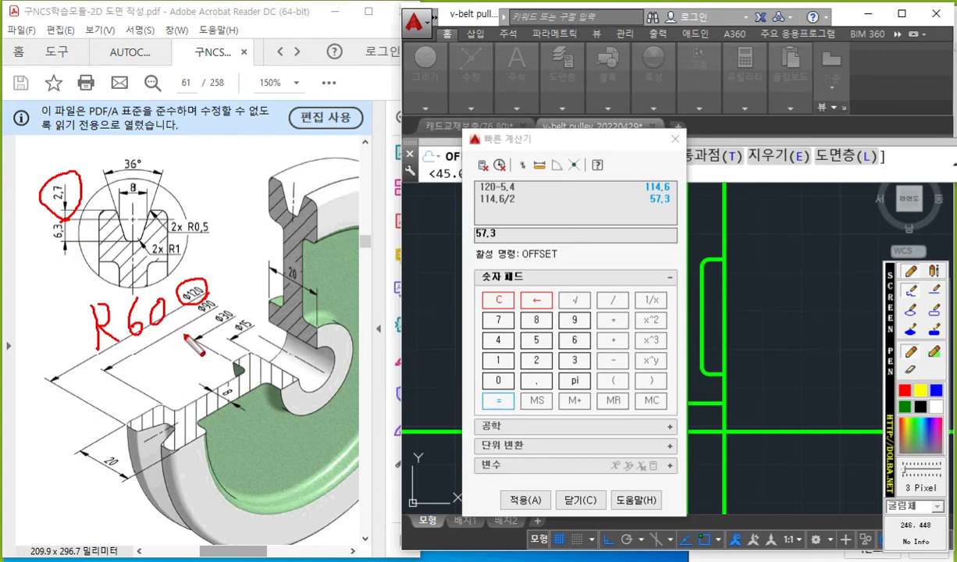
key("Escape")
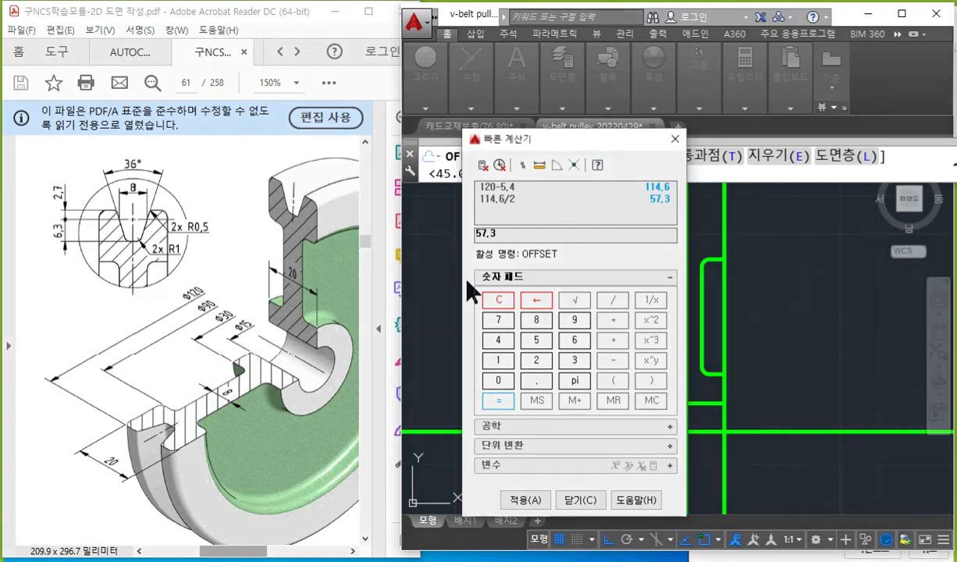
Apply the calculated 57.3 as the offset distance and offset the horizontal axis line upward.
left_click(528, 501)
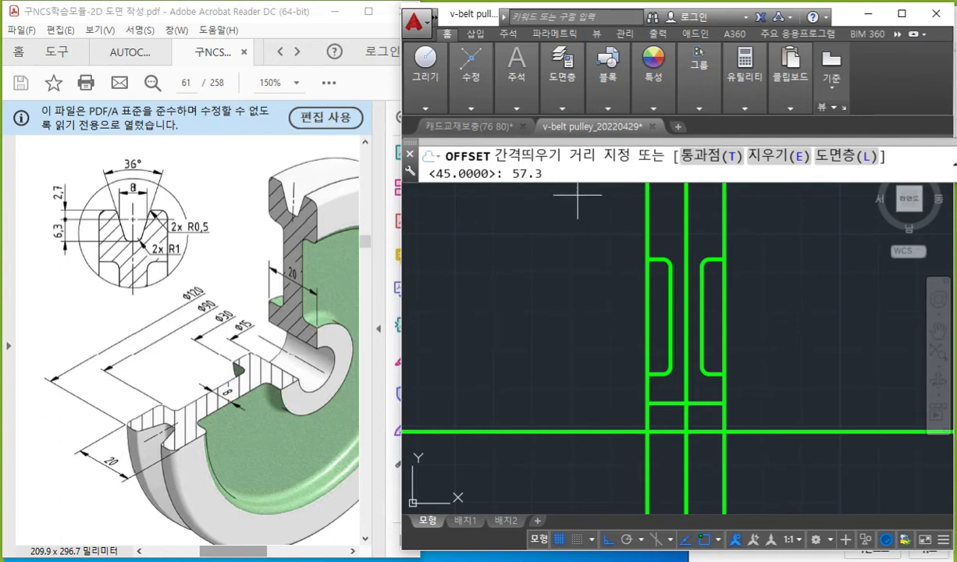
key("Return")
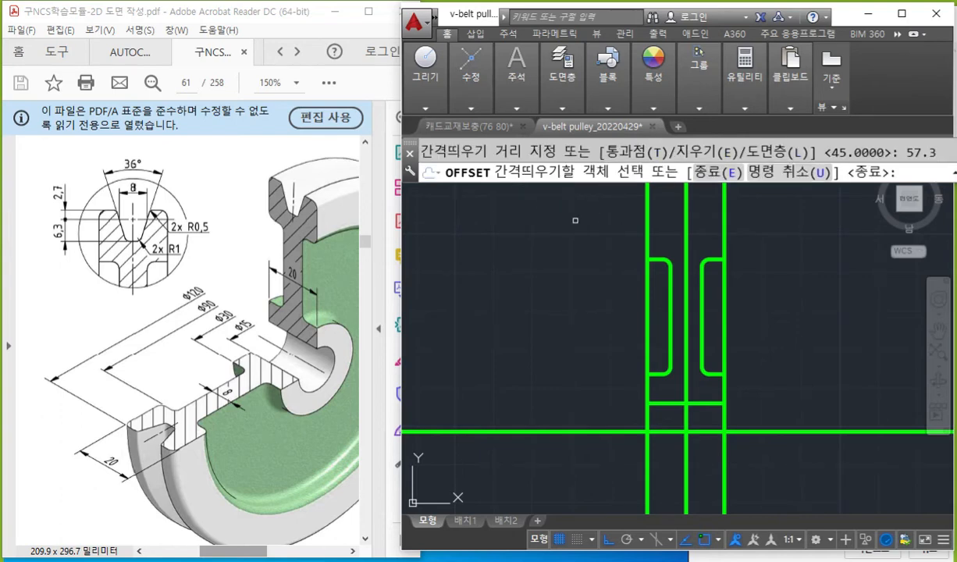
left_click(597, 432)
left_click(572, 240)
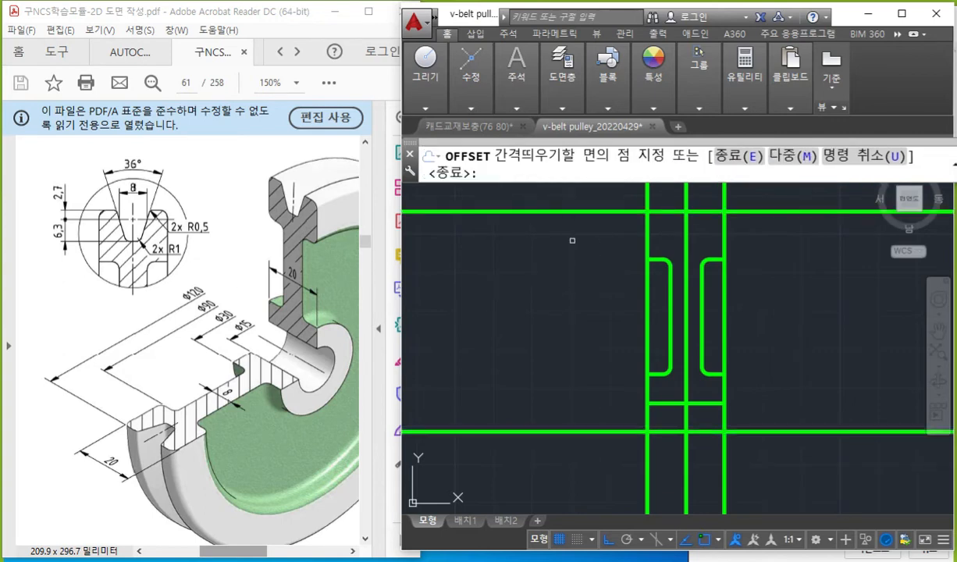
key("Return")
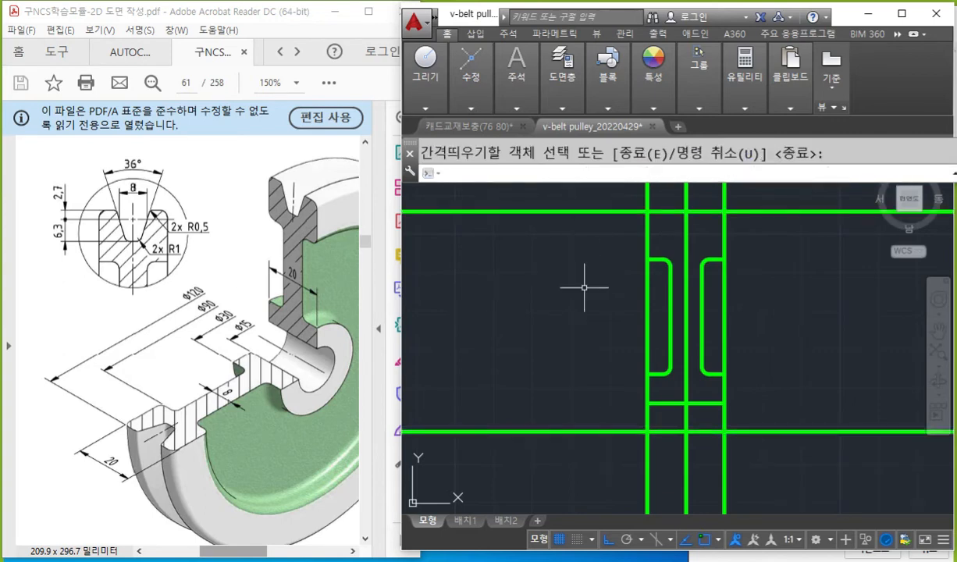
Move the upper horizontal offset line to the cen layer and clear the selection.
middle_click_drag(584, 287, 590, 310)
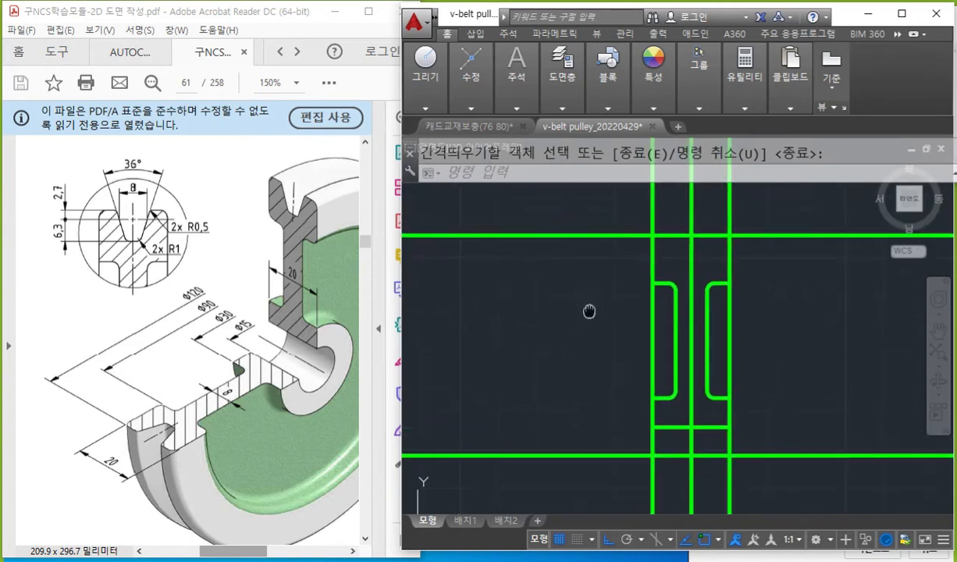
left_click(591, 265)
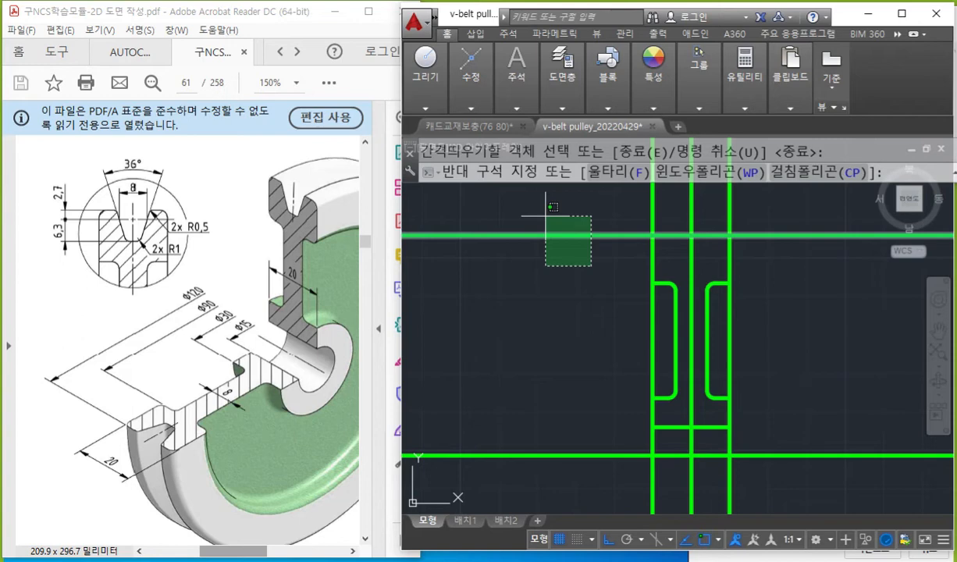
left_click(545, 216)
left_click(608, 74)
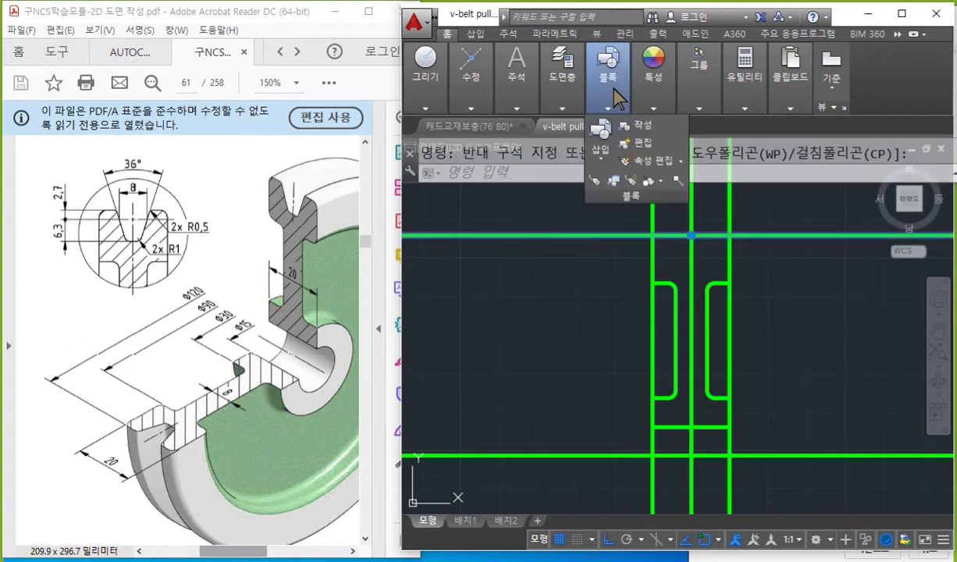
left_click(547, 106)
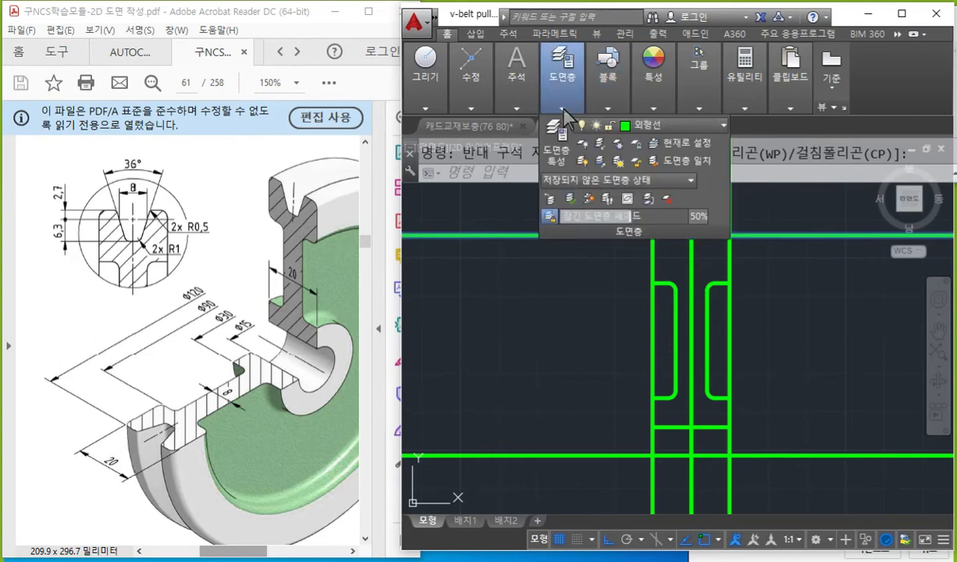
left_click(662, 126)
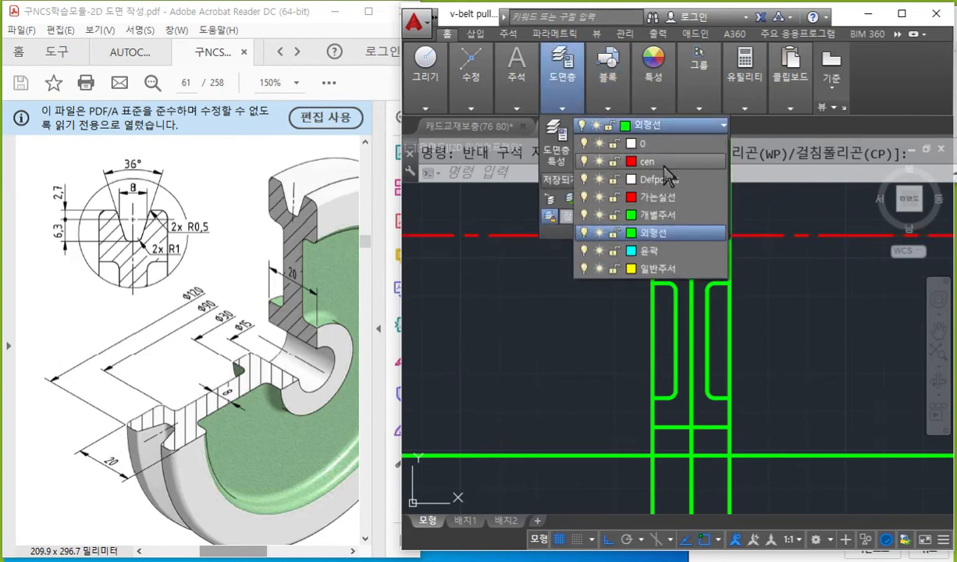
left_click(665, 164)
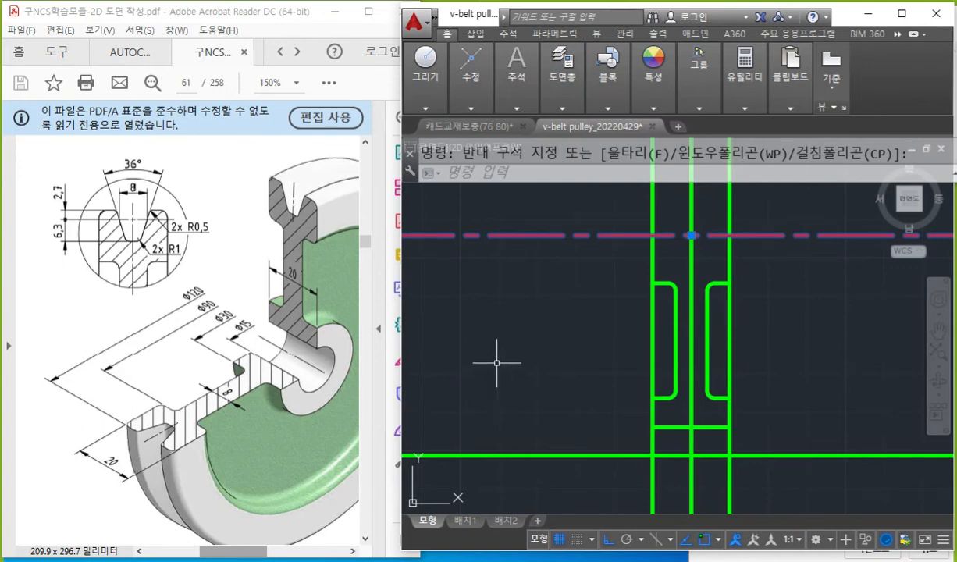
key("Escape")
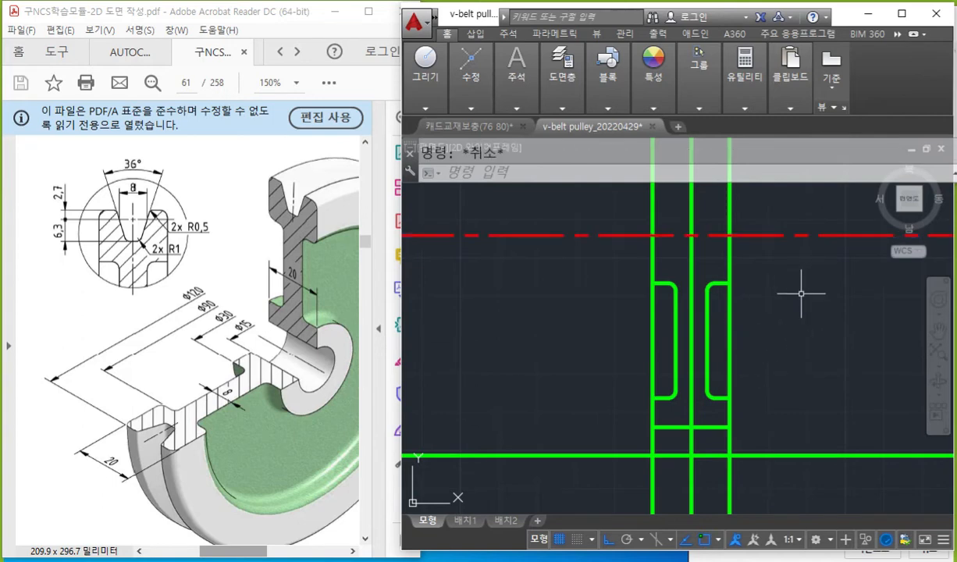
Draw a white upward arrow labelled 2.7 from the pitch line, trace the detail view's outer edge in red on the PDF, and clear the marks.
middle_click_drag(797, 293, 769, 305)
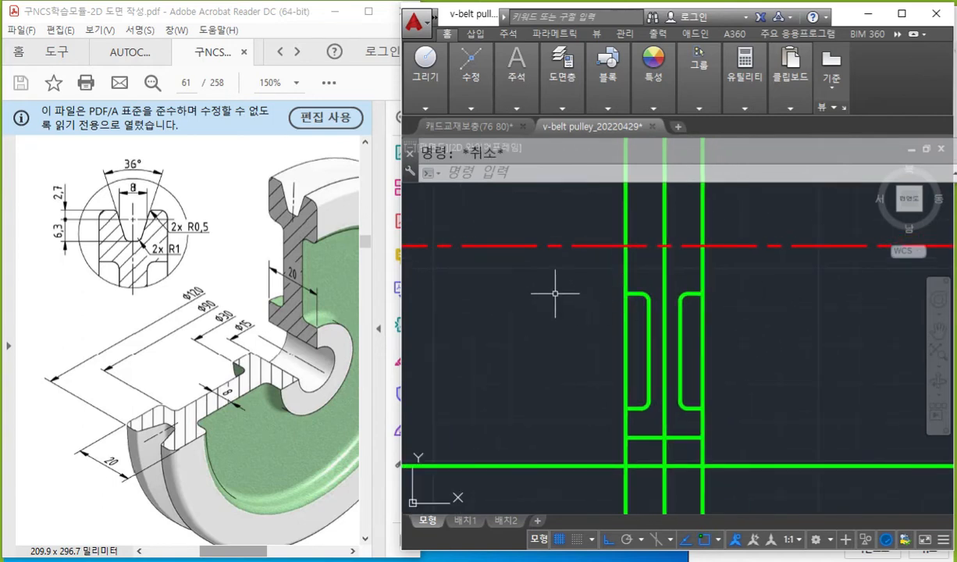
key("F12")
left_click(934, 404)
left_click_drag(509, 248, 513, 255)
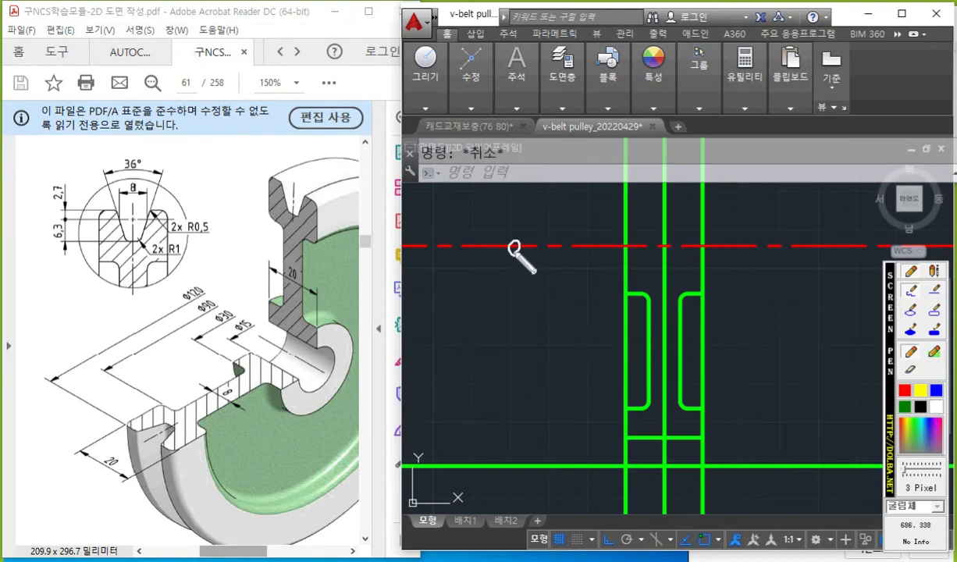
mouse_move(513, 244)
left_mouse_down()
mouse_move(513, 207)
mouse_move(525, 219)
left_mouse_up()
mouse_move(434, 212)
left_mouse_down()
mouse_move(482, 239)
mouse_move(490, 219)
left_mouse_up()
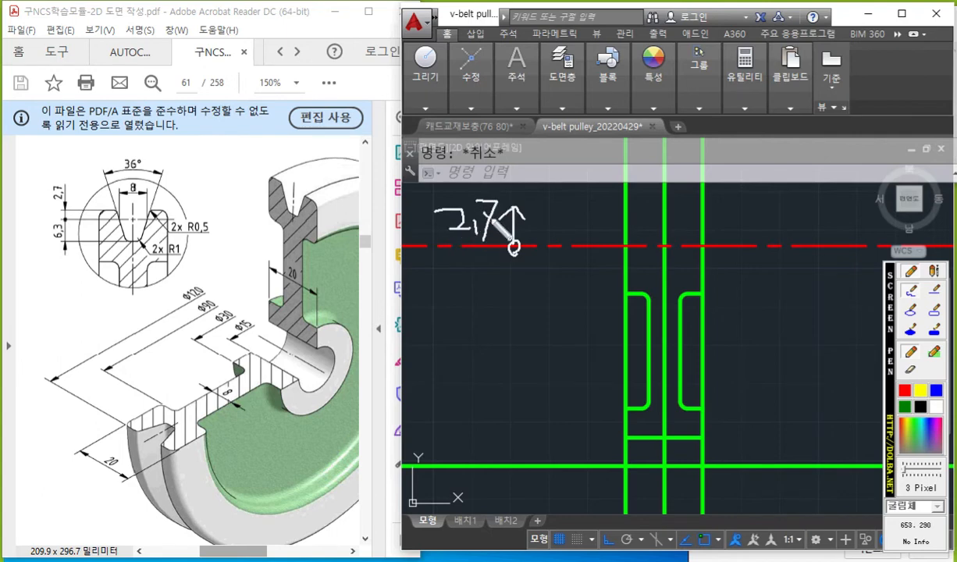
left_click(905, 390)
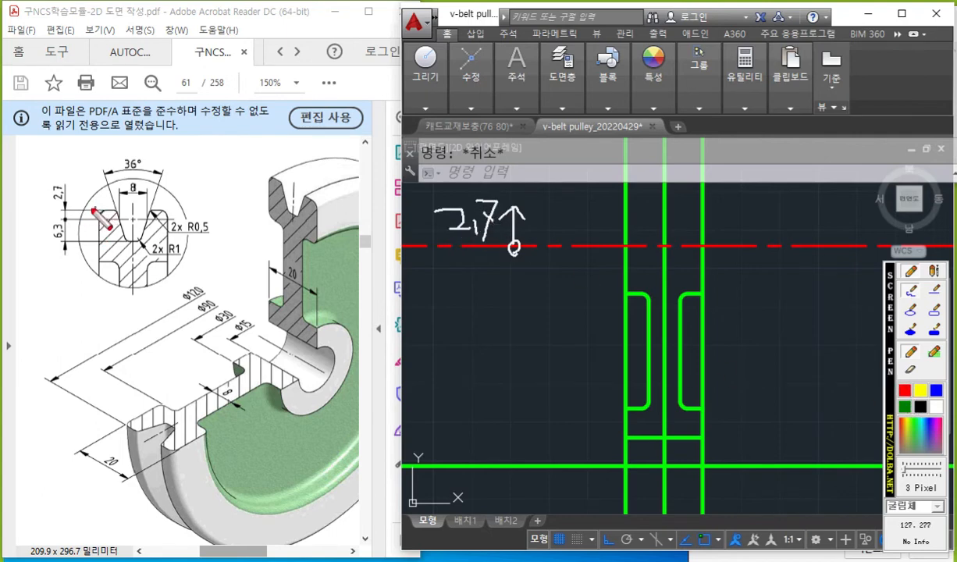
left_click_drag(88, 210, 167, 210)
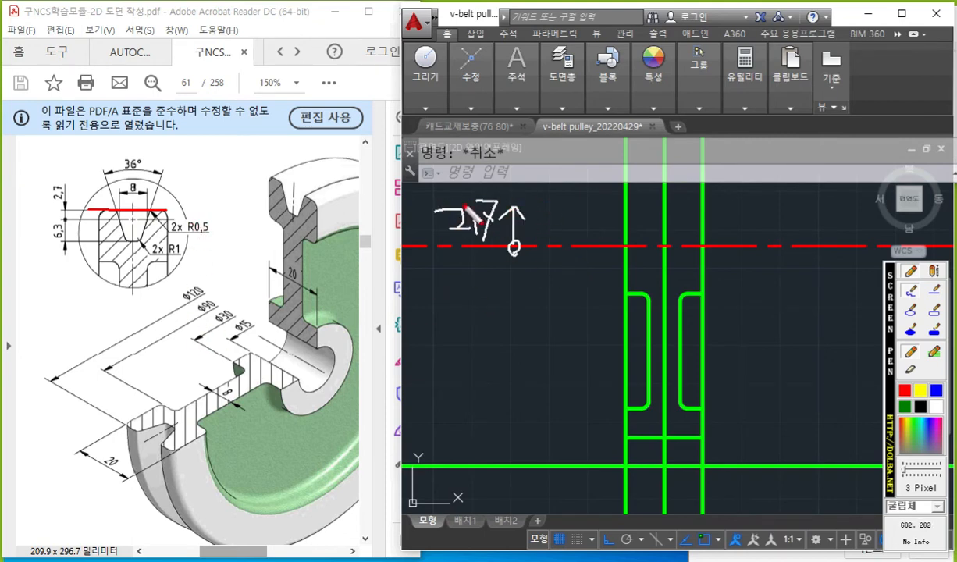
key("Escape")
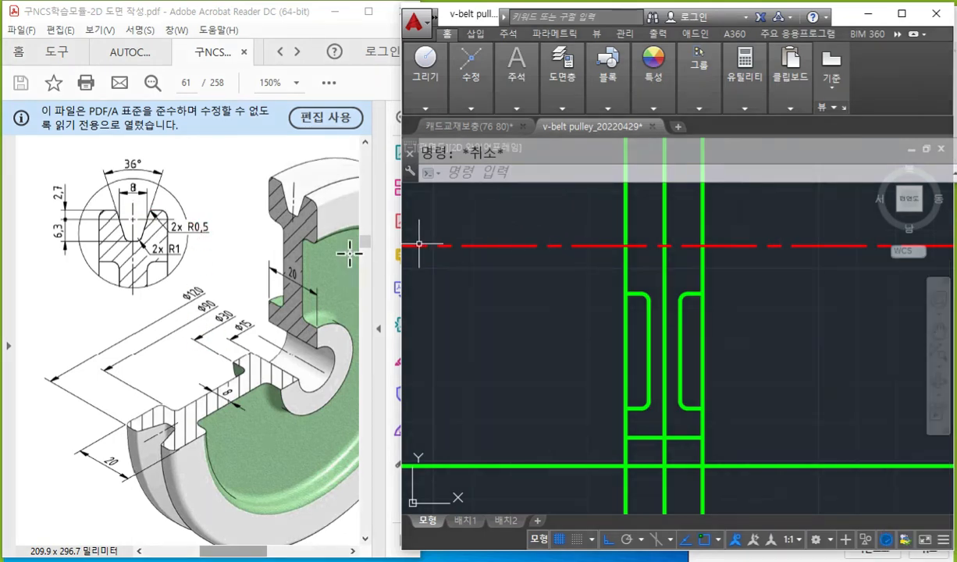
Circle the upper part of the vertical centre line in red with the screen pen and clear the mark.
key("F9")
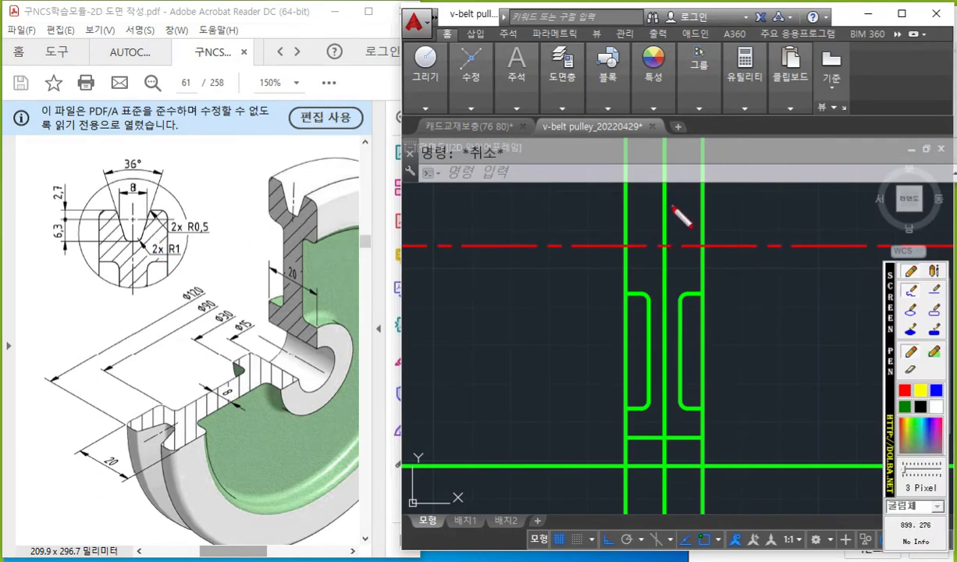
left_click_drag(662, 206, 670, 212)
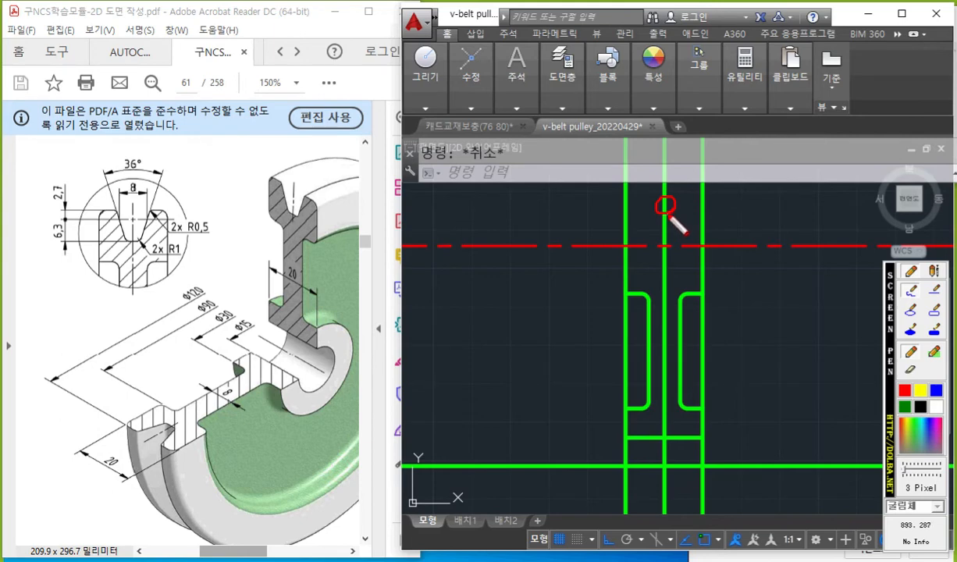
key("Escape")
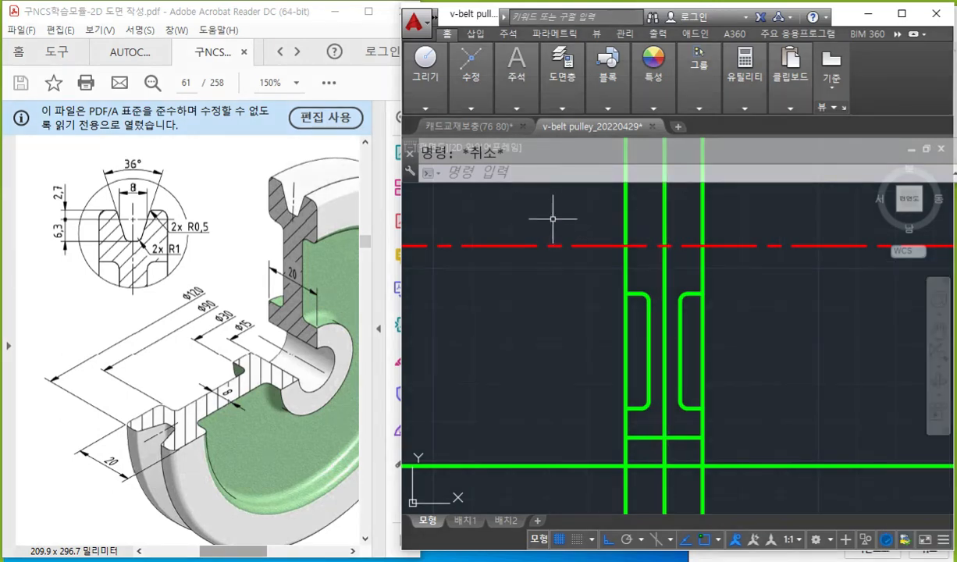
Match the properties of the red horizontal pitch line onto the green vertical line midway between the pulley's sides.
type("ma")
key("Return")
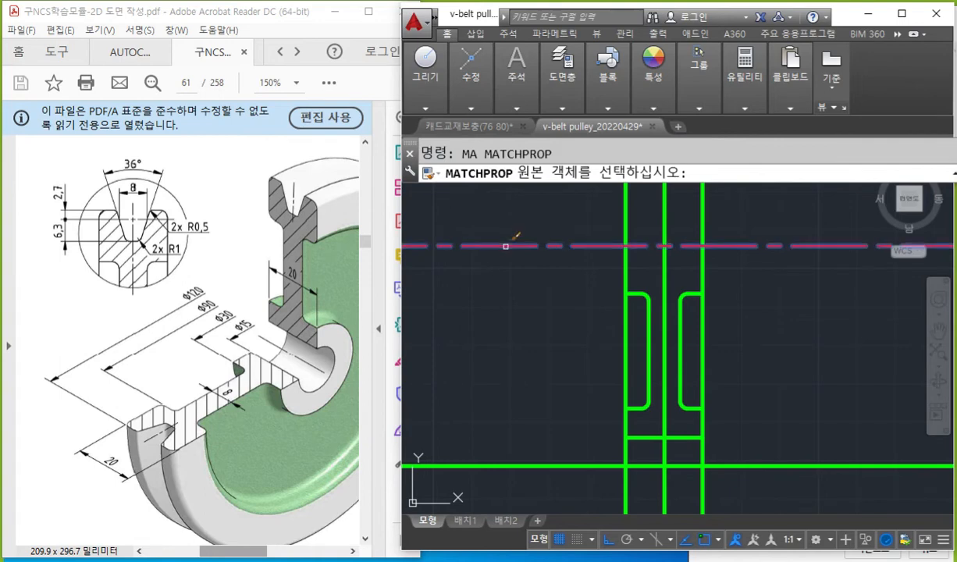
left_click(506, 246)
left_click(665, 211)
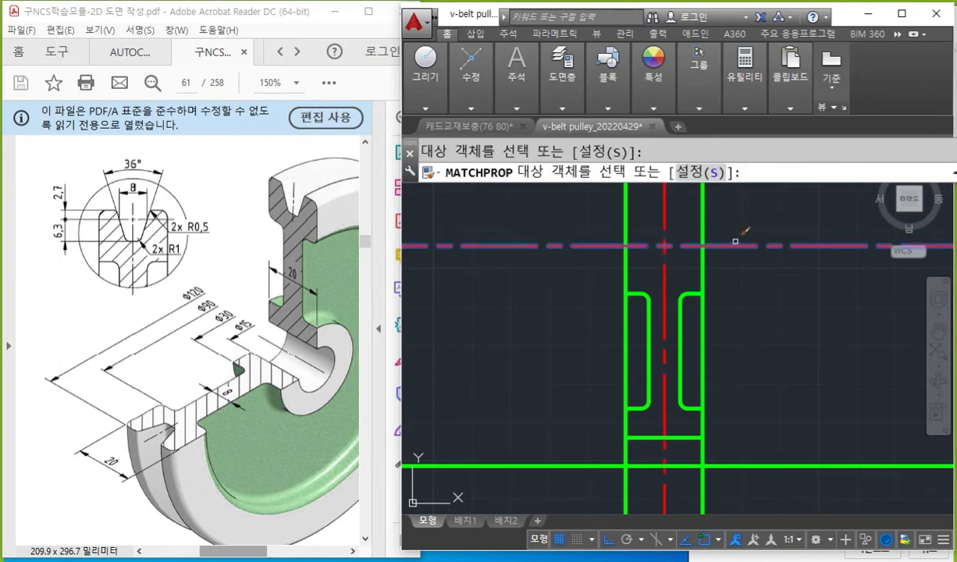
left_click(678, 267)
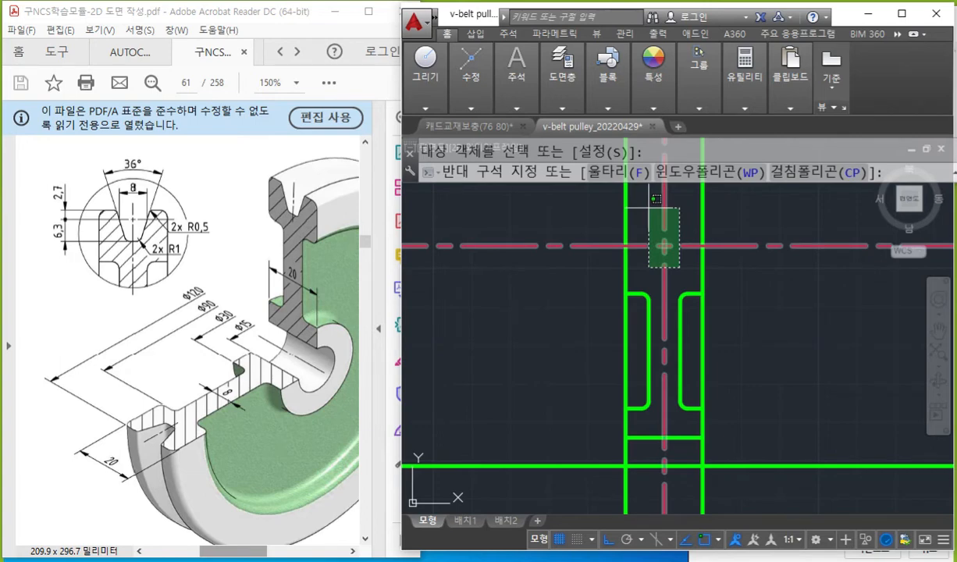
Trace the axis, pitch line, vertical centre line and groove outline in red on the PDF, clear the marks and end the open window selection.
key("F12")
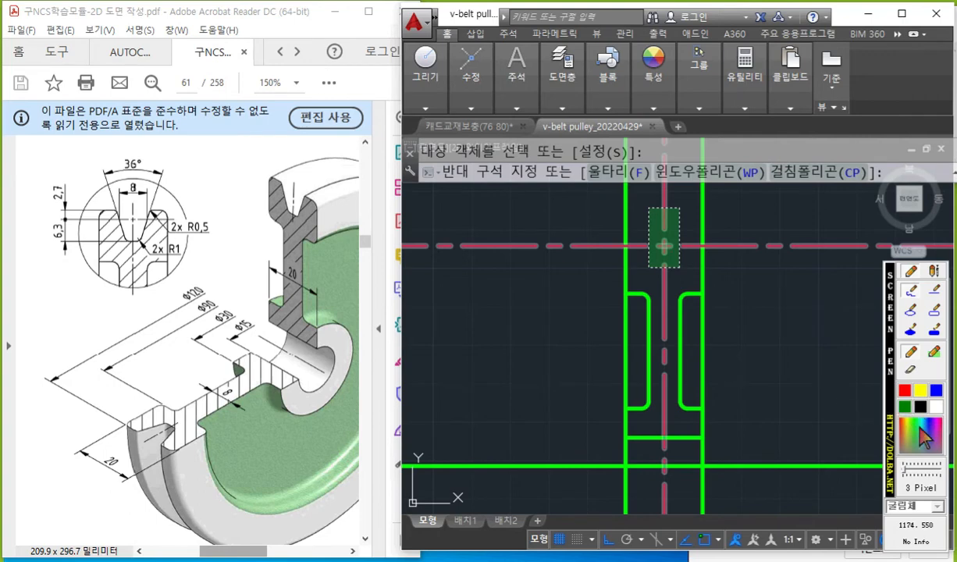
mouse_move(233, 327)
left_mouse_down()
mouse_move(274, 338)
mouse_move(344, 386)
left_mouse_up()
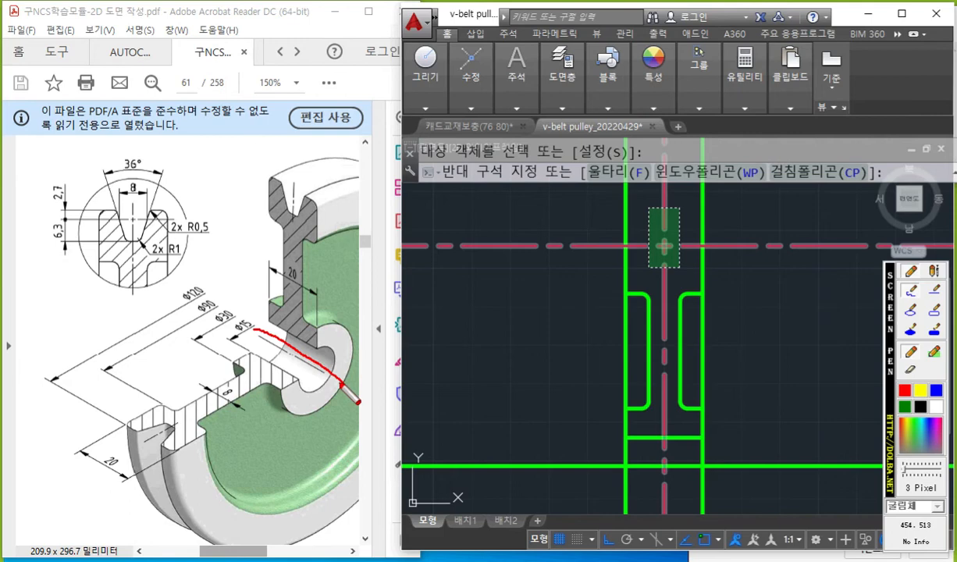
left_click_drag(243, 178, 338, 227)
mouse_move(328, 350)
left_mouse_down()
mouse_move(312, 217)
mouse_move(341, 251)
left_mouse_up()
left_click_drag(288, 139, 293, 270)
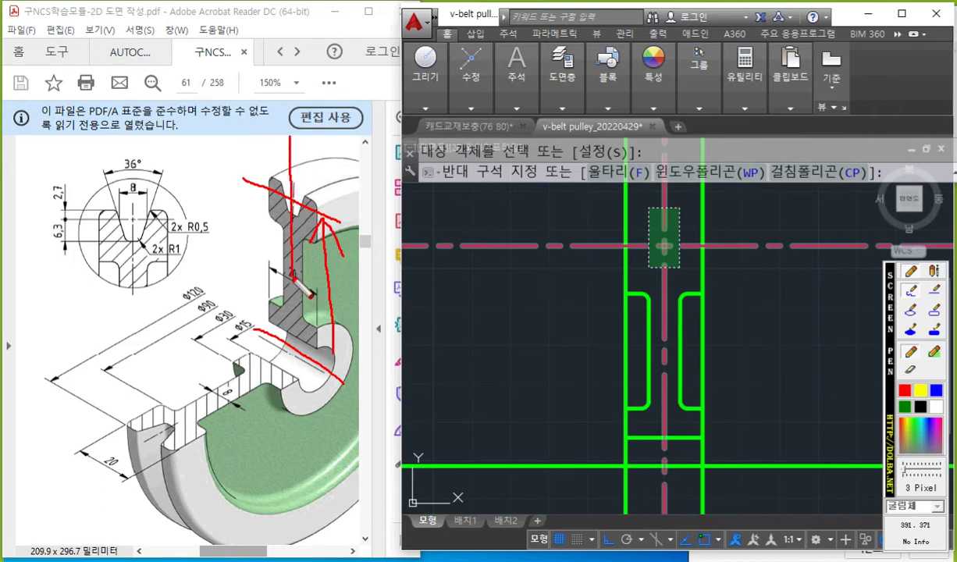
left_click_drag(158, 201, 142, 242)
left_click_drag(109, 199, 143, 242)
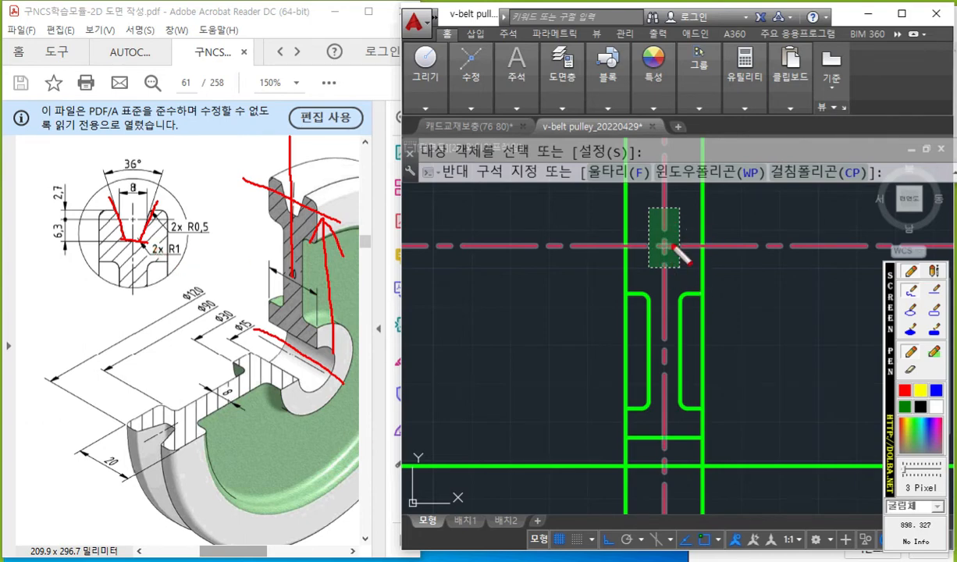
key("Escape")
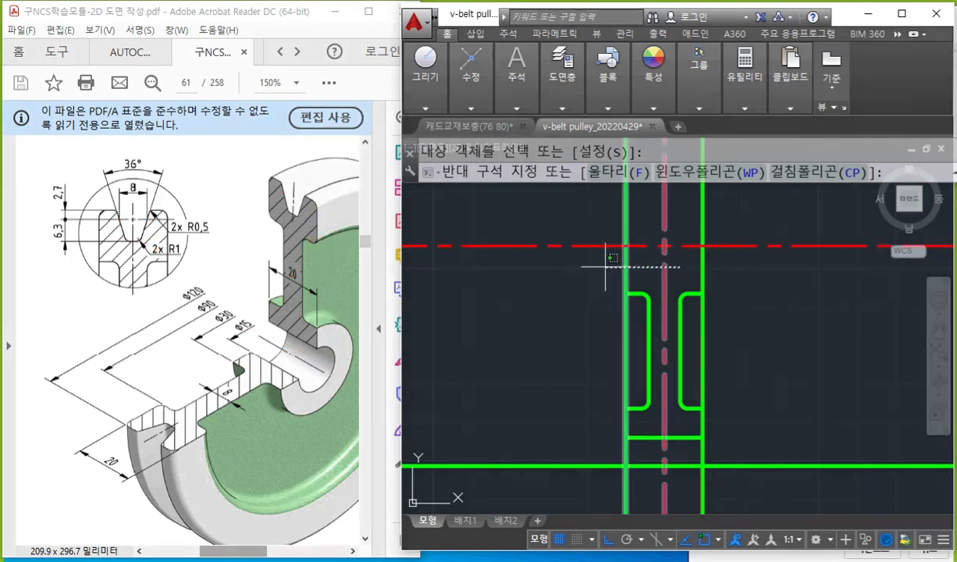
left_click(750, 288)
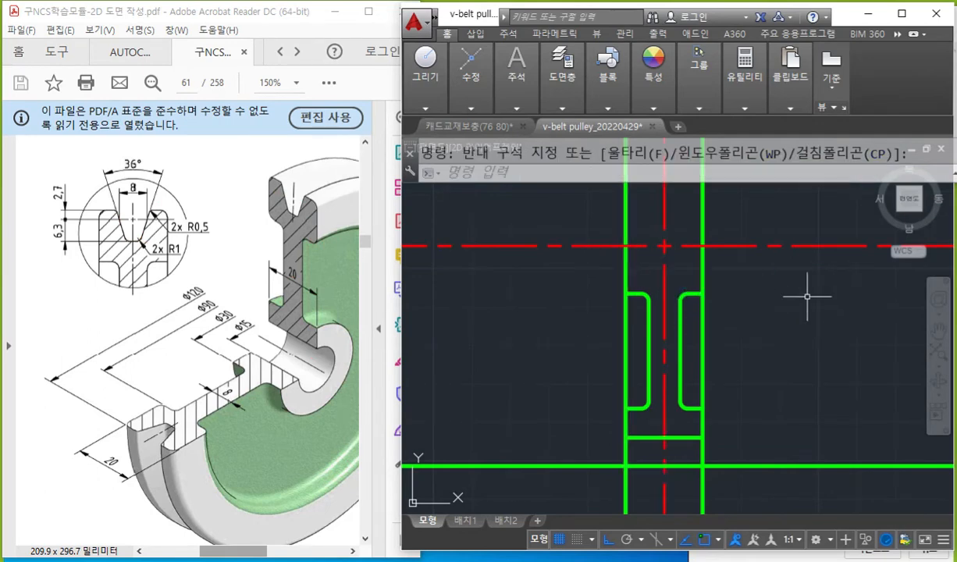
Write 2.7 and 상세 in red beside the PDF's circled groove detail with the screen pen.
key("F9")
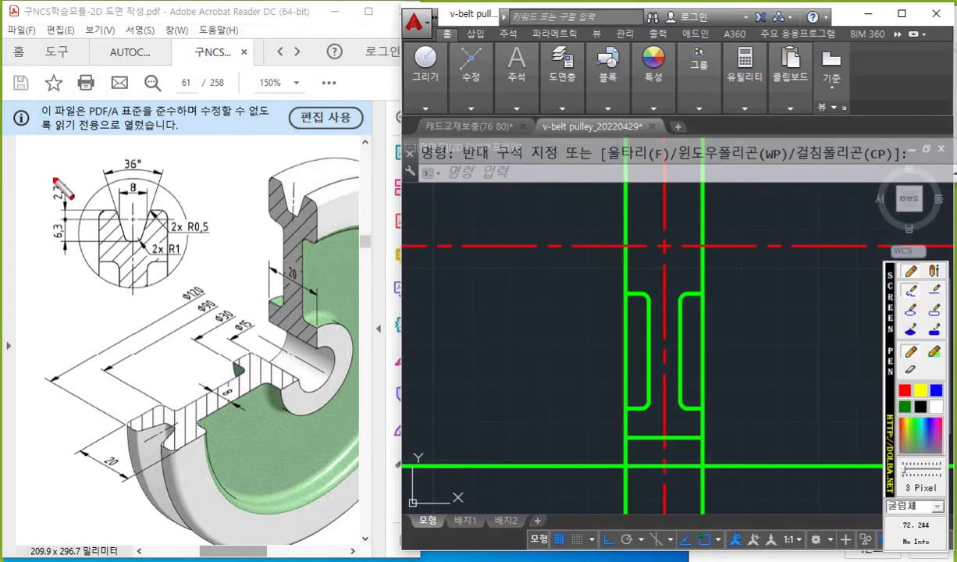
mouse_move(33, 171)
left_mouse_down()
mouse_move(40, 196)
mouse_move(76, 186)
mouse_move(75, 197)
left_mouse_up()
mouse_move(105, 280)
left_mouse_down()
mouse_move(93, 299)
mouse_move(117, 300)
left_mouse_up()
left_click_drag(115, 292, 123, 290)
mouse_move(114, 303)
left_mouse_down()
mouse_move(108, 314)
mouse_move(118, 309)
left_mouse_up()
mouse_move(123, 296)
left_mouse_down()
mouse_move(135, 307)
mouse_move(147, 290)
left_mouse_up()
left_click_drag(149, 277, 159, 316)
Circle the groove on the PDF section, draw an arrow to the detail view, and label the section 1:1 and the detail 2:1.
mouse_move(335, 248)
left_mouse_down()
mouse_move(303, 252)
mouse_move(328, 201)
mouse_move(310, 247)
left_mouse_up()
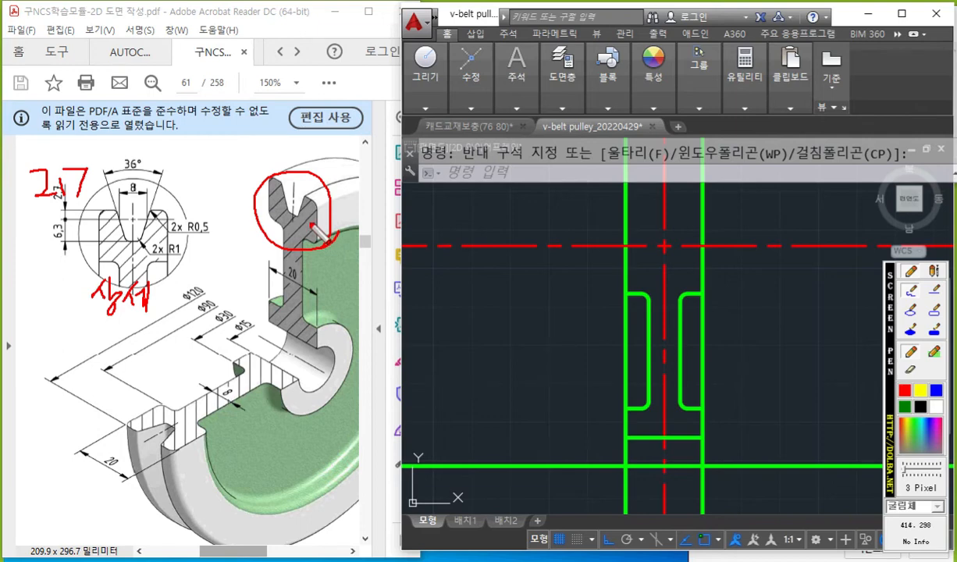
mouse_move(269, 178)
left_mouse_down()
mouse_move(166, 181)
mouse_move(197, 188)
left_mouse_up()
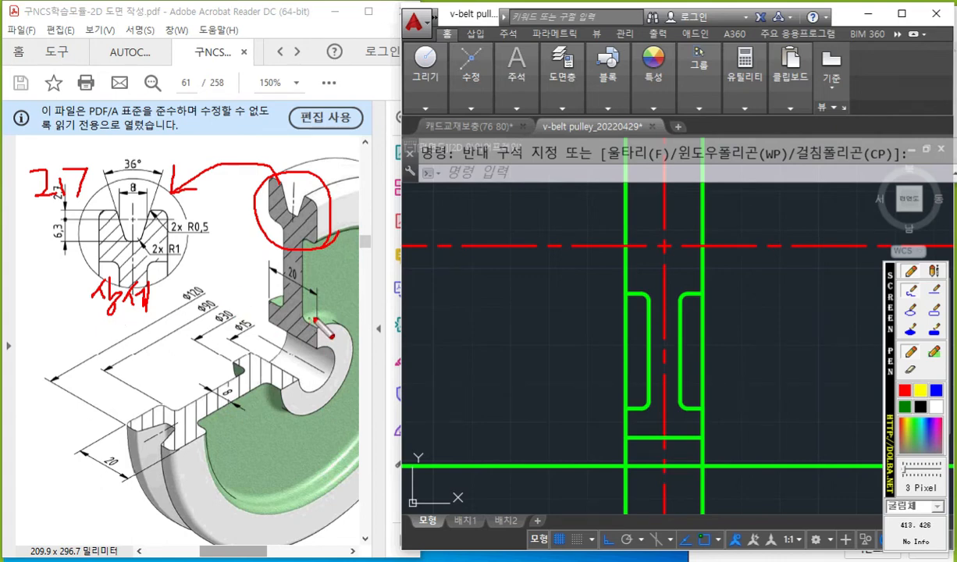
mouse_move(332, 281)
left_mouse_down()
mouse_move(321, 310)
mouse_move(347, 304)
left_mouse_up()
left_click_drag(165, 289, 183, 308)
left_click_drag(199, 269, 199, 301)
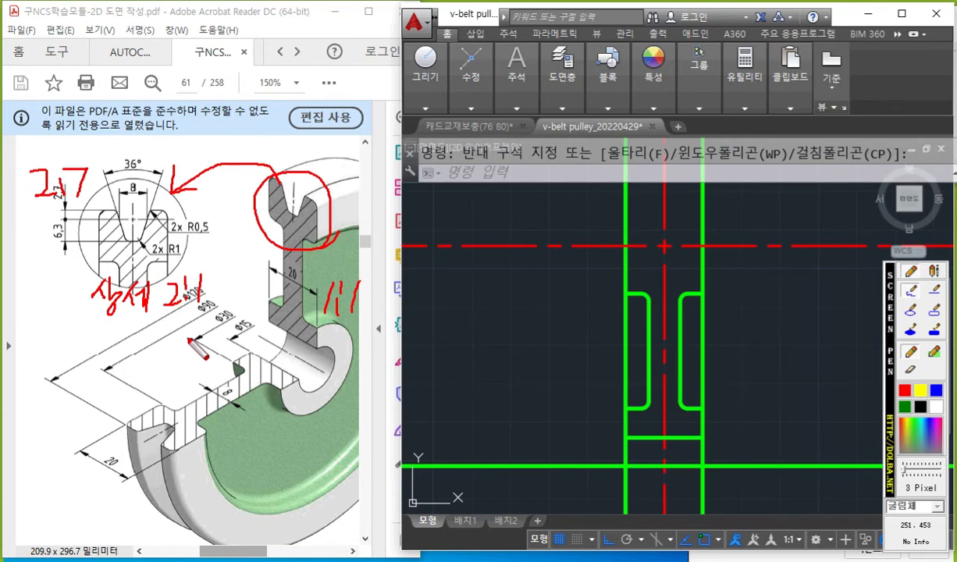
Write 부분확대 below the detail label, circle the 1:1 scale note, and underline both detail captions in red.
mouse_move(60, 326)
left_mouse_down()
mouse_move(60, 347)
mouse_move(108, 349)
left_mouse_up()
left_click_drag(97, 349, 112, 366)
left_click_drag(117, 316, 129, 326)
mouse_move(116, 335)
left_mouse_down()
mouse_move(131, 334)
mouse_move(123, 348)
mouse_move(141, 349)
left_mouse_up()
mouse_move(142, 340)
left_mouse_down()
mouse_move(150, 338)
mouse_move(148, 367)
mouse_move(166, 331)
mouse_move(166, 359)
left_mouse_up()
mouse_move(172, 325)
left_mouse_down()
mouse_move(172, 364)
mouse_move(178, 342)
left_mouse_up()
left_click_drag(182, 318, 182, 371)
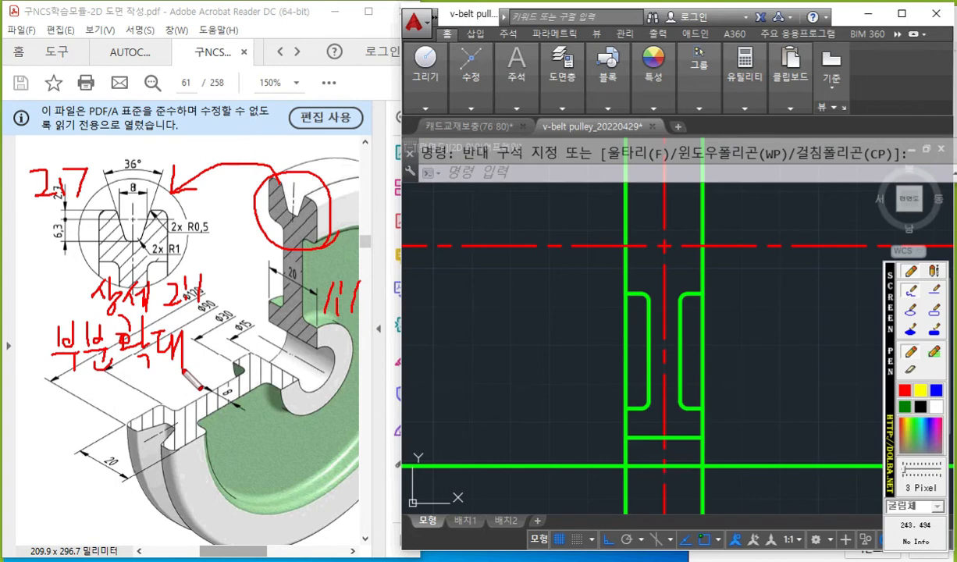
mouse_move(373, 317)
left_mouse_down()
mouse_move(383, 294)
mouse_move(371, 314)
left_mouse_up()
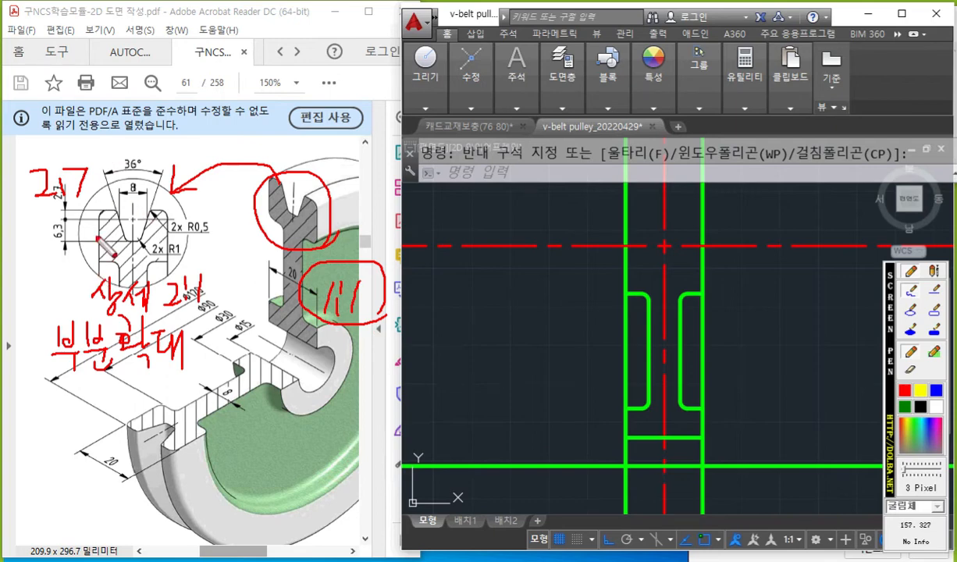
left_click_drag(65, 311, 227, 297)
left_click_drag(41, 378, 177, 372)
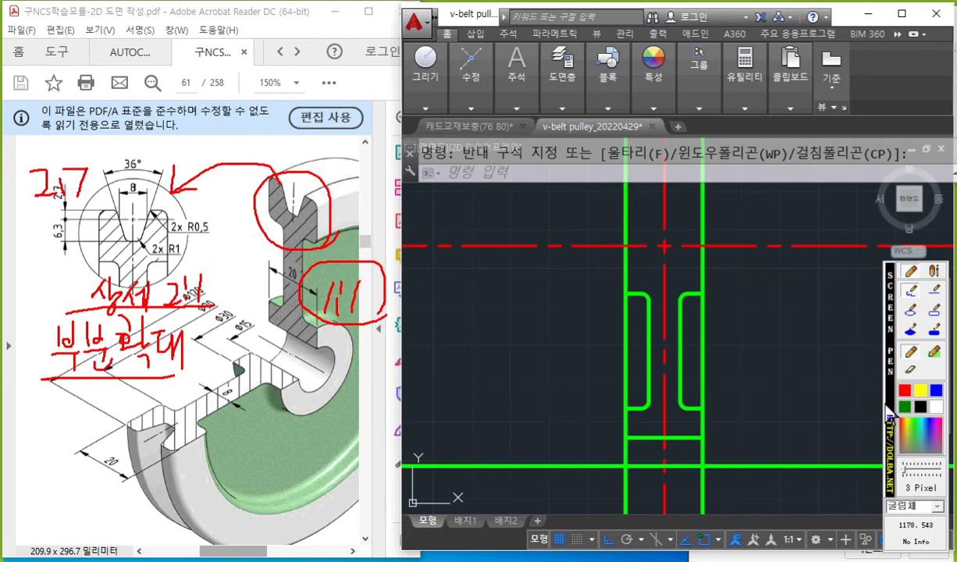
Draw a white arrow labelled 2.7 upward from the pitch line and clear all screen-pen marks.
left_click(936, 406)
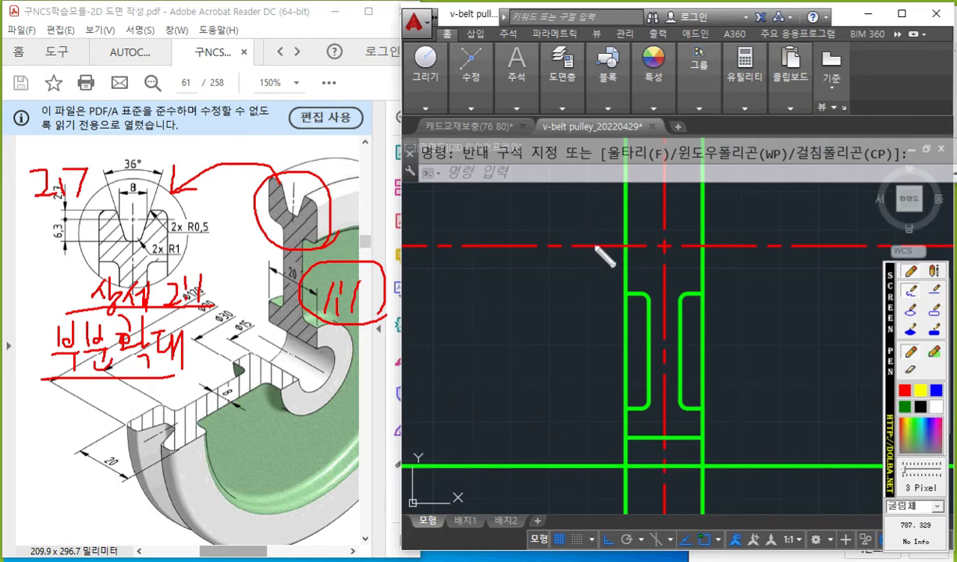
mouse_move(585, 247)
left_mouse_down()
mouse_move(580, 203)
mouse_move(574, 210)
mouse_move(591, 225)
left_mouse_up()
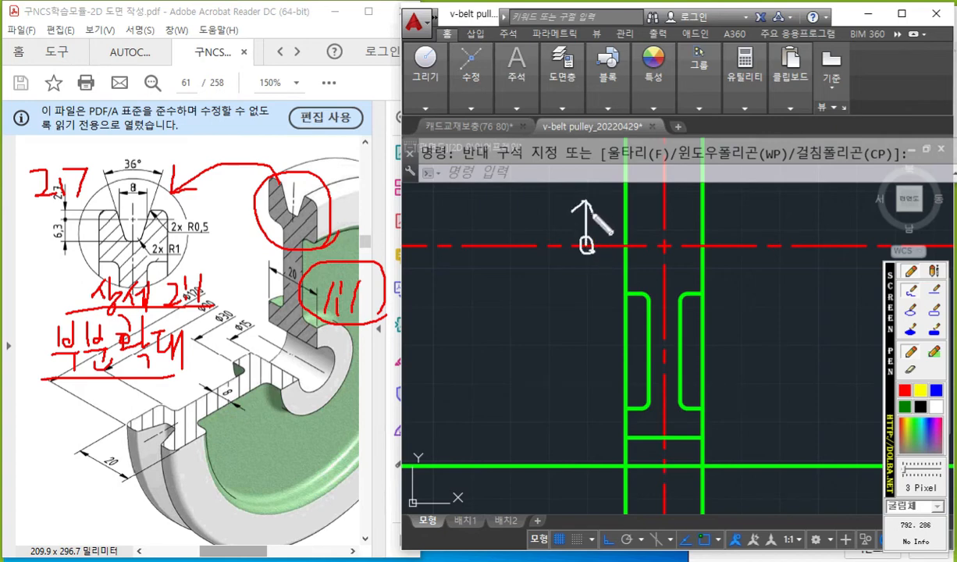
left_click_drag(501, 206, 544, 221)
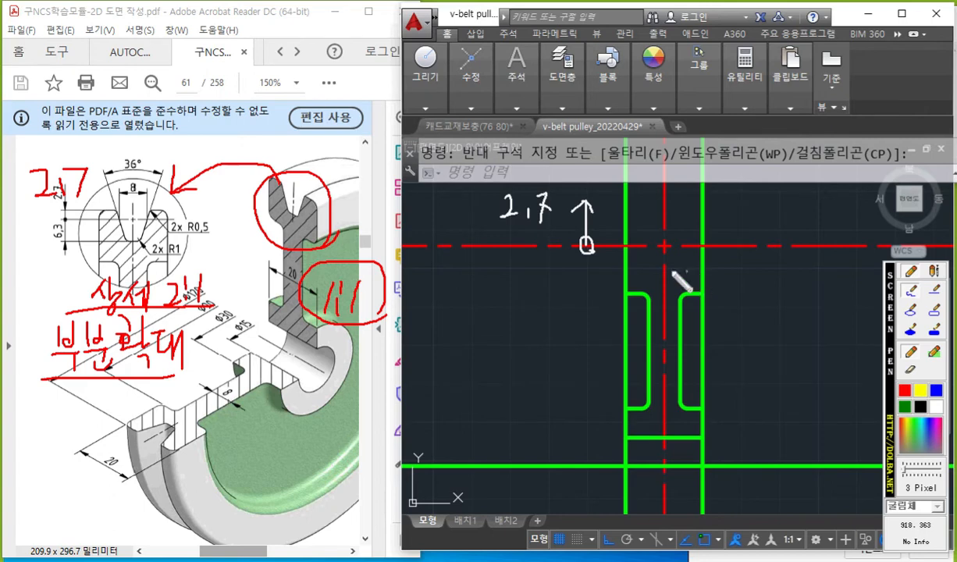
key("Escape")
Offset the horizontal pitch line upward by 2.7 and end the Offset command.
scroll(614, 231, "up", 2)
middle_click_drag(617, 232, 562, 252)
scroll(548, 280, "up", 2)
type("o")
key("space")
type("2.7")
key("space")
left_click(550, 297)
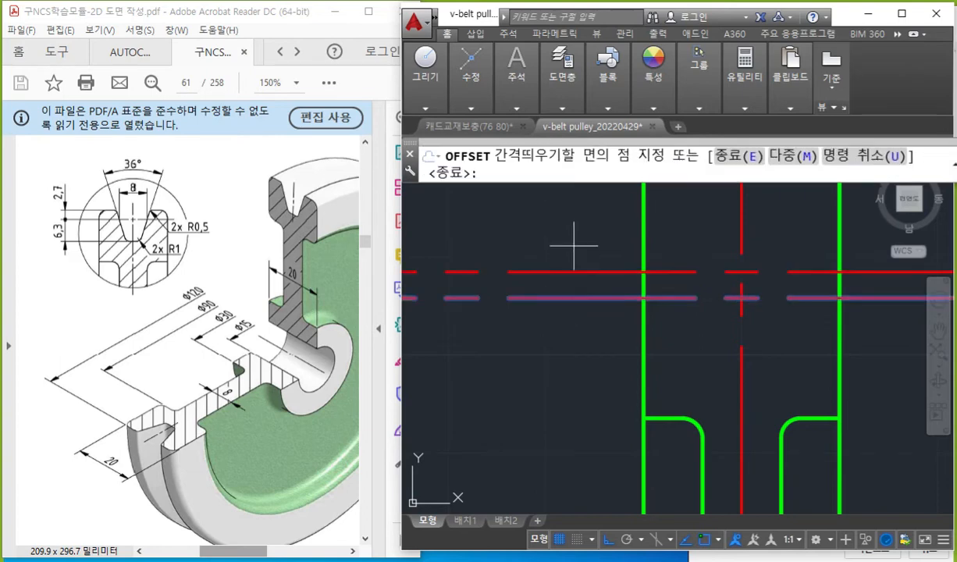
left_click(574, 228)
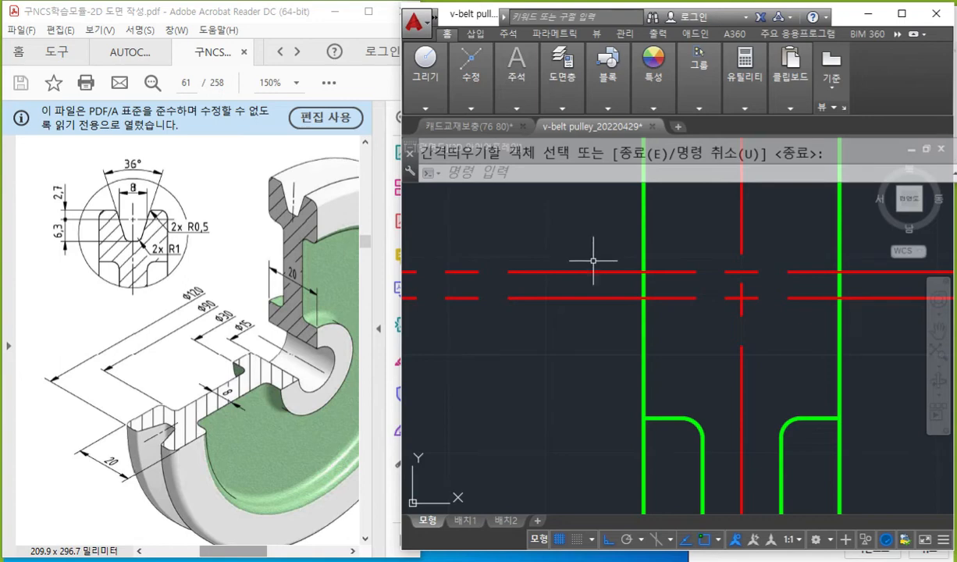
key("Escape")
Match the properties of the pulley's green side line onto the new offset line above the pitch line.
type("ma")
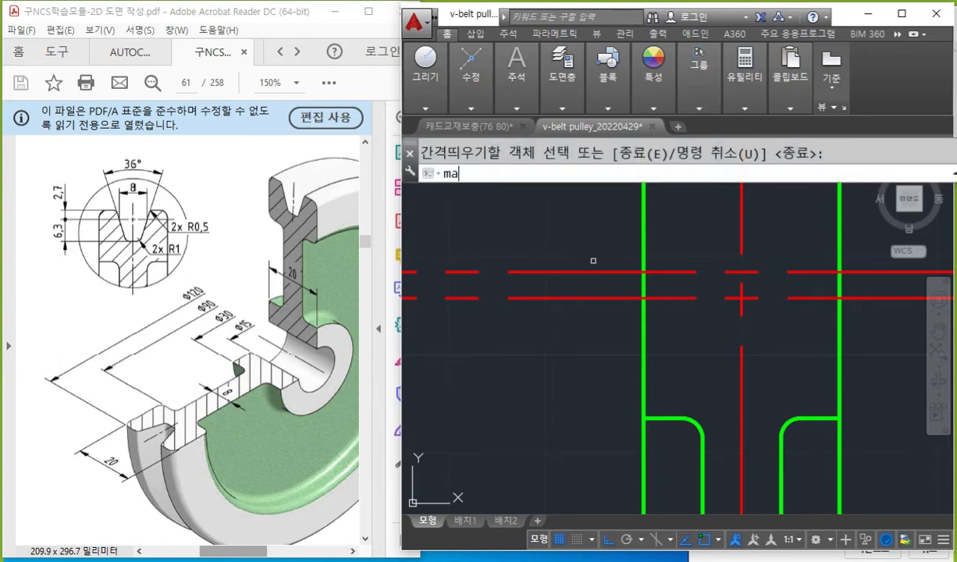
key("space")
left_click(644, 242)
left_click(607, 271)
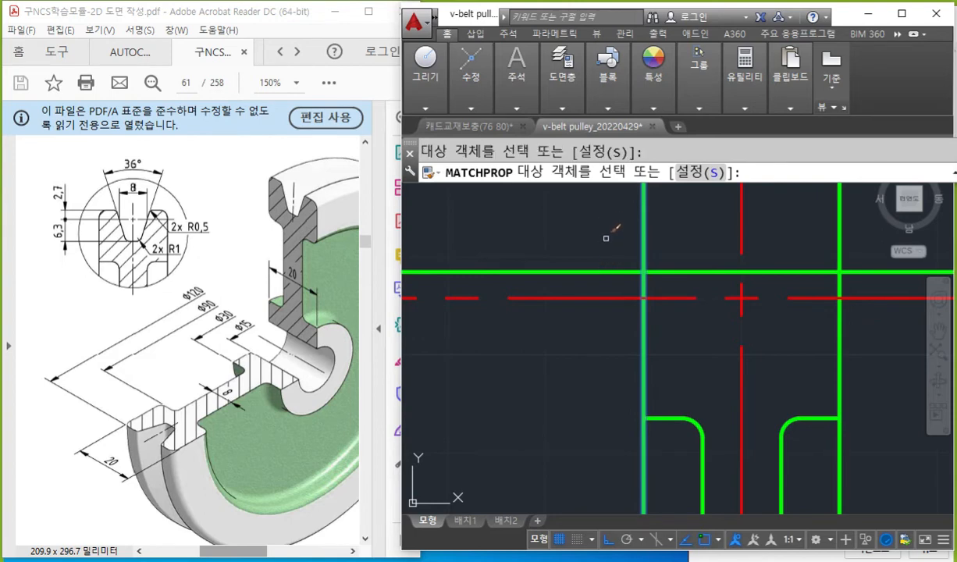
key("Return")
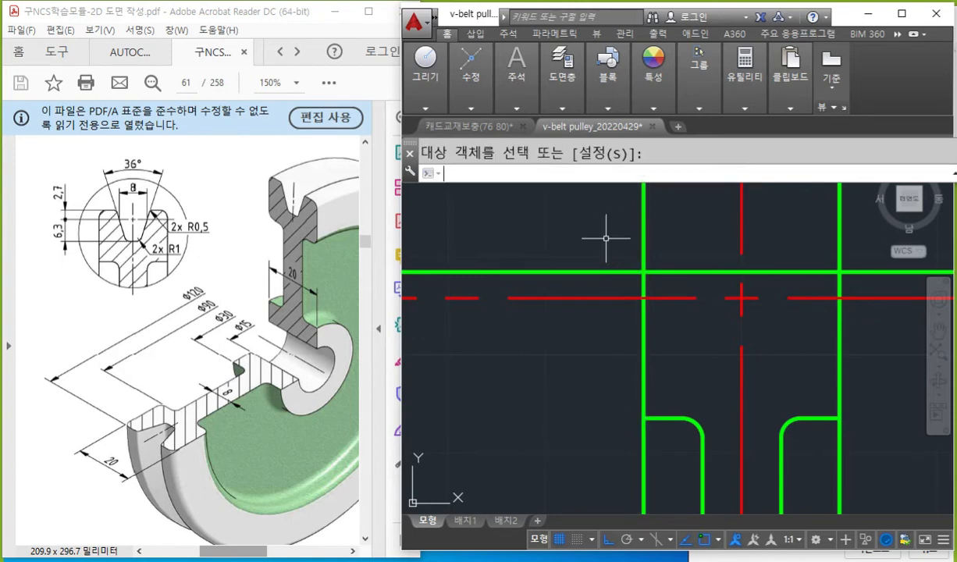
Mark the groove width's two limits with red pen lines on the PDF detail and write 8 over its dimension.
middle_click_drag(606, 239, 586, 243)
key("F12")
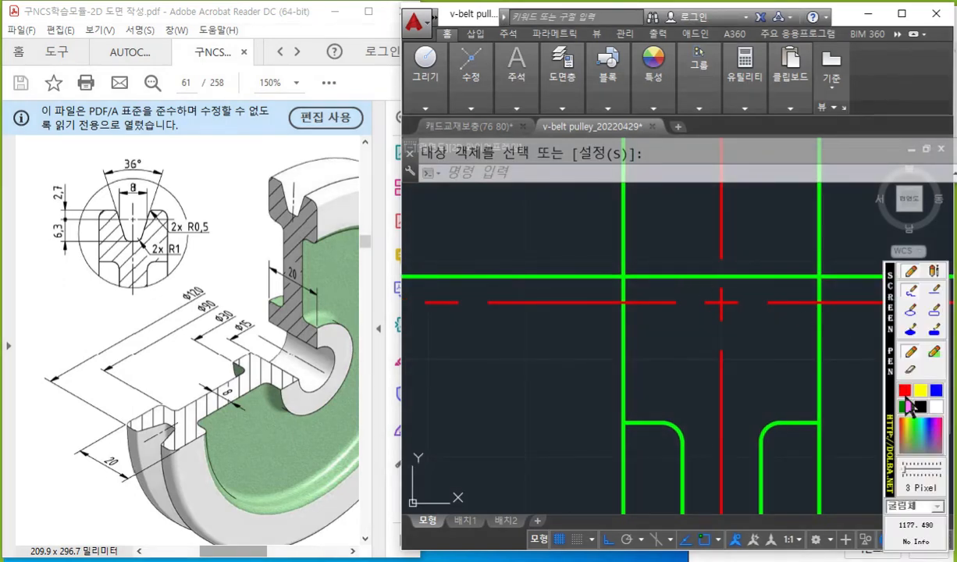
left_click_drag(119, 187, 119, 218)
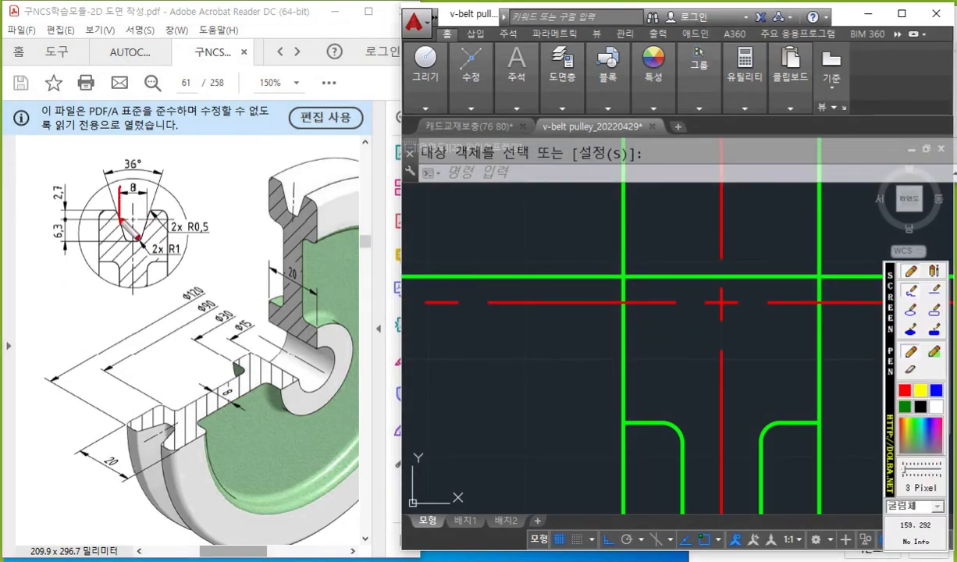
mouse_move(145, 186)
left_mouse_down()
mouse_move(148, 215)
mouse_move(138, 173)
mouse_move(138, 194)
mouse_move(130, 184)
left_mouse_up()
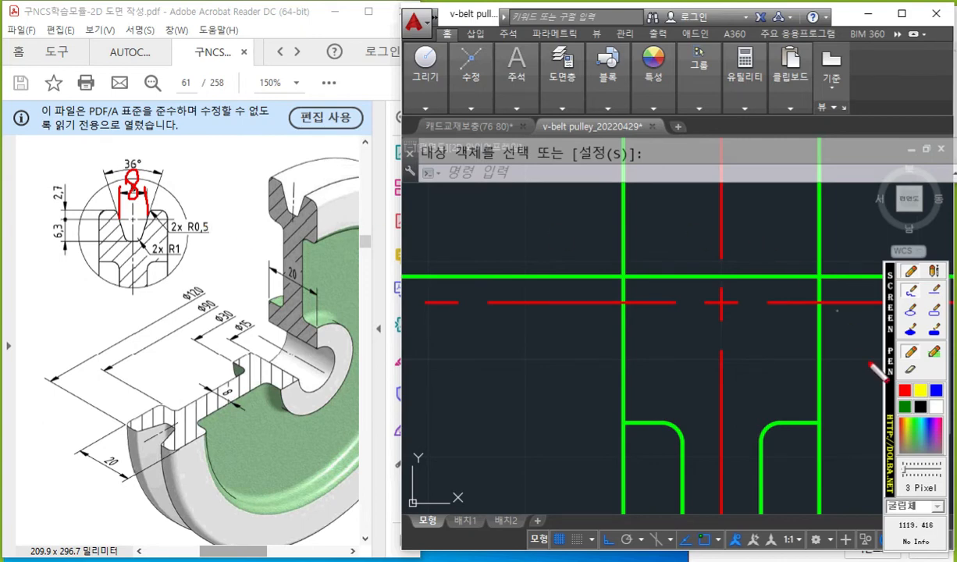
Draw a white arrow pointing left from the vertical centerline, label it 4, and clear all screen-pen marks.
left_click(938, 405)
mouse_move(712, 221)
left_mouse_down()
mouse_move(730, 217)
mouse_move(679, 219)
mouse_move(698, 234)
left_mouse_up()
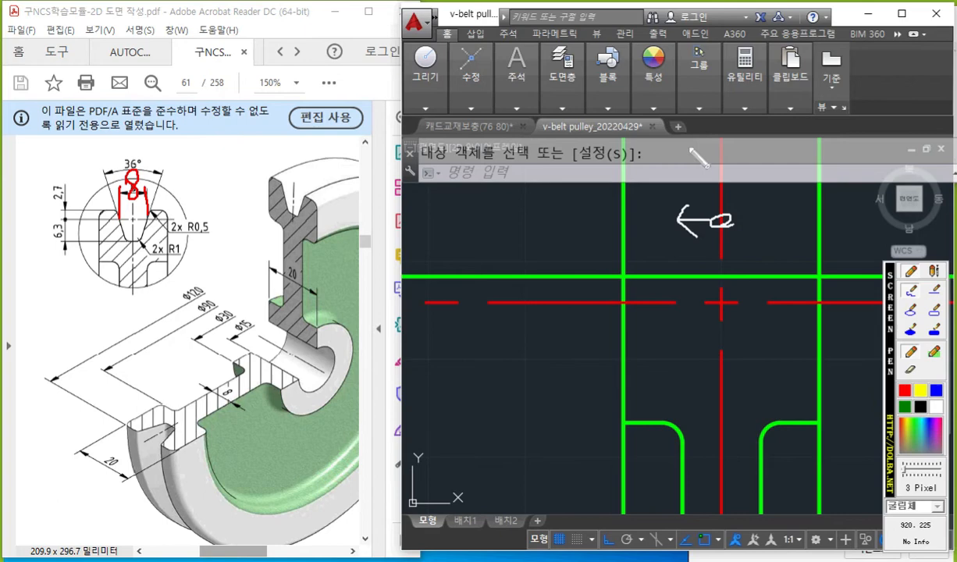
mouse_move(687, 168)
left_mouse_down()
mouse_move(701, 195)
mouse_move(692, 195)
left_mouse_up()
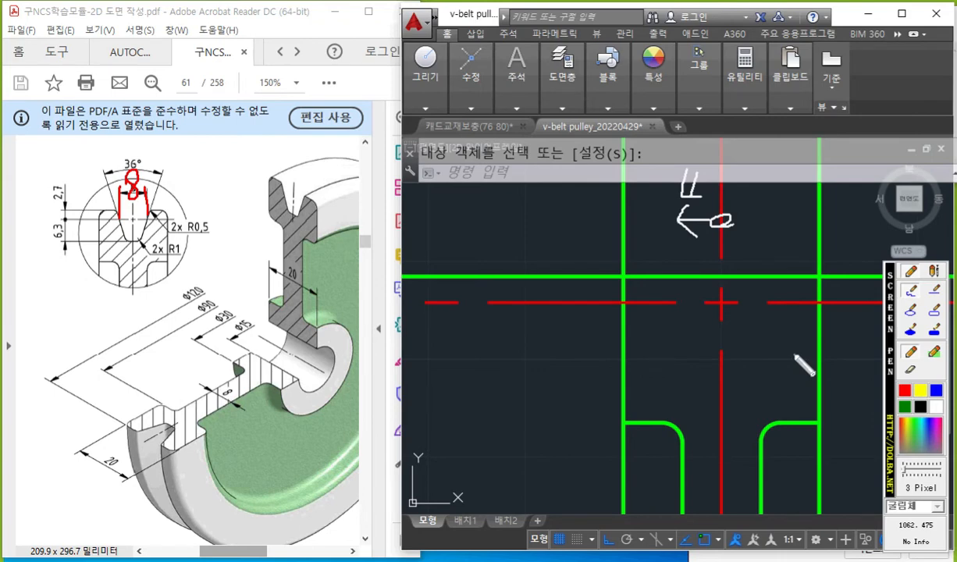
key("Escape")
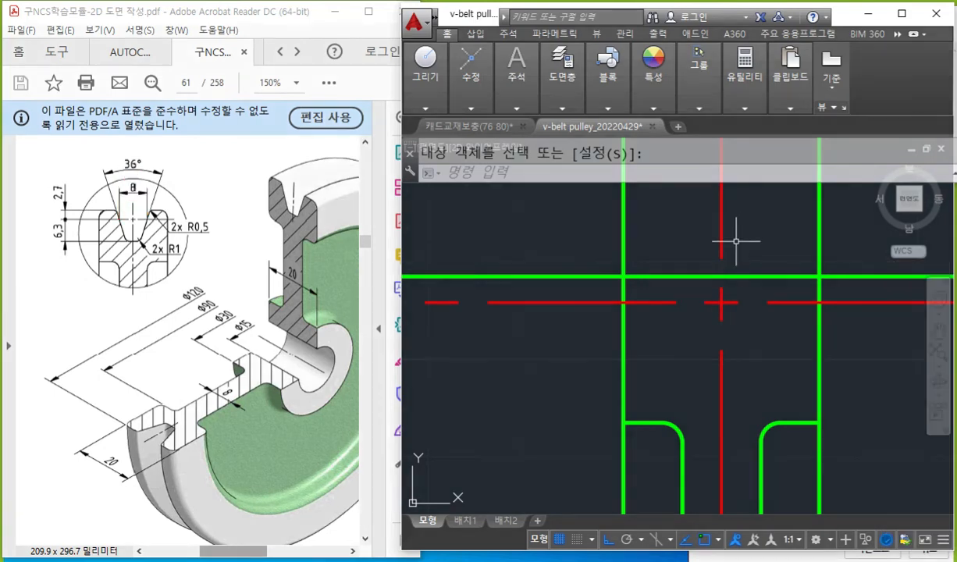
Offset the vertical centerline to the left by 4 and end the Offset command.
type("o")
key("Return")
type("4")
key("Return")
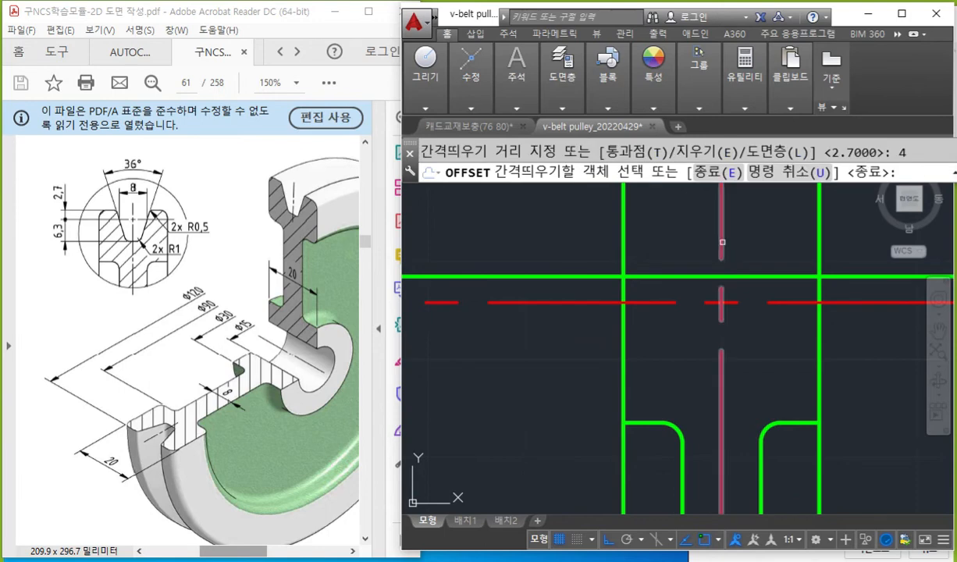
left_click(721, 234)
left_click(758, 358)
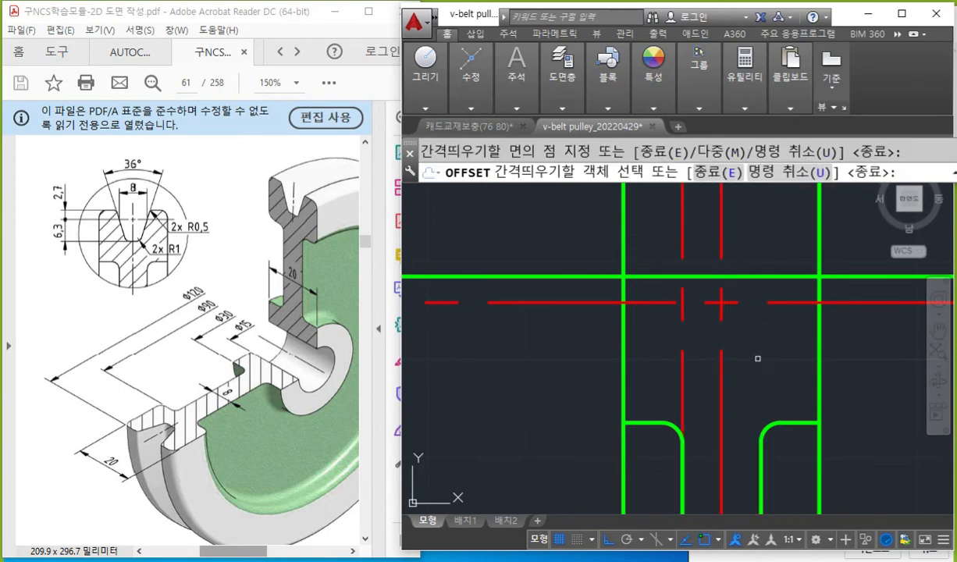
key("Return")
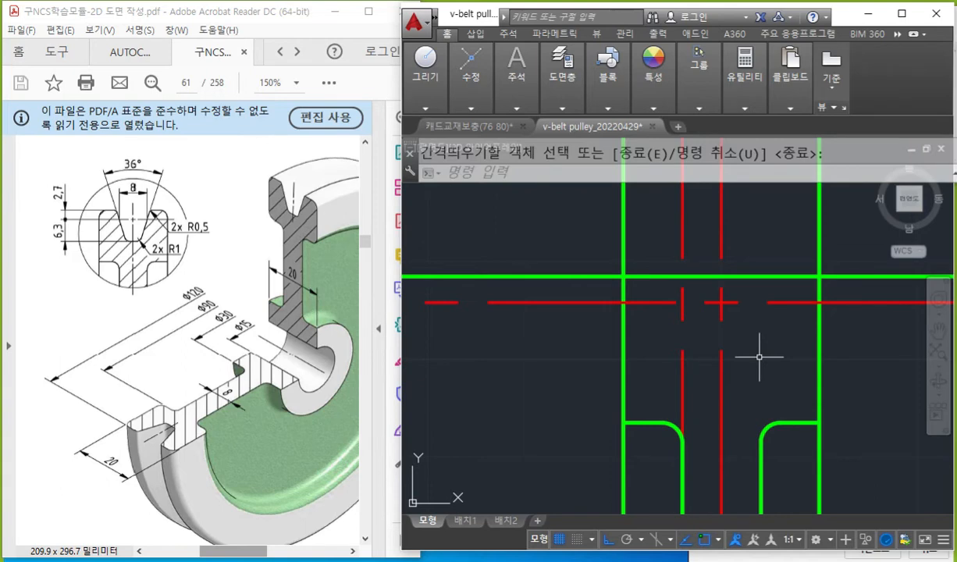
Mark the groove bottom and pitch line in red on the PDF detail and write 6,3 beside them.
key("F12")
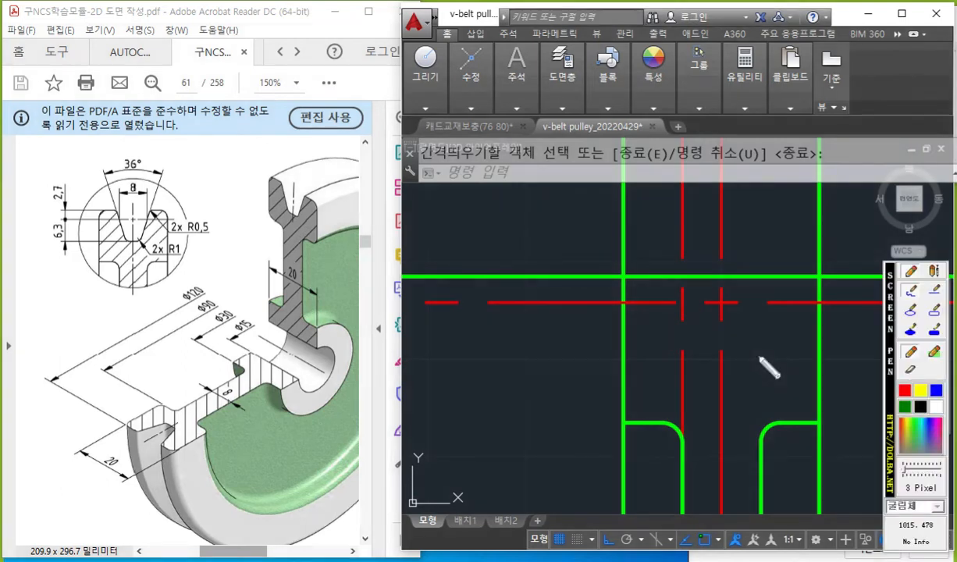
left_click(904, 390)
left_click_drag(49, 243, 136, 244)
left_click_drag(54, 221, 210, 220)
mouse_move(22, 206)
left_mouse_down()
mouse_move(13, 232)
mouse_move(26, 248)
mouse_move(39, 232)
mouse_move(32, 248)
left_mouse_up()
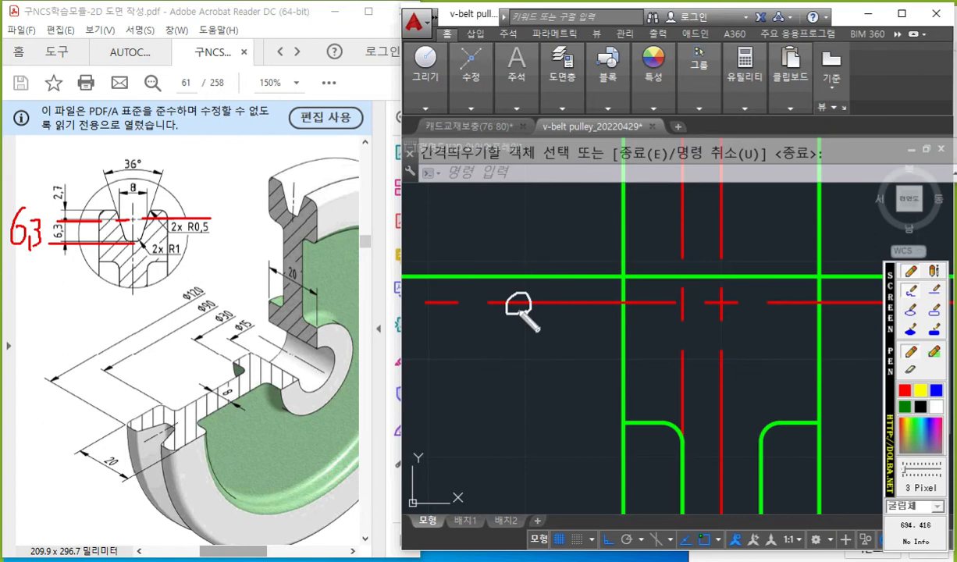
Draw a white arrow labelled 6,3 downward from the horizontal pitch line and clear all screen-pen marks.
mouse_move(518, 316)
left_mouse_down()
mouse_move(518, 361)
mouse_move(527, 345)
left_mouse_up()
mouse_move(456, 332)
left_mouse_down()
mouse_move(447, 353)
mouse_move(472, 375)
mouse_move(489, 355)
mouse_move(473, 370)
left_mouse_up()
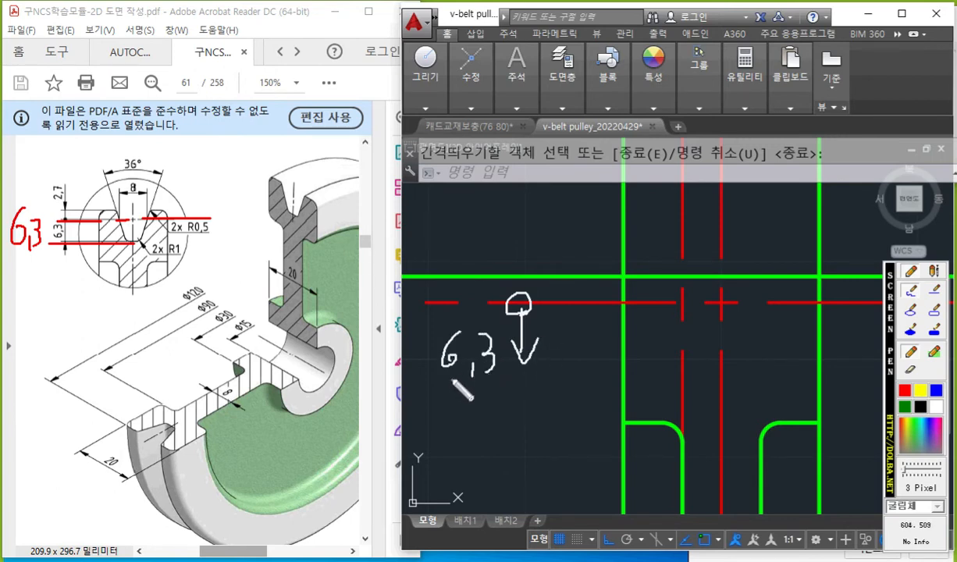
key("Escape")
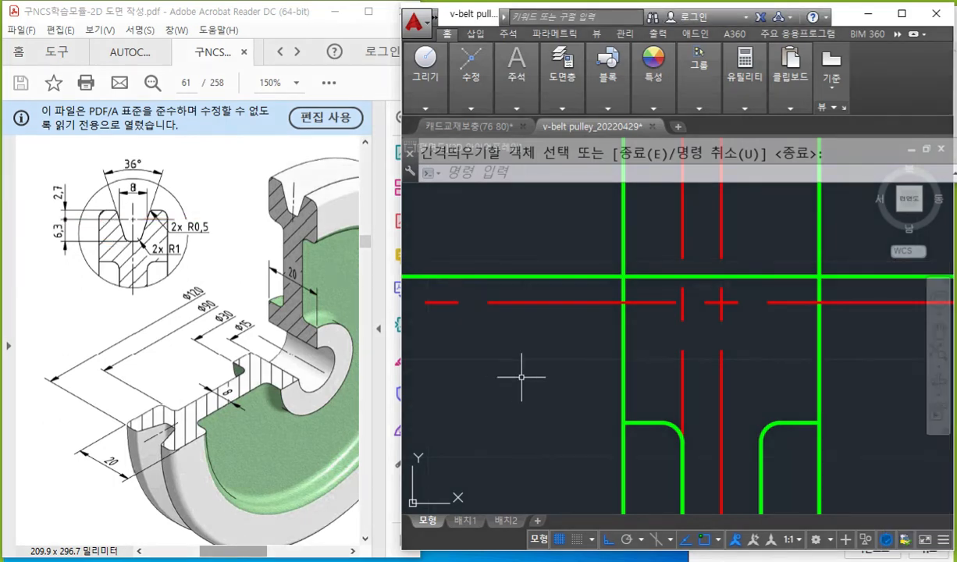
Offset the horizontal pitch line downward by 6.3 and end the Offset command.
key("Return")
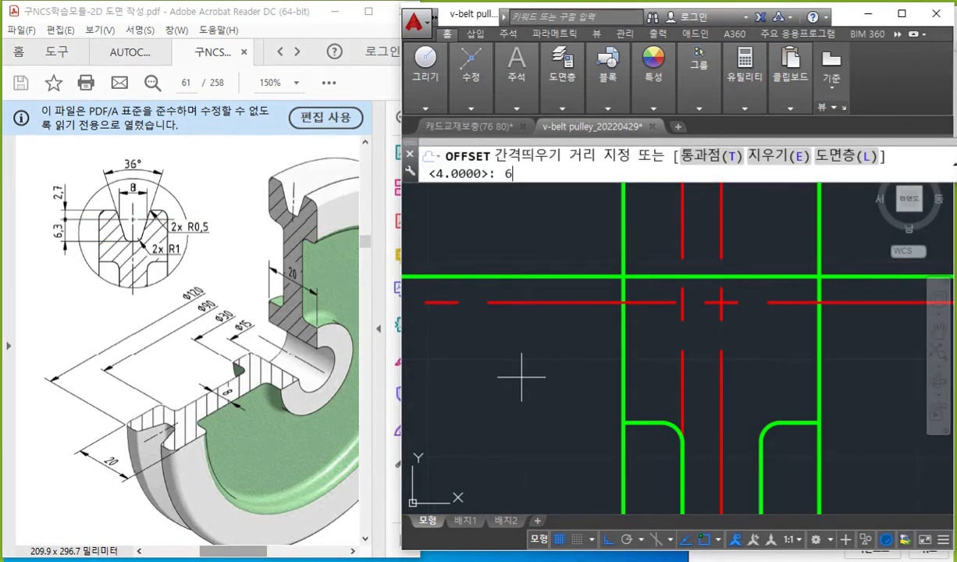
type("6.3")
key("Return")
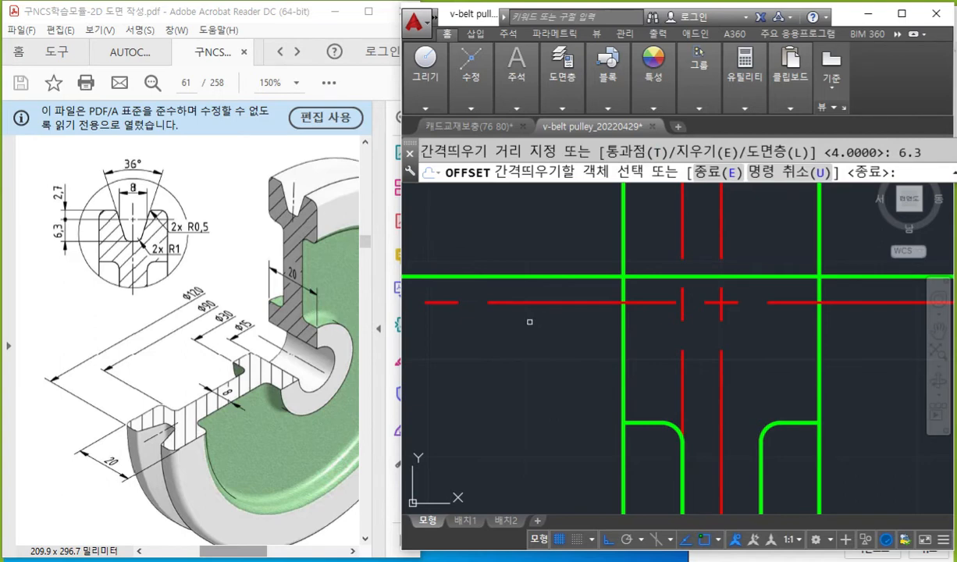
left_click(544, 302)
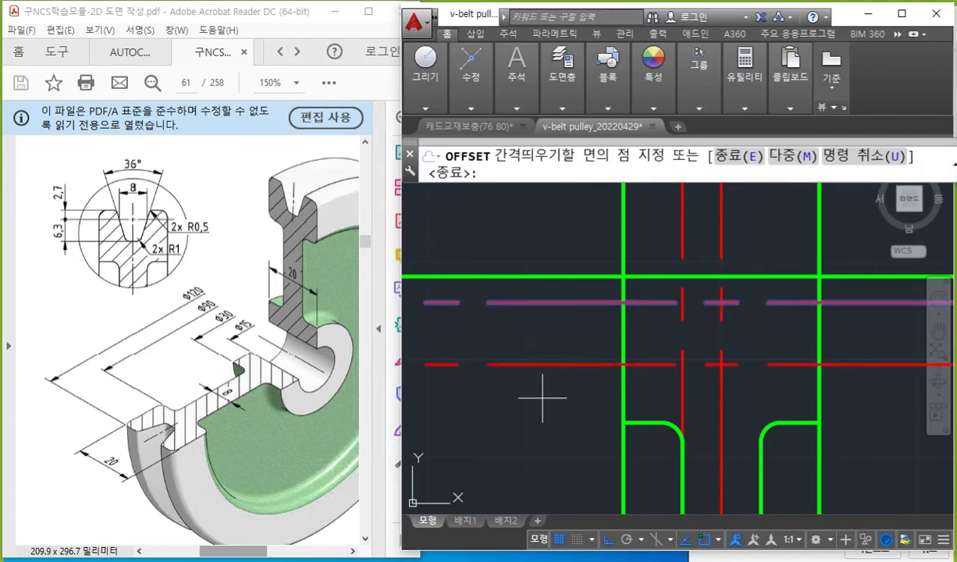
left_click(543, 397)
key("Return")
Match the properties of the pulley's green side line onto the new offset line below the pitch line.
type("ma")
key("Return")
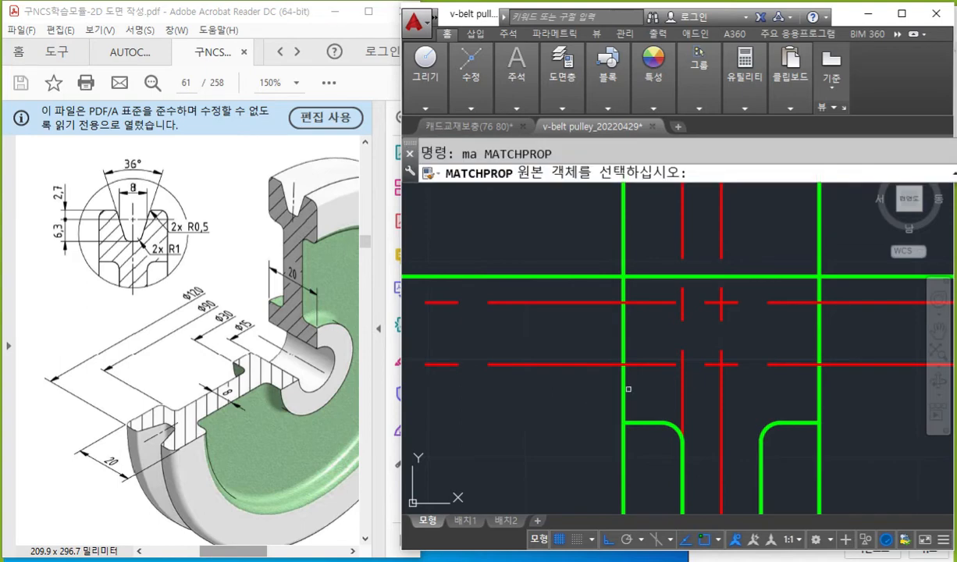
left_click(623, 390)
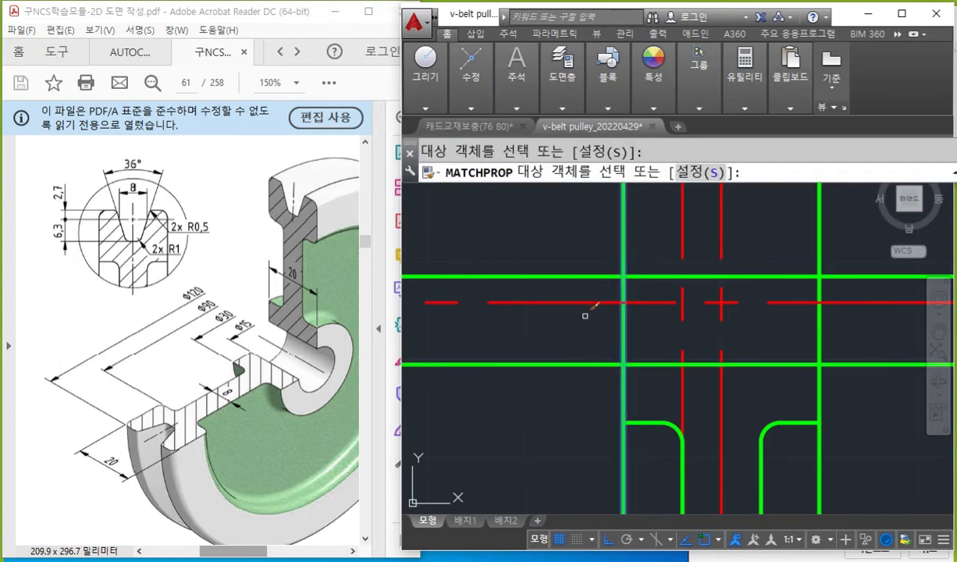
key("Return")
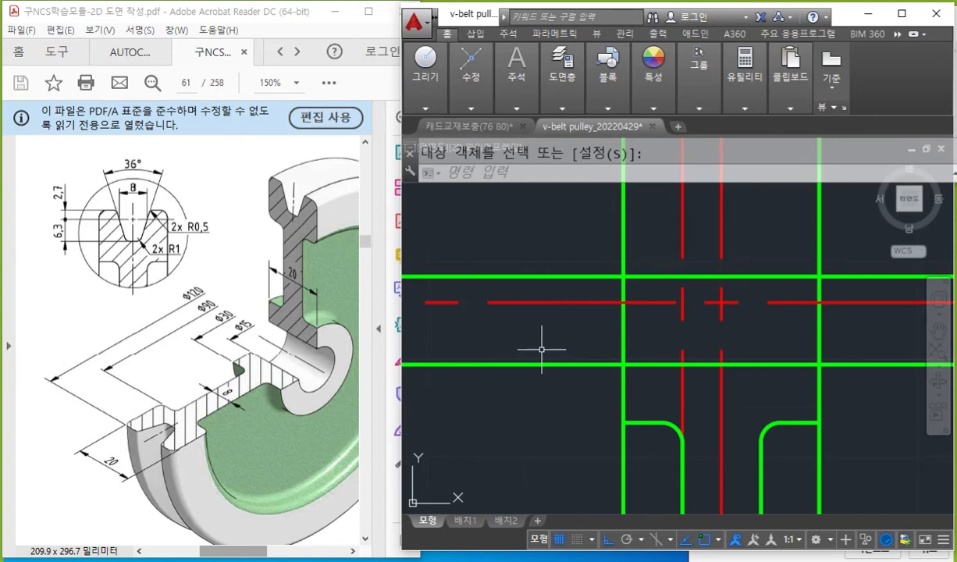
Mark the intersection of the pitch line and the left offset centerline with white crossing pen lines and an X.
key("F12")
left_click_drag(679, 188, 679, 349)
left_click_drag(599, 300, 781, 300)
mouse_move(673, 304)
left_mouse_down()
mouse_move(665, 309)
mouse_move(701, 319)
left_mouse_up()
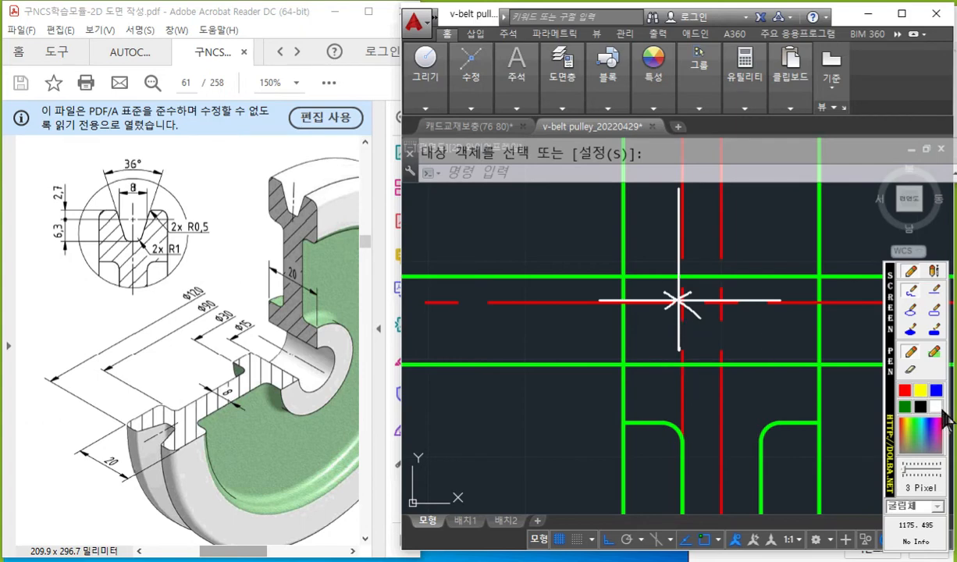
Write XL and A in white pen on separate lines, each followed by an Enter arrow.
mouse_move(464, 192)
left_mouse_down()
mouse_move(439, 212)
mouse_move(491, 216)
left_mouse_up()
mouse_move(529, 189)
left_mouse_down()
mouse_move(509, 208)
mouse_move(524, 226)
left_mouse_up()
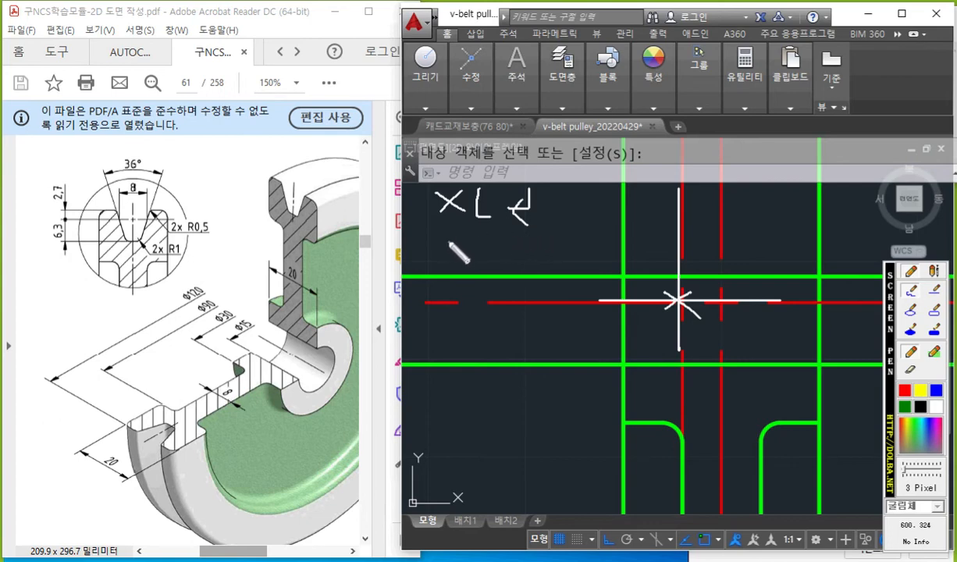
mouse_move(457, 228)
left_mouse_down()
mouse_move(454, 245)
mouse_move(520, 260)
mouse_move(507, 255)
mouse_move(513, 275)
left_mouse_up()
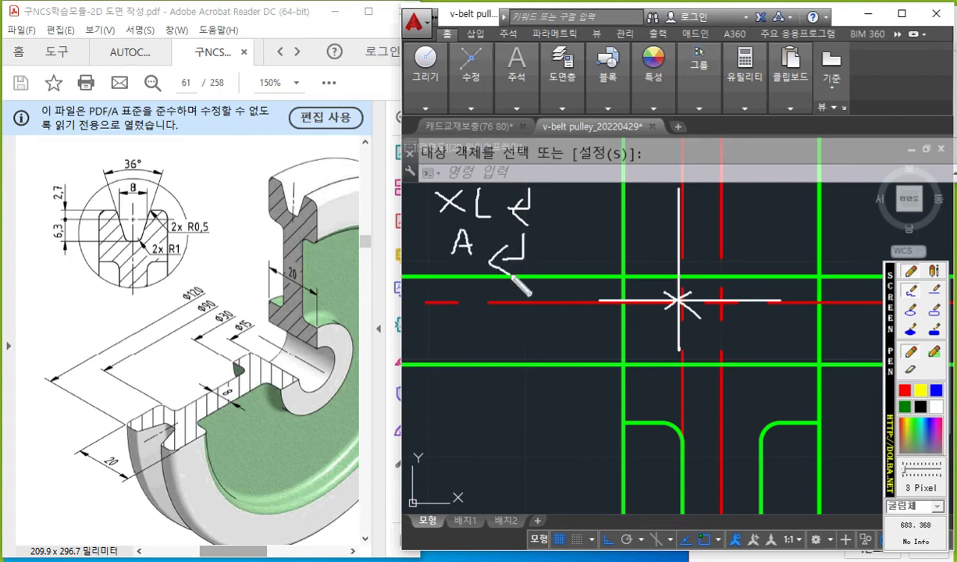
Write 36° in red above the PDF detail, trace the groove's left flank and centerline, and label their half angle 18.
left_click(907, 393)
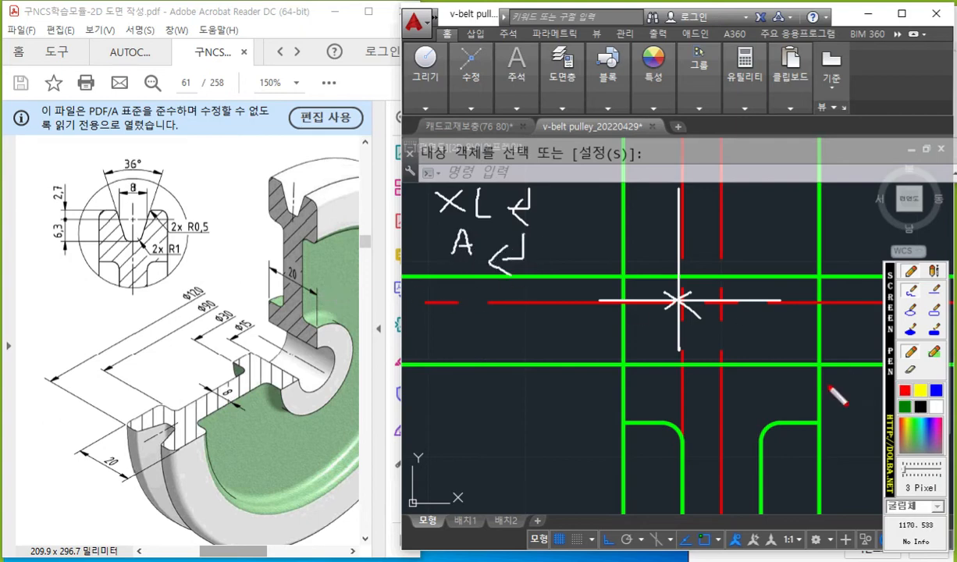
mouse_move(110, 141)
left_mouse_down()
mouse_move(125, 149)
mouse_move(113, 164)
left_mouse_up()
mouse_move(150, 131)
left_mouse_down()
mouse_move(139, 147)
mouse_move(151, 156)
mouse_move(167, 137)
left_mouse_up()
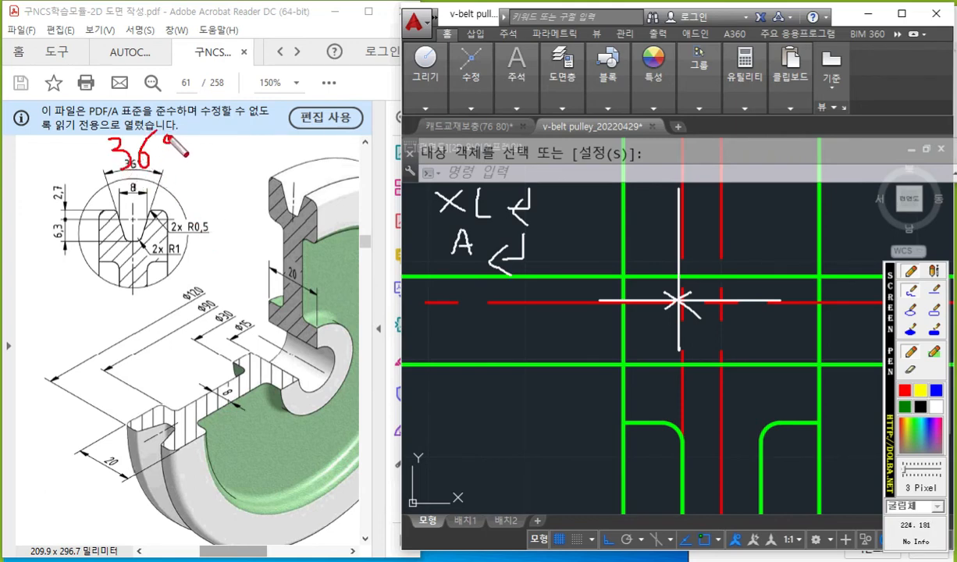
left_click_drag(92, 160, 135, 266)
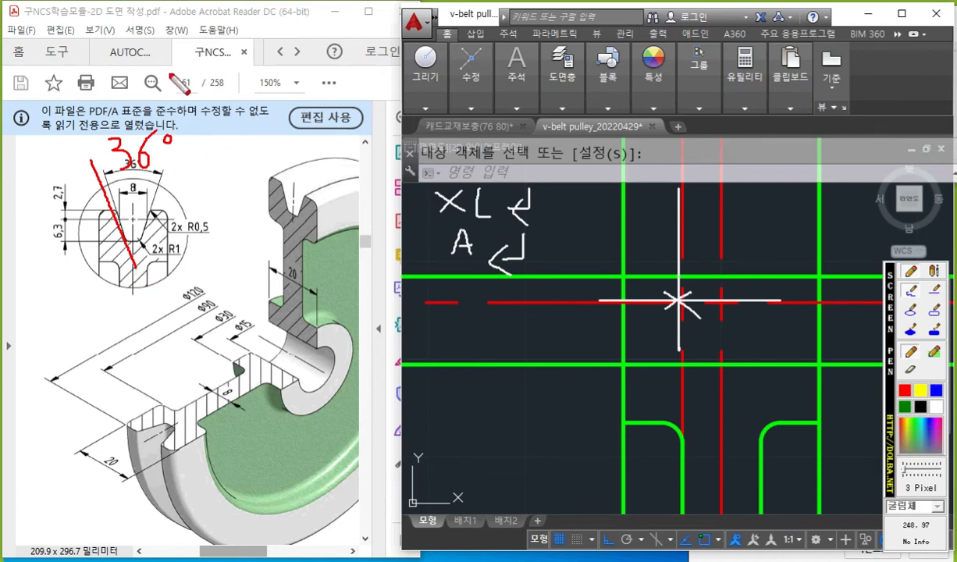
left_click_drag(130, 115, 139, 327)
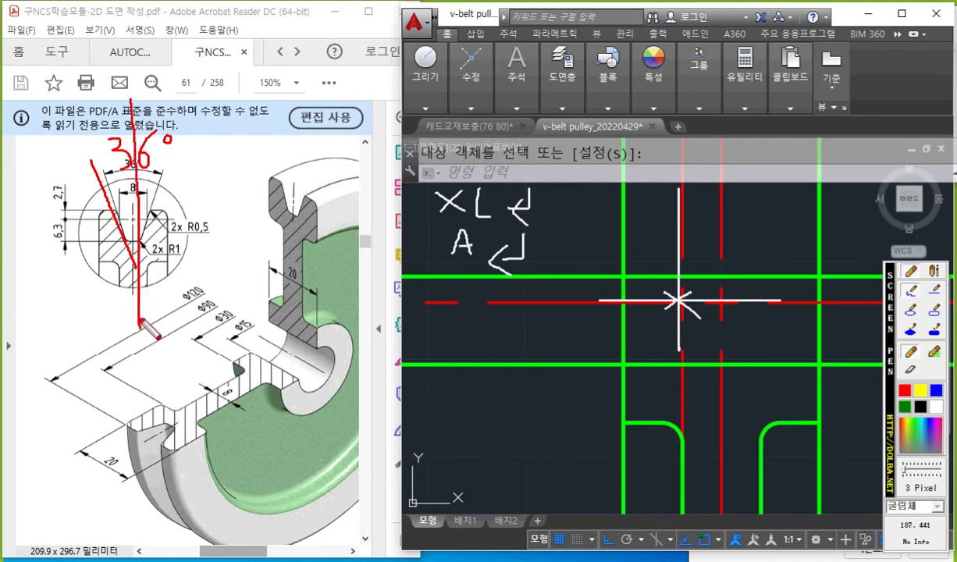
mouse_move(108, 70)
left_mouse_down()
mouse_move(110, 101)
mouse_move(114, 84)
left_mouse_up()
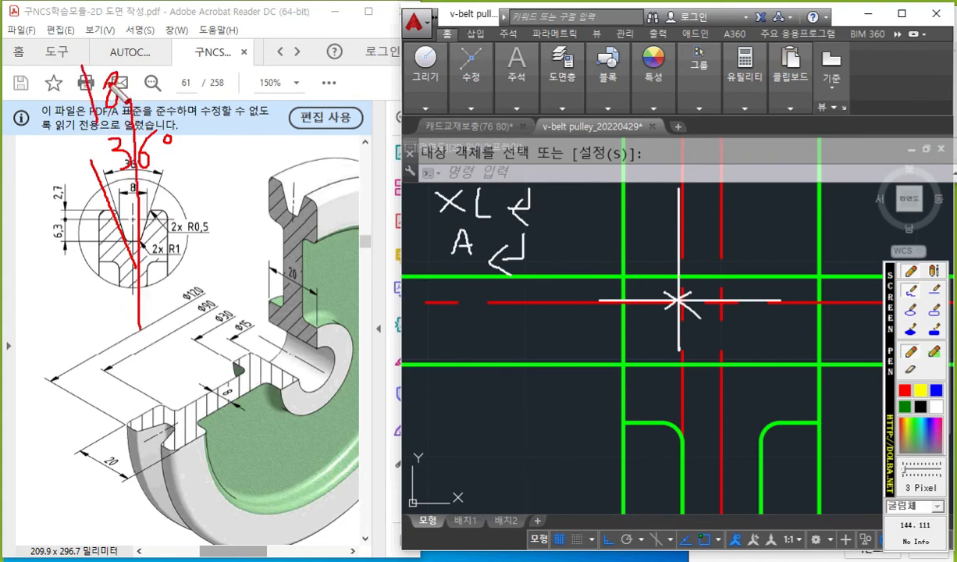
left_click_drag(84, 141, 117, 118)
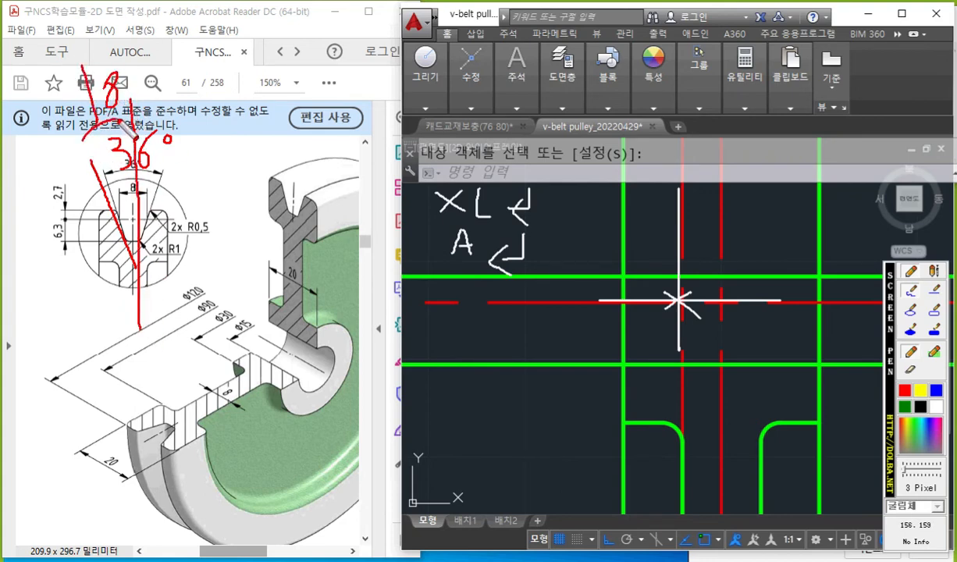
Draw a red horizontal reference line with an X and a curved arrow sweeping upward from it on the PDF.
mouse_move(153, 240)
left_mouse_down()
mouse_move(291, 238)
mouse_move(201, 133)
left_mouse_up()
left_click_drag(304, 218, 286, 260)
left_click_drag(285, 223, 309, 257)
left_click_drag(197, 135, 227, 128)
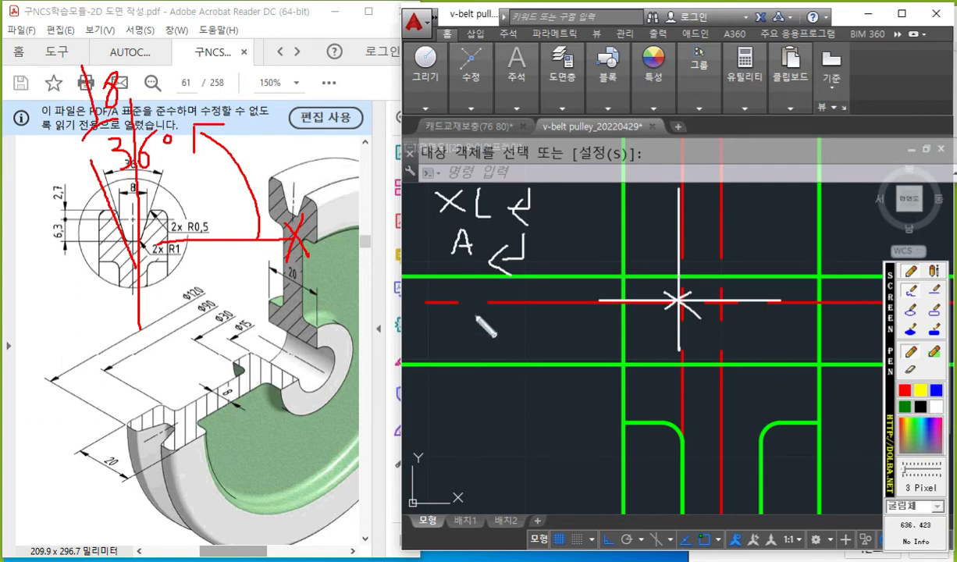
Write 108 with an Enter arrow, point to the marked intersection, sketch a slanted line through it, and clear all pen marks.
left_click_drag(455, 289, 450, 317)
mouse_move(472, 291)
left_mouse_down()
mouse_move(506, 291)
mouse_move(499, 305)
mouse_move(533, 317)
mouse_move(519, 319)
left_mouse_up()
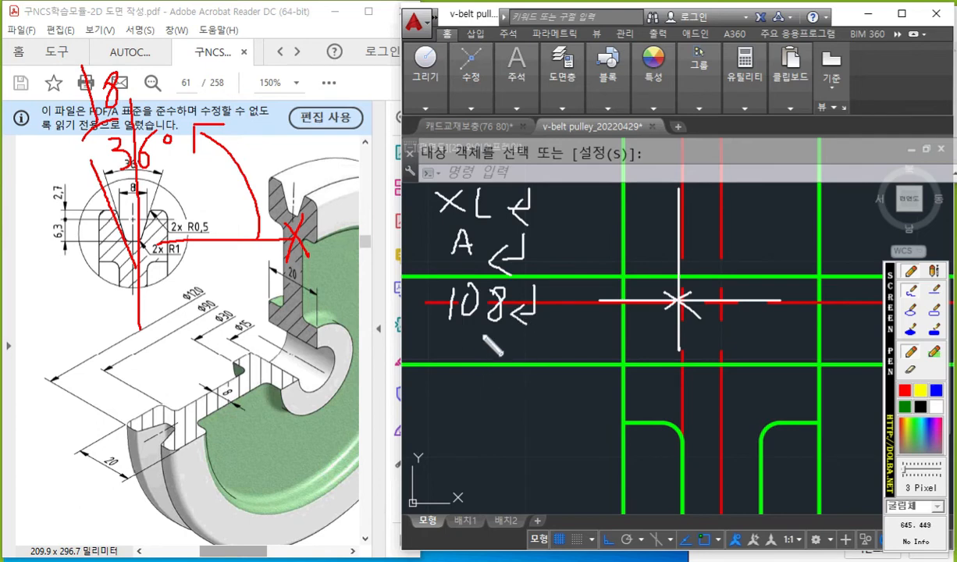
mouse_move(462, 349)
left_mouse_down()
mouse_move(479, 363)
mouse_move(478, 393)
mouse_move(660, 321)
mouse_move(645, 336)
left_mouse_up()
mouse_move(587, 176)
left_mouse_down()
mouse_move(634, 232)
mouse_move(761, 490)
left_mouse_up()
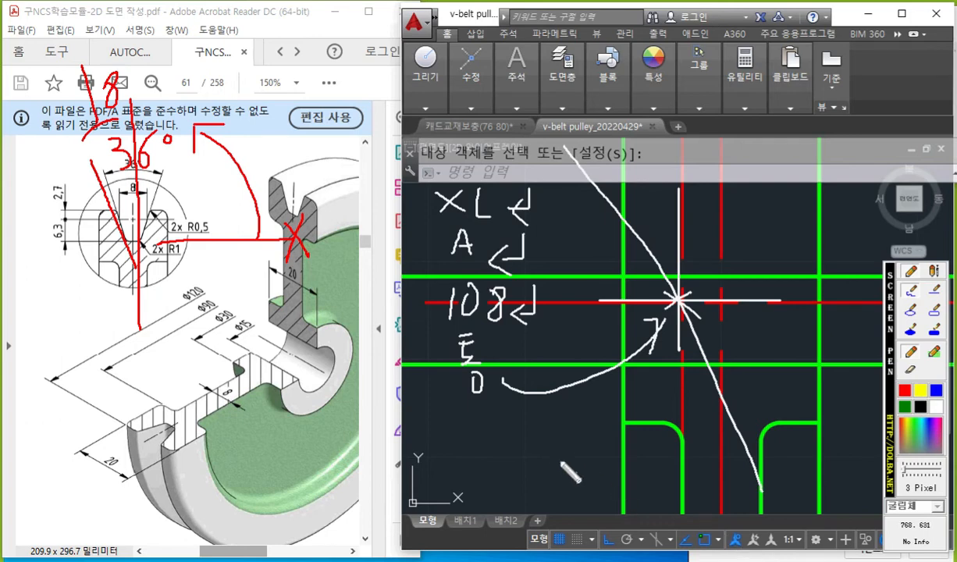
key("Escape")
Draw a construction line at an angle of 108 degrees through the intersection of the pitch line and the left offset centerline.
type("XL")
key("Return")
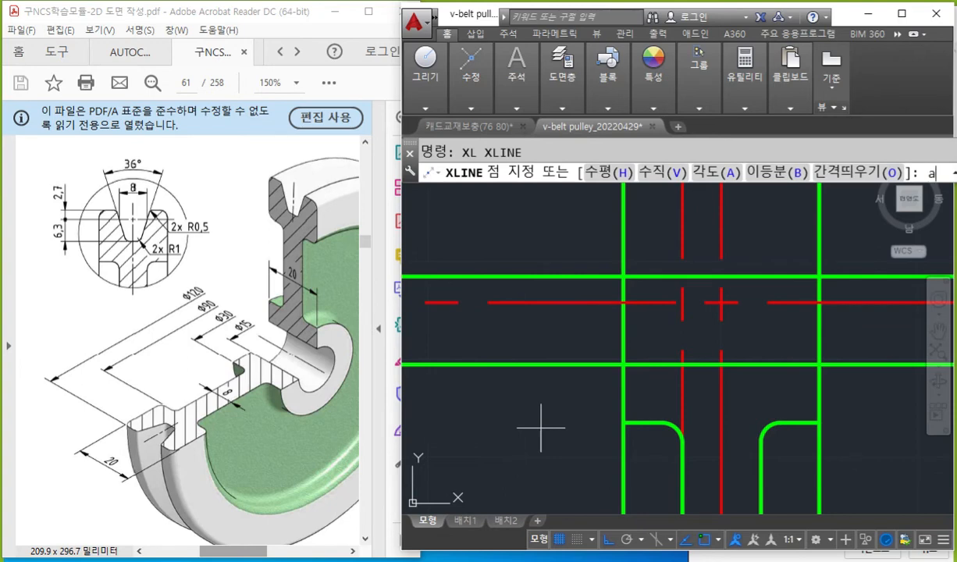
type("a")
key("Return")
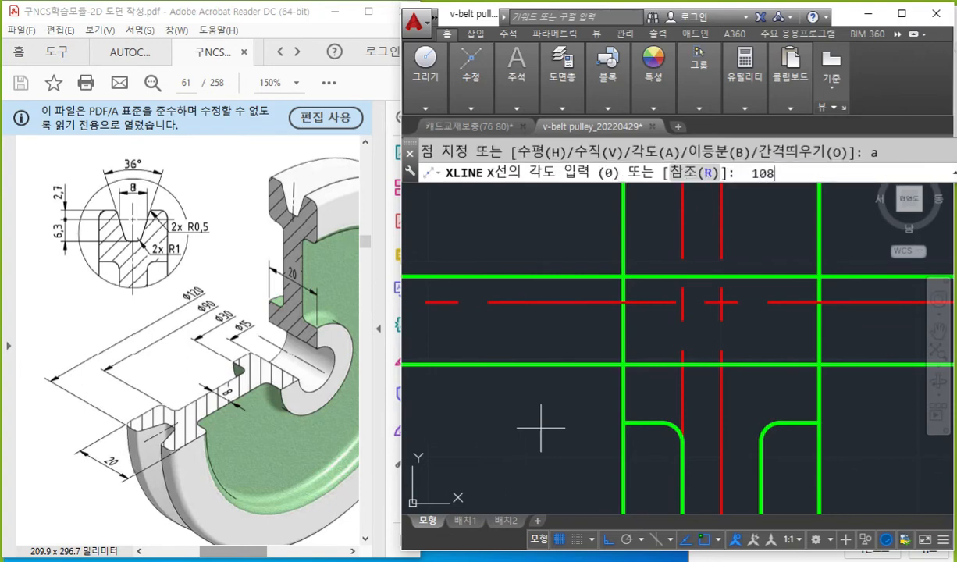
type("108")
key("Return")
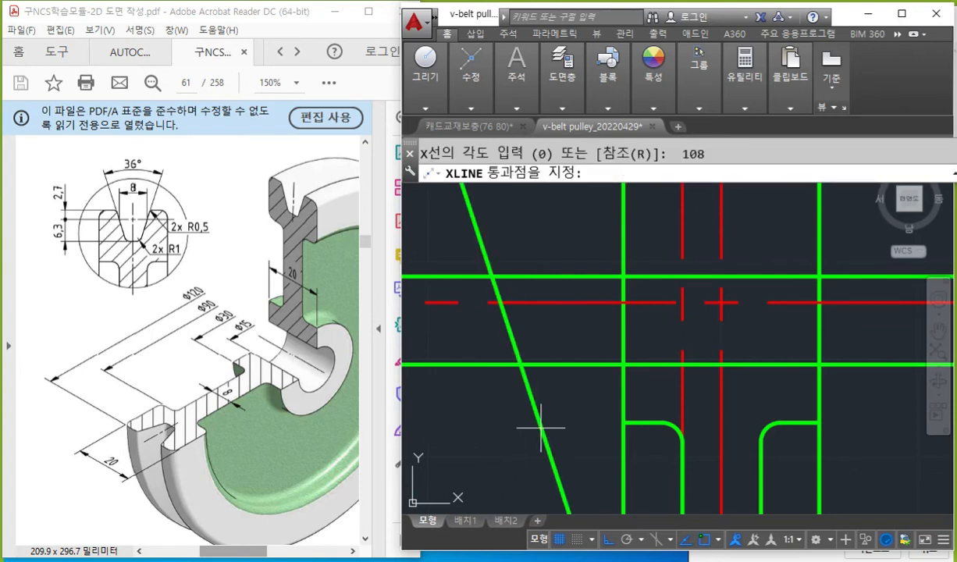
left_click(681, 302)
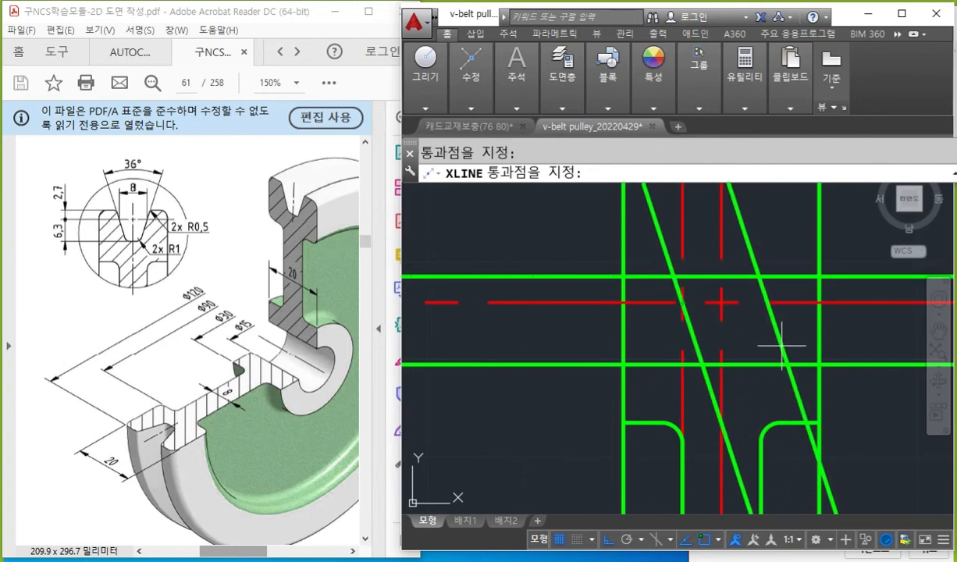
End the construction line command, then mark the groove's right upper corner in red on the PDF detail and write R0,5 beside it.
key("Return")
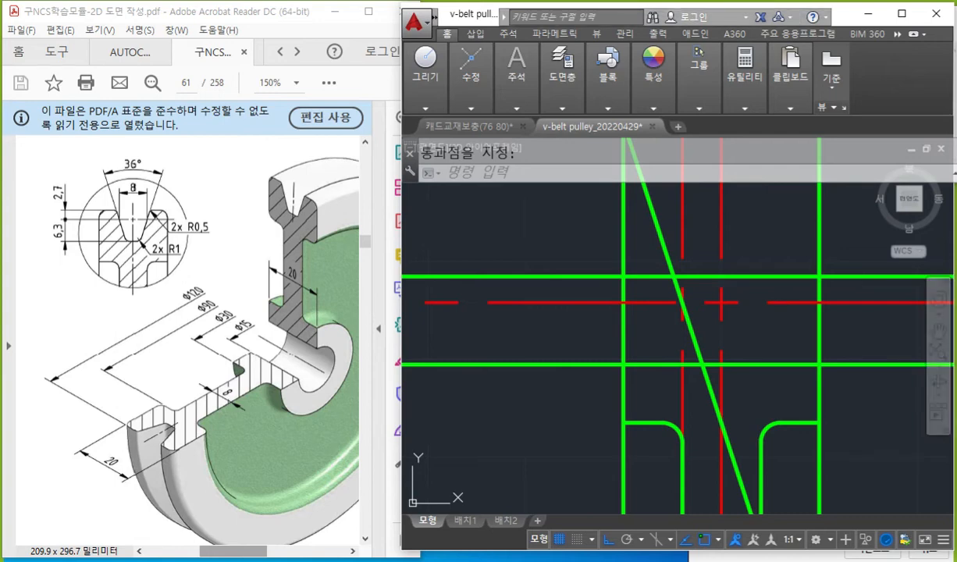
key("F9")
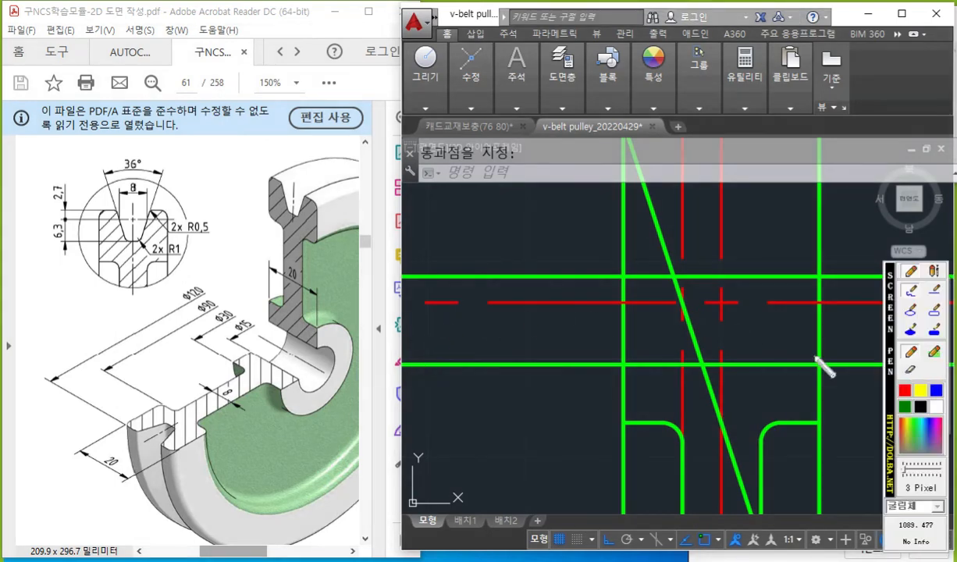
left_click(901, 387)
left_click_drag(157, 208, 147, 213)
mouse_move(205, 205)
left_mouse_down()
mouse_move(208, 246)
mouse_move(225, 212)
mouse_move(227, 247)
left_mouse_up()
left_click_drag(239, 203, 251, 234)
mouse_move(269, 202)
left_mouse_down()
mouse_move(267, 229)
mouse_move(290, 199)
left_mouse_up()
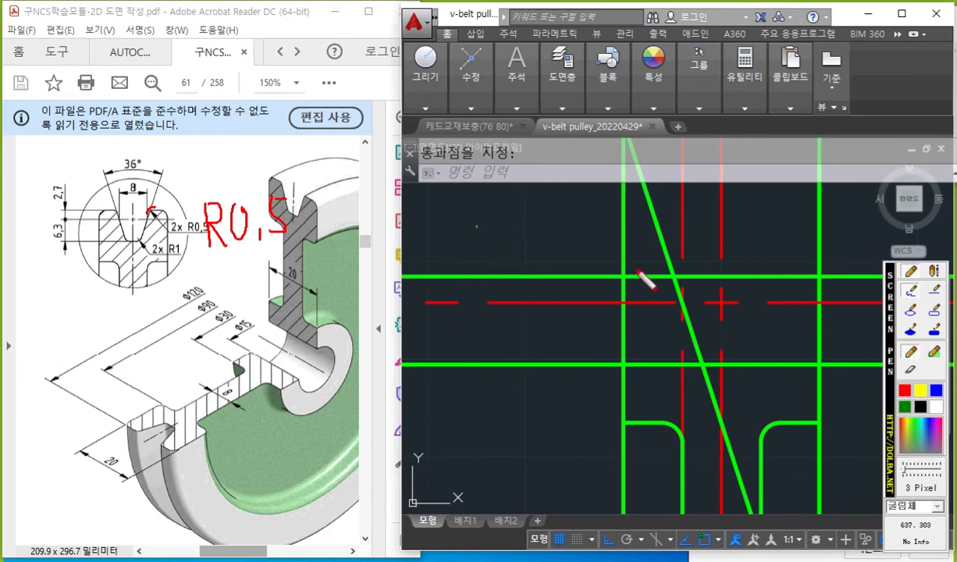
Write f with an Enter arrow, T→t and R 0,5 in white, trace and box the upper line's corner with the slanted line, and clear all marks.
left_click(936, 407)
mouse_move(473, 191)
left_mouse_down()
mouse_move(465, 230)
mouse_move(477, 211)
mouse_move(504, 229)
left_mouse_up()
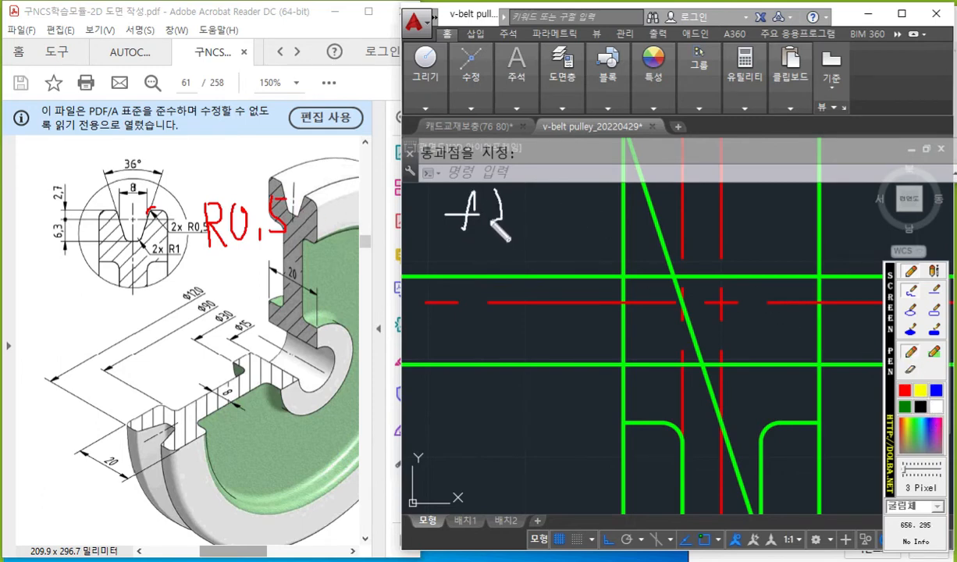
mouse_move(449, 245)
left_mouse_down()
mouse_move(477, 243)
mouse_move(468, 268)
mouse_move(503, 258)
mouse_move(491, 269)
left_mouse_up()
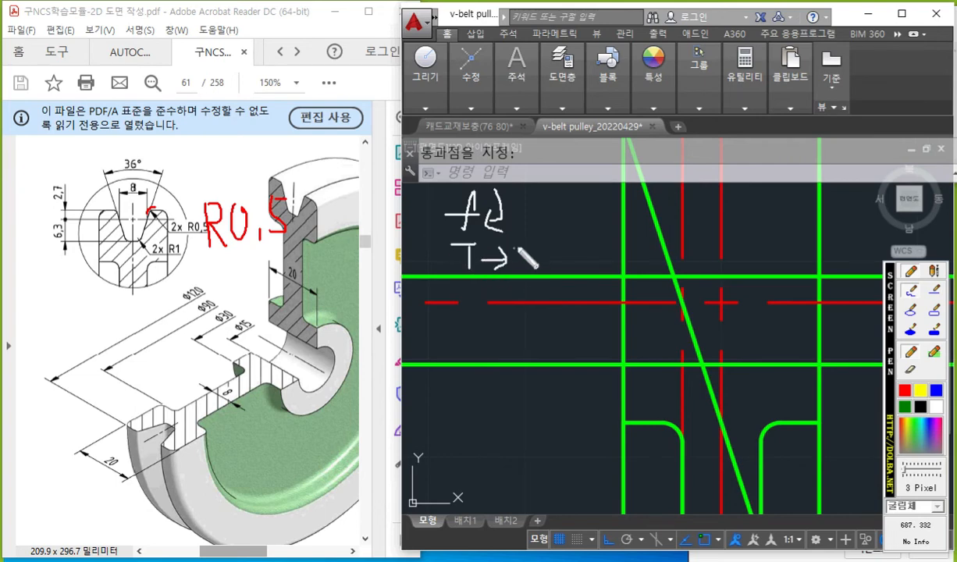
left_click_drag(531, 239, 537, 270)
left_click_drag(524, 252, 536, 250)
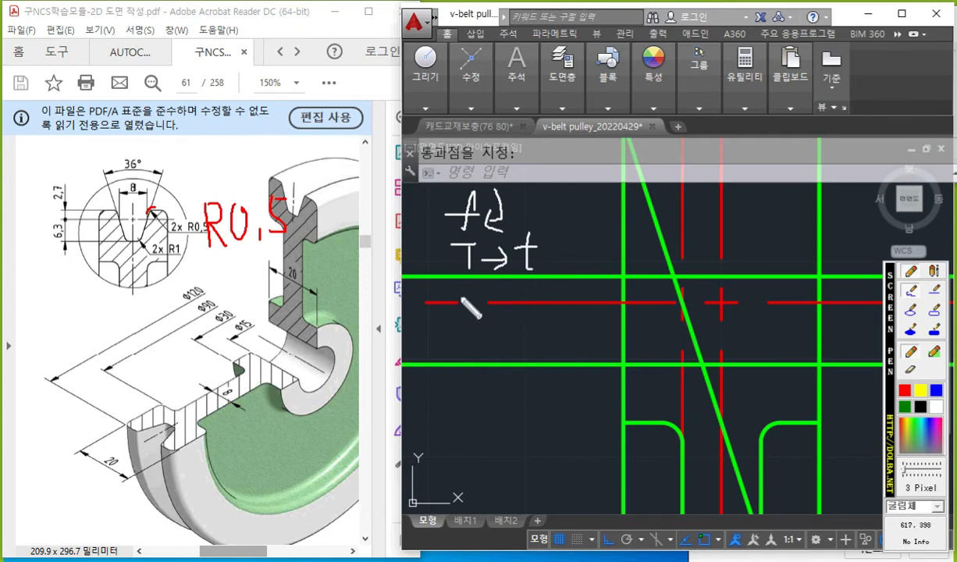
mouse_move(463, 289)
left_mouse_down()
mouse_move(462, 322)
mouse_move(471, 309)
mouse_move(485, 321)
mouse_move(508, 292)
mouse_move(539, 318)
left_mouse_up()
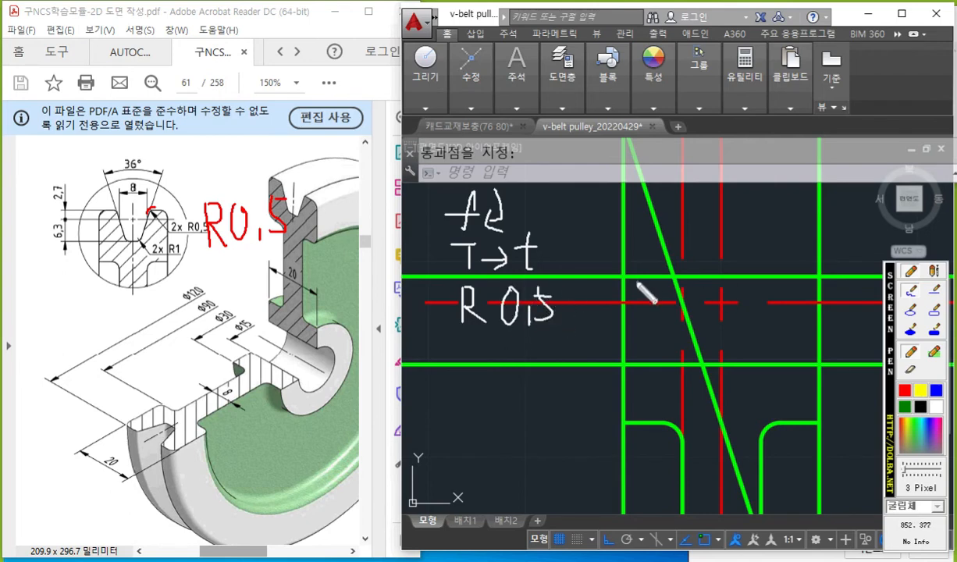
mouse_move(572, 277)
left_mouse_down()
mouse_move(676, 282)
mouse_move(705, 359)
left_mouse_up()
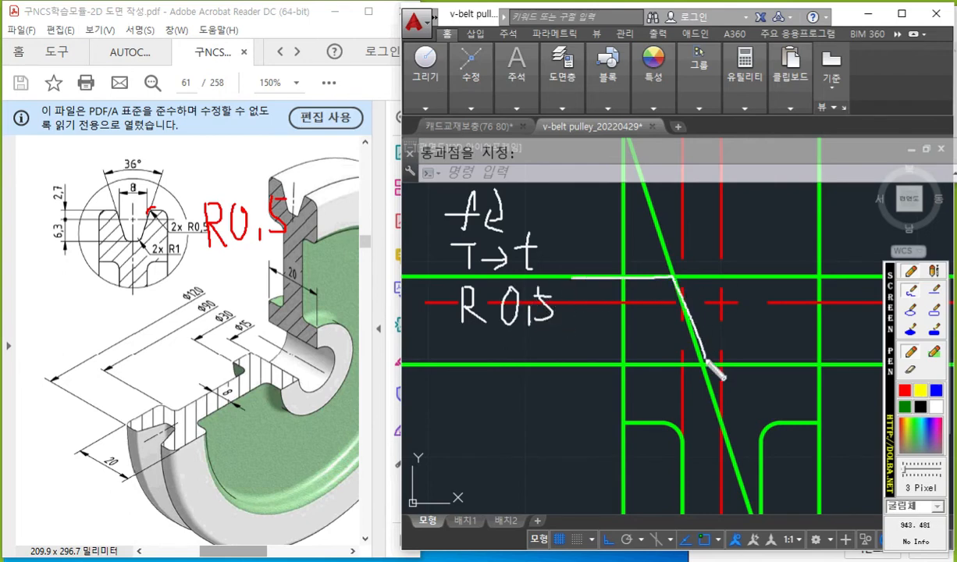
left_click_drag(672, 267, 682, 287)
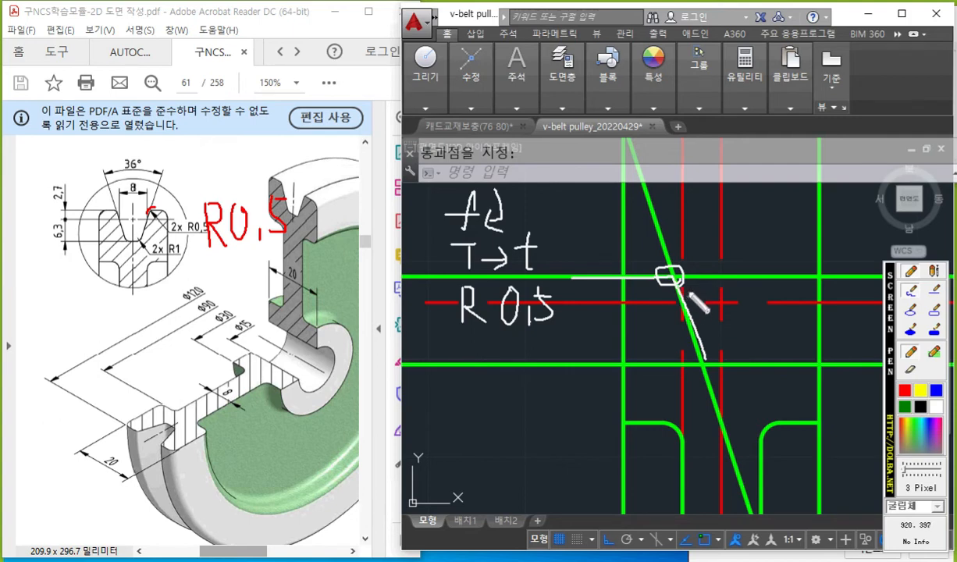
key("Escape")
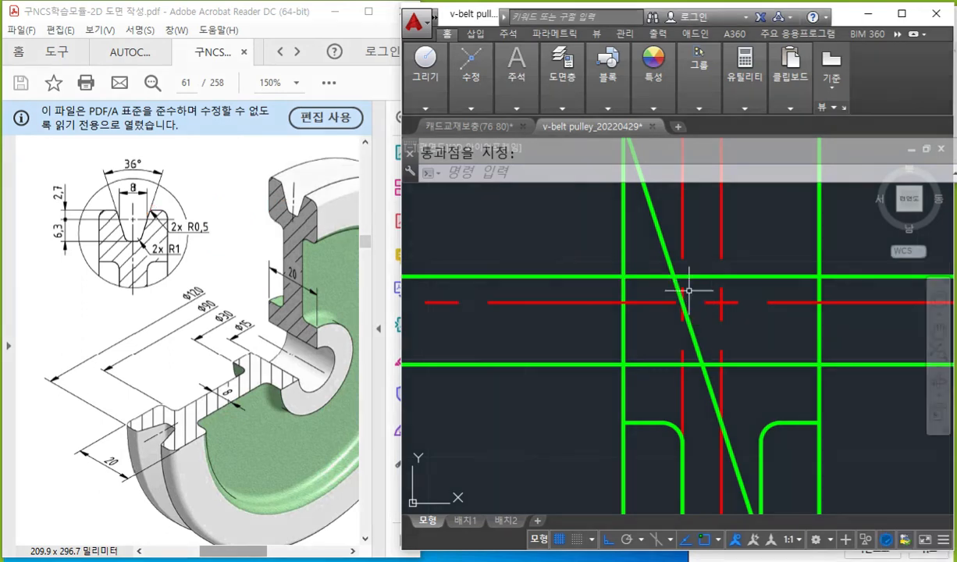
Fillet the upper horizontal line and the slanted groove flank with trim mode on and a radius of 0.5.
type("f")
key("Return")
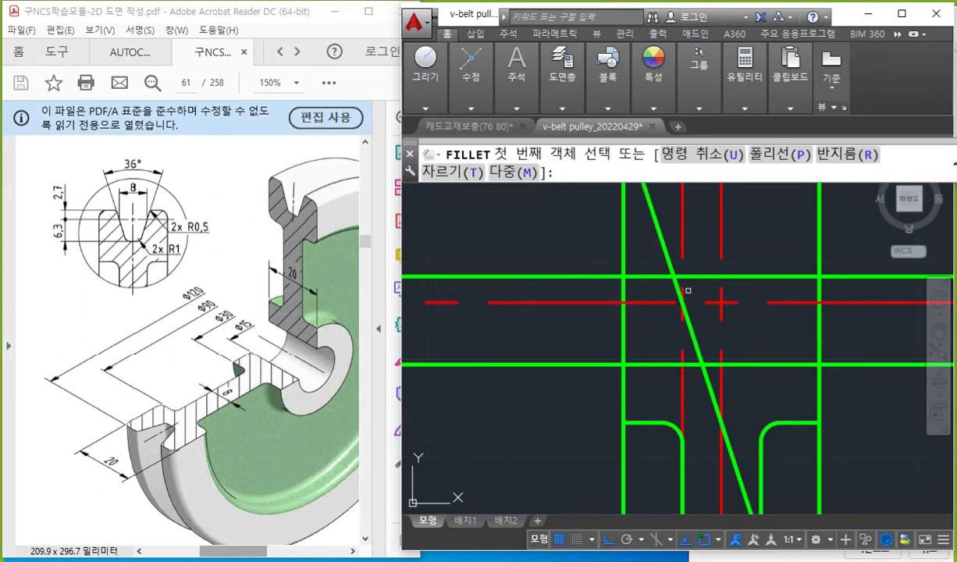
type("t")
key("Return")
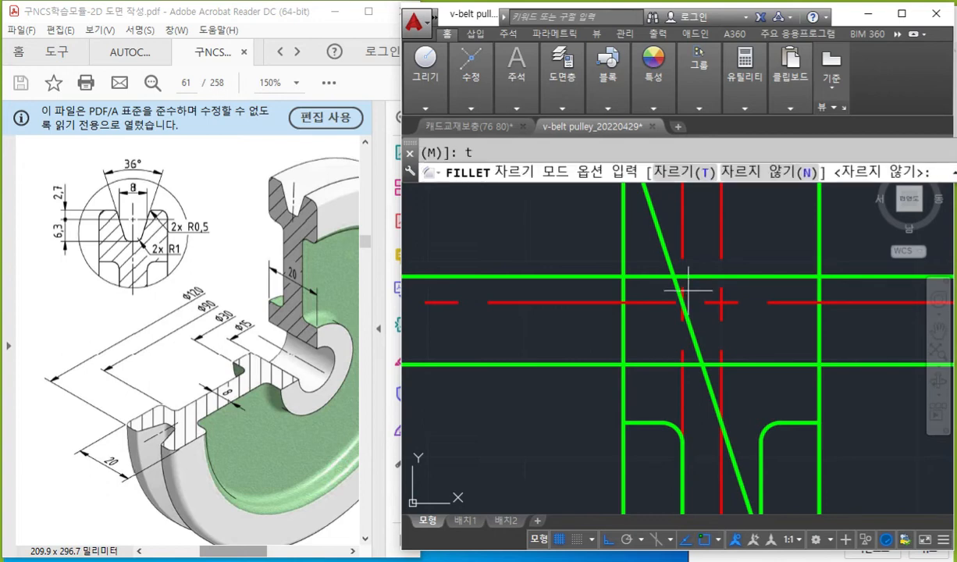
type("t")
key("Return")
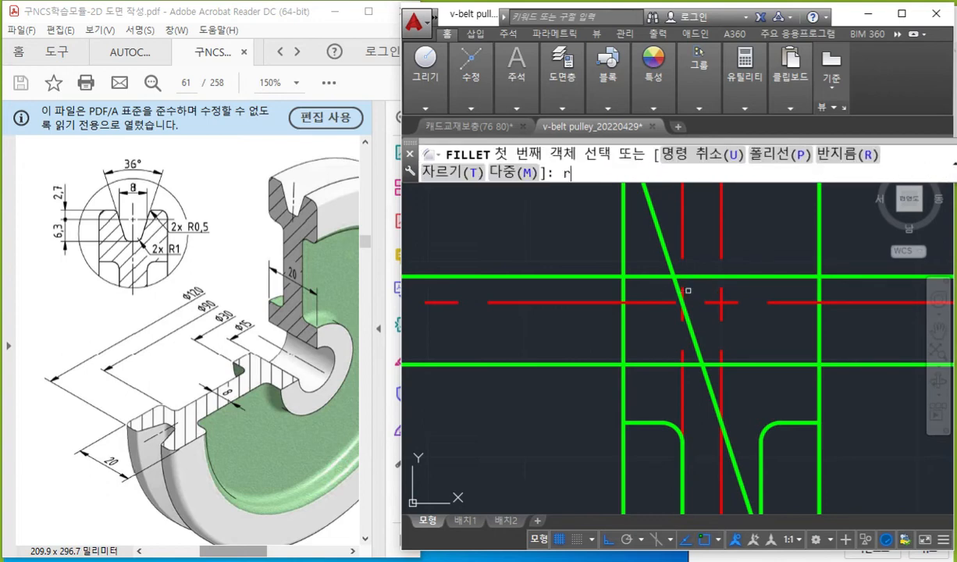
type("r")
key("Return")
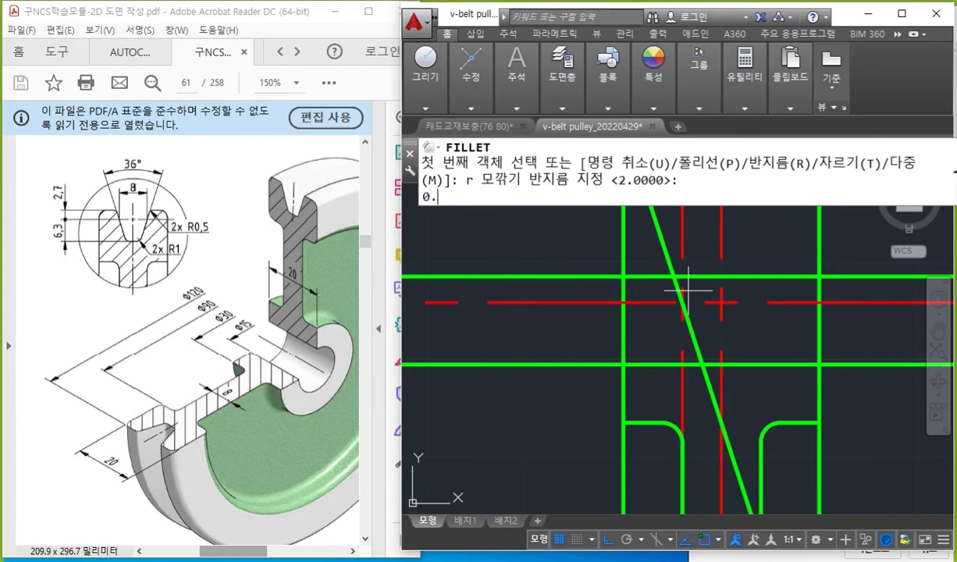
key("Return")
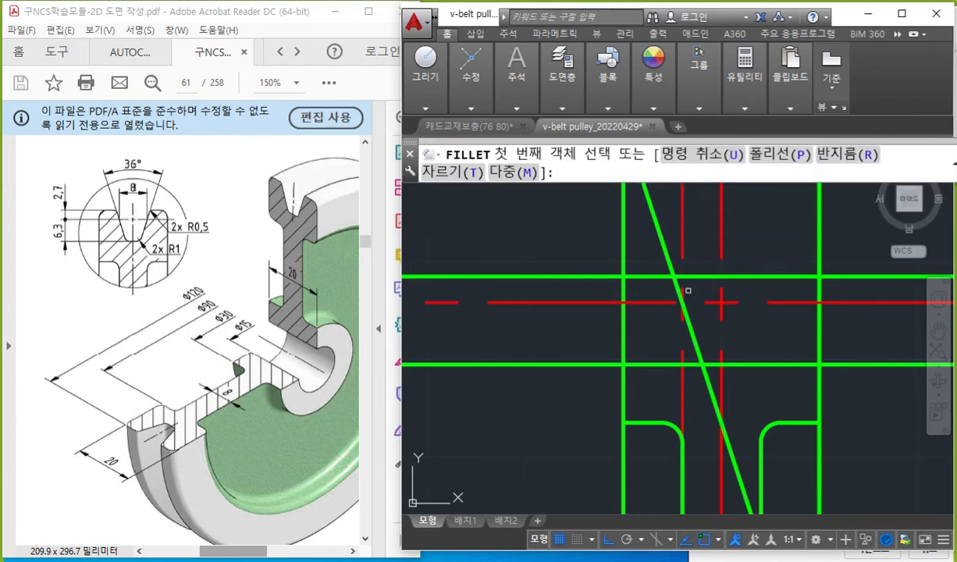
left_click(648, 276)
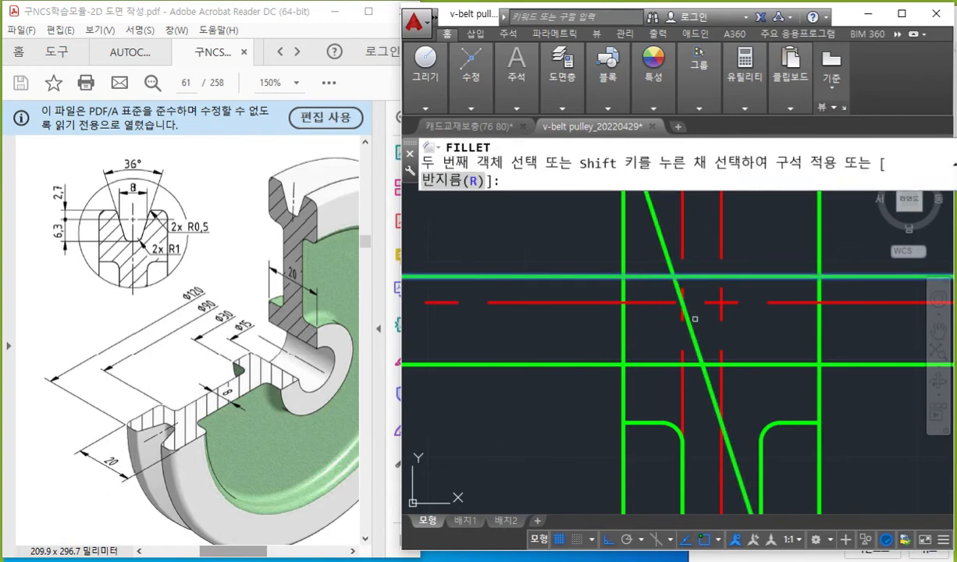
left_click(689, 327)
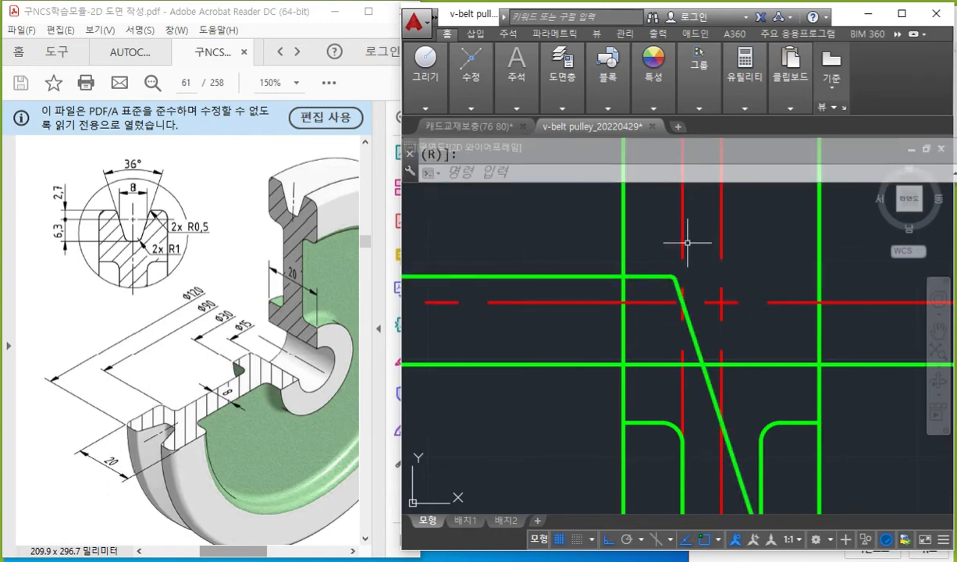
Delete the red offset centerline that runs vertically through the groove's left flank.
mouse_move(680, 243)
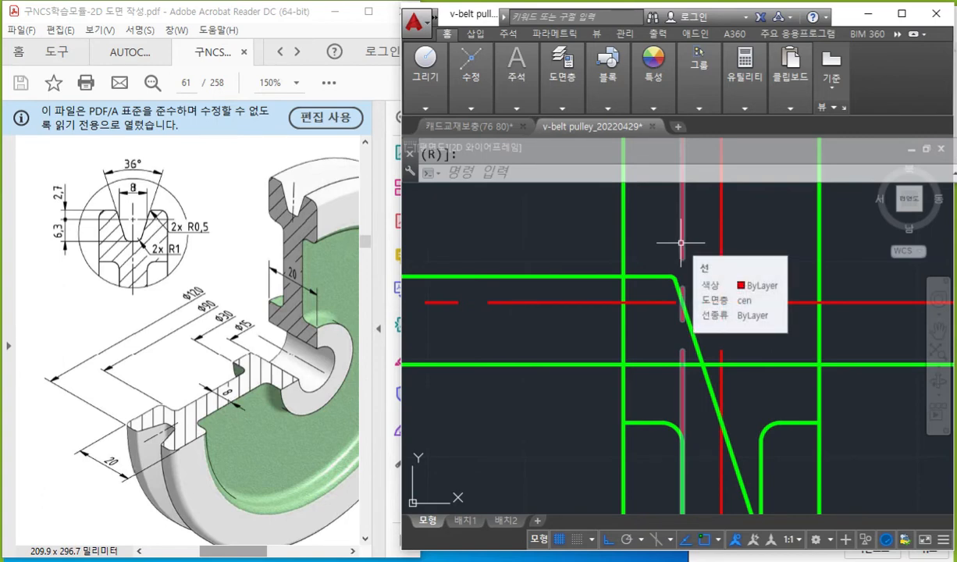
key("Escape")
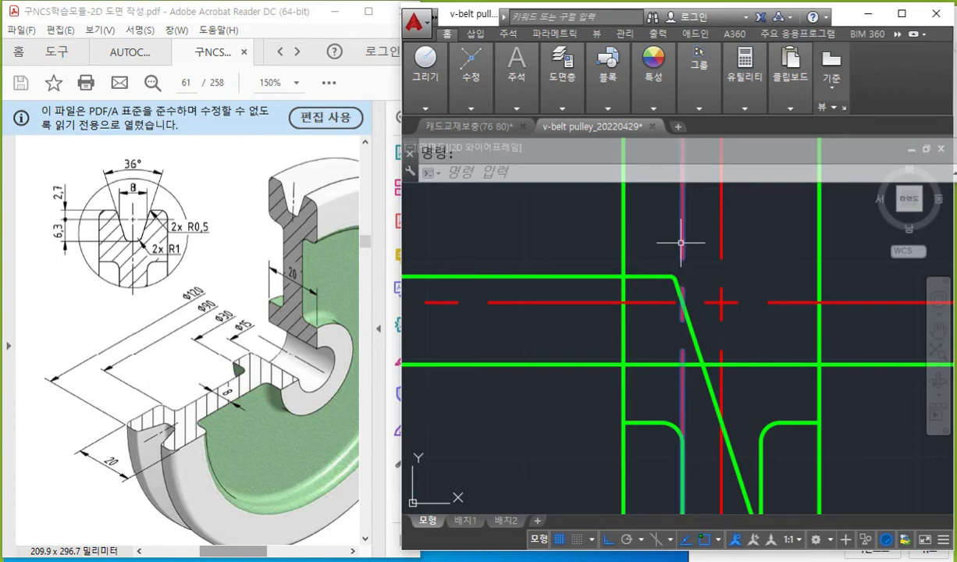
key("Delete")
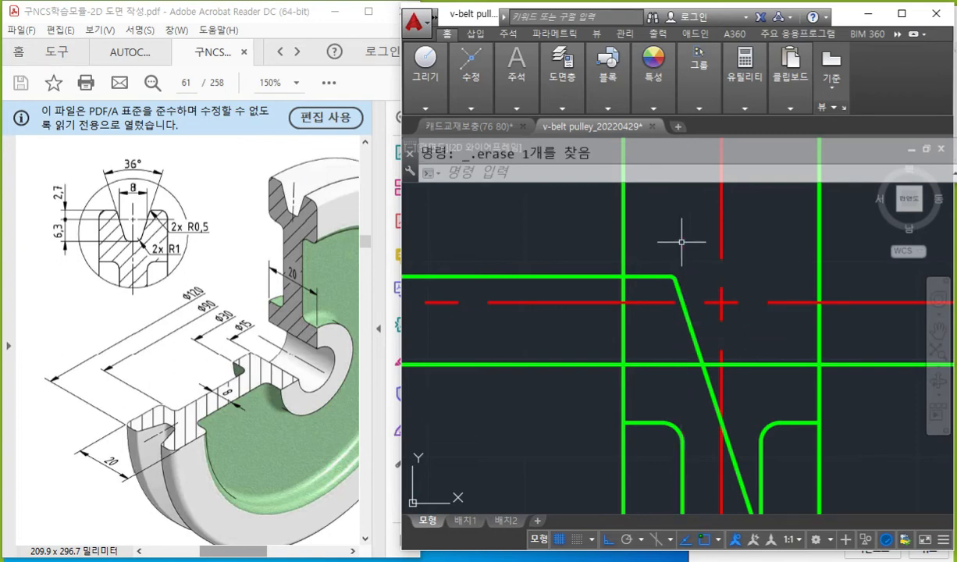
mouse_move(552, 302)
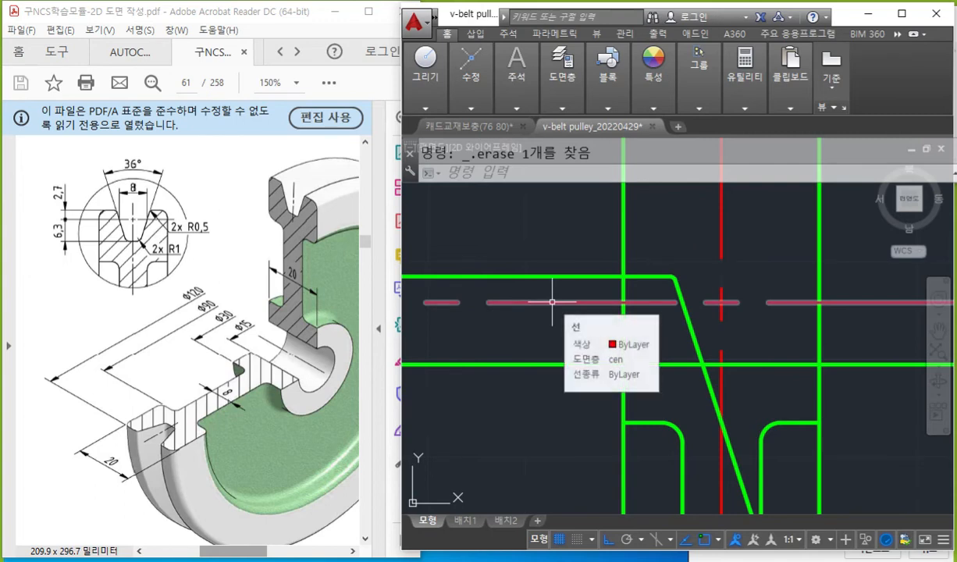
Write f, T-T and R1 in white, mark the PDF's R1 corner in red, trace the flank-to-bottom corner, and clear all marks.
key("F9")
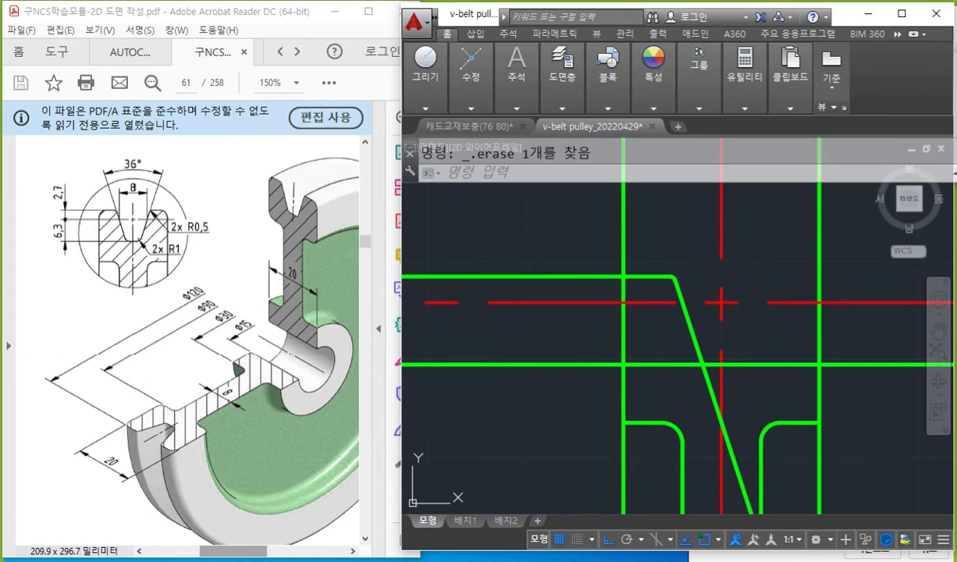
mouse_move(490, 211)
left_mouse_down()
mouse_move(480, 238)
mouse_move(502, 223)
left_mouse_up()
mouse_move(532, 194)
left_mouse_down()
mouse_move(523, 226)
mouse_move(531, 242)
left_mouse_up()
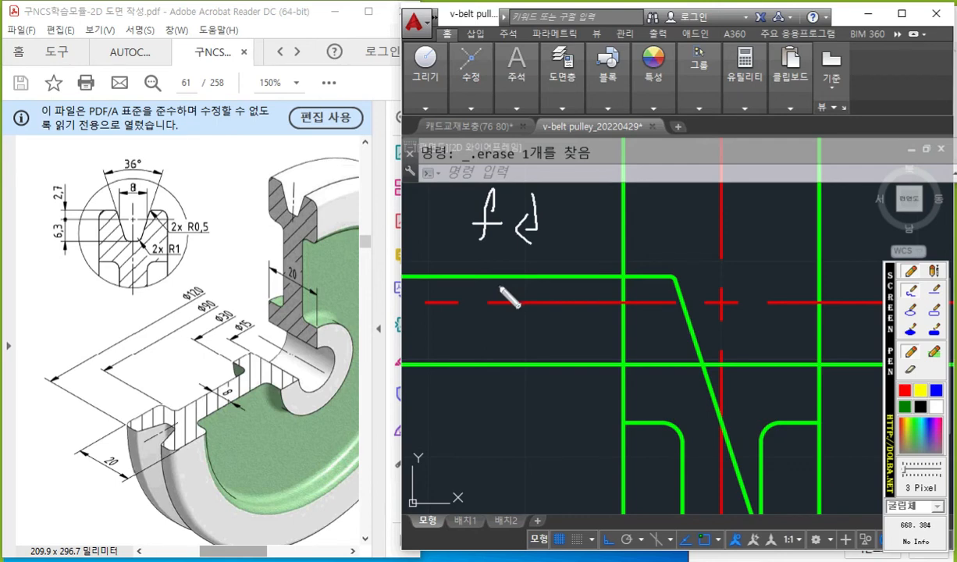
left_click_drag(478, 253, 516, 250)
mouse_move(505, 255)
left_mouse_down()
mouse_move(499, 275)
mouse_move(608, 248)
mouse_move(579, 288)
left_mouse_up()
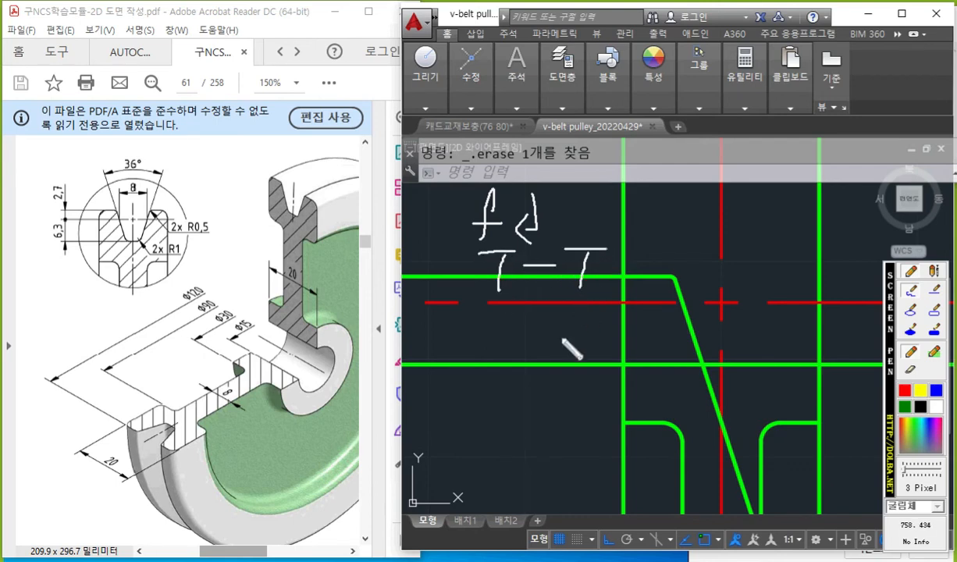
mouse_move(491, 311)
left_mouse_down()
mouse_move(490, 343)
mouse_move(544, 352)
left_mouse_up()
left_click(905, 390)
left_click_drag(152, 236, 139, 256)
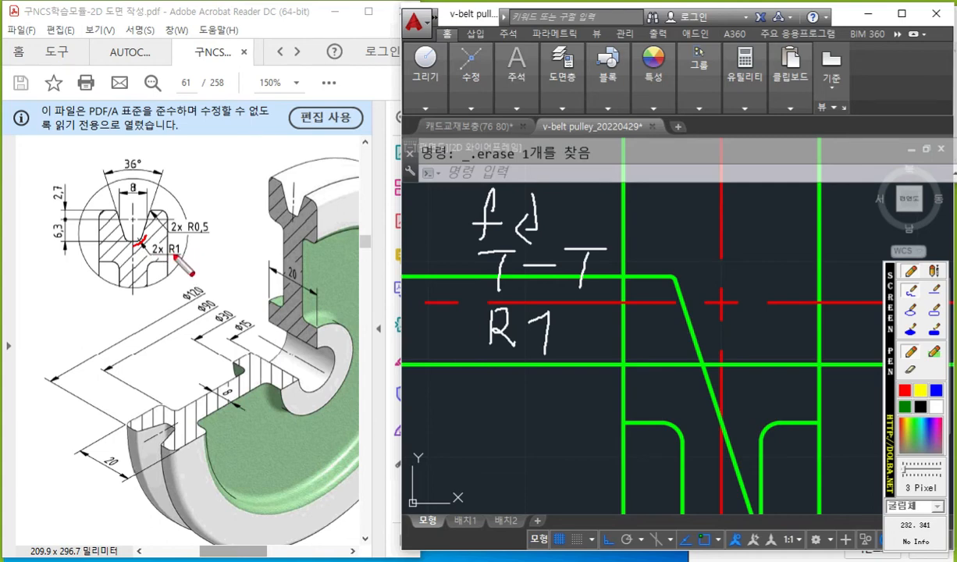
mouse_move(678, 313)
left_mouse_down()
mouse_move(692, 353)
mouse_move(775, 361)
left_mouse_up()
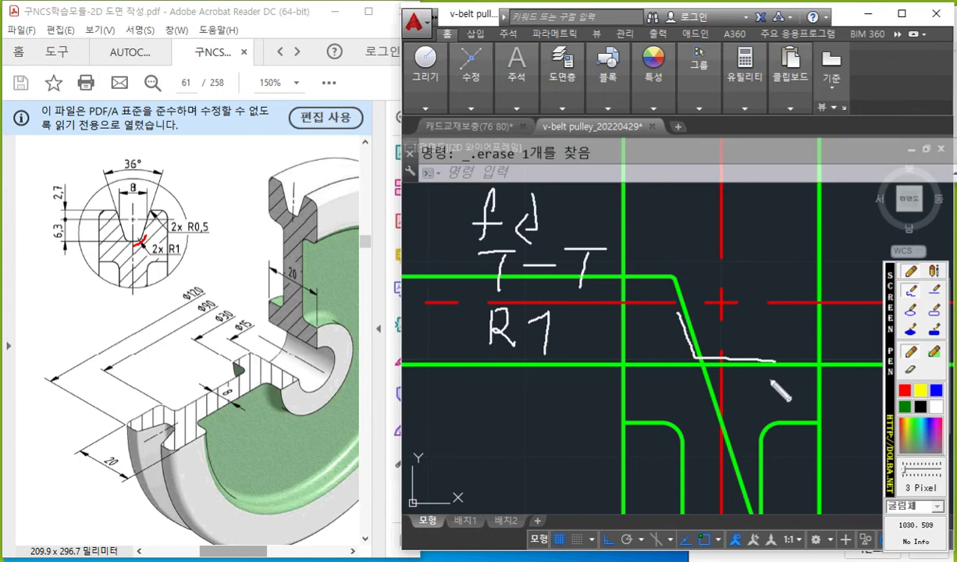
key("Escape")
Fillet the slanted groove flank and the groove's bottom line with a radius of 1, and save the drawing.
type("f")
key("Return")
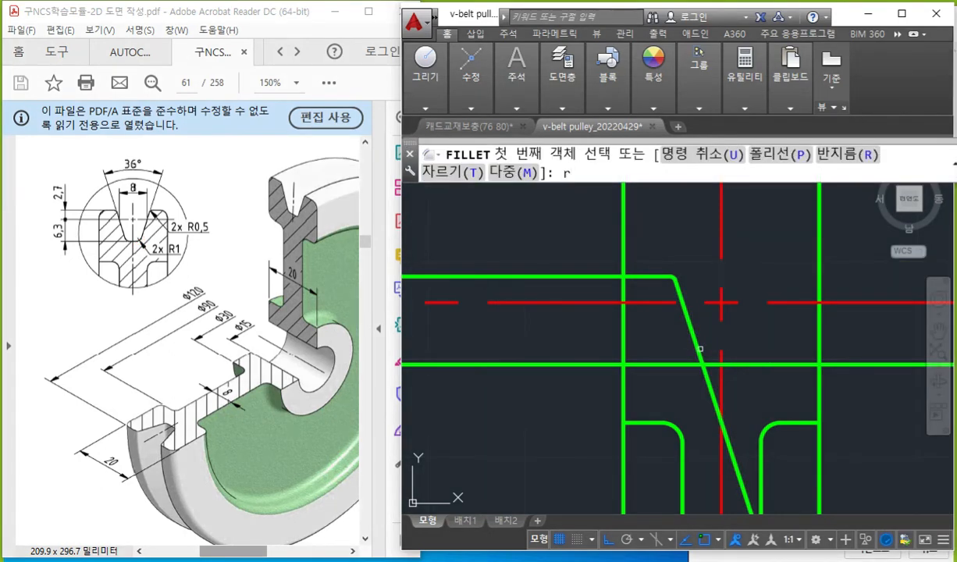
type("r")
key("Return")
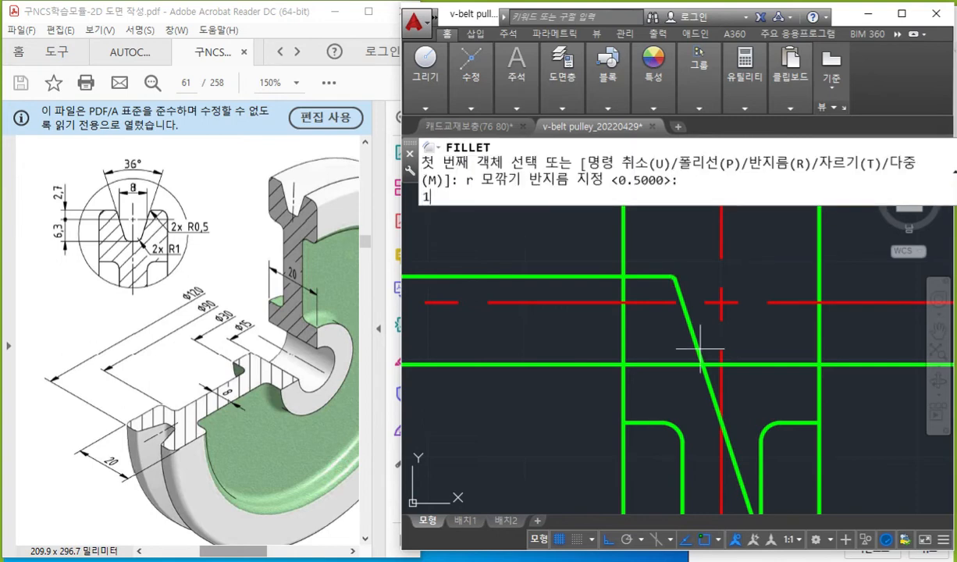
key("Return")
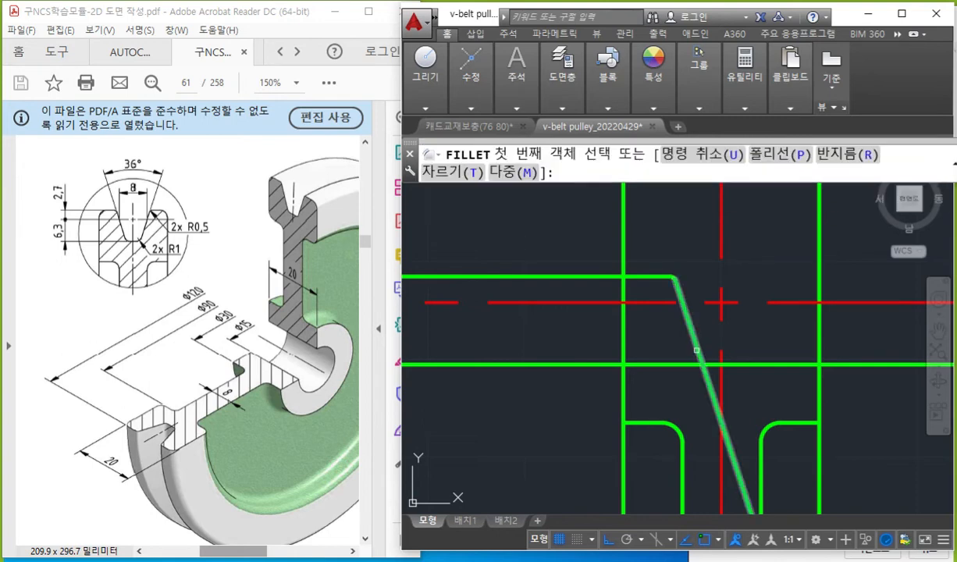
left_click(696, 350)
left_click(749, 363)
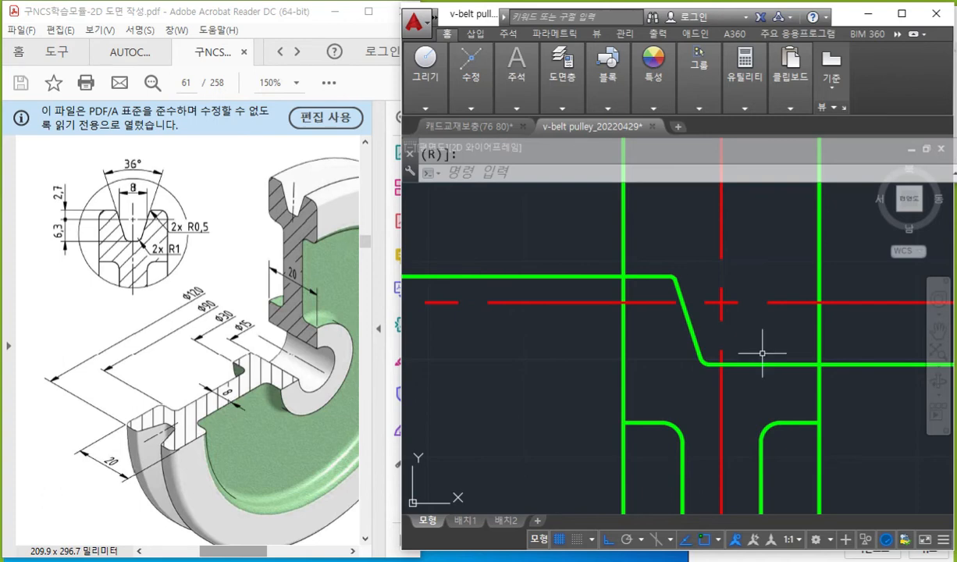
key("ctrl+s")
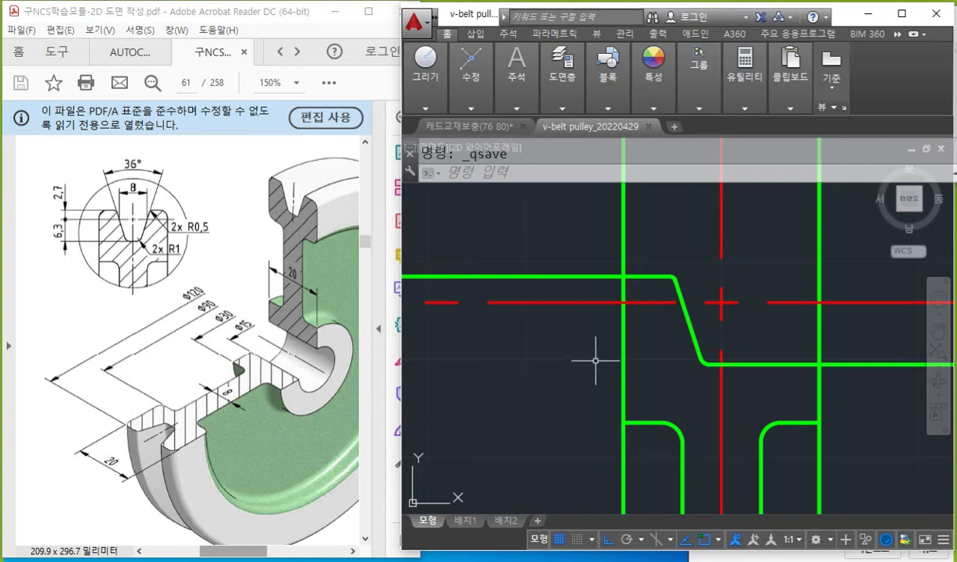
Mark the PDF's two outer rim corners and an arrow in red, sketch the matching drawing corner with R2 in white, and clear all marks.
key("F12")
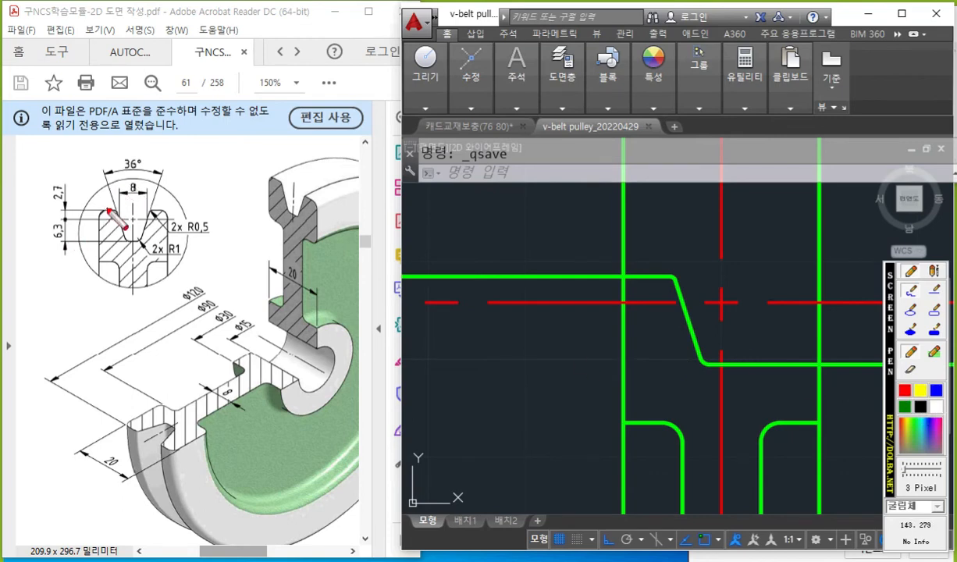
left_click_drag(105, 210, 96, 222)
left_click_drag(162, 208, 170, 217)
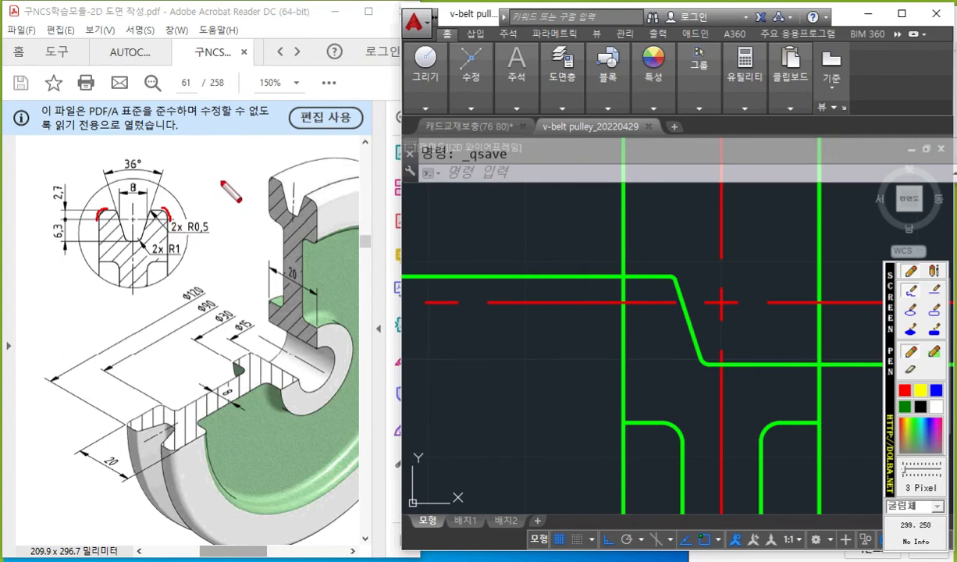
mouse_move(175, 204)
left_mouse_down()
mouse_move(204, 188)
mouse_move(166, 209)
mouse_move(188, 213)
left_mouse_up()
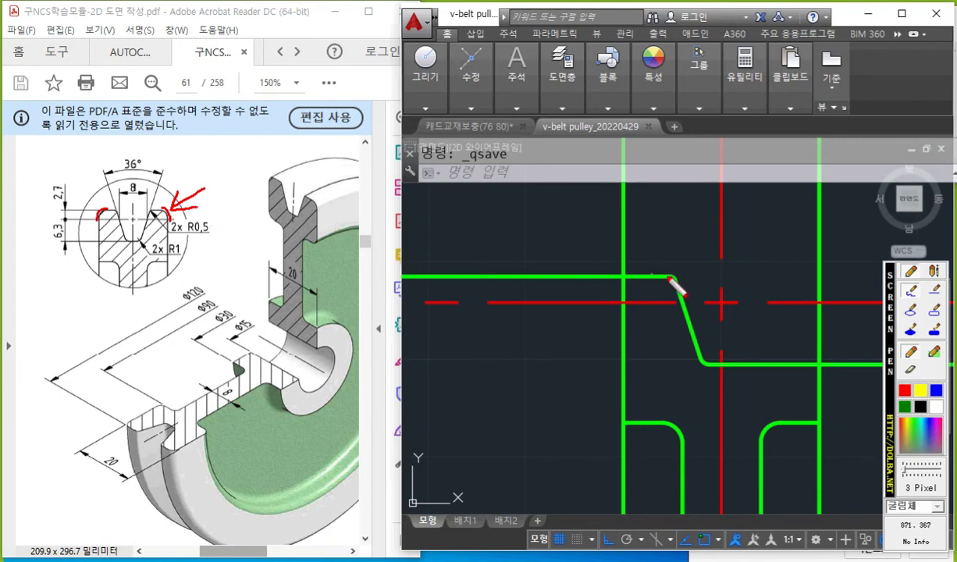
left_click(936, 407)
left_click_drag(640, 272, 625, 305)
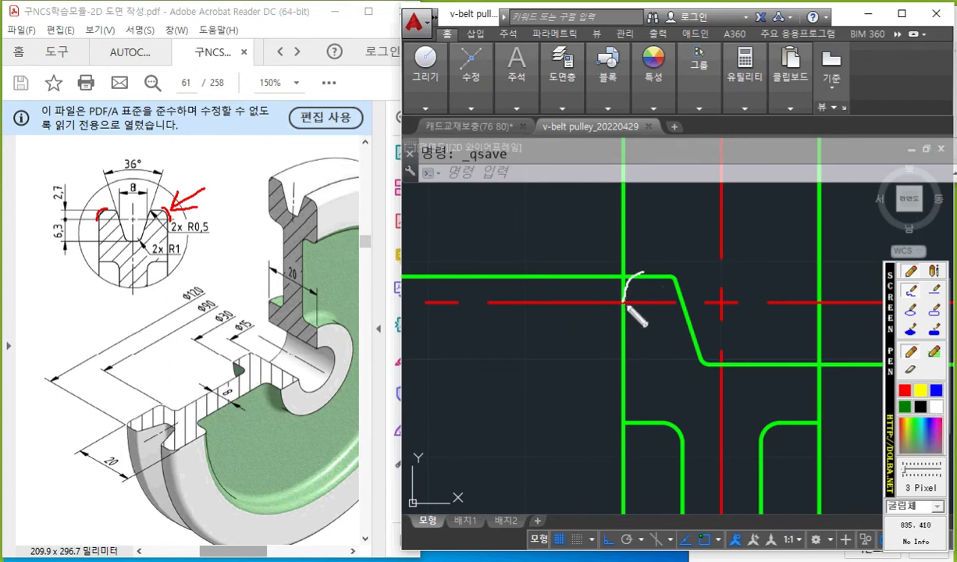
mouse_move(504, 224)
left_mouse_down()
mouse_move(505, 267)
mouse_move(537, 265)
mouse_move(550, 246)
mouse_move(587, 252)
left_mouse_up()
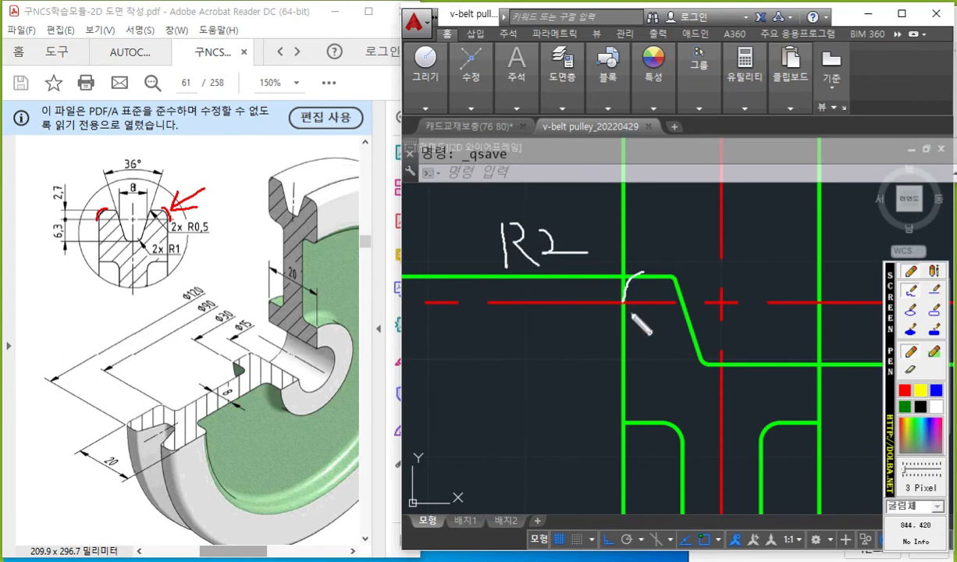
left_click_drag(648, 235, 655, 235)
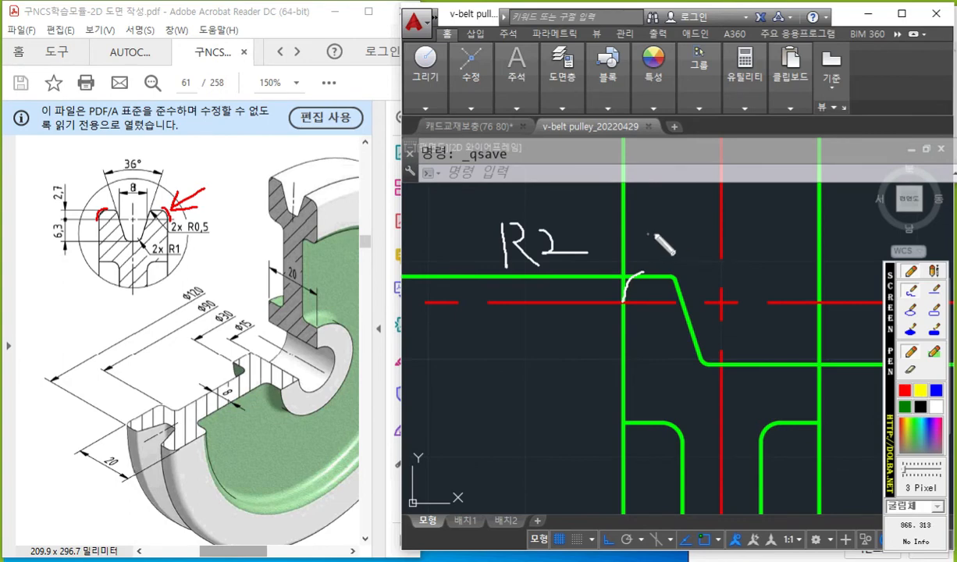
key("Escape")
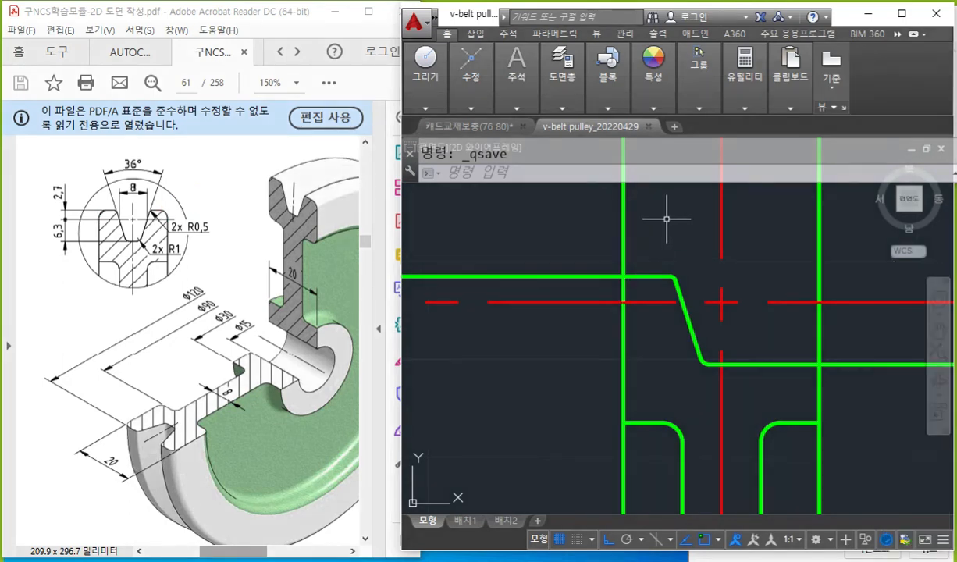
Fillet the upper horizontal line and the rim's left vertical edge with a radius of 2.
type("f")
key("Return")
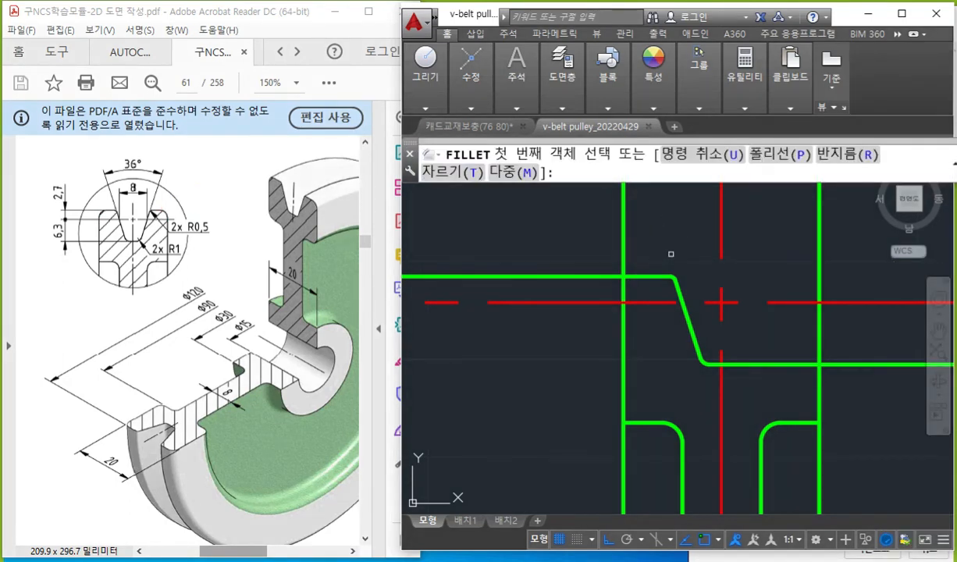
type("r")
key("Return")
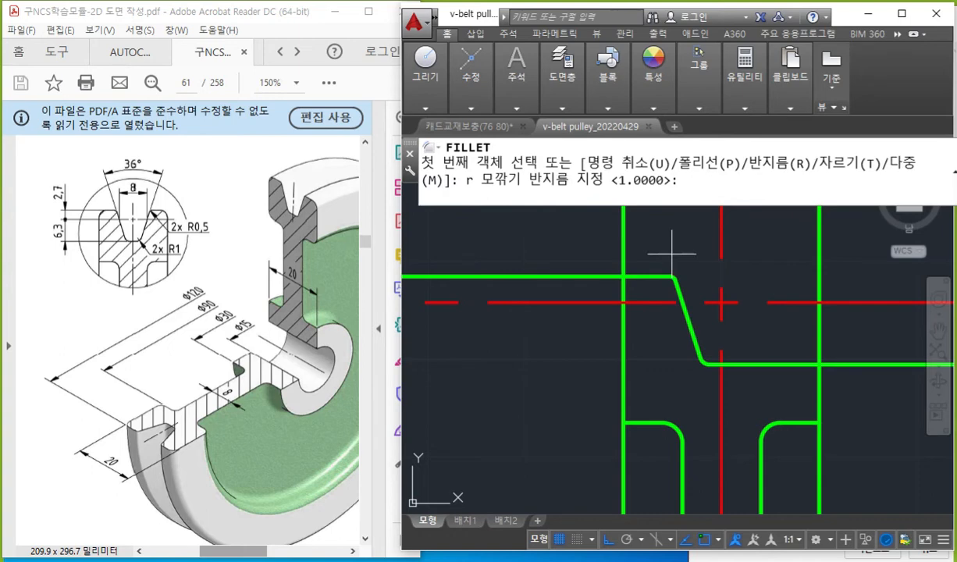
type("2")
key("Return")
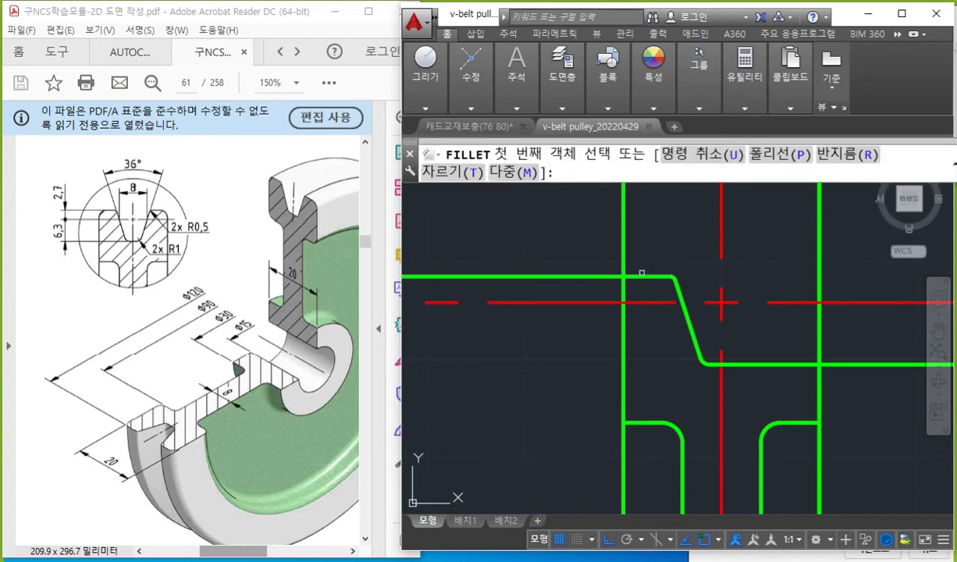
left_click(642, 273)
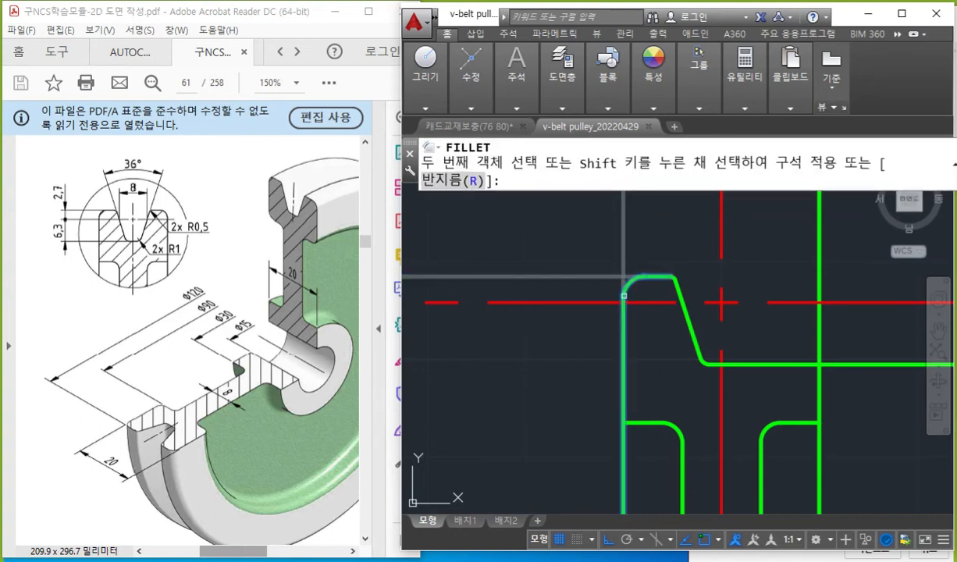
left_click(623, 296)
mouse_move(715, 416)
middle_mouse_down()
mouse_move(620, 363)
mouse_move(589, 364)
middle_mouse_up()
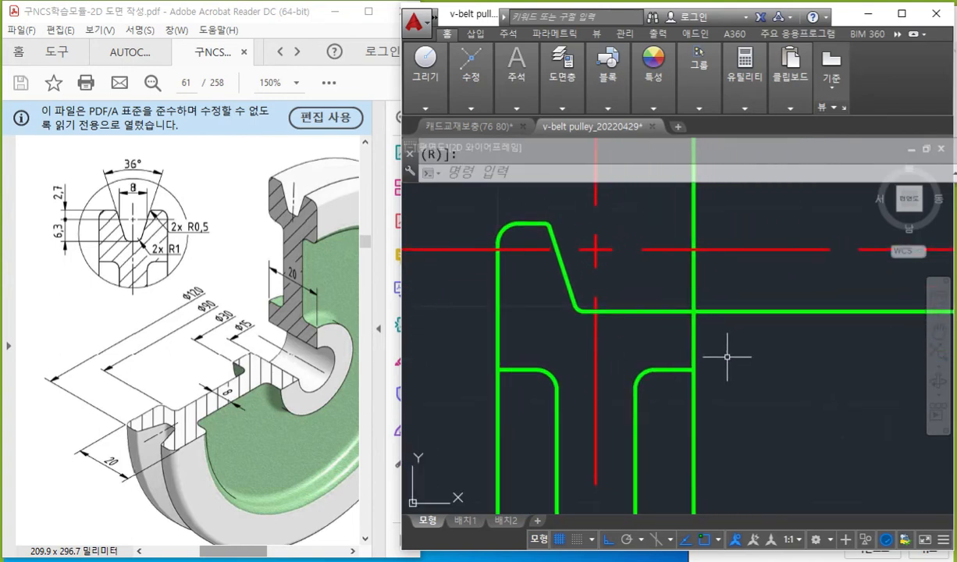
Write mi in white, trace the left groove profile, the vertical centerline and the mirrored flank, and clear all marks.
key("F12")
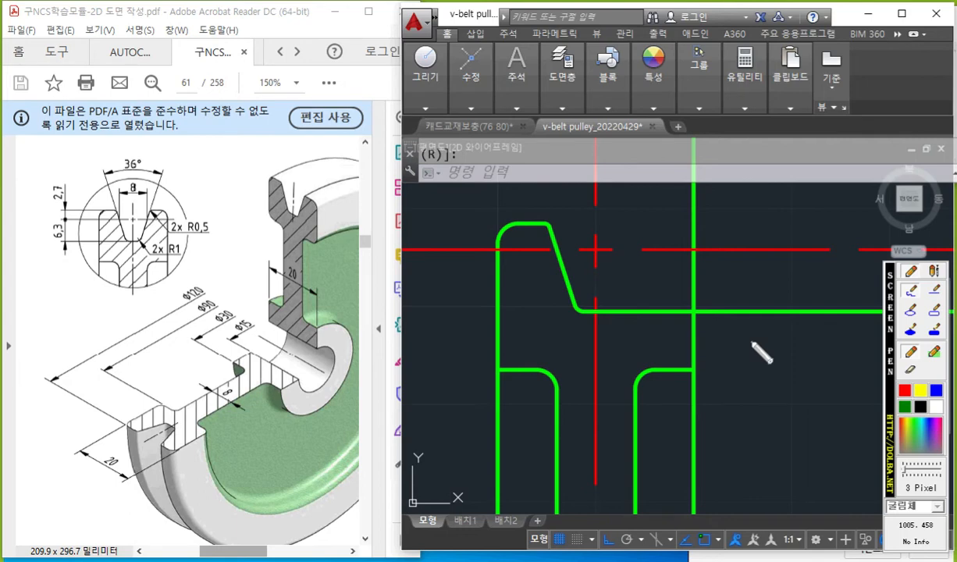
left_click(936, 405)
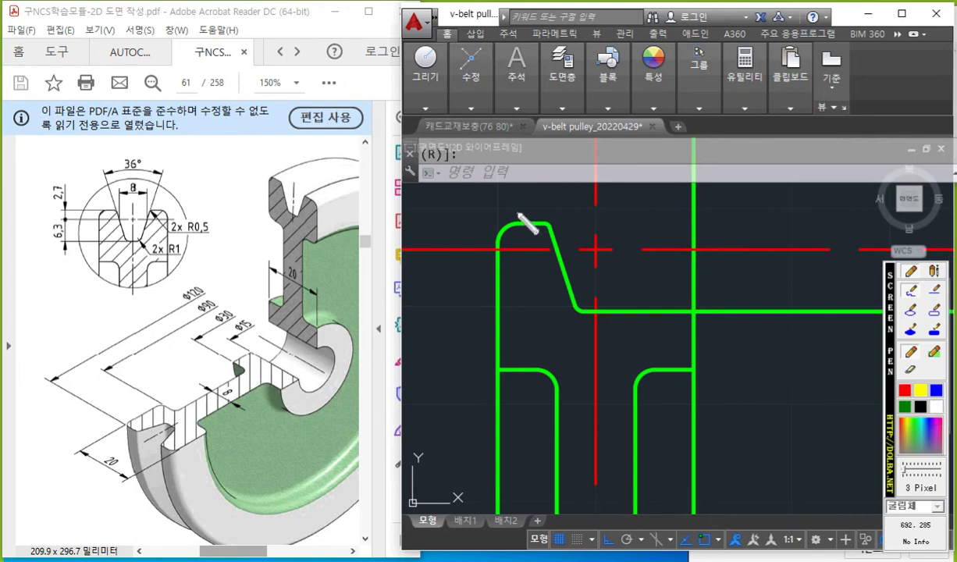
mouse_move(409, 199)
left_mouse_down()
mouse_move(430, 218)
mouse_move(436, 209)
left_mouse_up()
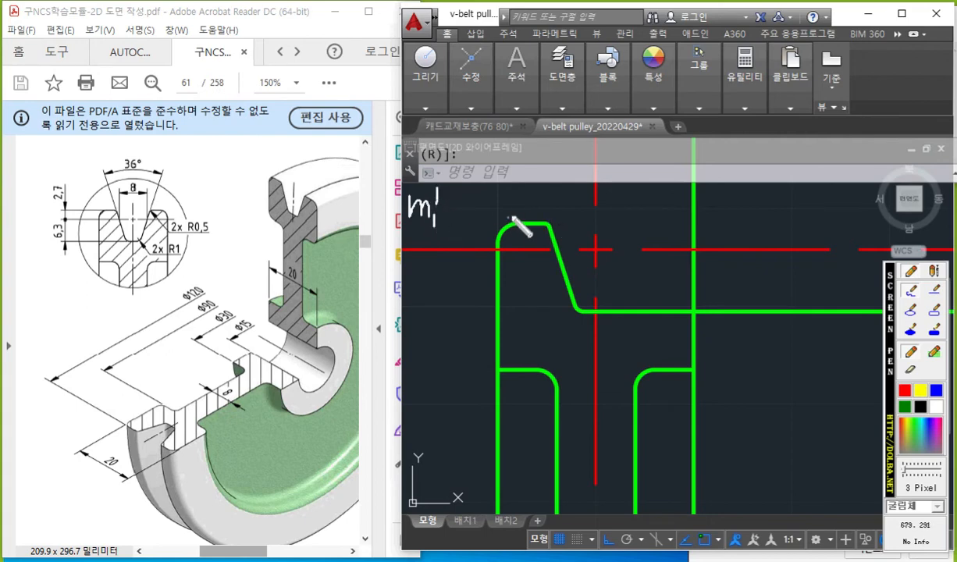
left_click_drag(515, 213, 490, 245)
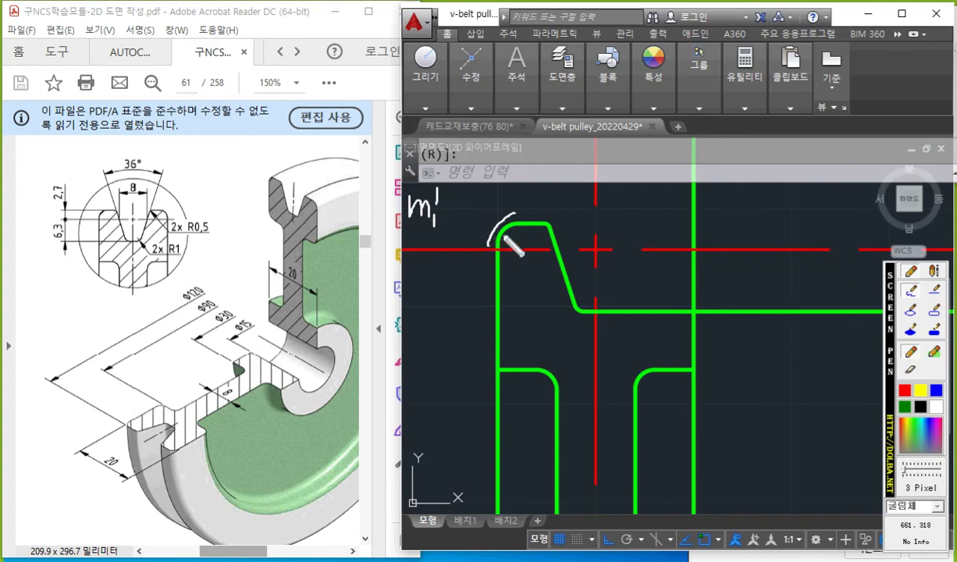
mouse_move(522, 214)
left_mouse_down()
mouse_move(559, 223)
mouse_move(580, 287)
left_mouse_up()
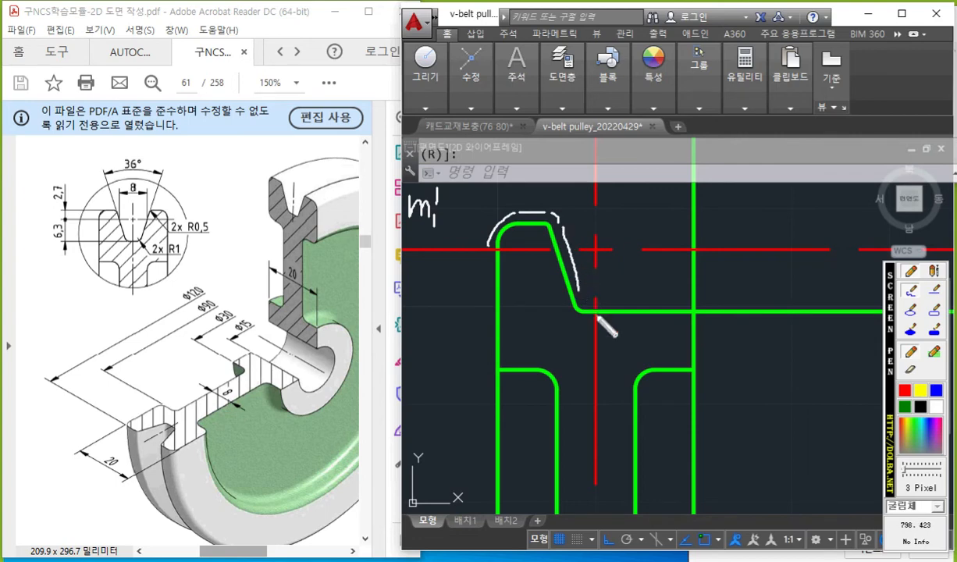
left_click_drag(578, 285, 601, 313)
left_click_drag(594, 117, 597, 515)
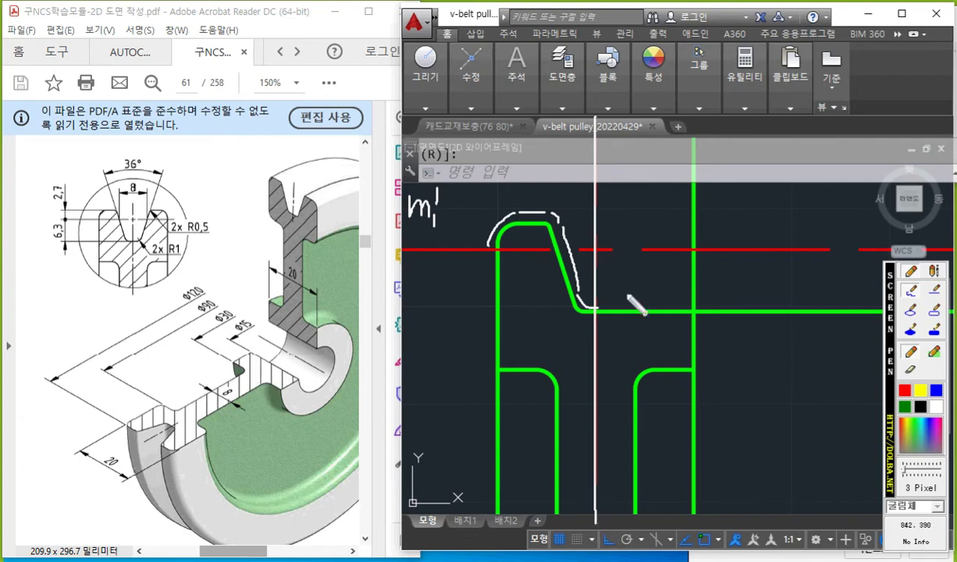
left_click_drag(619, 298, 731, 206)
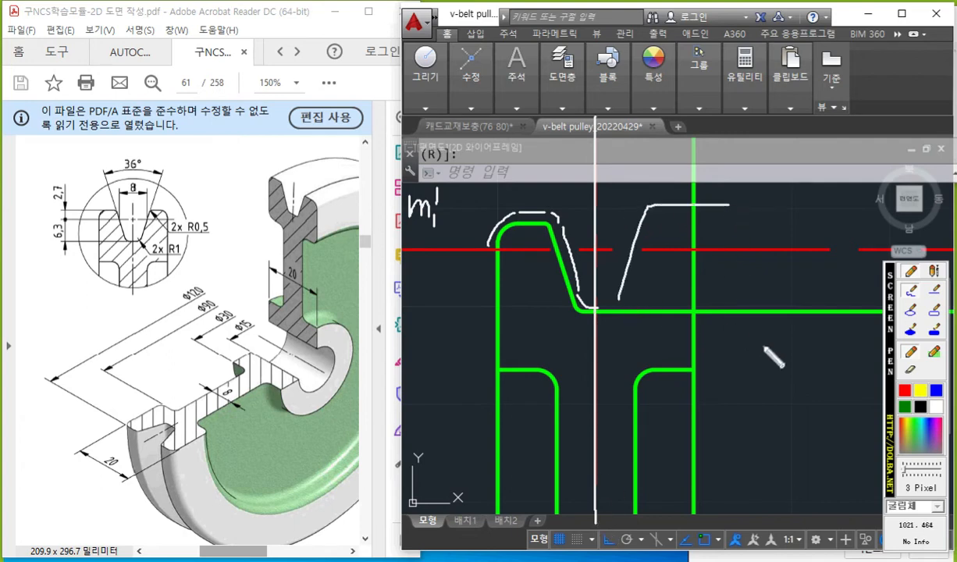
key("Escape")
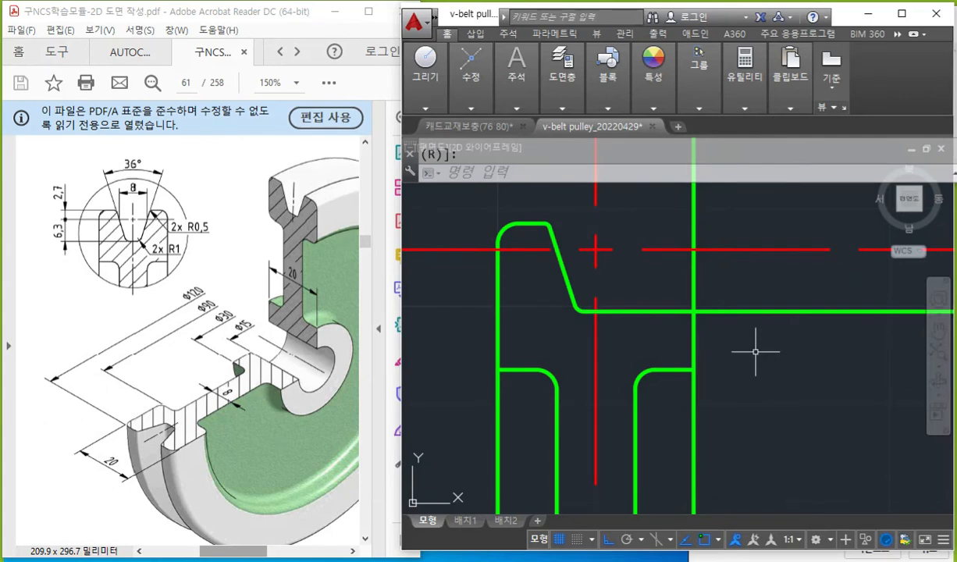
Mirror the left rim-top and groove profile, including its fillets, across the vertical centerline, keeping the originals.
type("mi")
key("Return")
left_click(473, 207)
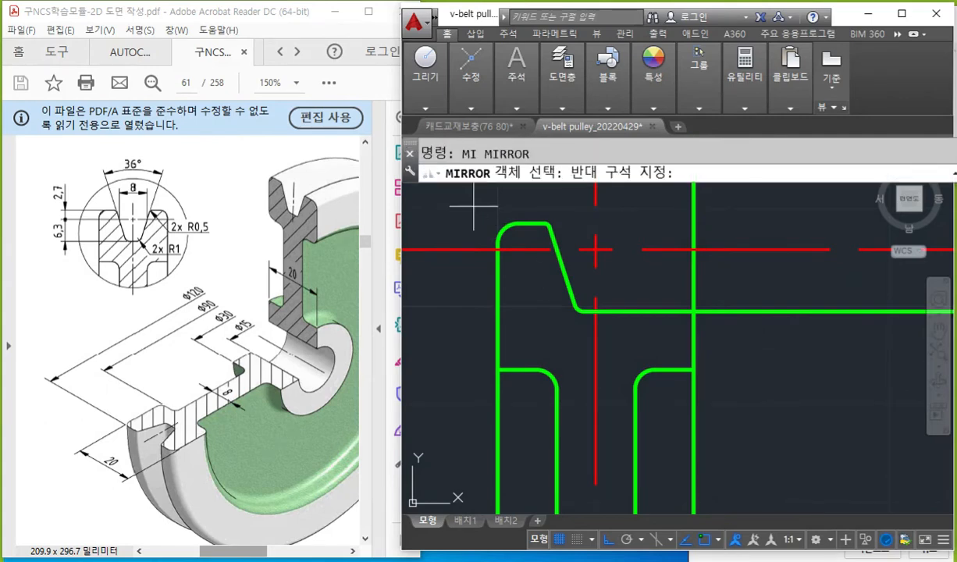
left_click(578, 280)
left_click(565, 274)
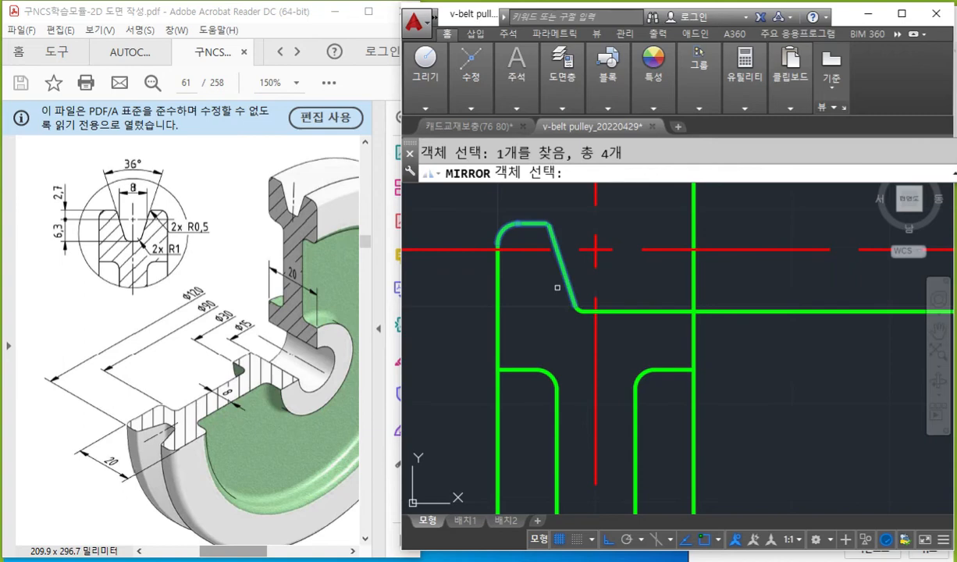
left_click(552, 293)
left_click(618, 345)
scroll(644, 340, "down", 5)
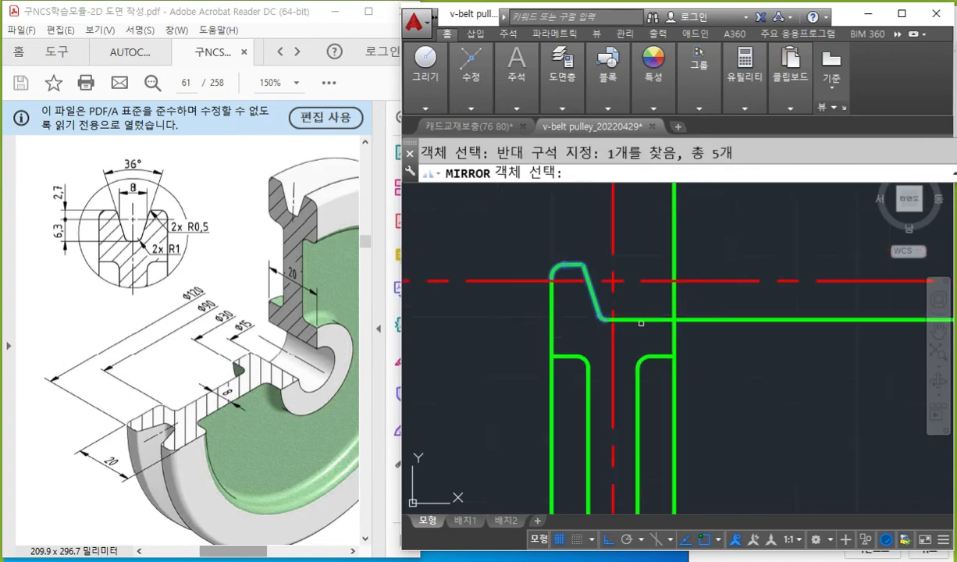
key("Return")
left_click(638, 218)
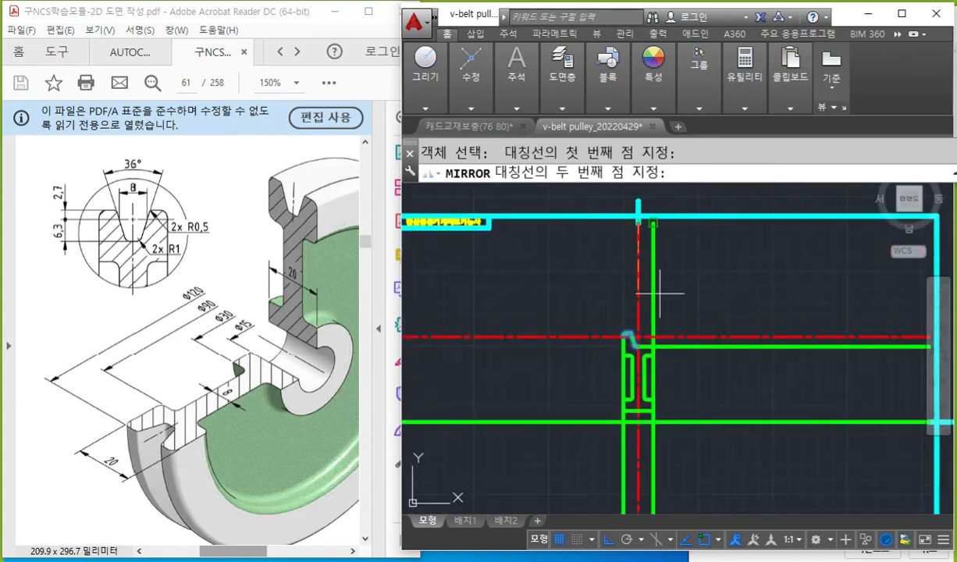
left_click(691, 391)
key("Return")
scroll(690, 353, "up", 8)
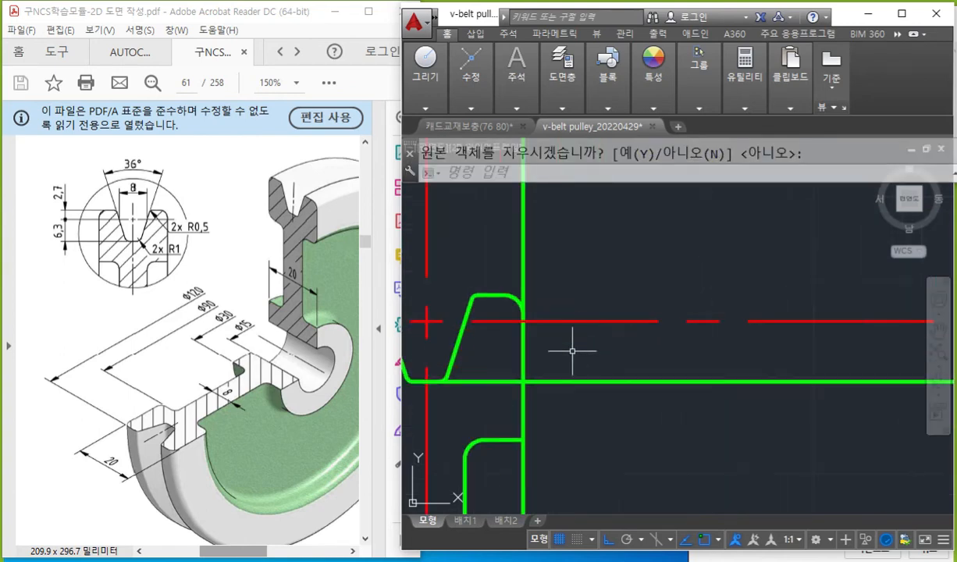
mouse_move(739, 360)
middle_mouse_down()
mouse_move(669, 362)
mouse_move(728, 363)
middle_mouse_up()
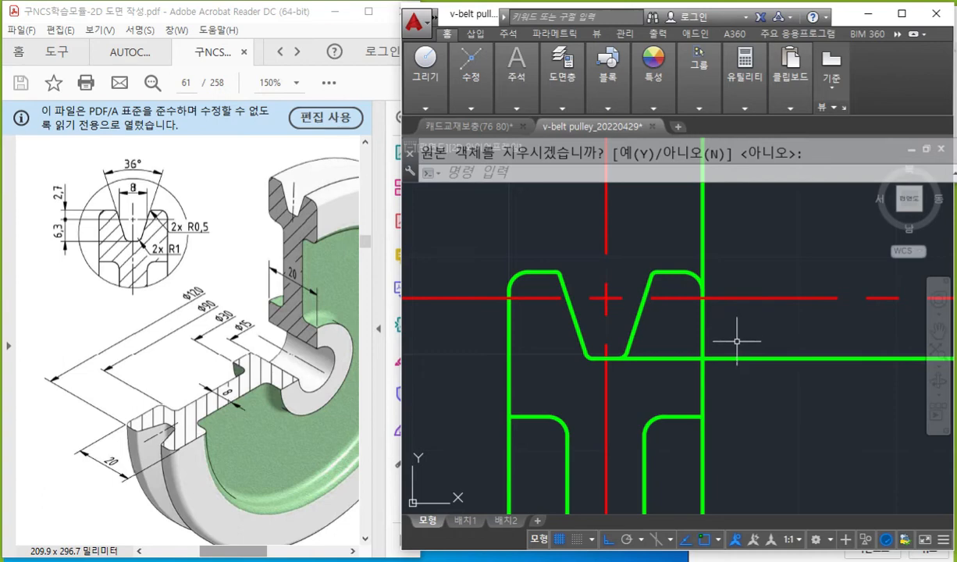
Mark the mirrored outer and groove-bottom fillets in yellow, scribble white over the excess vertical and horizontal lines, and clear all marks.
scroll(681, 395, "up", 2)
middle_click_drag(681, 395, 733, 361)
key("F12")
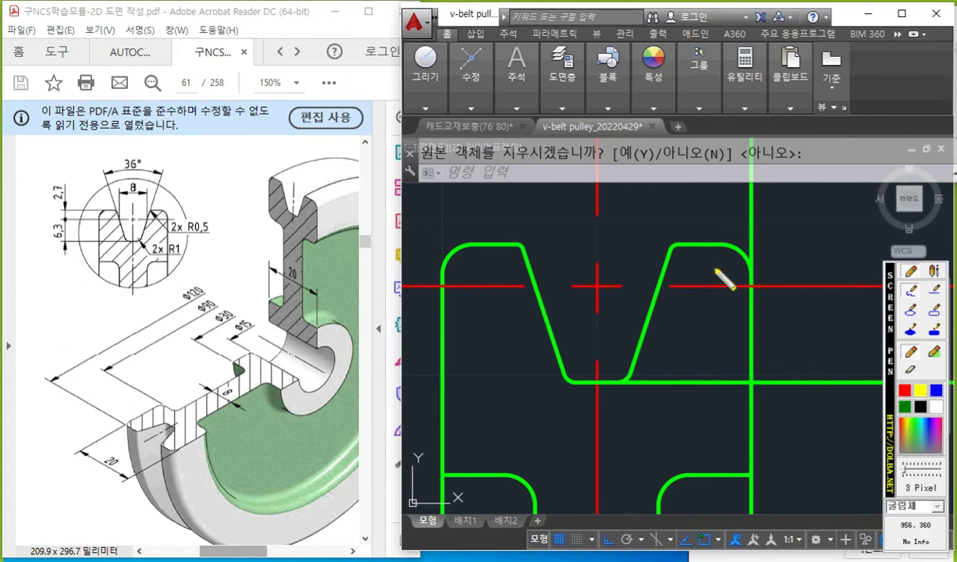
mouse_move(712, 230)
left_mouse_down()
mouse_move(739, 246)
mouse_move(761, 284)
left_mouse_up()
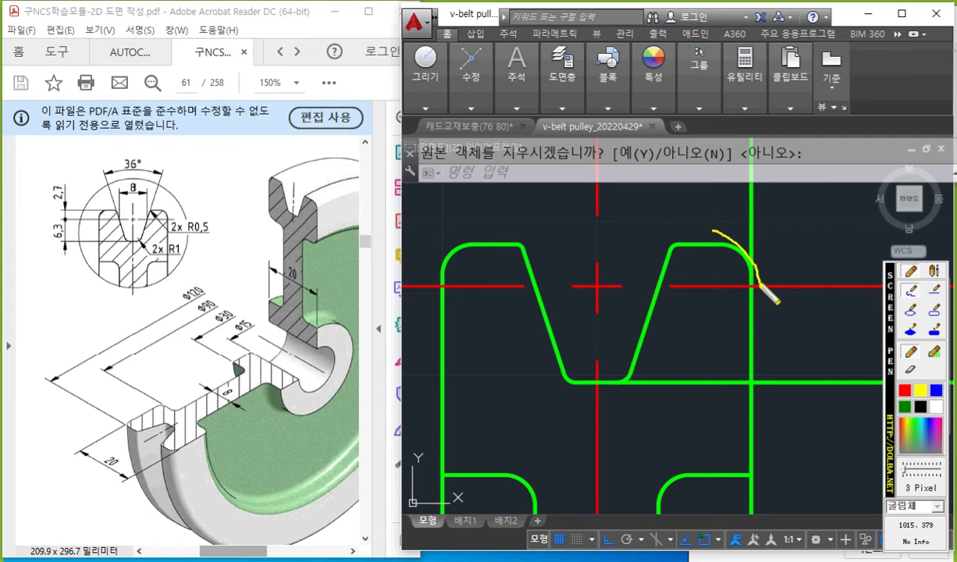
left_click_drag(638, 364, 609, 388)
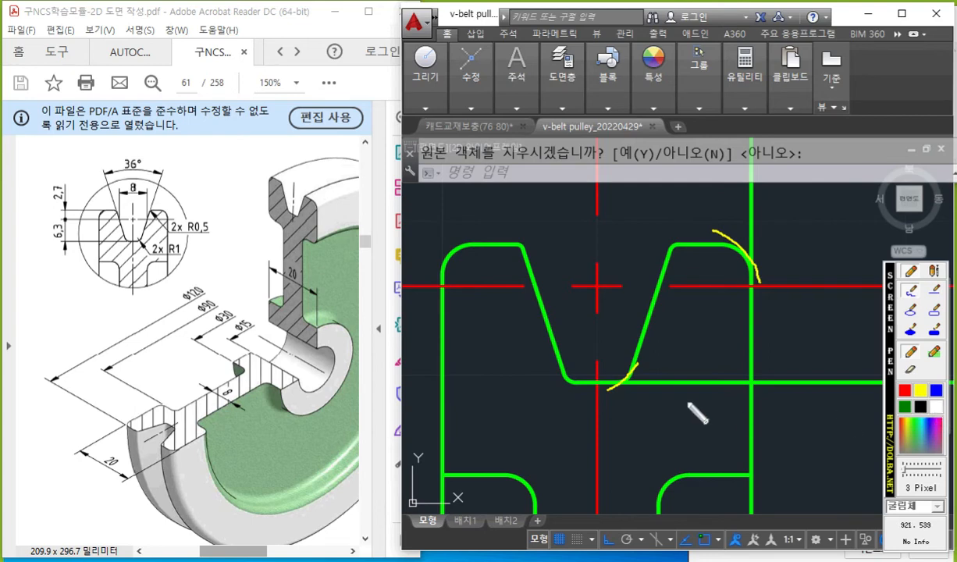
mouse_move(652, 382)
left_mouse_down()
mouse_move(808, 367)
mouse_move(842, 375)
left_mouse_up()
mouse_move(777, 113)
left_mouse_down()
mouse_move(733, 175)
mouse_move(746, 221)
left_mouse_up()
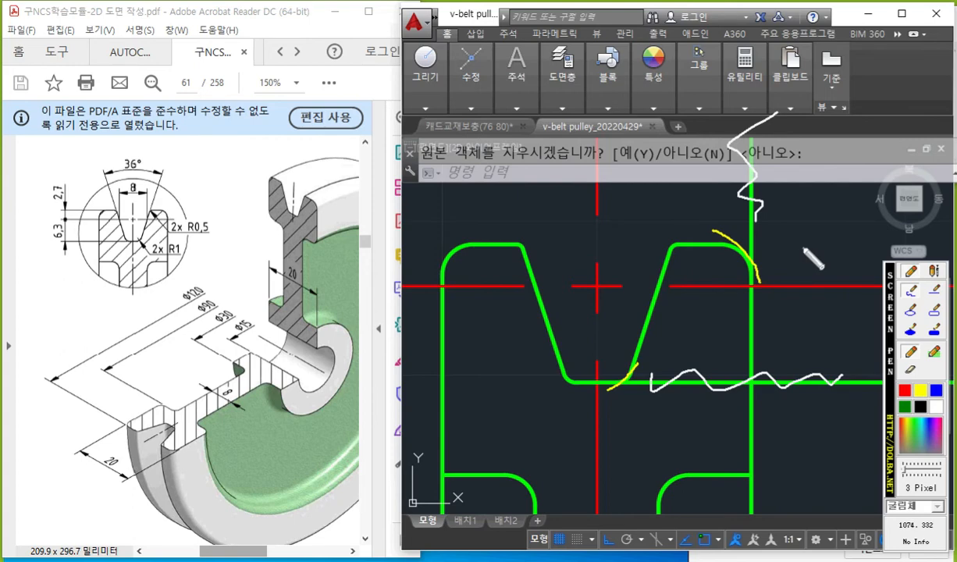
key("Escape")
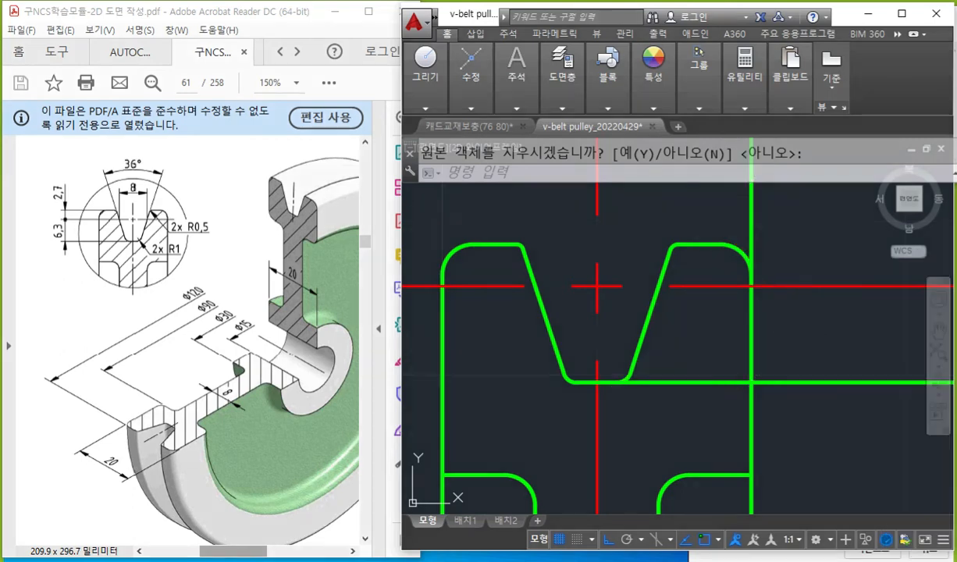
Trim the right vertical edge above its corner fillet and the groove's bottom line beyond its right fillet, using both mirrored arcs as cutting edges.
type("tr")
key("Return")
left_click(710, 235)
left_click(796, 332)
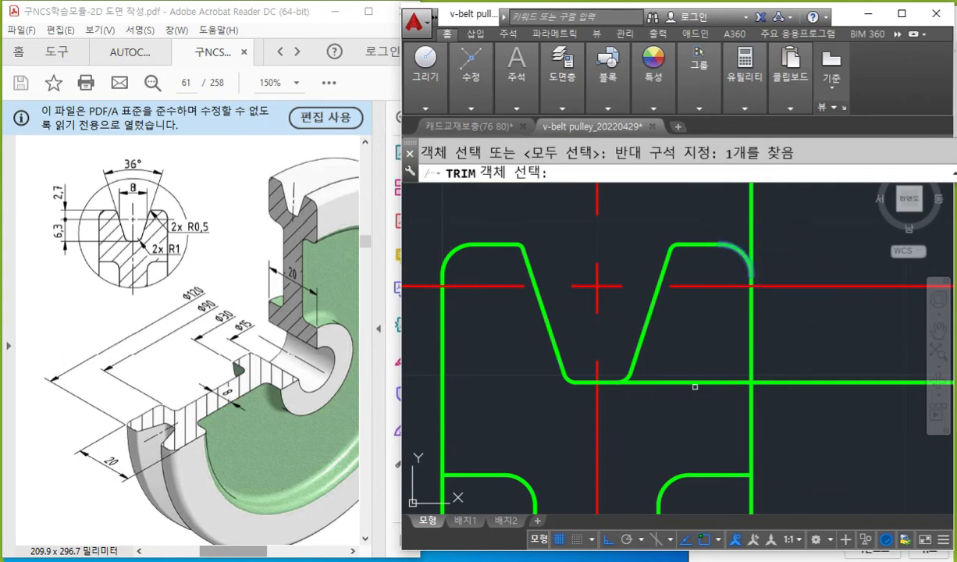
left_click(605, 336)
left_click(656, 437)
key("Return")
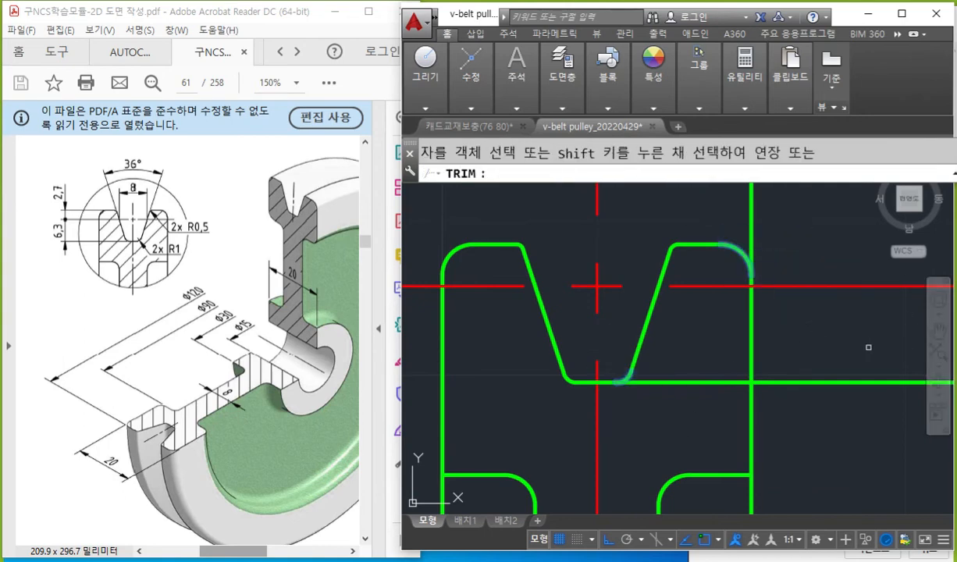
left_click(754, 209)
left_click(801, 382)
key("Return")
scroll(707, 361, "down", 4)
middle_click_drag(705, 390, 692, 291)
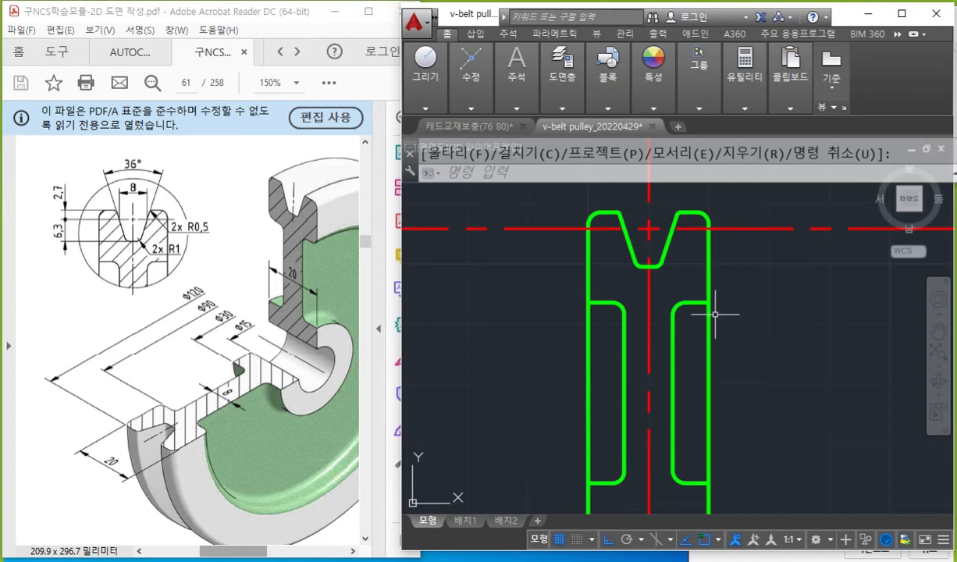
middle_click_drag(713, 306, 712, 352)
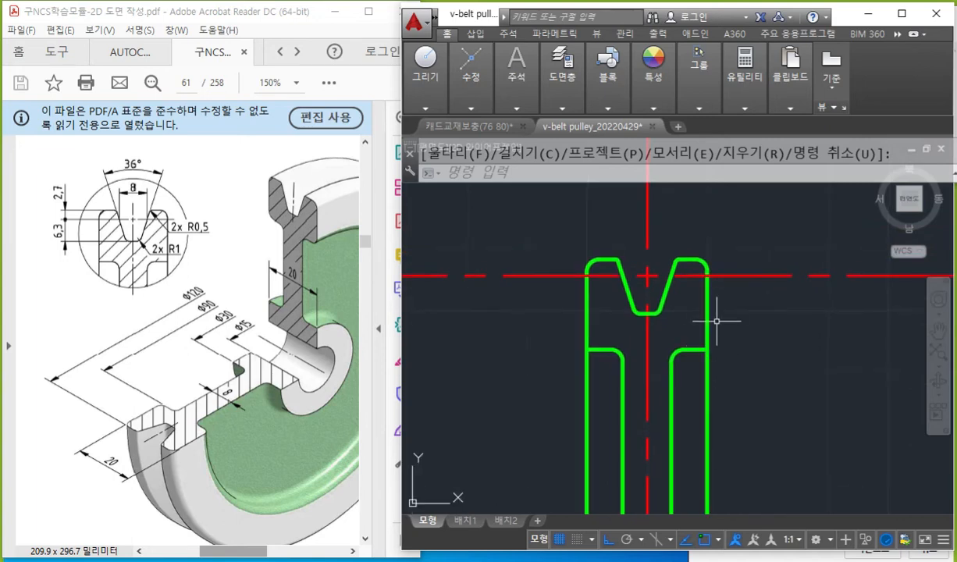
Write br선 in white, mark the break positions beside the rim's left and right edges, and clear all marks.
left_click(659, 285)
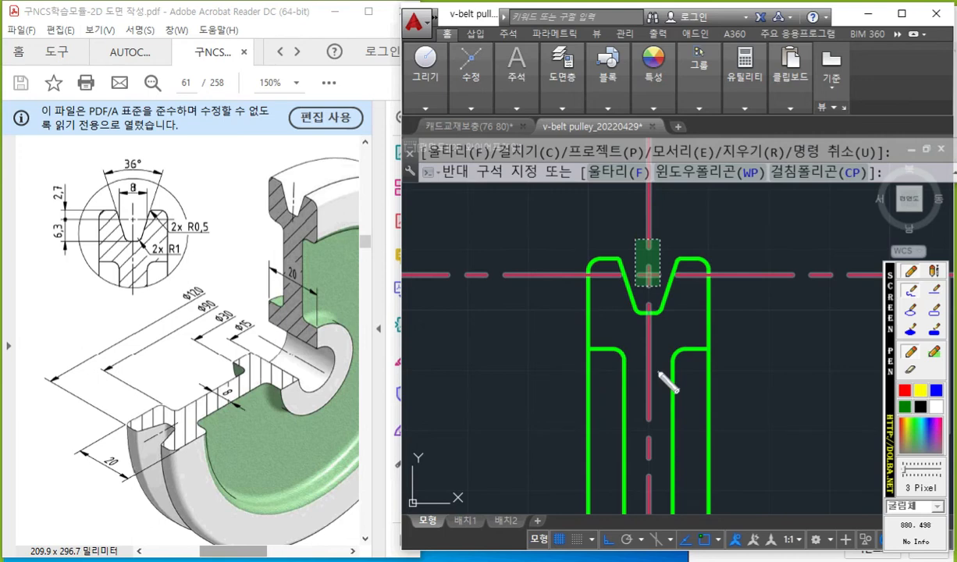
mouse_move(445, 187)
left_mouse_down()
mouse_move(448, 222)
mouse_move(479, 205)
mouse_move(503, 215)
mouse_move(489, 223)
left_mouse_up()
mouse_move(571, 264)
left_mouse_down()
mouse_move(569, 274)
mouse_move(440, 309)
left_mouse_up()
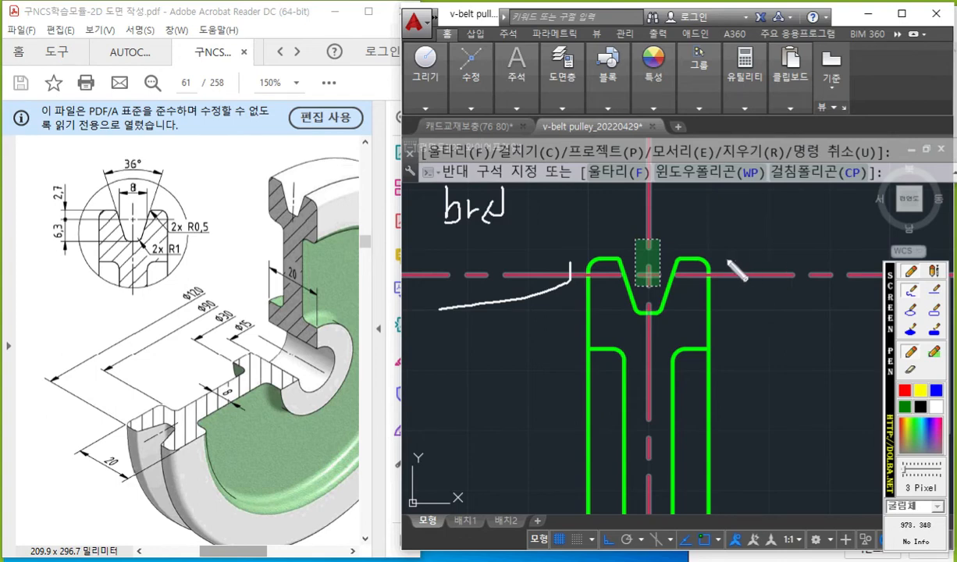
mouse_move(726, 262)
left_mouse_down()
mouse_move(727, 286)
mouse_move(836, 300)
left_mouse_up()
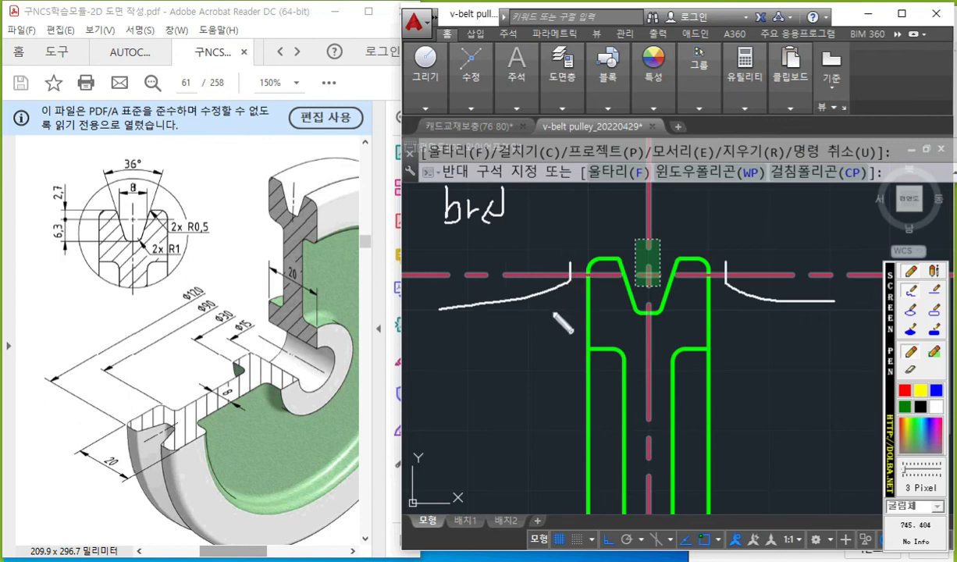
key("Escape")
key("Escape")
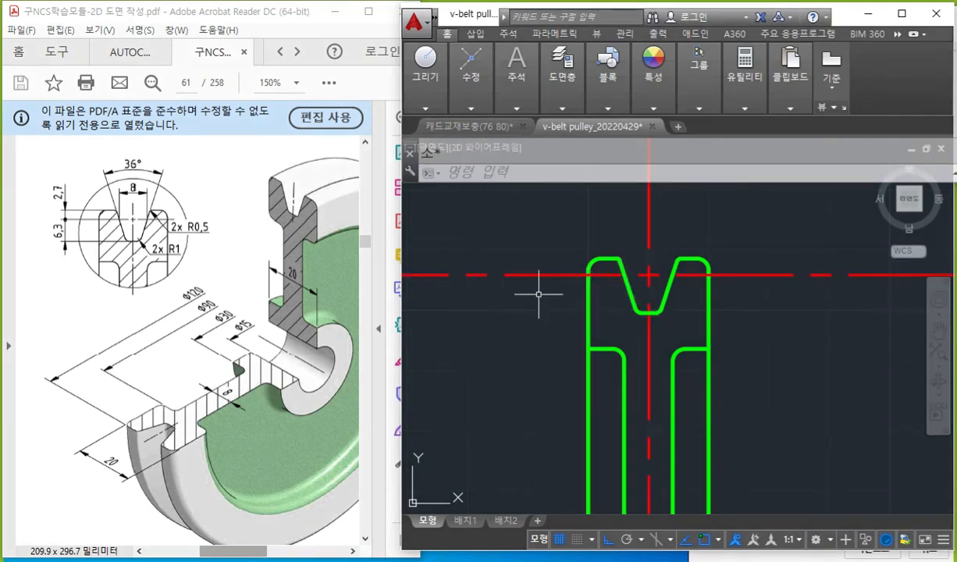
Break the horizontal centerline through the groove just outside the rim's left and right edges, leaving a gap on each side.
type("Br")
key("Return")
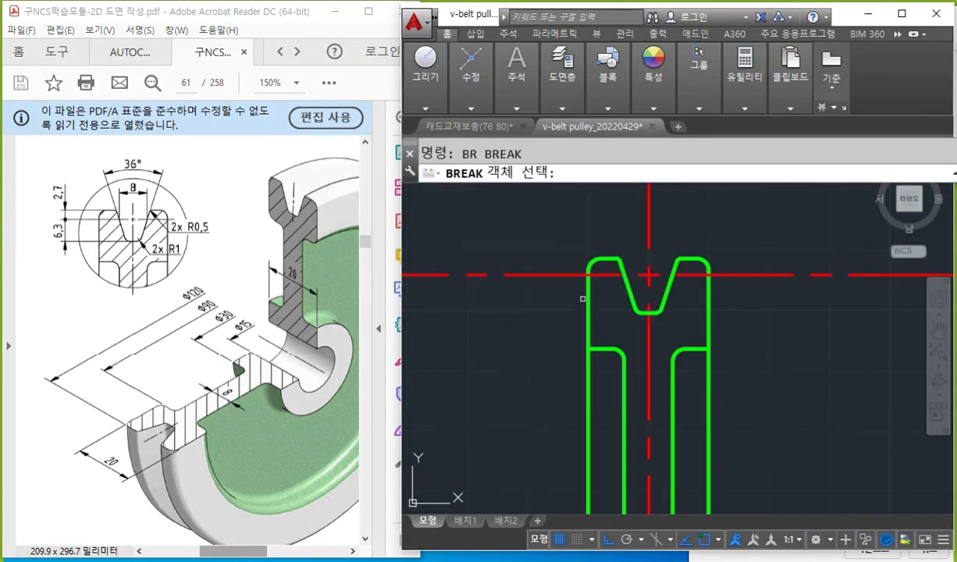
left_click(574, 274)
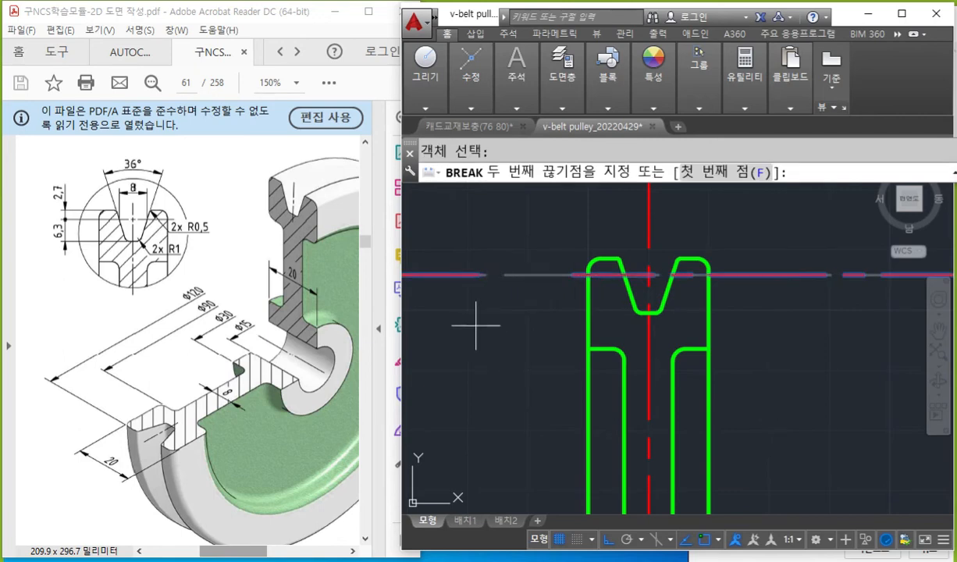
left_click(466, 316)
key("Return")
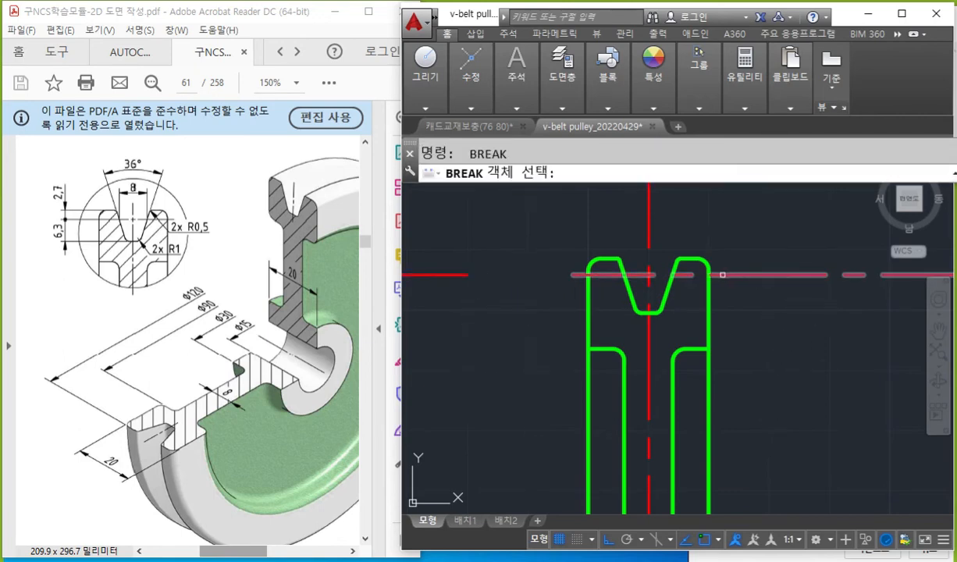
left_click(724, 274)
left_click(817, 318)
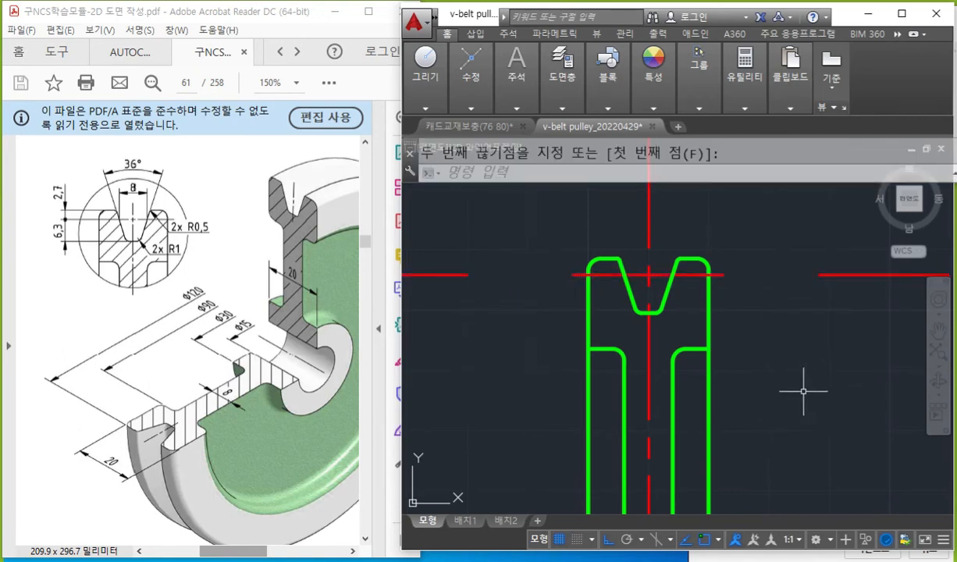
Erase the two leftover outer pieces of the broken horizontal centerline on both sides of the rim.
left_click(519, 325)
left_click(457, 252)
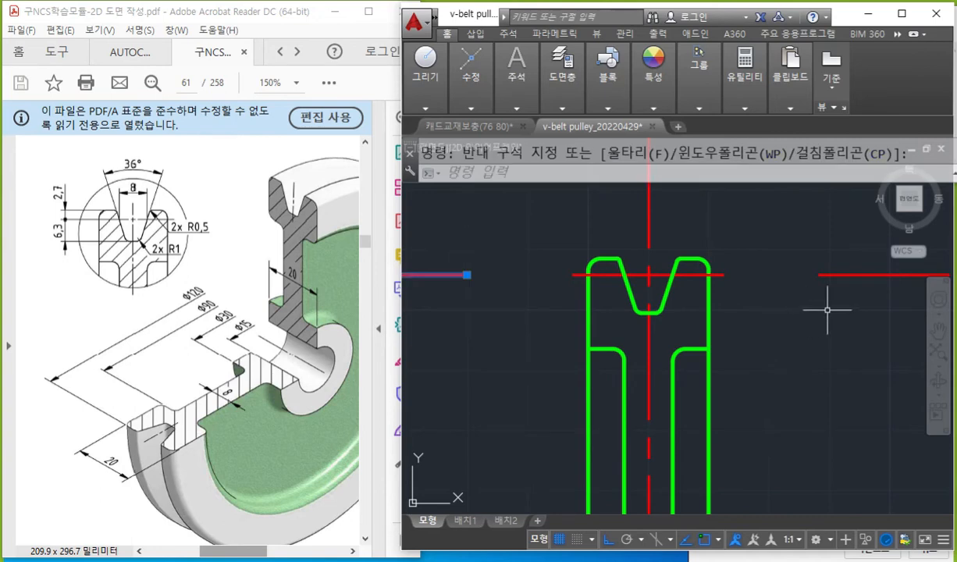
left_click(854, 316)
left_click(804, 241)
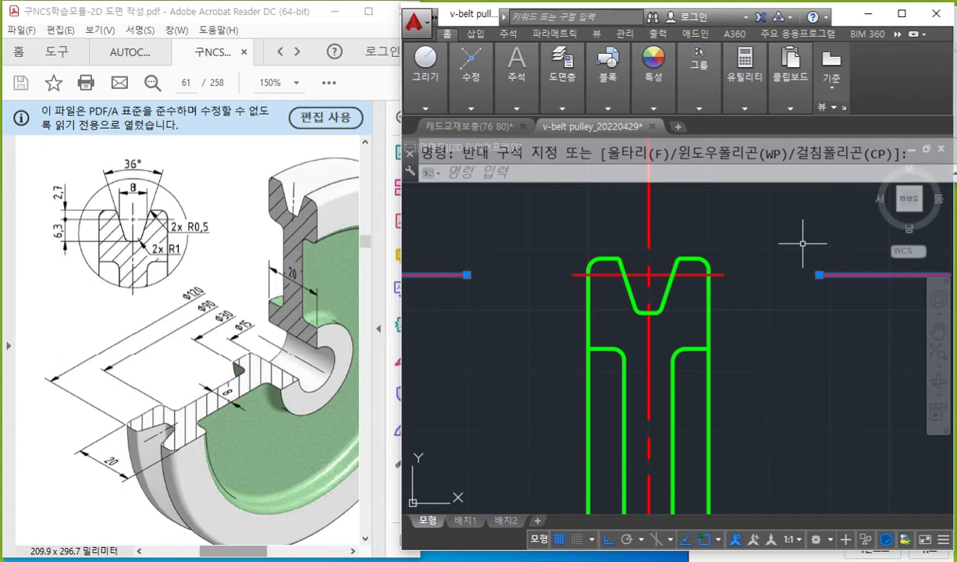
key("Delete")
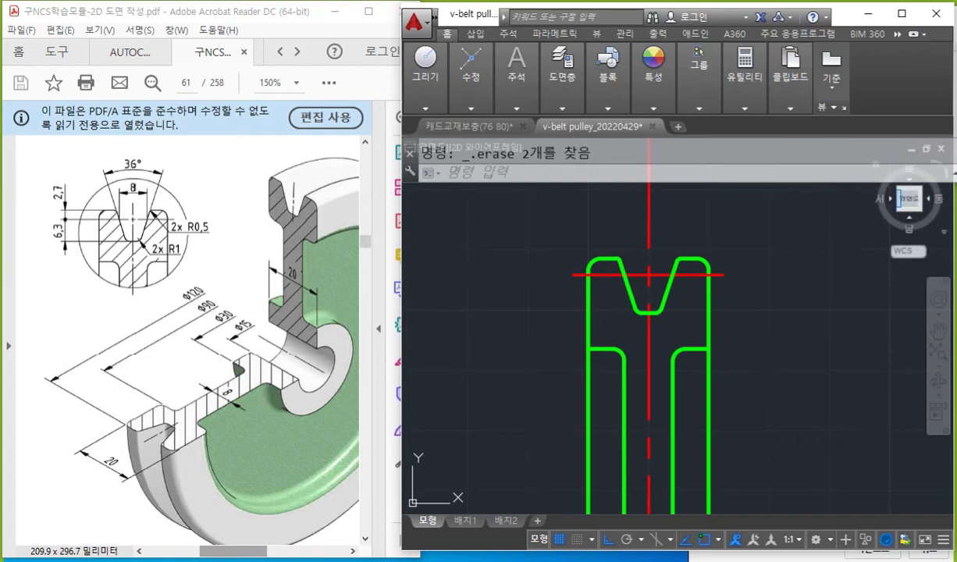
Write 호칭지름 in white beside the groove and trace the short horizontal centerline through it.
middle_click_drag(759, 354, 771, 320)
key("F12")
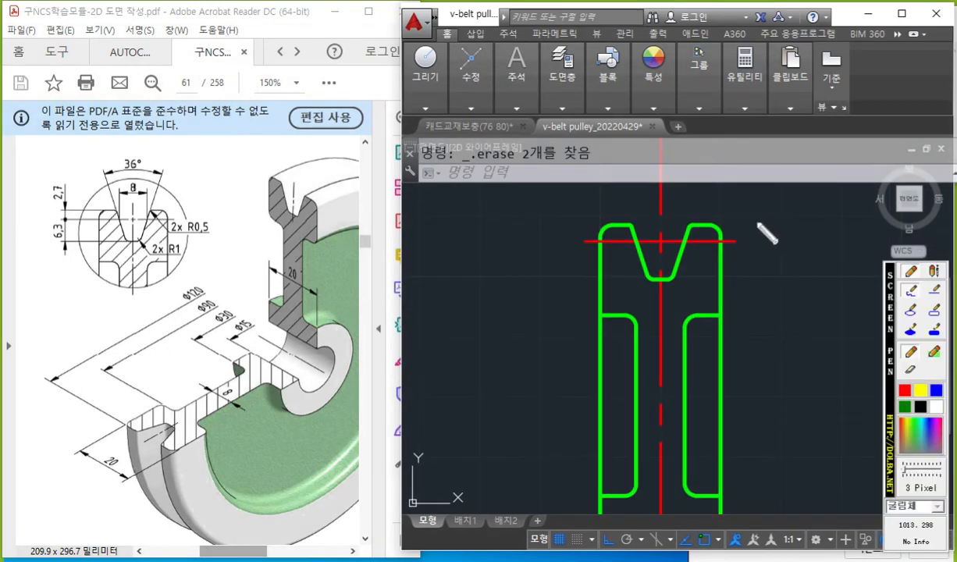
mouse_move(757, 224)
left_mouse_down()
mouse_move(778, 242)
mouse_move(771, 258)
left_mouse_up()
left_click_drag(765, 259, 784, 259)
mouse_move(793, 224)
left_mouse_down()
mouse_move(804, 239)
mouse_move(797, 248)
mouse_move(815, 249)
left_mouse_up()
mouse_move(820, 214)
left_mouse_down()
mouse_move(820, 254)
mouse_move(846, 259)
left_mouse_up()
mouse_move(852, 223)
left_mouse_down()
mouse_move(884, 240)
mouse_move(852, 265)
mouse_move(867, 264)
left_mouse_up()
left_click_drag(579, 240, 748, 242)
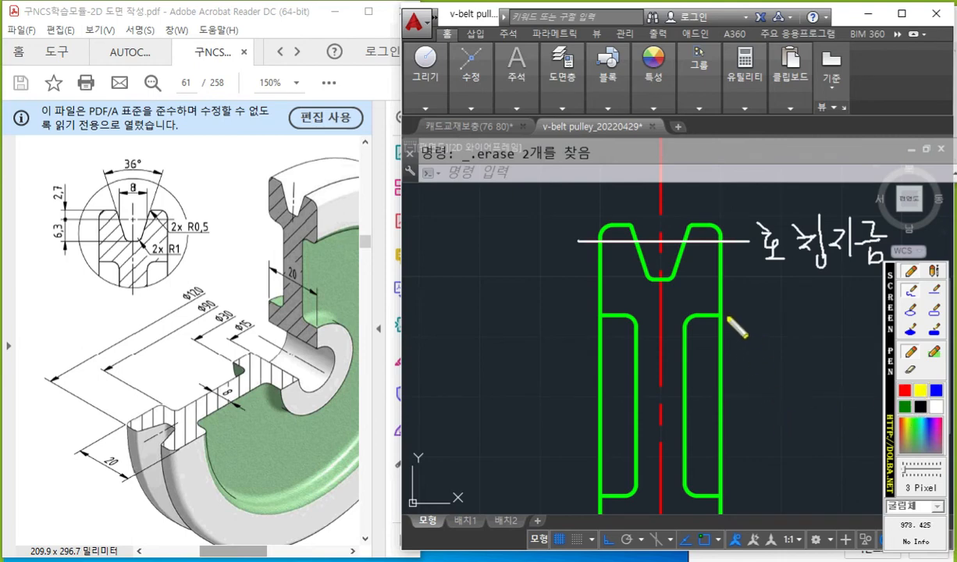
Sketch the belt in the groove with flank arrows and a two-pulley belt drive in yellow, underline 호칭지름, and clear all marks.
mouse_move(636, 220)
left_mouse_down()
mouse_move(646, 254)
mouse_move(662, 259)
mouse_move(683, 245)
mouse_move(689, 221)
mouse_move(635, 219)
left_mouse_up()
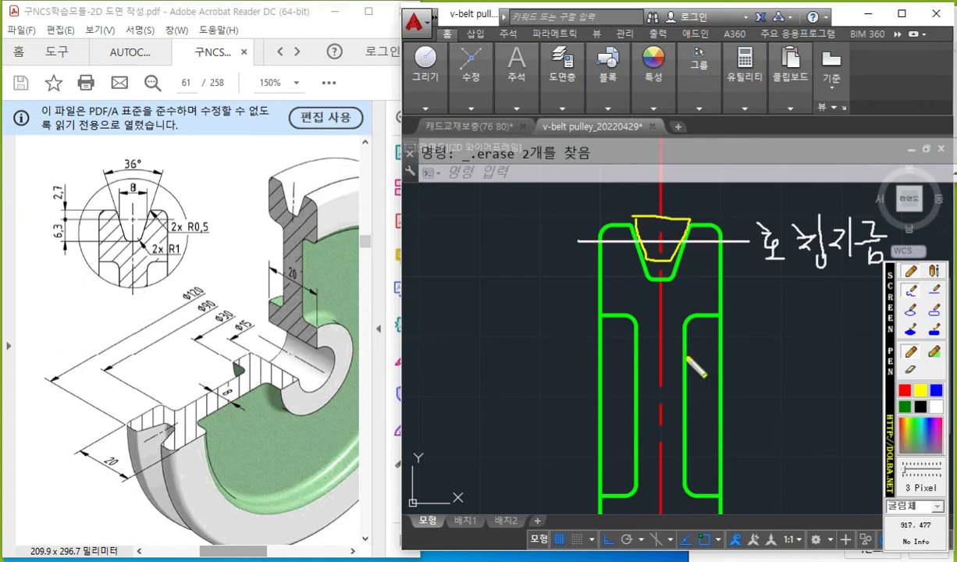
mouse_move(516, 301)
left_mouse_down()
mouse_move(440, 344)
mouse_move(493, 381)
mouse_move(551, 311)
mouse_move(438, 353)
mouse_move(506, 314)
mouse_move(545, 315)
left_mouse_up()
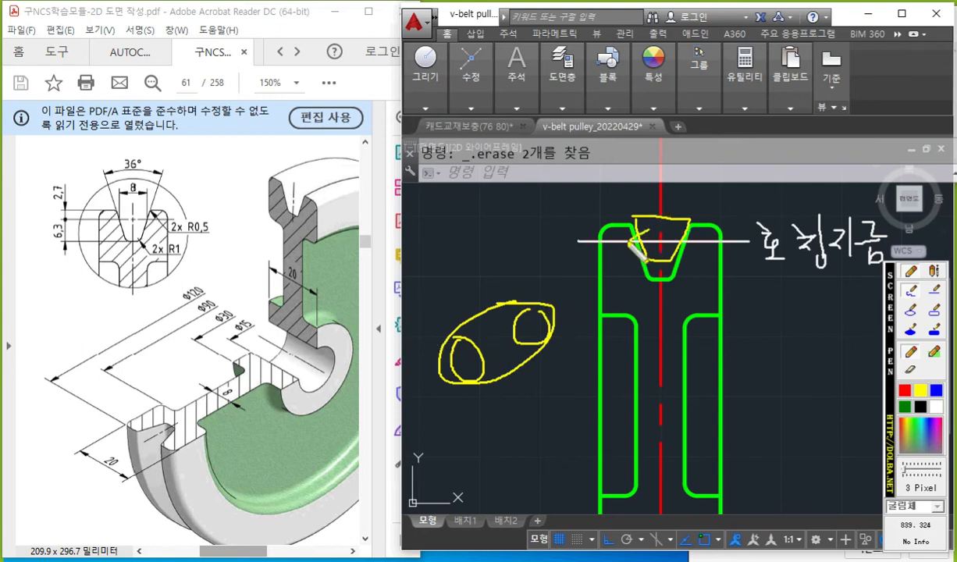
mouse_move(638, 225)
left_mouse_down()
mouse_move(660, 221)
mouse_move(676, 237)
left_mouse_up()
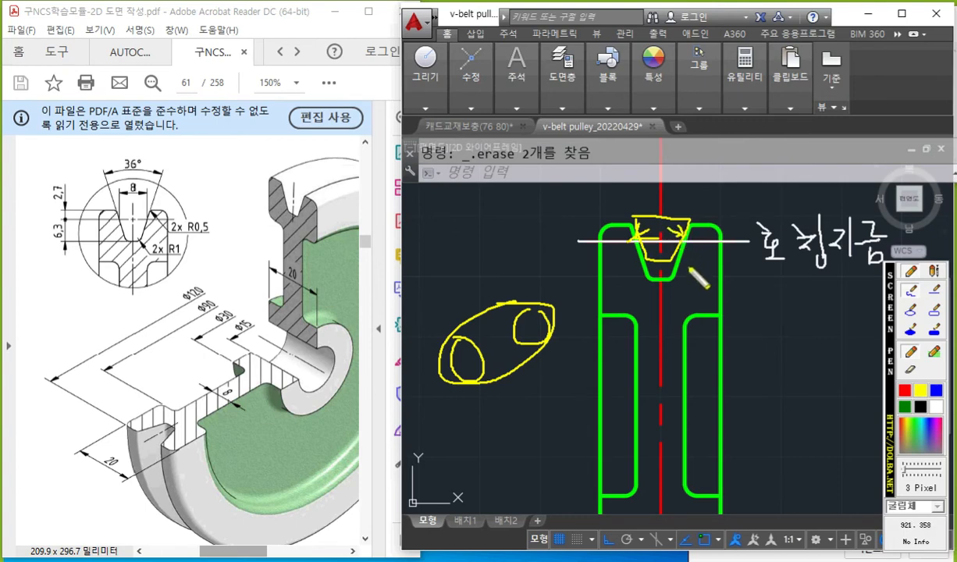
left_click_drag(742, 270, 870, 266)
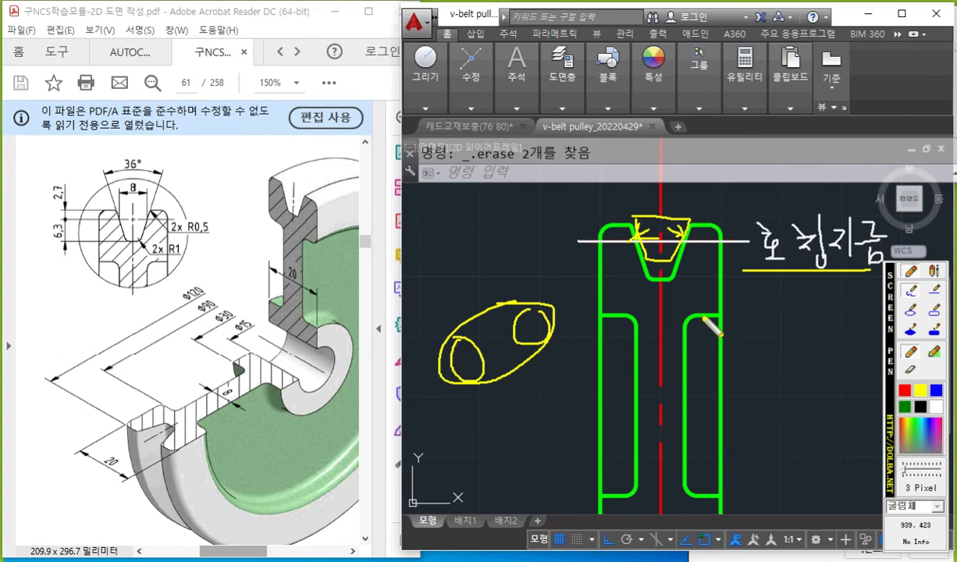
mouse_move(624, 211)
left_mouse_down()
mouse_move(625, 257)
mouse_move(621, 250)
mouse_move(640, 222)
mouse_move(629, 232)
mouse_move(652, 275)
left_mouse_up()
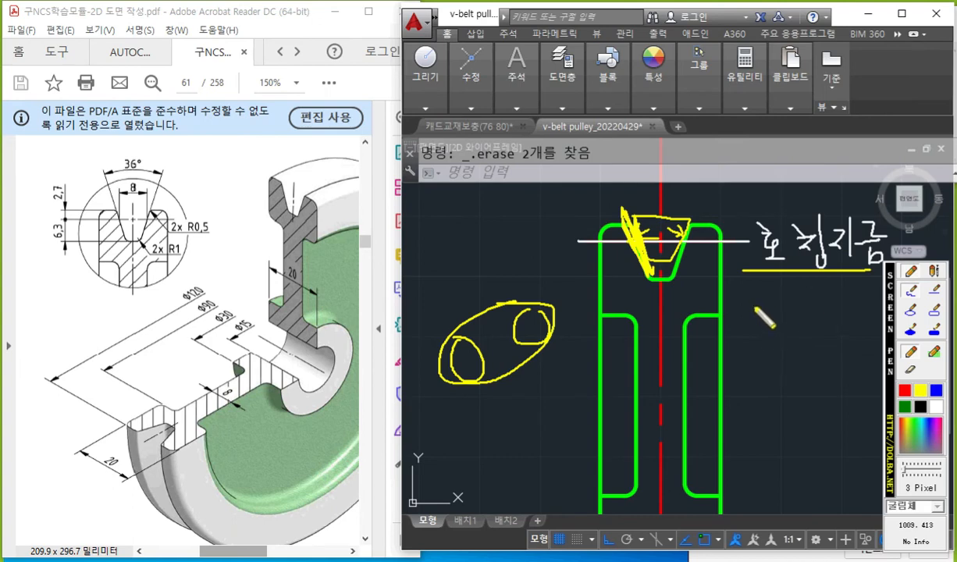
key("Escape")
mouse_move(732, 242)
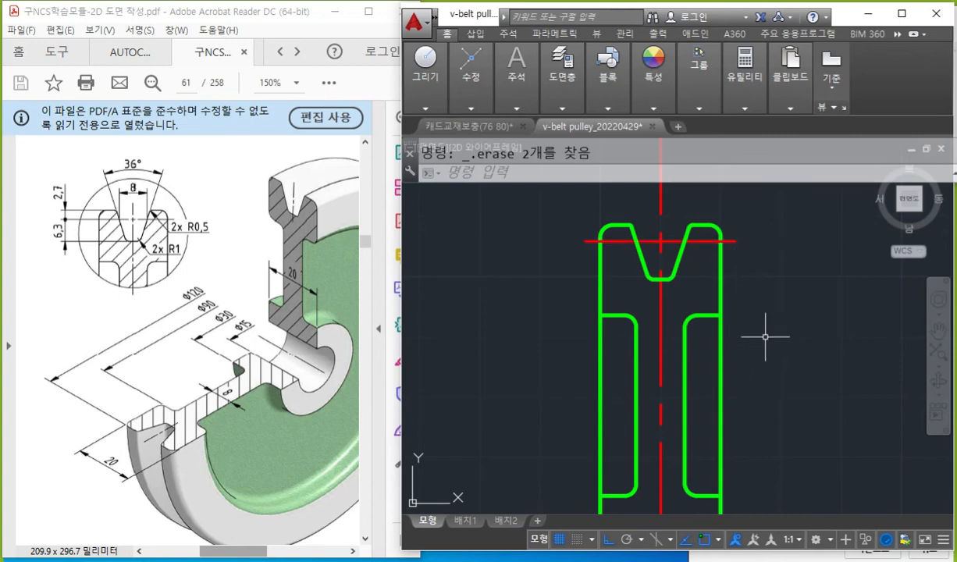
Mark the rim's lower outer corners in red on the PDF detail and section views, and point an arrow at the detail's corner.
key("F12")
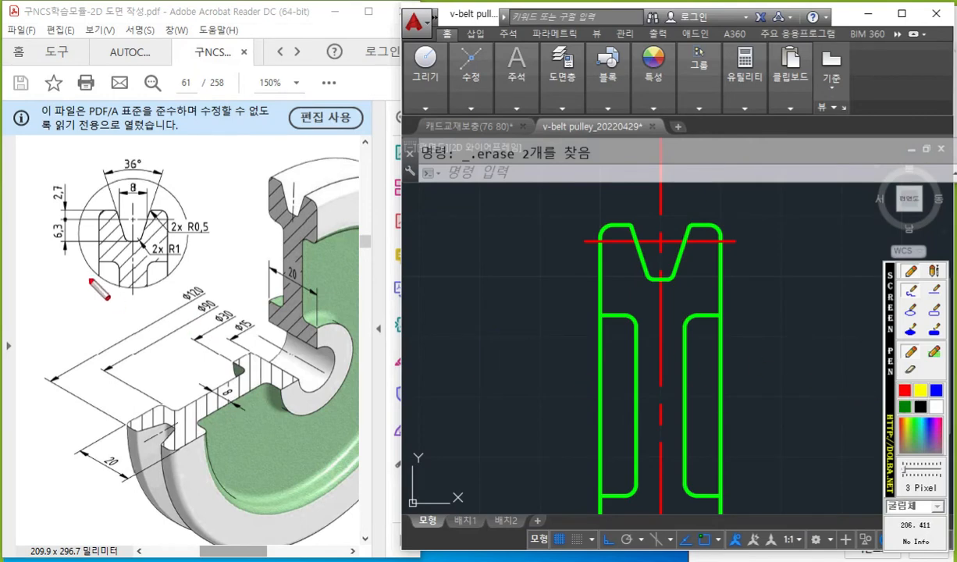
mouse_move(157, 262)
left_mouse_down()
mouse_move(166, 263)
mouse_move(167, 242)
mouse_move(167, 266)
left_mouse_up()
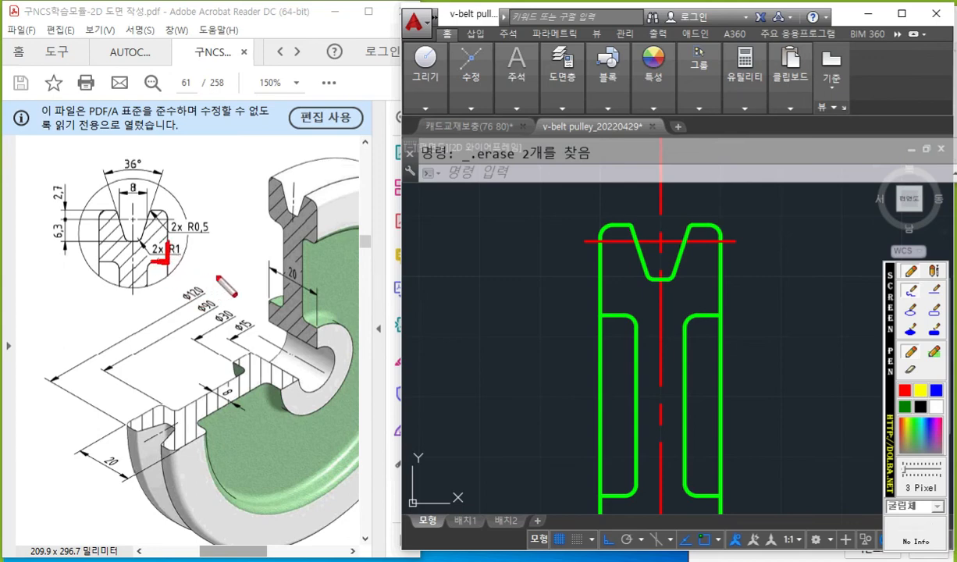
left_click_drag(321, 234, 313, 245)
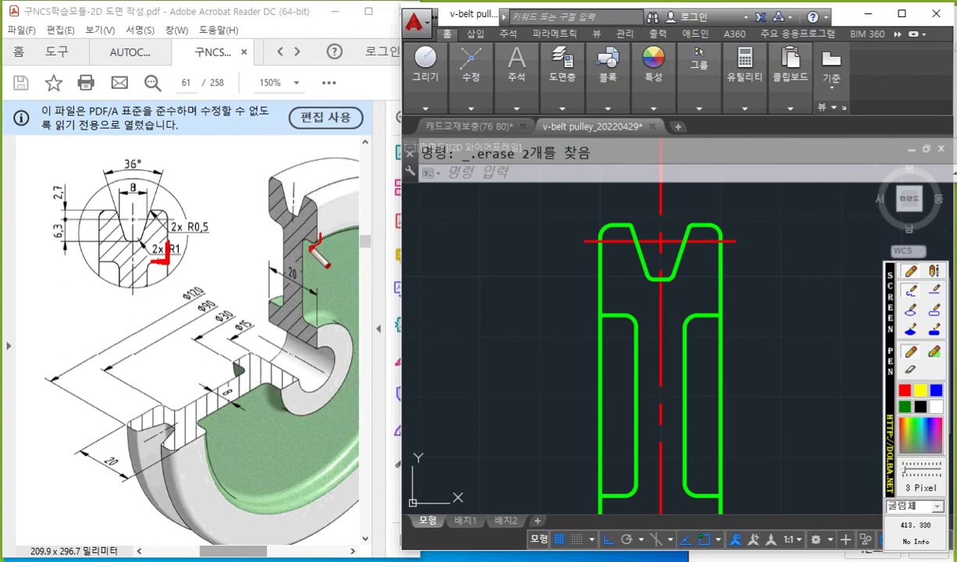
left_click_drag(274, 207, 267, 224)
mouse_move(200, 263)
left_mouse_down()
mouse_move(178, 269)
mouse_move(200, 281)
left_mouse_up()
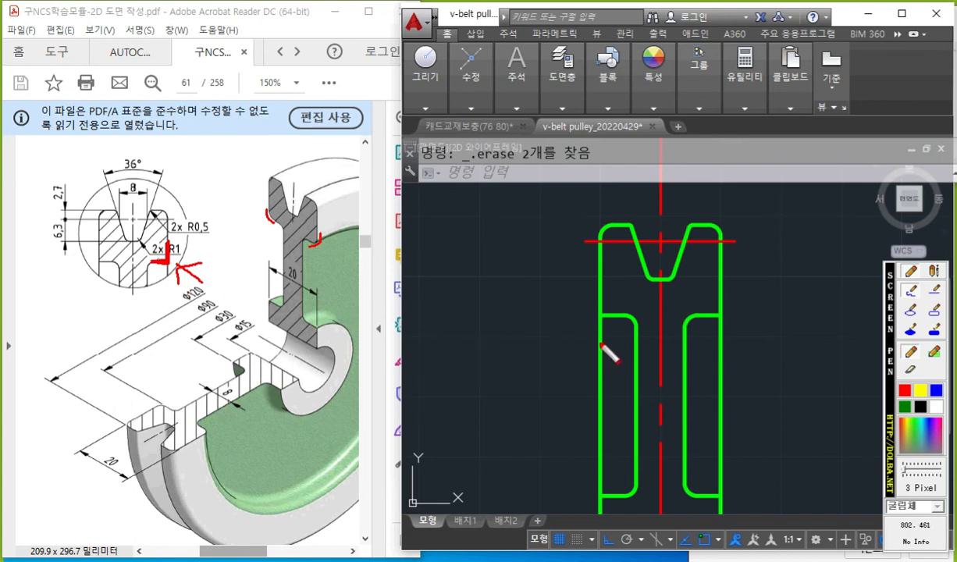
Circle the left recess's upper outer corner in white on the drawing, and mark the hub's outer corner in red on the PDF section.
left_click(932, 403)
left_click_drag(609, 318, 607, 329)
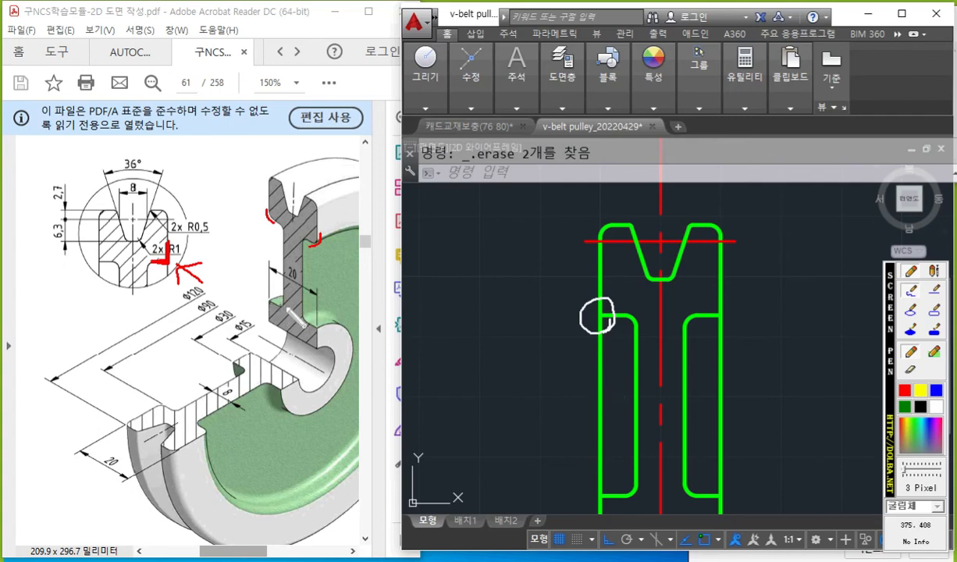
left_click(904, 389)
left_click_drag(319, 324, 317, 339)
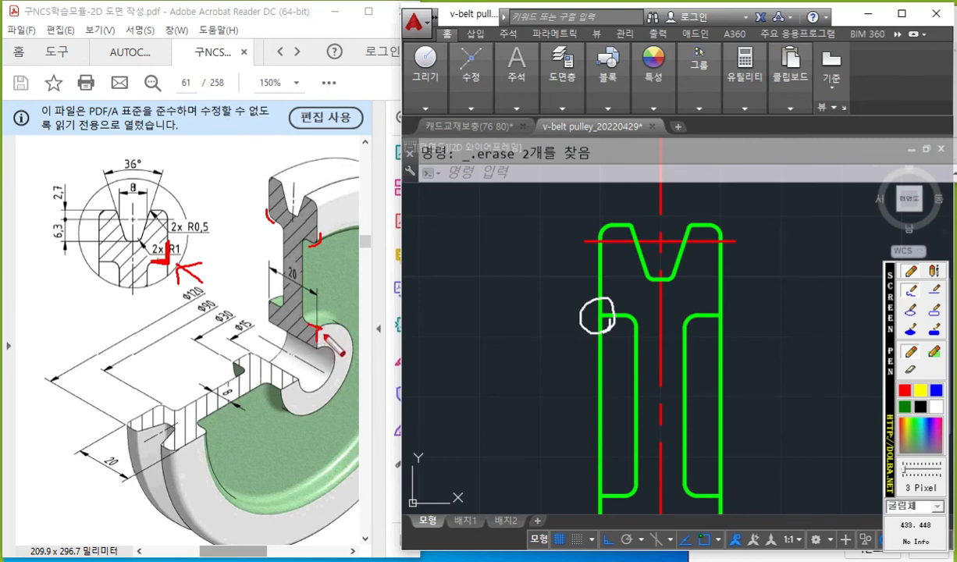
Point a white arrow at the right recess's lower fillet, outline the hub's outer corner beneath it, and clear all marks.
left_click(936, 406)
mouse_move(701, 461)
left_mouse_down()
mouse_move(690, 491)
mouse_move(708, 474)
left_mouse_up()
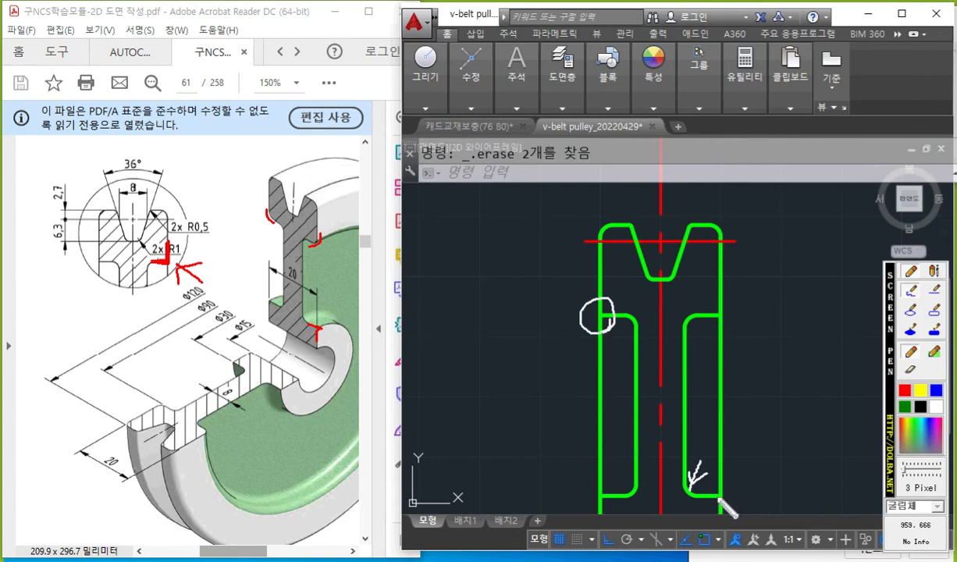
mouse_move(705, 489)
left_mouse_down()
mouse_move(718, 487)
mouse_move(723, 512)
left_mouse_up()
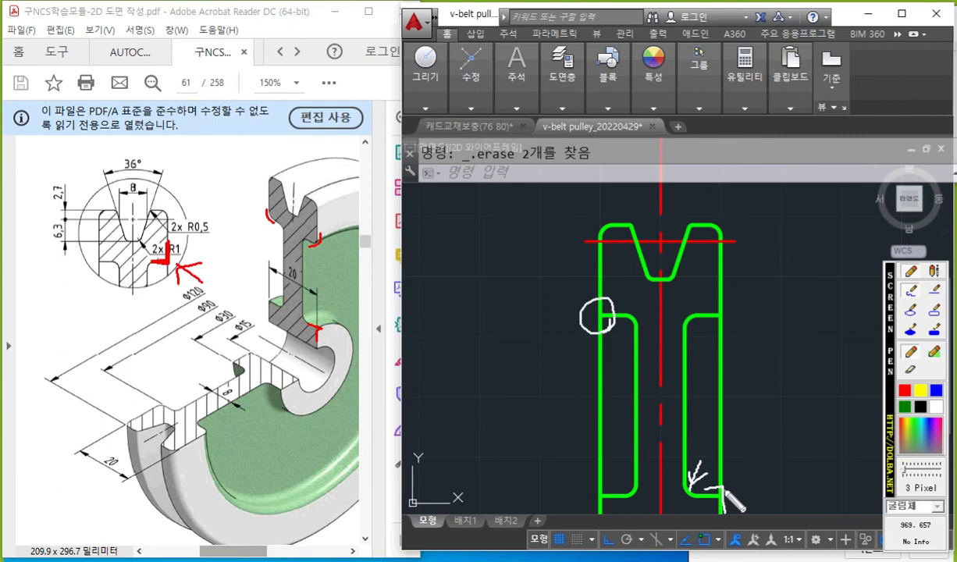
key("Escape")
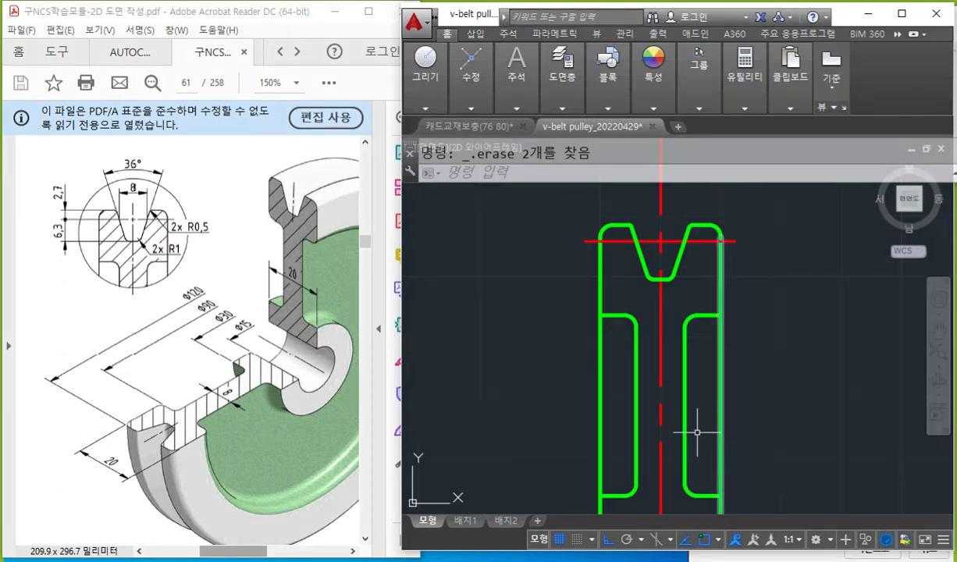
Circle the groove in the upper rim in yellow and draw a curved mark across the pulley's lower half.
scroll(690, 423, "down", 5)
mouse_move(743, 428)
middle_mouse_down()
mouse_move(728, 396)
mouse_move(691, 364)
middle_mouse_up()
middle_click_drag(723, 397, 726, 385)
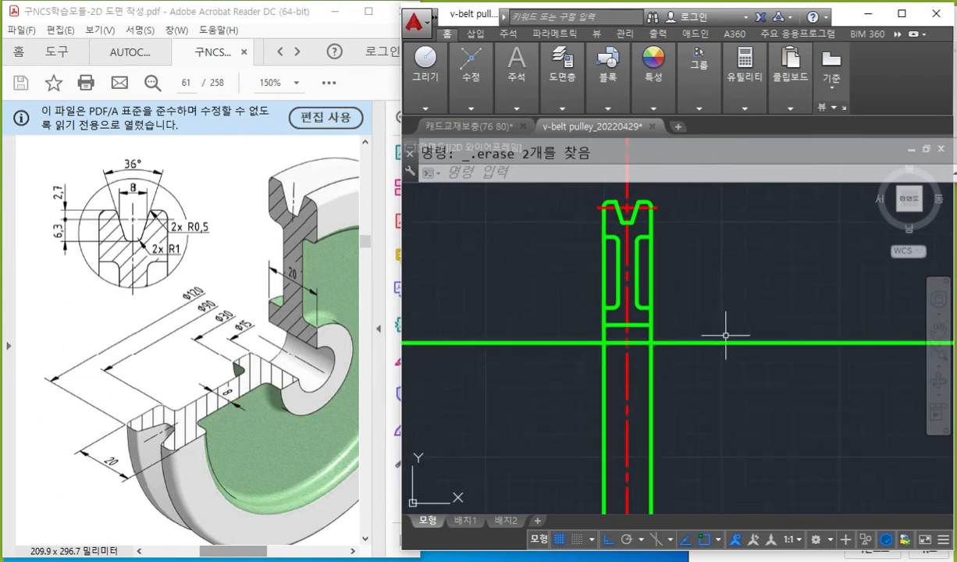
middle_click_drag(730, 335, 735, 329)
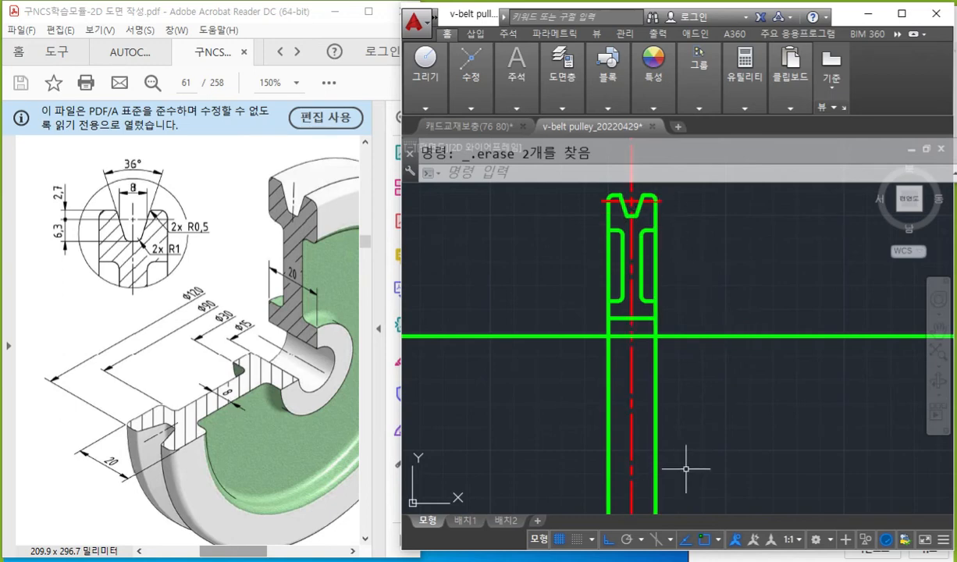
key("F12")
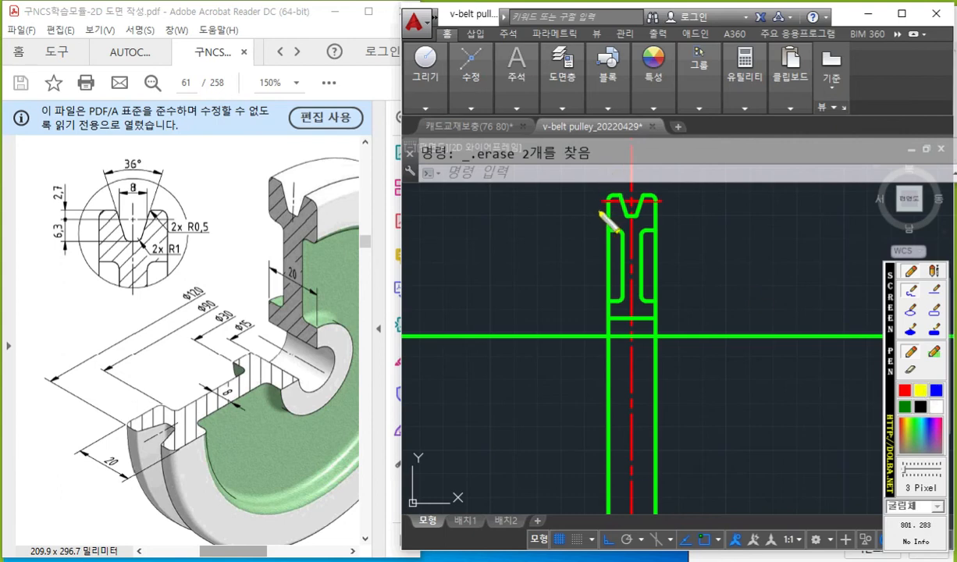
mouse_move(599, 207)
left_mouse_down()
mouse_move(614, 191)
mouse_move(664, 219)
mouse_move(589, 191)
mouse_move(673, 200)
left_mouse_up()
key("Escape")
key("F12")
left_click_drag(582, 428, 707, 434)
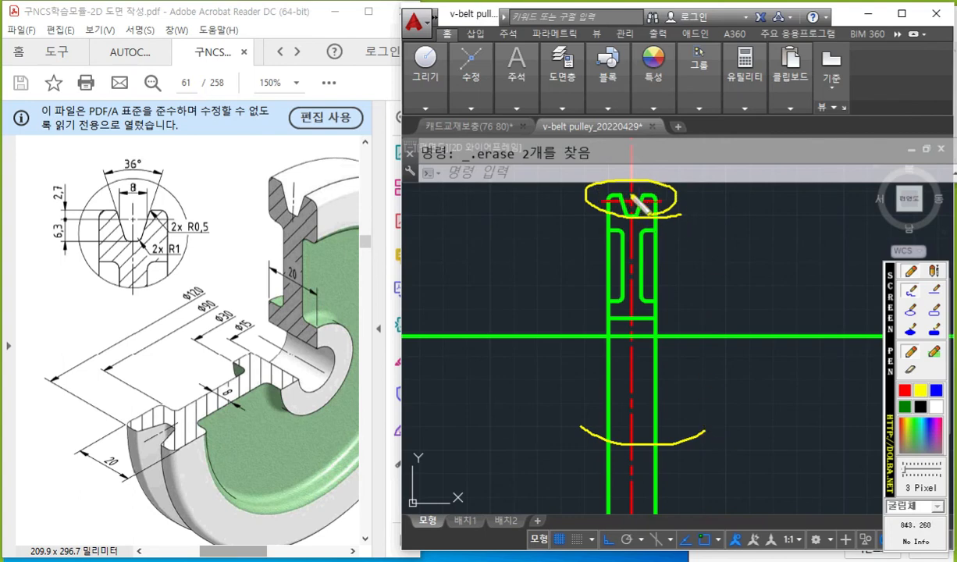
Mark two yellow crosses on the long horizontal axis line, trace along the line between them, and clear all marks.
left_click_drag(507, 328, 489, 356)
left_click_drag(511, 351, 491, 331)
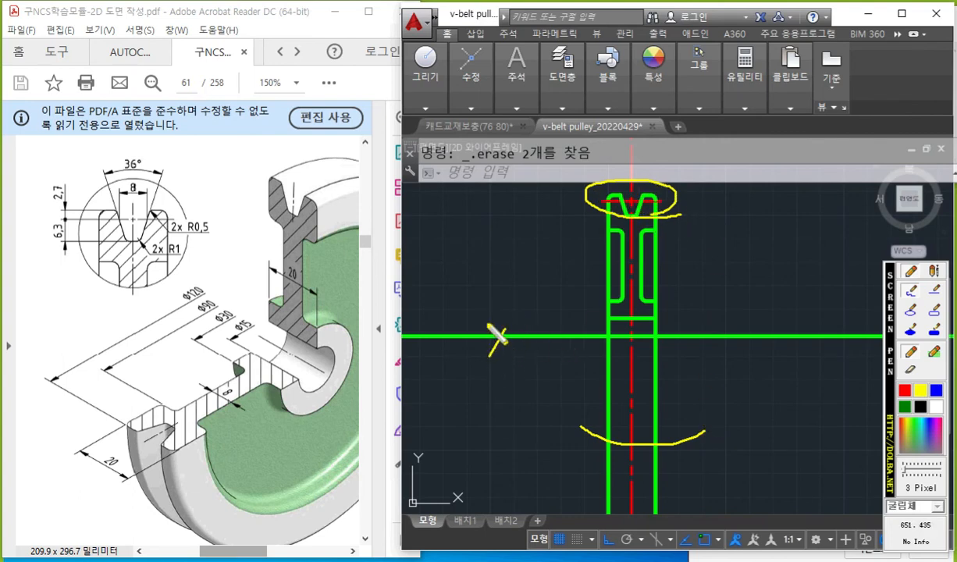
left_click_drag(811, 322, 773, 356)
left_click_drag(777, 323, 795, 363)
left_click_drag(410, 334, 869, 354)
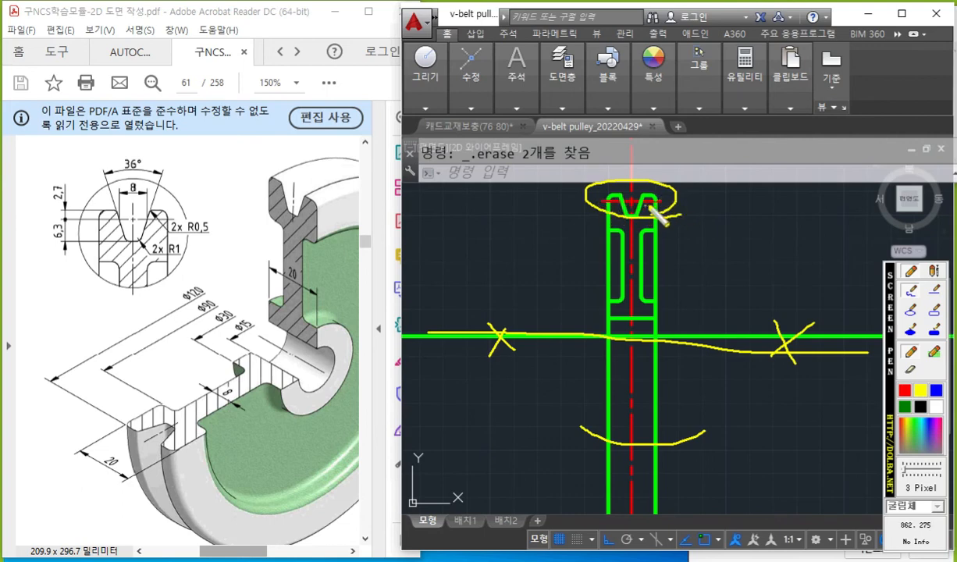
key("Escape")
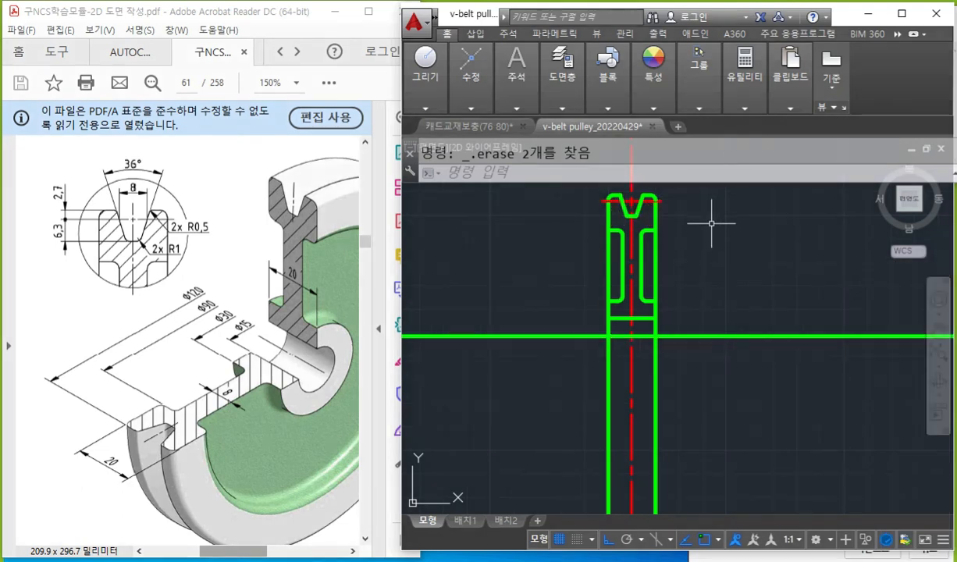
Mirror the upper groove profile with its rounded corners and pitch centerline across the horizontal axis line, keeping the originals.
key("Return")
middle_click_drag(673, 225, 680, 241)
left_click(568, 195)
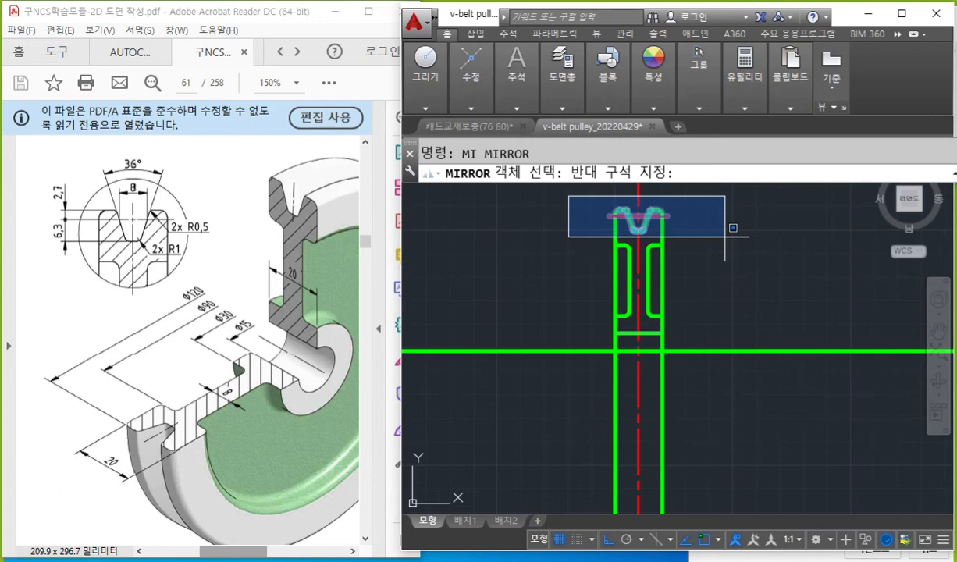
scroll(725, 236, "up", 4)
mouse_move(726, 236)
middle_mouse_down()
mouse_move(797, 342)
mouse_move(833, 368)
middle_mouse_up()
scroll(739, 355, "up", 2)
mouse_move(739, 355)
middle_mouse_down()
mouse_move(818, 330)
mouse_move(764, 315)
mouse_move(857, 367)
middle_mouse_up()
scroll(812, 348, "down", 2)
scroll(797, 318, "up", 2)
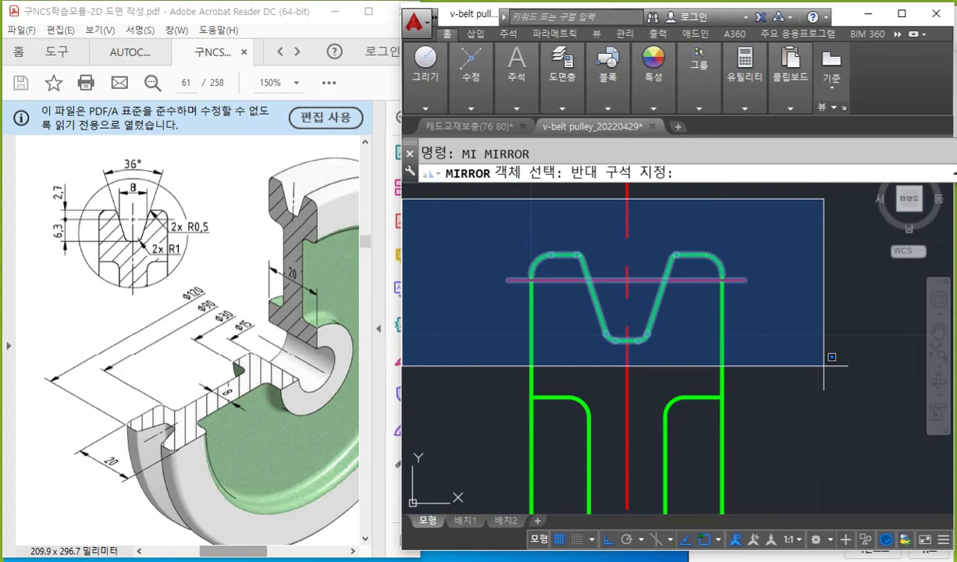
left_click(824, 366)
scroll(808, 361, "down", 5)
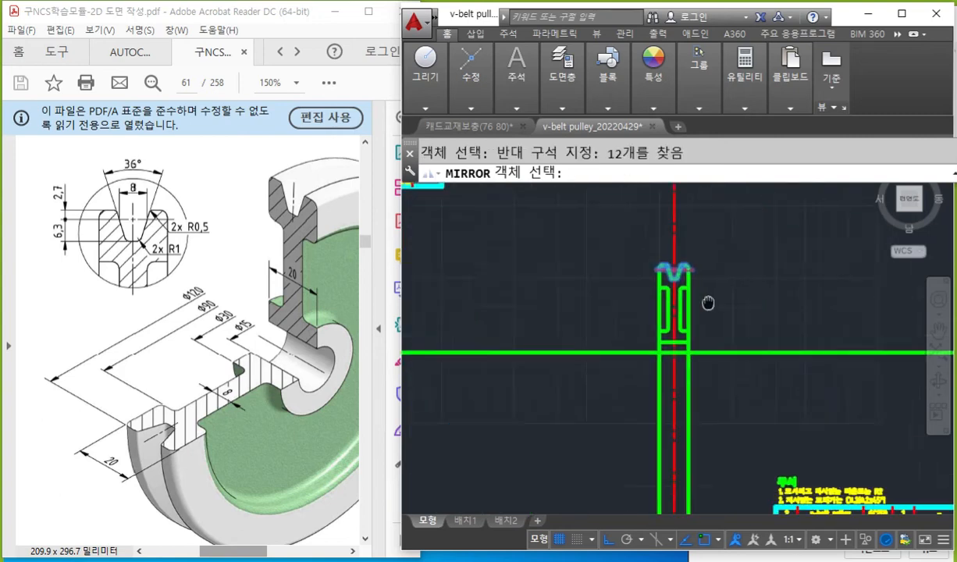
key("Return")
left_click(763, 335)
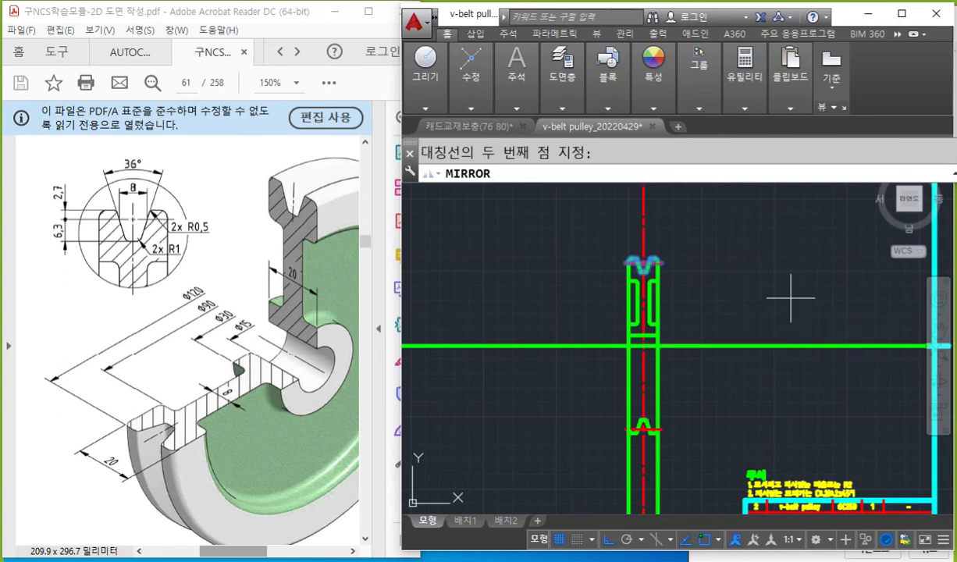
left_click(750, 303)
key("Return")
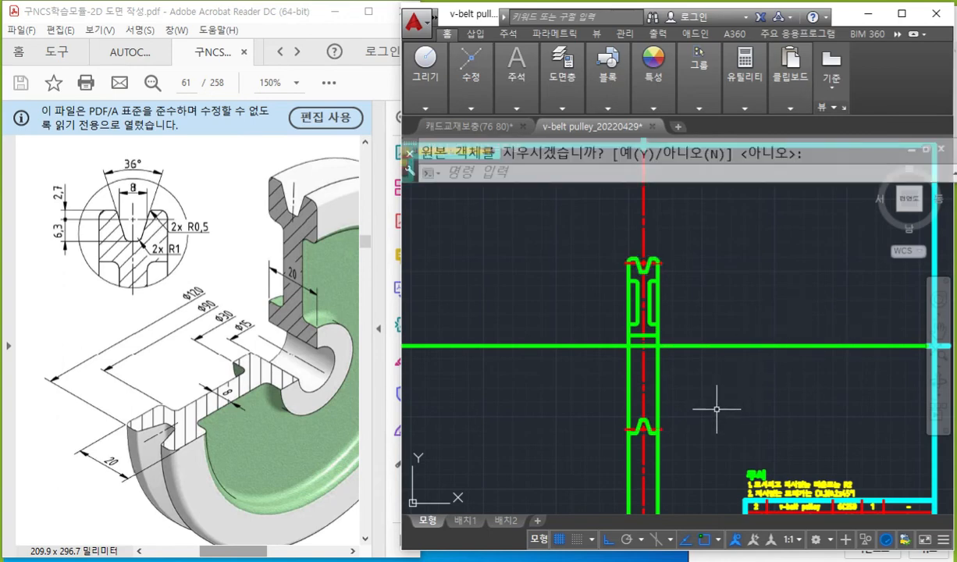
Examine the mirrored groove profile and pitch centerline at the pulley's lower end.
middle_click_drag(716, 402, 702, 331)
scroll(637, 363, "up", 4)
scroll(574, 340, "up", 2)
scroll(613, 358, "up", 4)
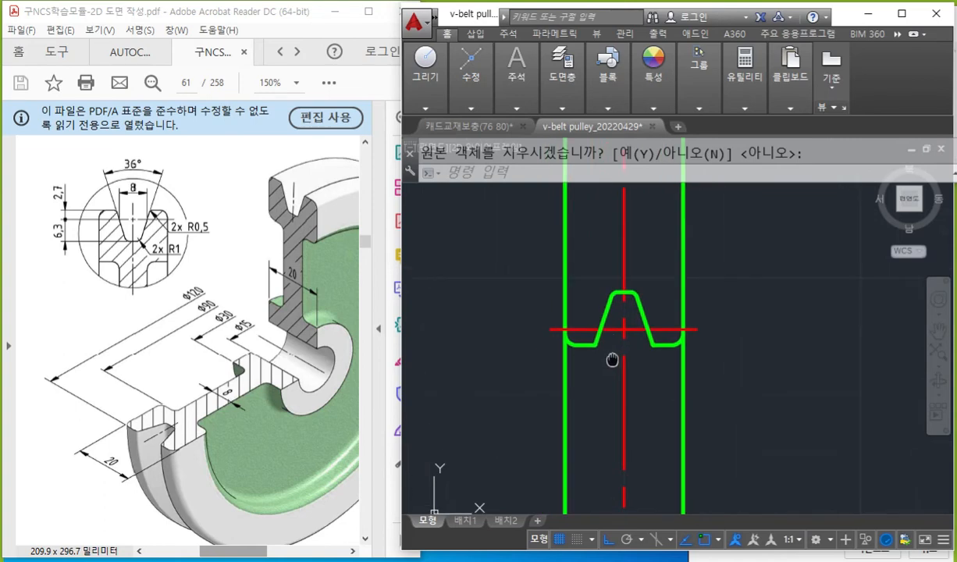
left_click(471, 213)
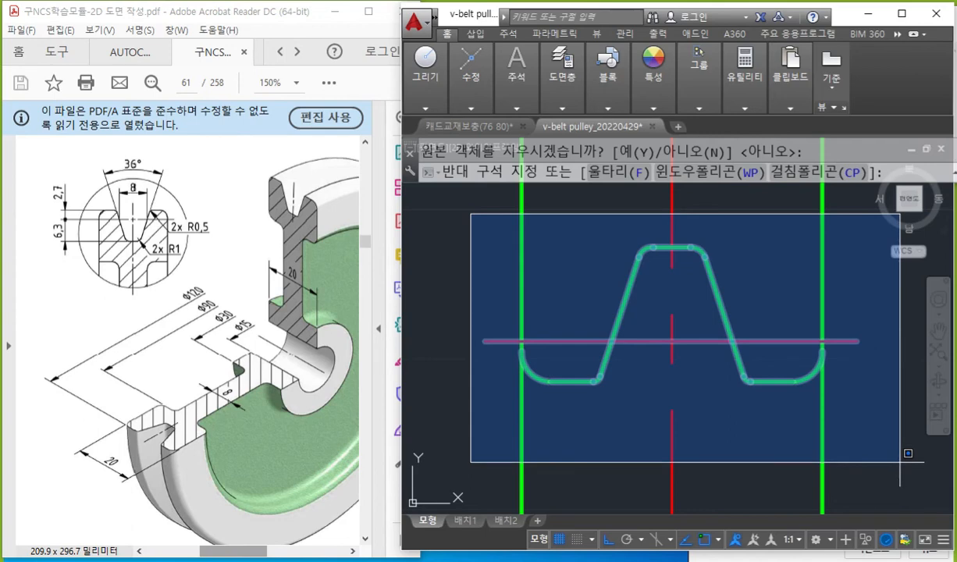
key("Escape")
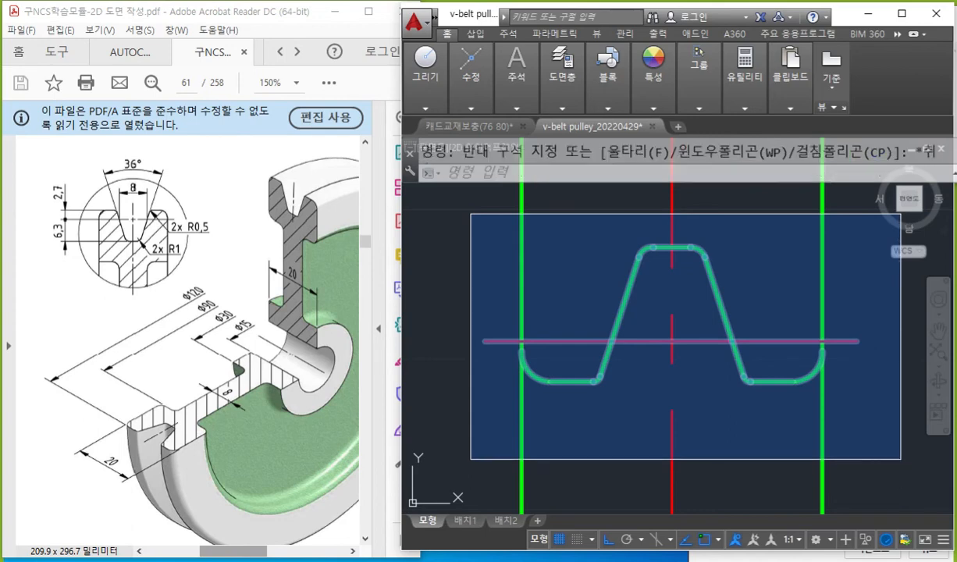
scroll(628, 413, "down", 4)
scroll(617, 328, "up", 2)
middle_click_drag(612, 316, 628, 323)
Mark the lower rounded outer corners in yellow, scribble white along the excess side lines beneath them, and clear all marks.
key("F9")
left_click_drag(541, 251, 565, 281)
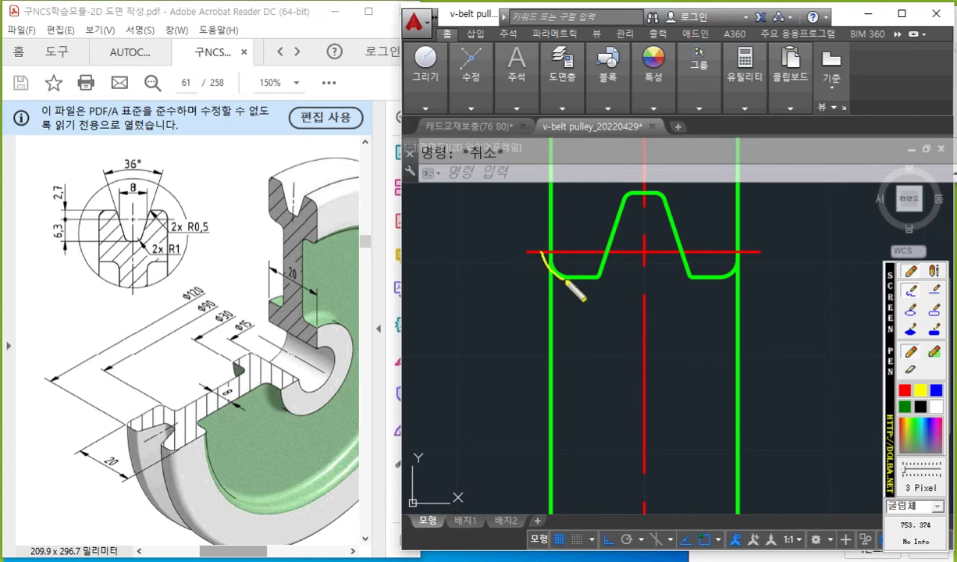
left_click_drag(741, 254, 730, 281)
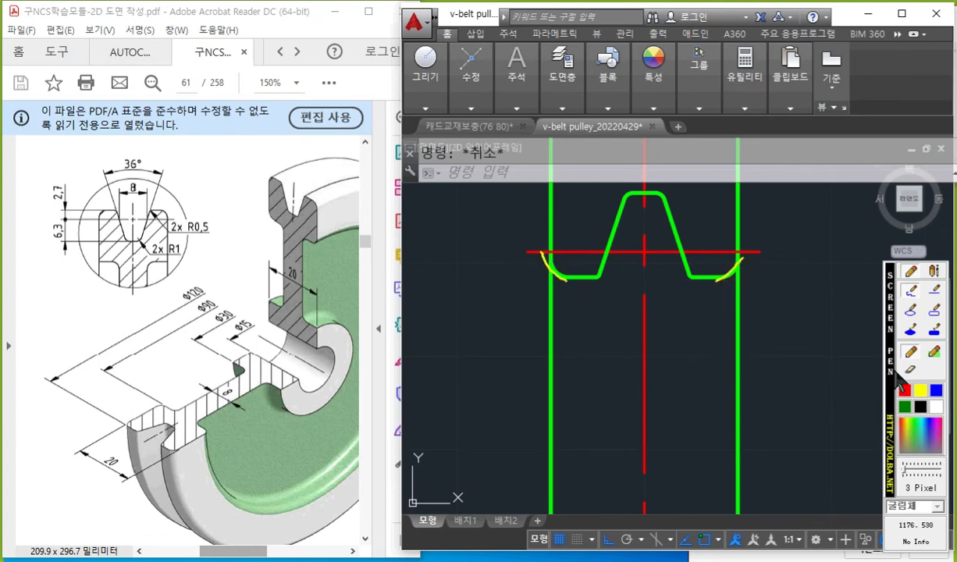
left_click(936, 406)
left_click_drag(565, 295, 555, 438)
mouse_move(761, 299)
left_mouse_down()
mouse_move(739, 309)
mouse_move(742, 460)
left_mouse_up()
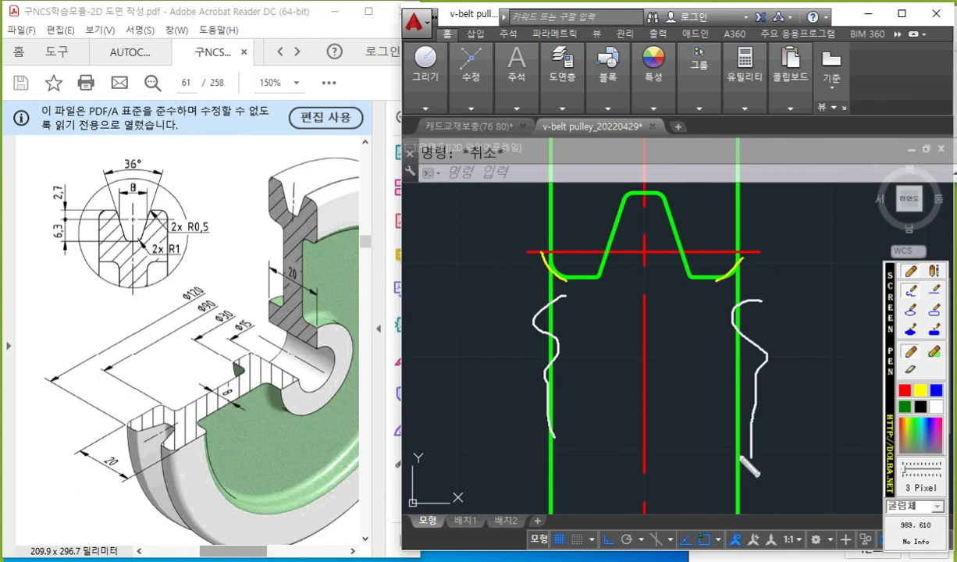
key("Escape")
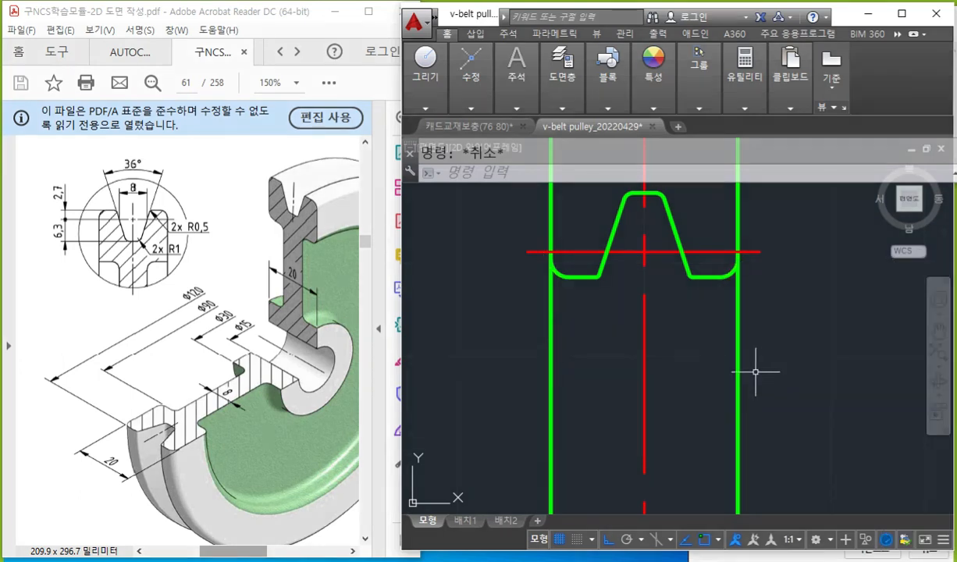
Trim both vertical side lines below the pulley's lower rounded corners, using the two corner arcs as cutting edges.
type("tr")
key("Return")
left_click(488, 217)
left_click(585, 319)
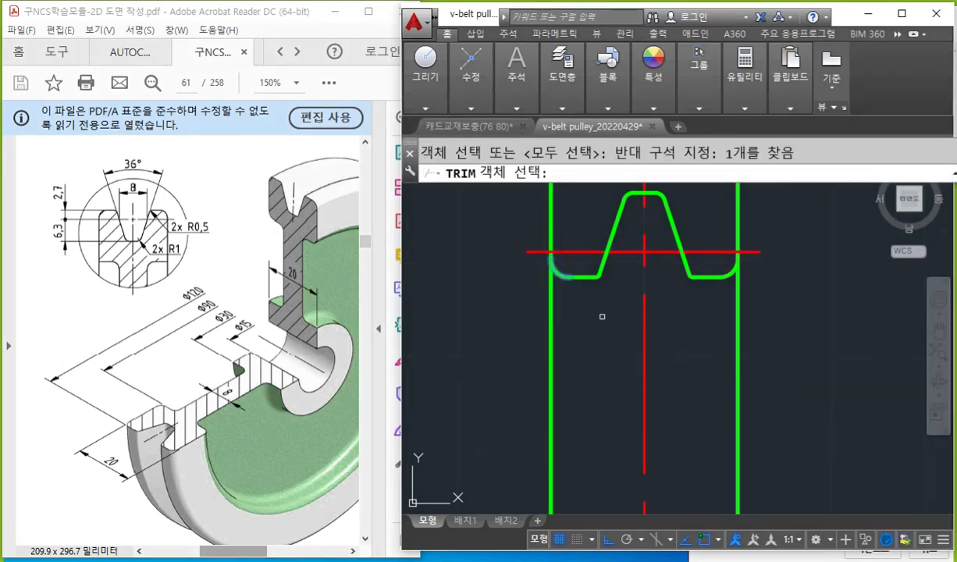
left_click(700, 226)
left_click(769, 322)
key("Return")
left_click(793, 406)
left_click(663, 332)
left_click(566, 374)
left_click(530, 340)
key("Return")
Circle the pulley's upper half around the recesses in white and clear the mark.
scroll(584, 336, "down", 6)
scroll(654, 241, "down", 2)
mouse_move(653, 246)
middle_mouse_down()
mouse_move(680, 403)
mouse_move(682, 350)
mouse_move(687, 366)
middle_mouse_up()
scroll(669, 344, "up", 2)
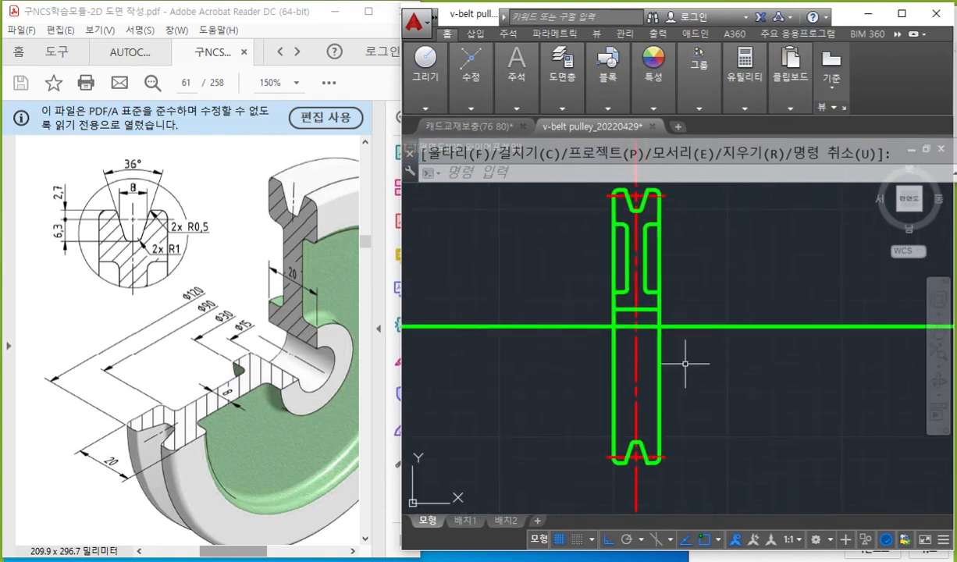
key("F12")
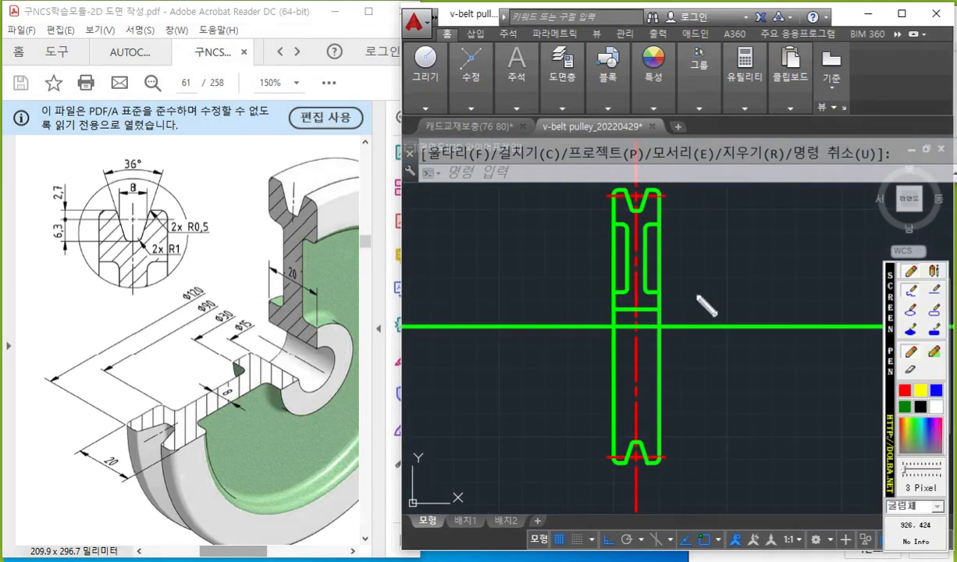
mouse_move(670, 278)
left_mouse_down()
mouse_move(605, 303)
mouse_move(690, 250)
mouse_move(675, 322)
left_mouse_up()
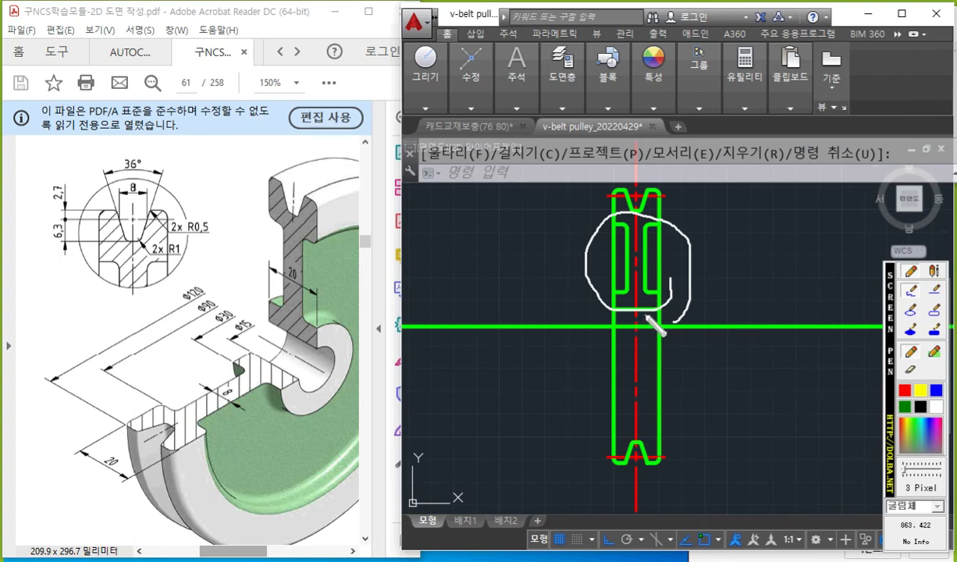
key("Escape")
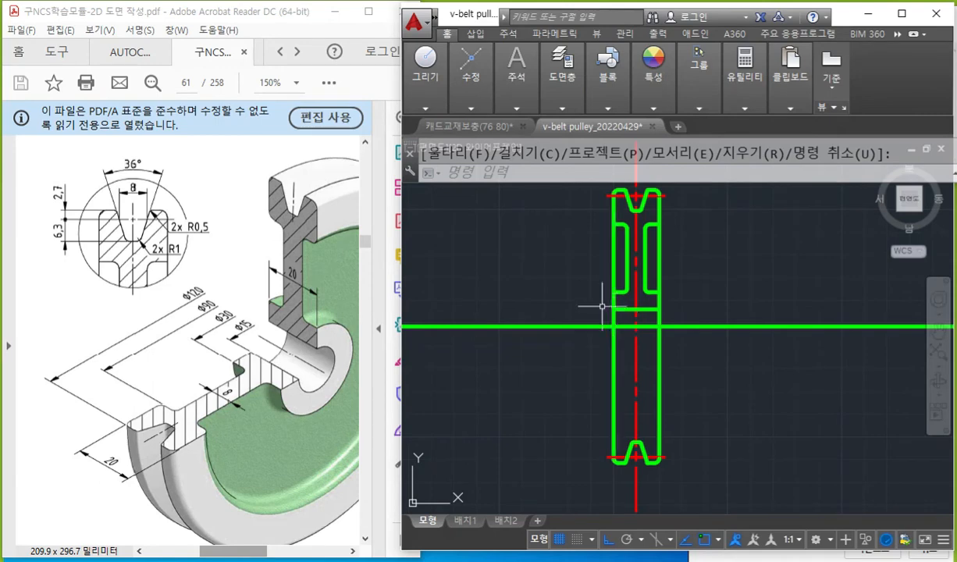
Find the half-section requirement in the PDF instructions and highlight the words "한쪽 단면도로".
key("F12")
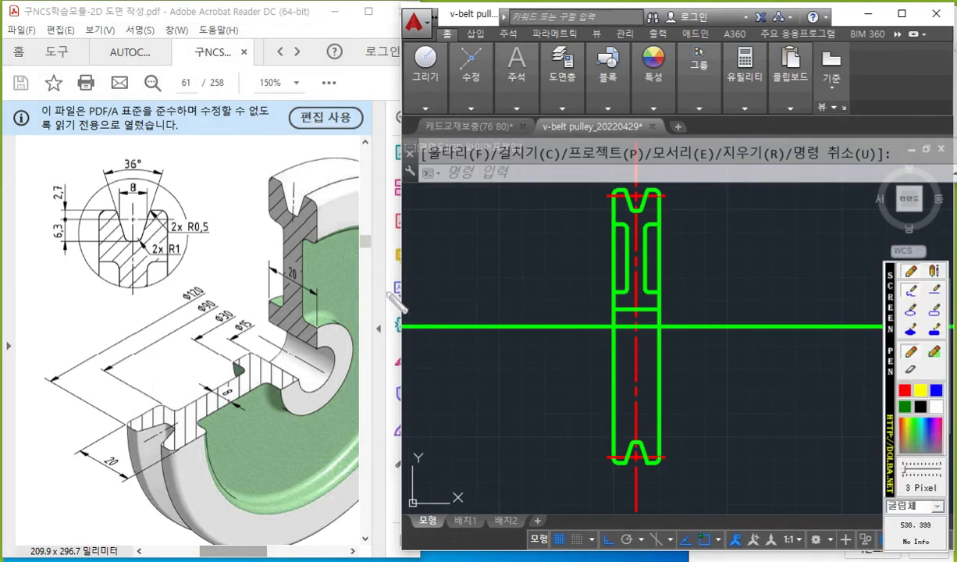
key("F12")
scroll(234, 231, "up", 3)
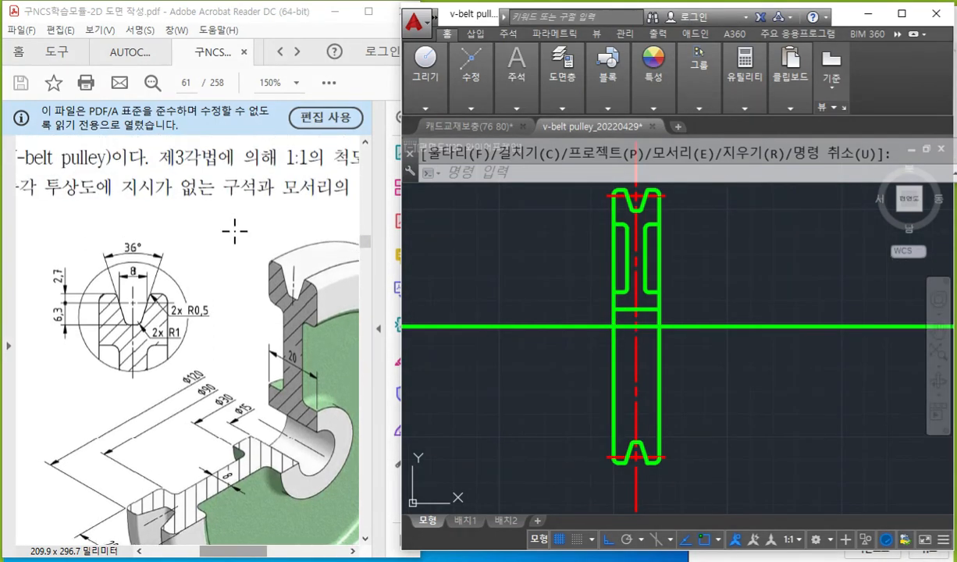
left_click_drag(237, 552, 296, 553)
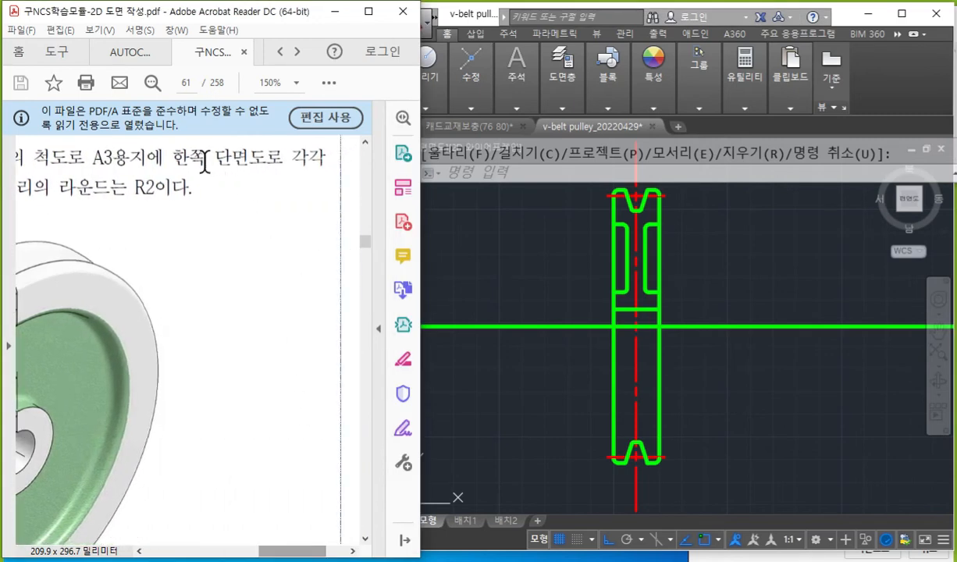
left_click_drag(174, 160, 268, 163)
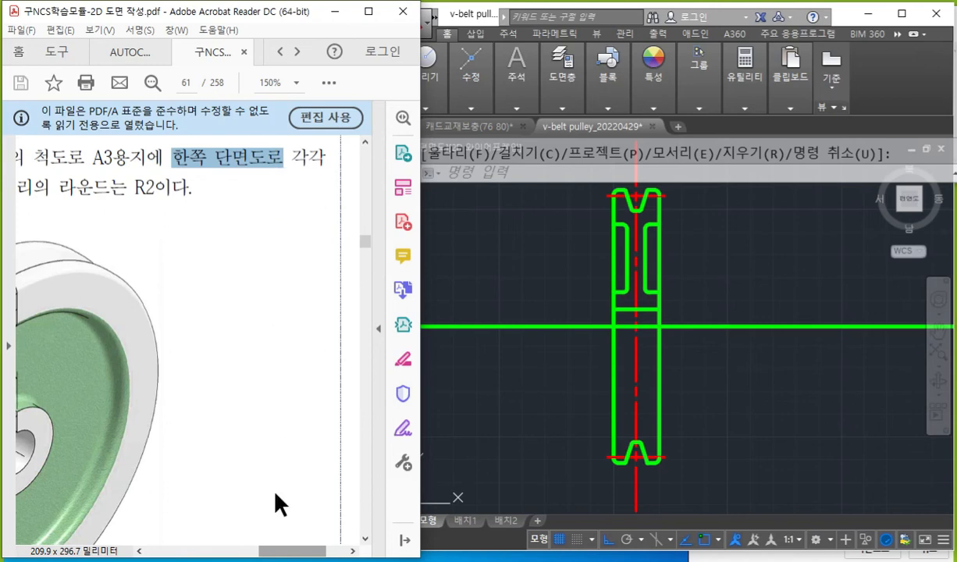
left_click_drag(290, 552, 235, 553)
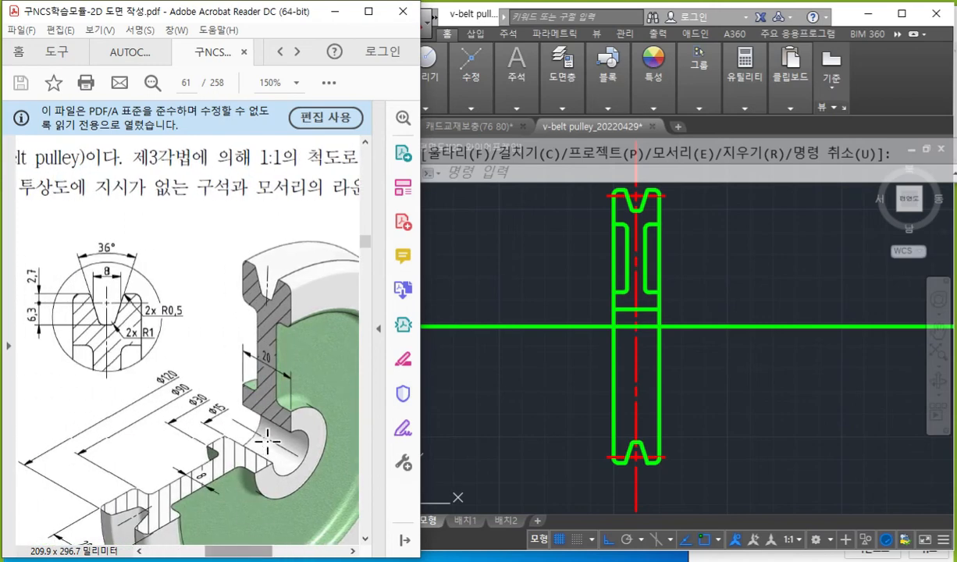
Circle the PDF's upper section and outer rim in red, draw white lines in the drawing's lower half, and clear all marks.
scroll(268, 447, "down", 3)
scroll(268, 446, "down", 2)
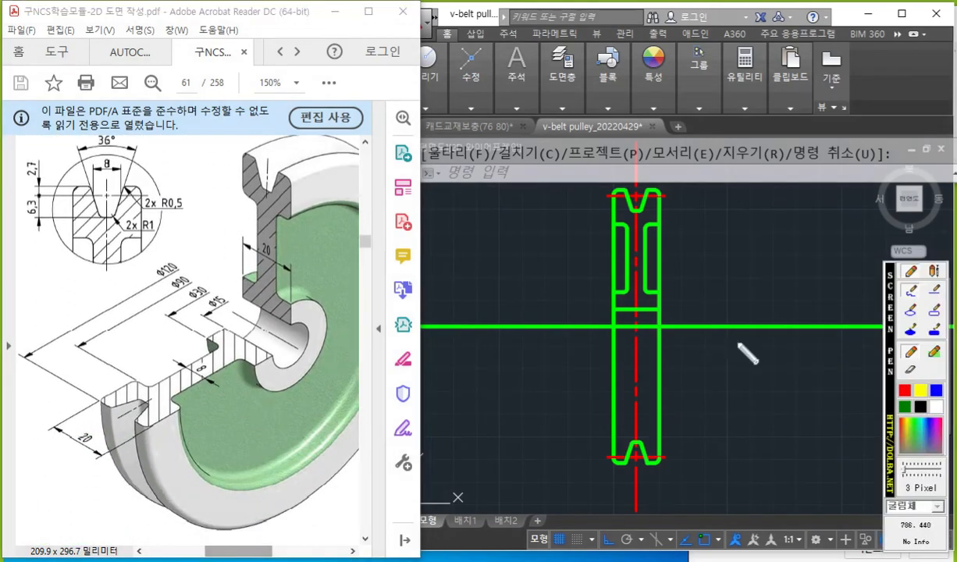
mouse_move(308, 320)
left_mouse_down()
mouse_move(291, 322)
mouse_move(218, 173)
mouse_move(317, 276)
mouse_move(306, 321)
left_mouse_up()
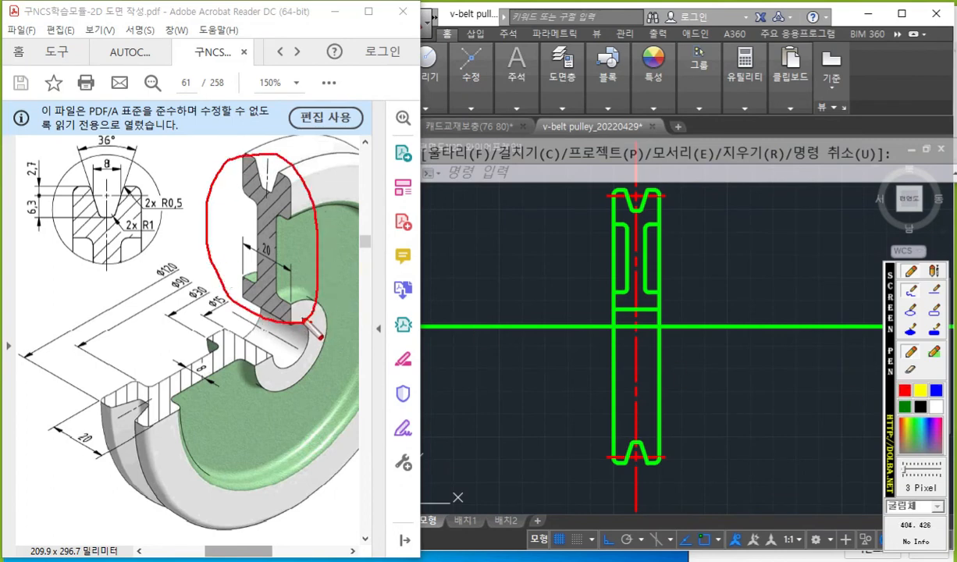
mouse_move(92, 389)
left_mouse_down()
mouse_move(90, 504)
mouse_move(187, 489)
mouse_move(97, 396)
left_mouse_up()
mouse_move(6, 507)
left_mouse_down()
mouse_move(74, 468)
mouse_move(76, 483)
left_mouse_up()
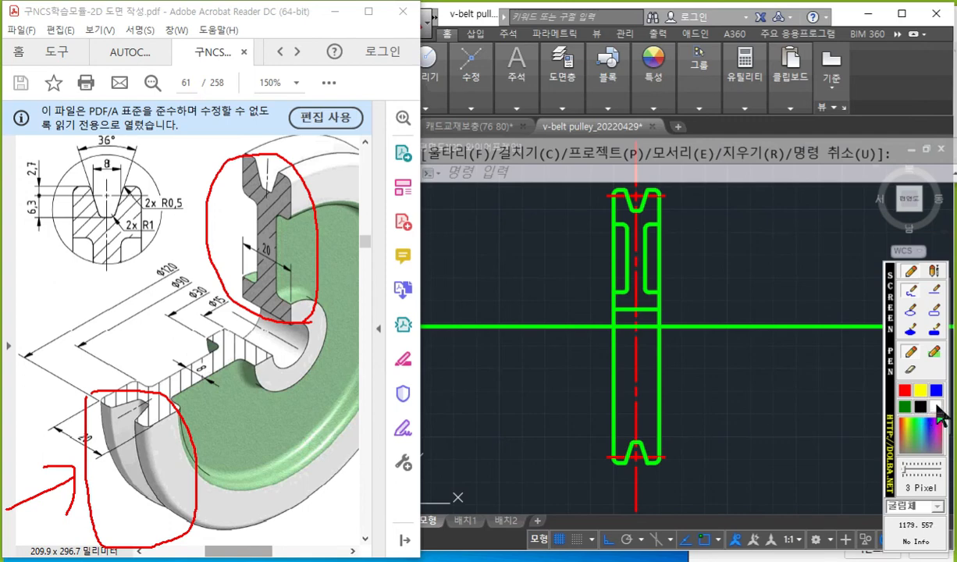
mouse_move(631, 337)
left_mouse_down()
mouse_move(631, 434)
mouse_move(643, 426)
left_mouse_up()
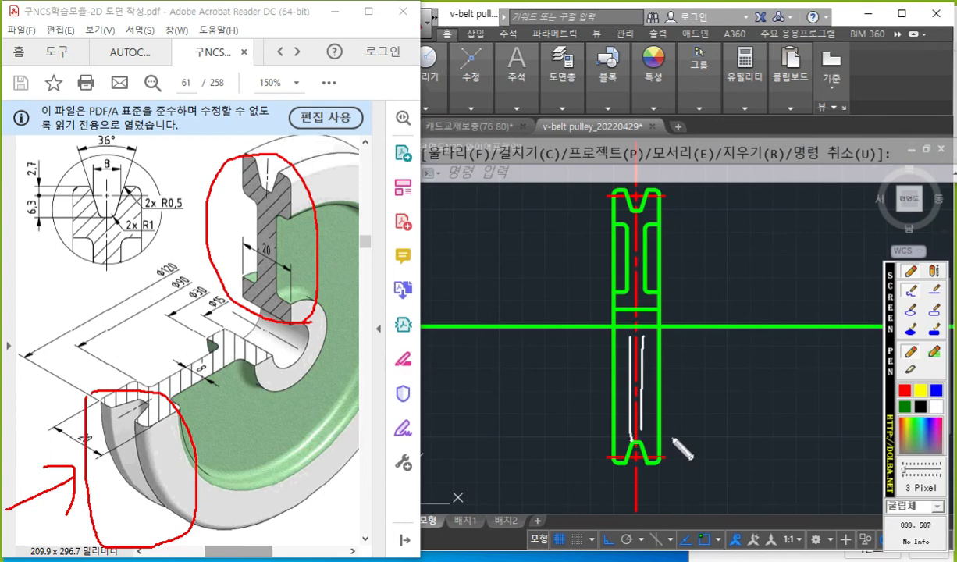
key("Escape")
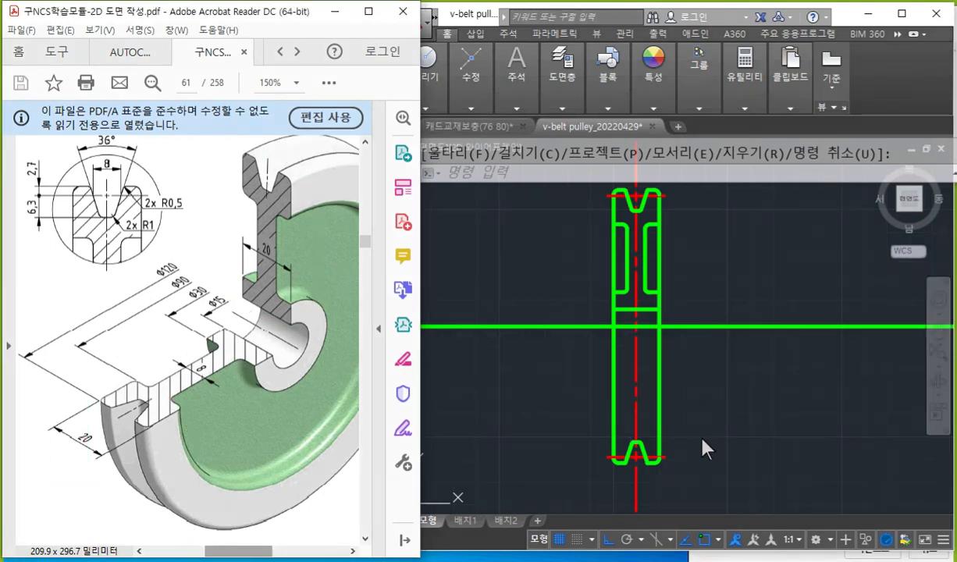
Draw white arrows along the lower groove's left flank and its inner flat edge toward their shared rounded corner.
left_click(705, 441)
scroll(634, 331, "up", 4)
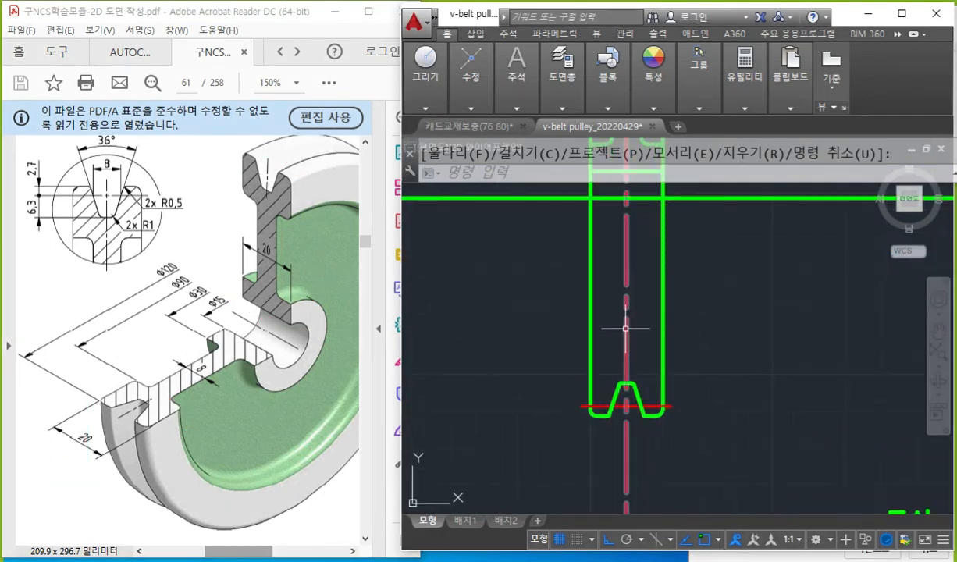
middle_click_drag(630, 392, 629, 288)
scroll(597, 371, "up", 4)
mouse_move(623, 360)
middle_mouse_down()
mouse_move(622, 323)
mouse_move(611, 322)
middle_mouse_up()
scroll(611, 322, "up", 2)
scroll(641, 327, "down", 2)
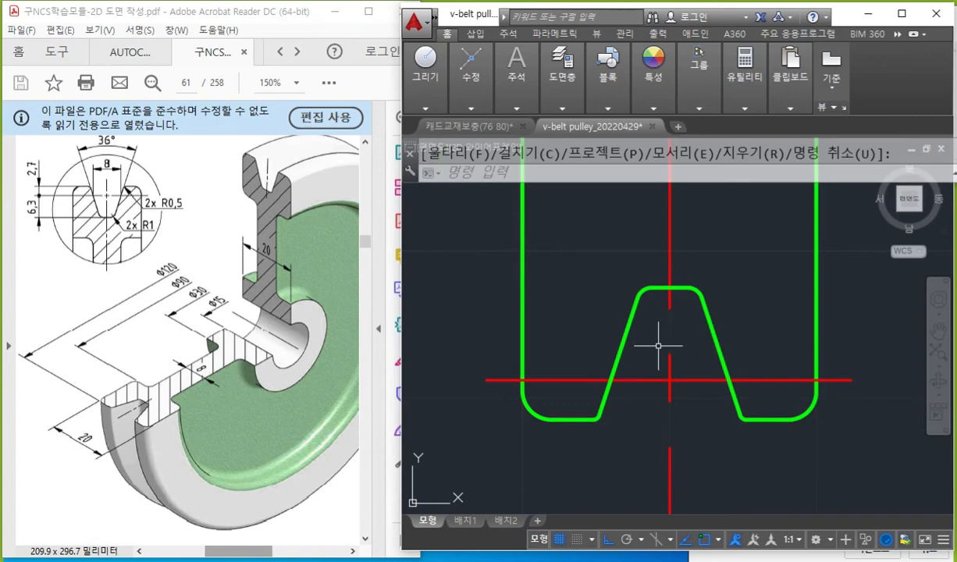
mouse_move(647, 338)
middle_mouse_down()
mouse_move(623, 330)
mouse_move(637, 322)
middle_mouse_up()
scroll(627, 326, "up", 2)
key("F12")
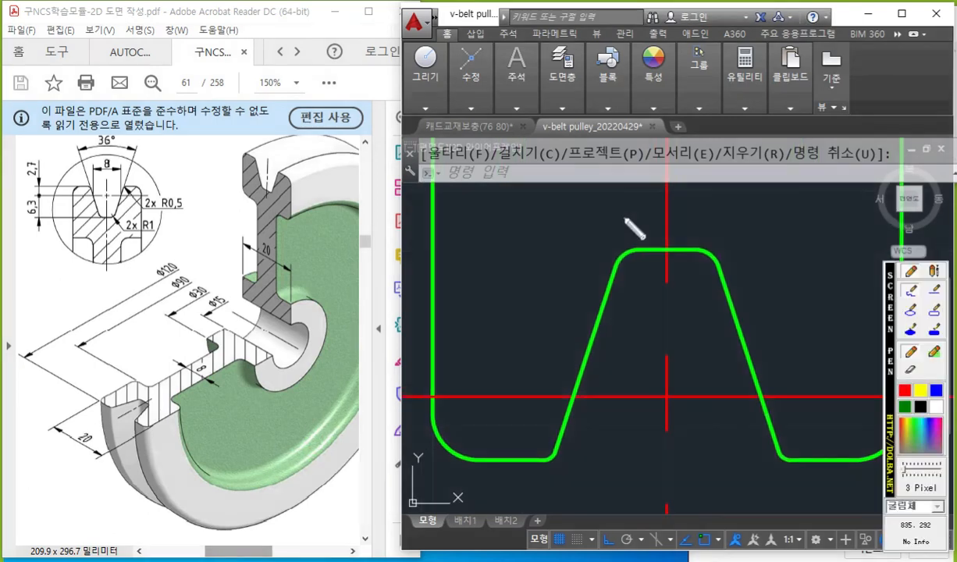
left_click_drag(614, 257, 618, 238)
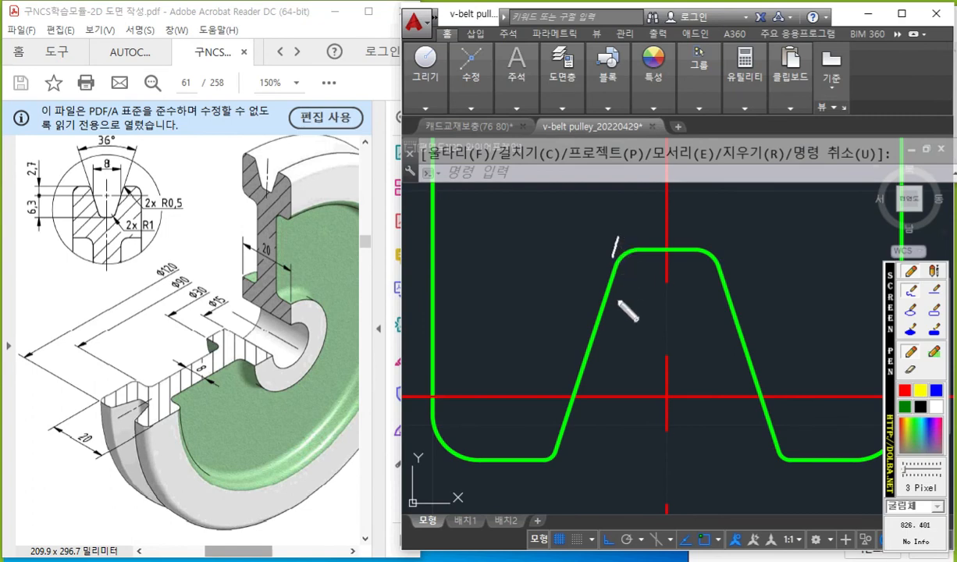
mouse_move(588, 342)
left_mouse_down()
mouse_move(601, 281)
mouse_move(609, 291)
left_mouse_up()
mouse_move(664, 251)
left_mouse_down()
mouse_move(640, 249)
mouse_move(660, 230)
left_mouse_up()
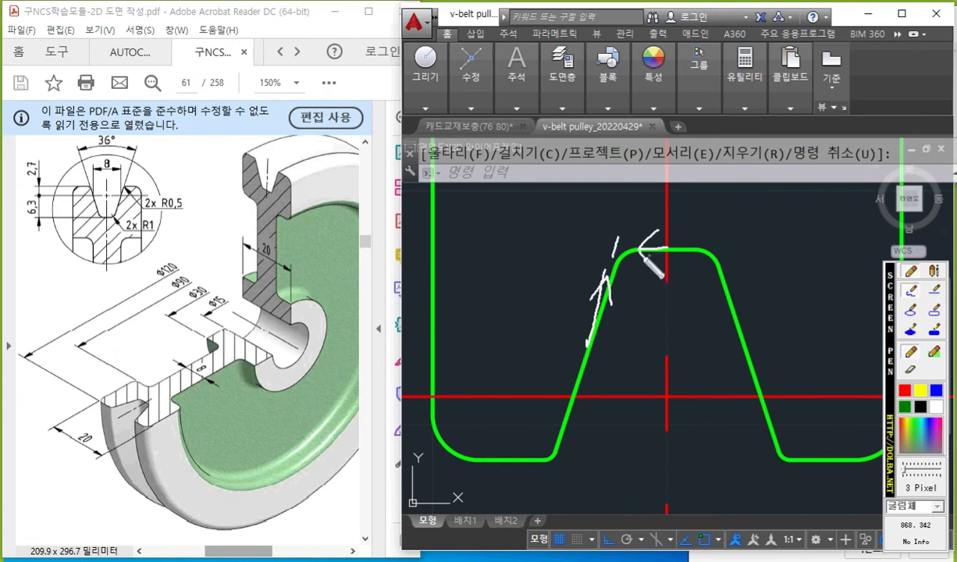
Mark the sharp corner intersections at the lower groove's rounded corners in white.
left_click_drag(612, 244, 639, 244)
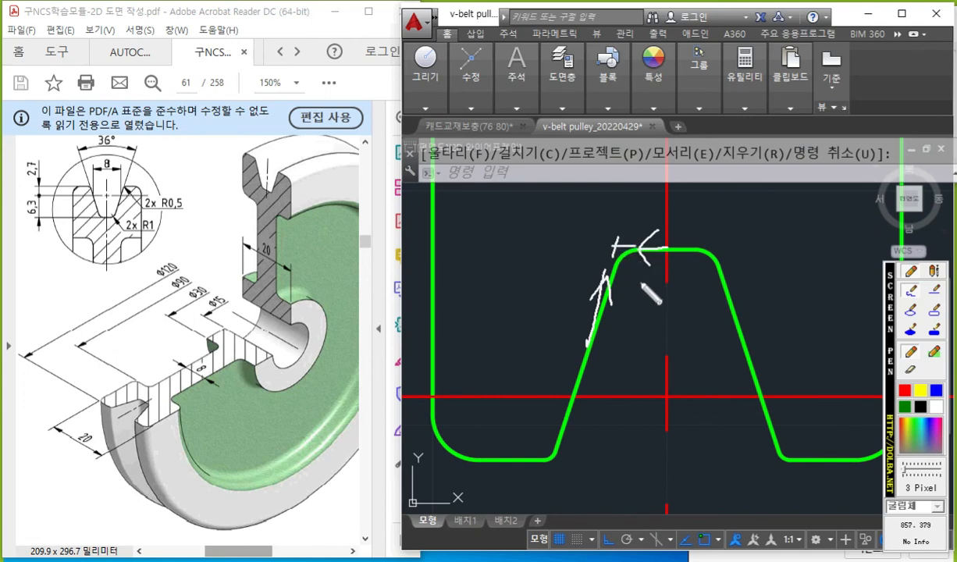
left_click_drag(705, 245, 717, 248)
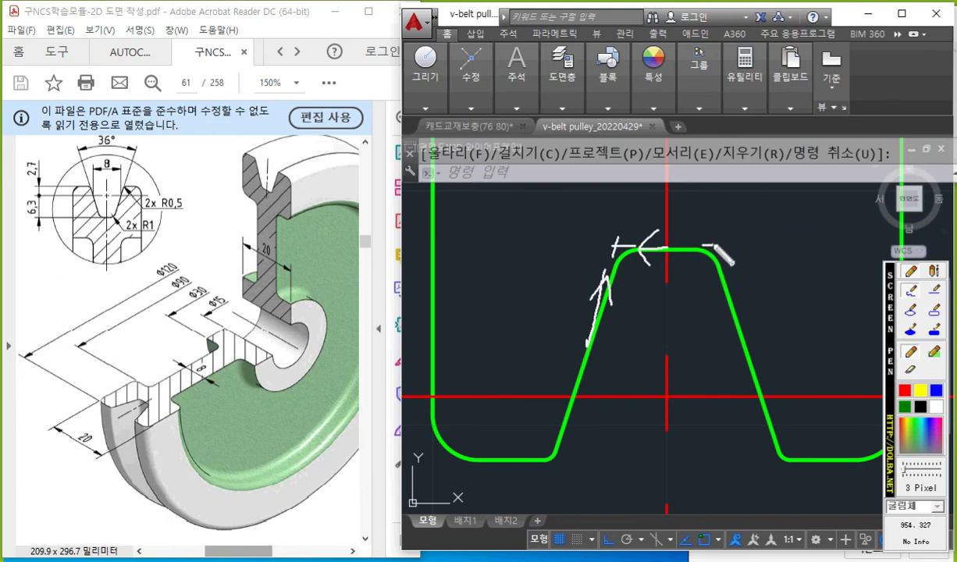
left_click_drag(557, 452, 546, 472)
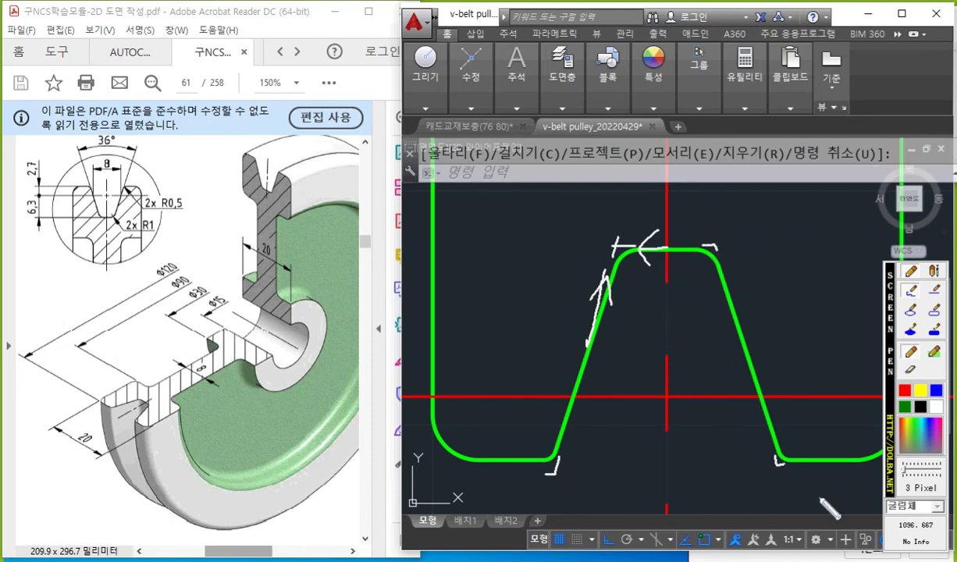
Draw white projection lines upward from the sharp corner marks at the lower groove's inner edge, and clear all marks.
left_click_drag(612, 248, 613, 69)
left_click_drag(715, 248, 720, 103)
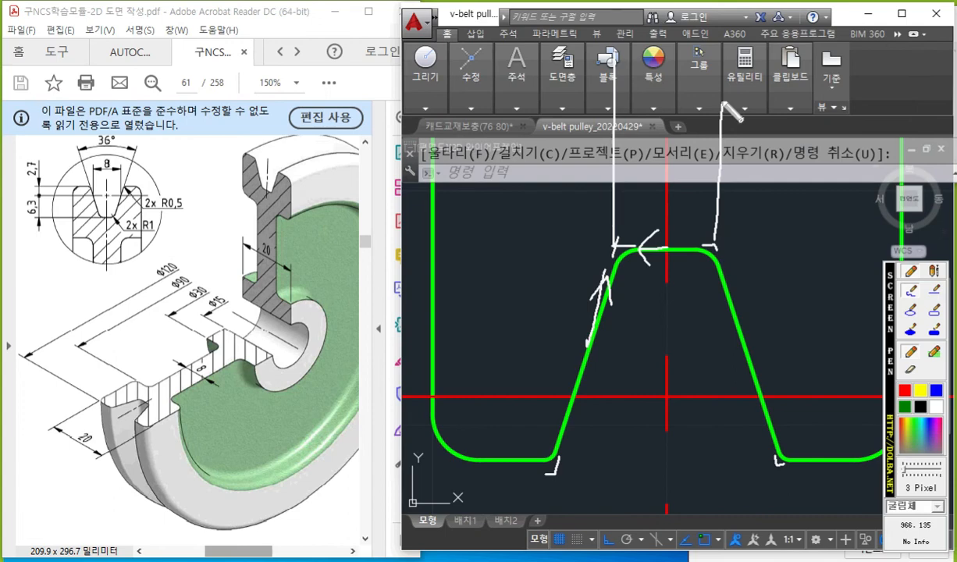
key("Escape")
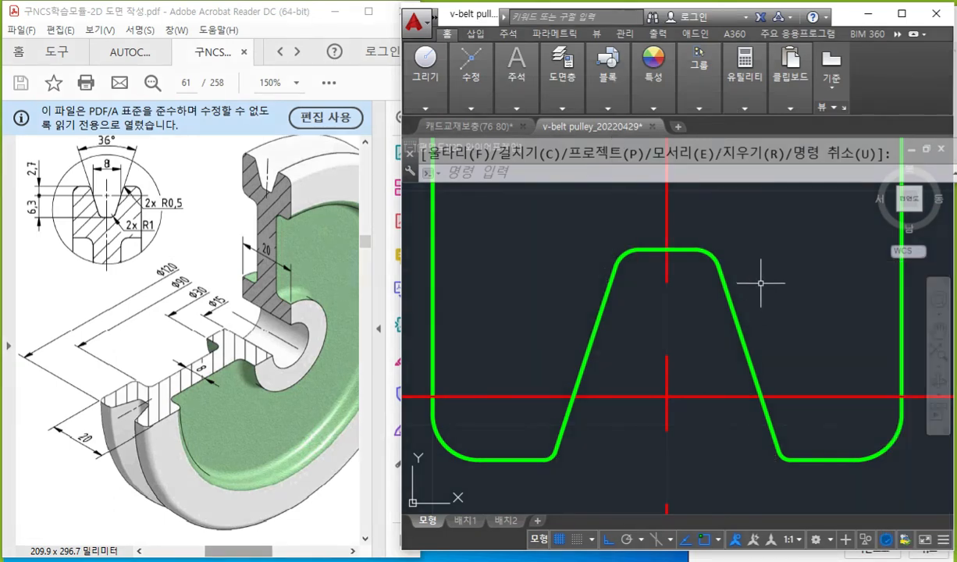
left_click(555, 106)
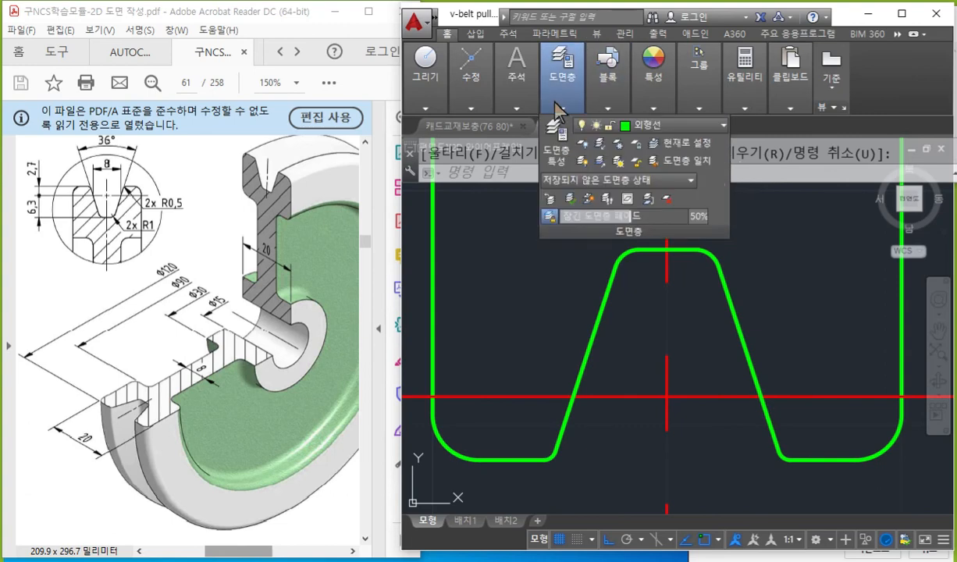
key("Escape")
Trace the lower groove's inner left corner arc in white and mark its midpoint with a triangle.
key("F12")
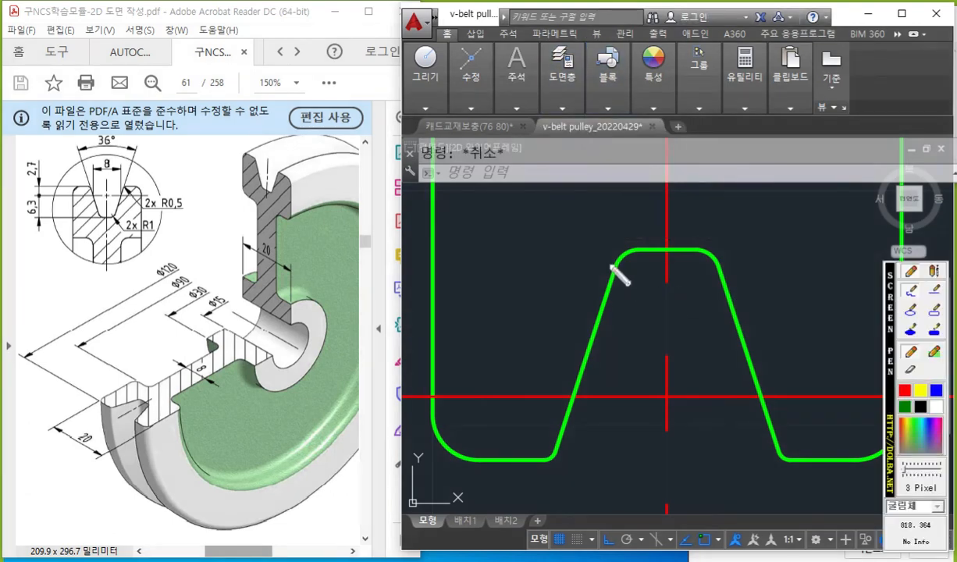
left_click_drag(645, 236, 615, 275)
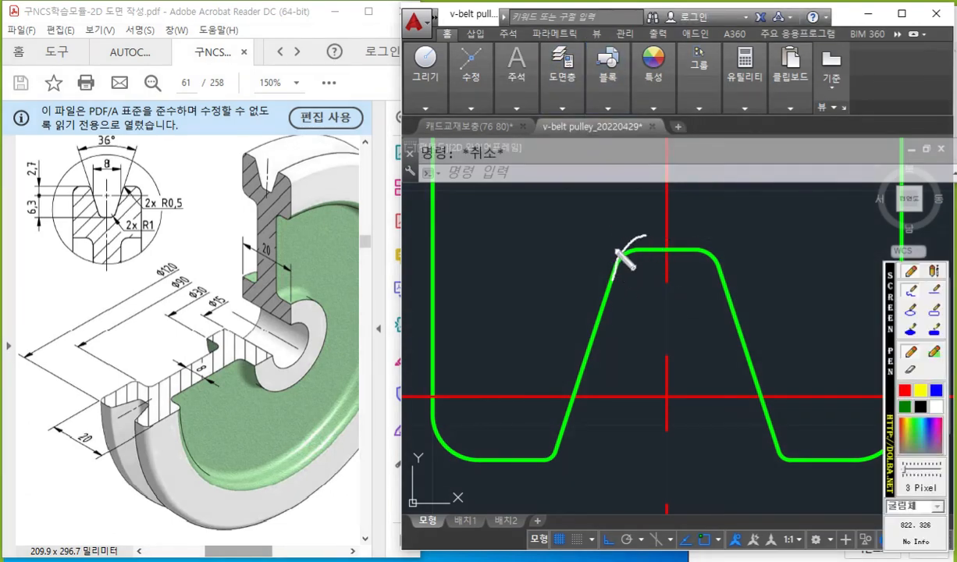
key("F12")
key("F12")
left_click_drag(632, 246, 610, 275)
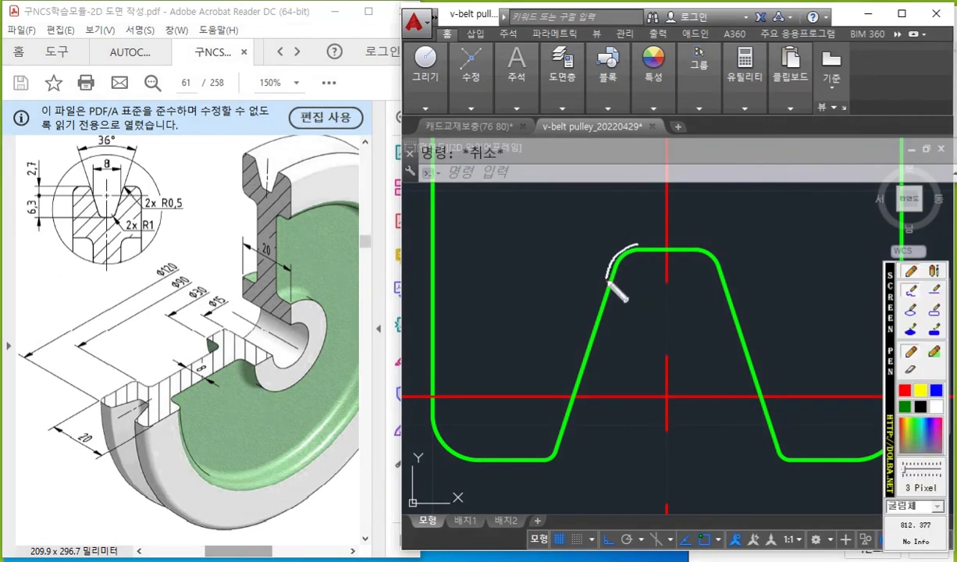
mouse_move(614, 239)
left_mouse_down()
mouse_move(607, 277)
mouse_move(616, 243)
left_mouse_up()
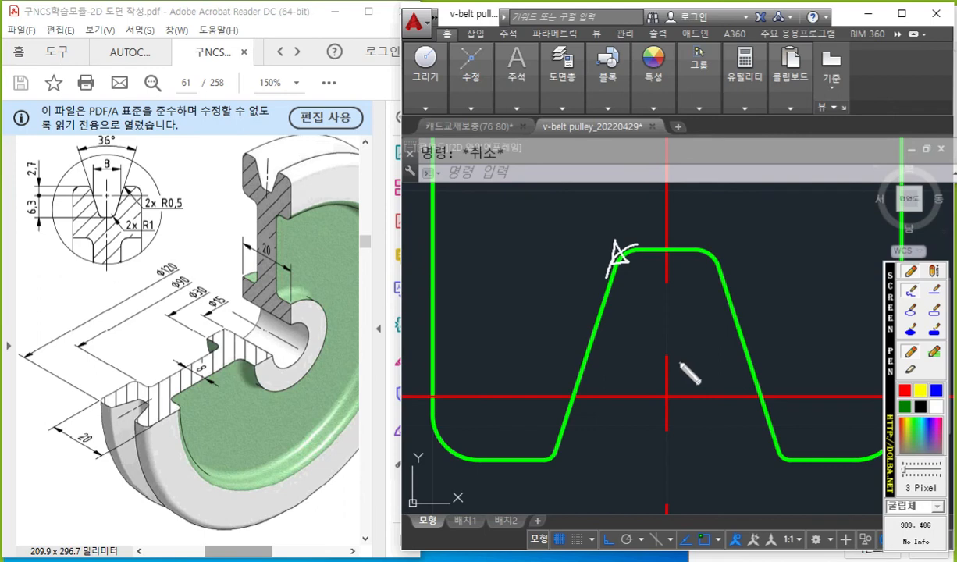
Sketch a white vertical arrow from the arc's midpoint to a horizontal line with a right-angle mark, write "per", and clear the marks.
mouse_move(617, 248)
left_mouse_down()
mouse_move(606, 109)
mouse_move(628, 94)
mouse_move(851, 93)
left_mouse_up()
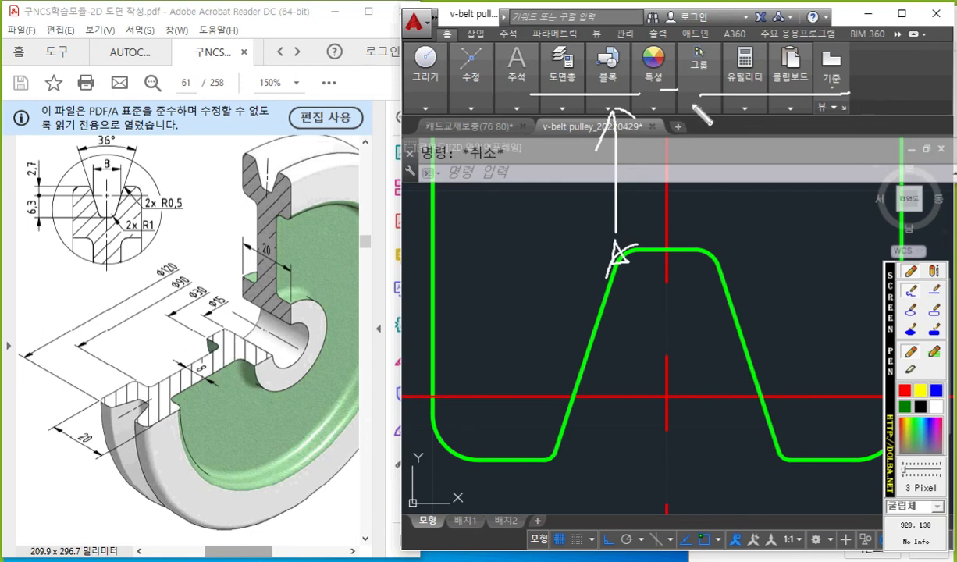
mouse_move(657, 92)
left_mouse_down()
mouse_move(656, 132)
mouse_move(614, 127)
left_mouse_up()
mouse_move(696, 108)
left_mouse_down()
mouse_move(694, 143)
mouse_move(697, 130)
mouse_move(732, 139)
mouse_move(767, 125)
left_mouse_up()
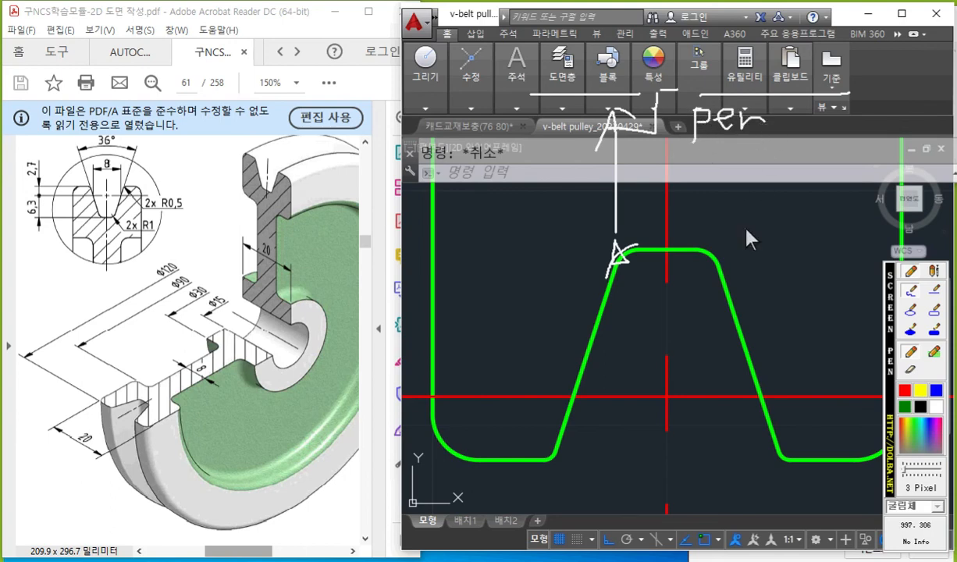
key("Escape")
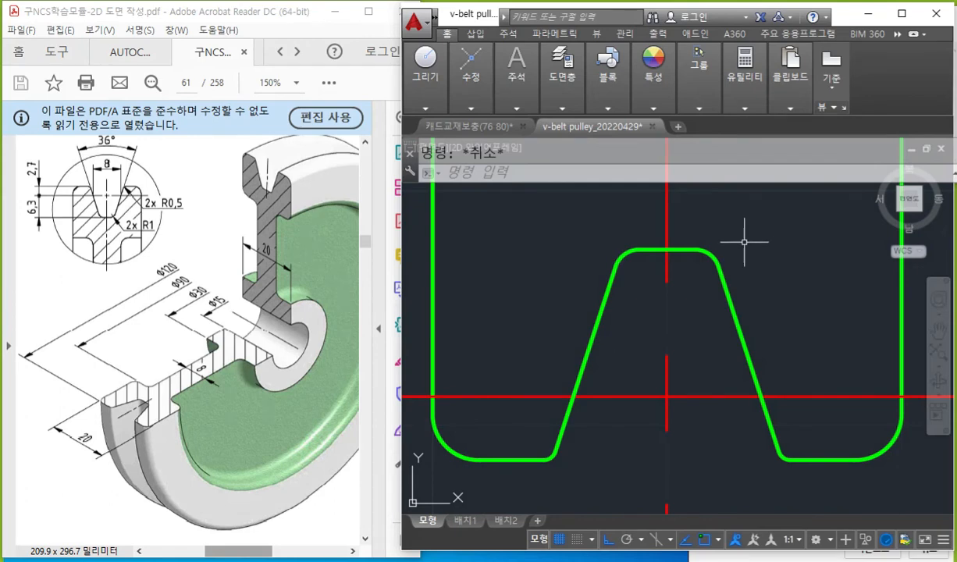
Draw a line from the midpoint of the lower groove's inner left corner arc, perpendicular to the pulley's horizontal axis line.
type("l")
key("Return")
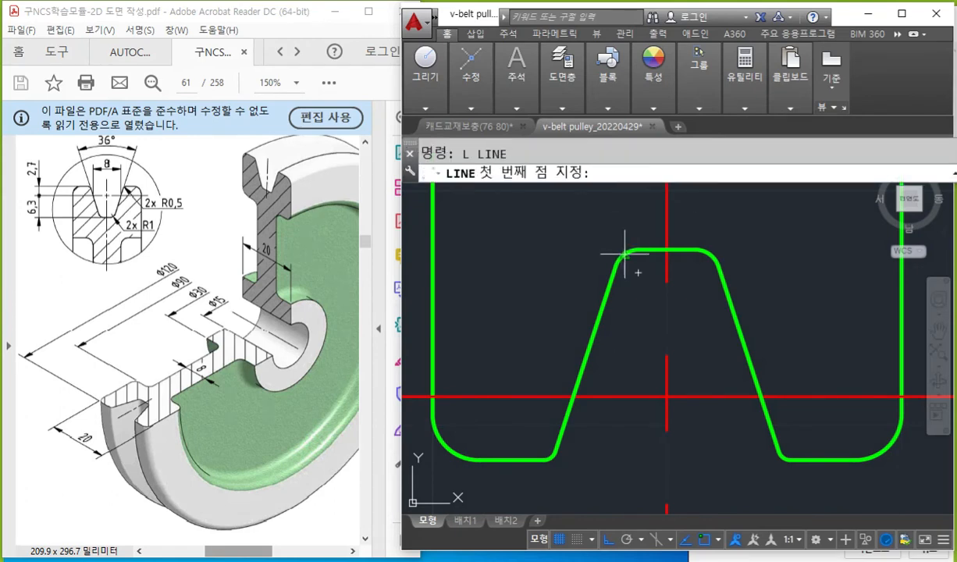
left_click(622, 252)
scroll(623, 208, "down", 4)
middle_click_drag(620, 214, 612, 401)
scroll(612, 401, "down", 2)
middle_click_drag(601, 285, 601, 367)
mouse_move(599, 262)
middle_mouse_down()
mouse_move(604, 246)
mouse_move(609, 305)
mouse_move(611, 270)
middle_mouse_up()
scroll(610, 248, "down", 2)
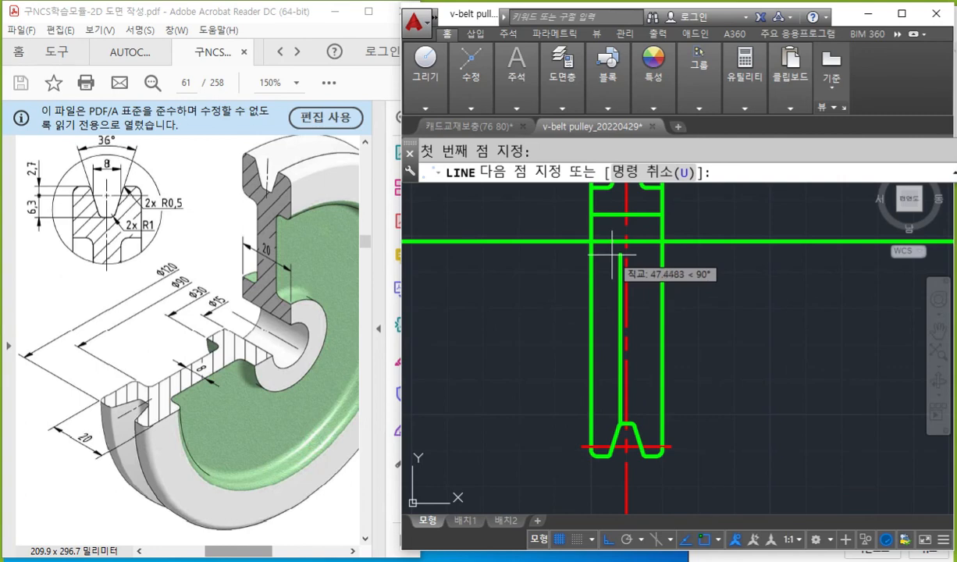
type("per")
key("Return")
left_click(611, 242)
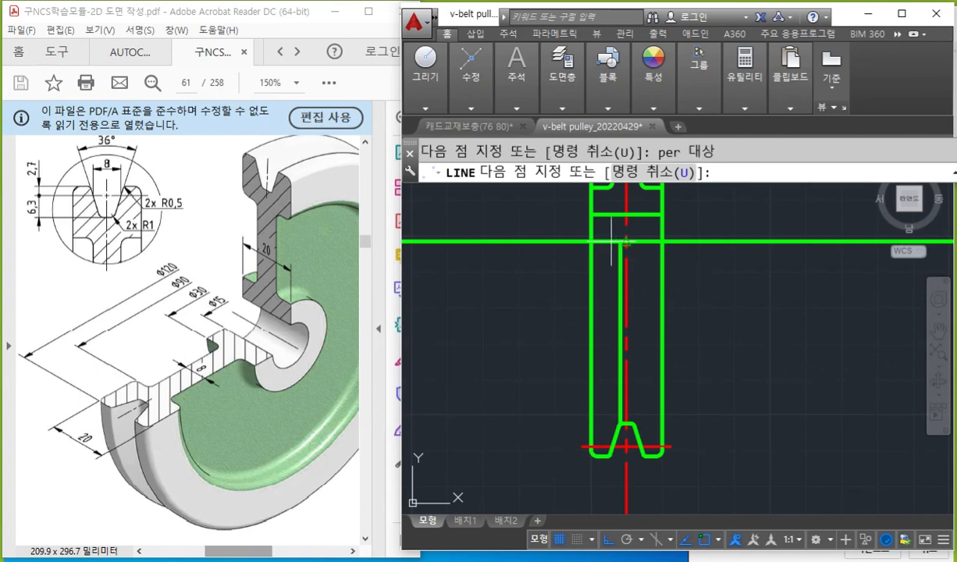
key("Escape")
Mark the groove's outer left corner arc, its midpoint and a perpendicular projection line in white, and clear the marks.
middle_click_drag(735, 357, 720, 342)
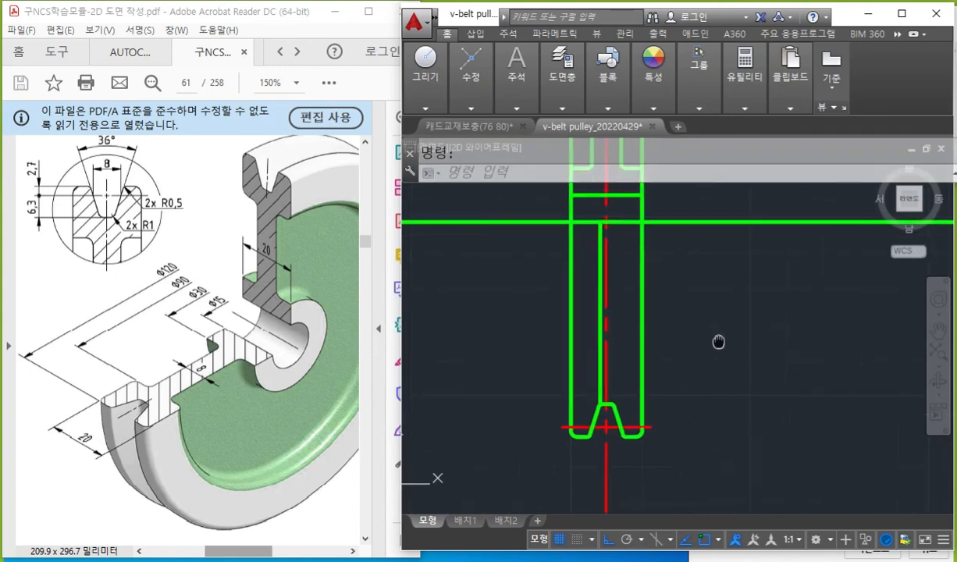
scroll(583, 451, "up", 5)
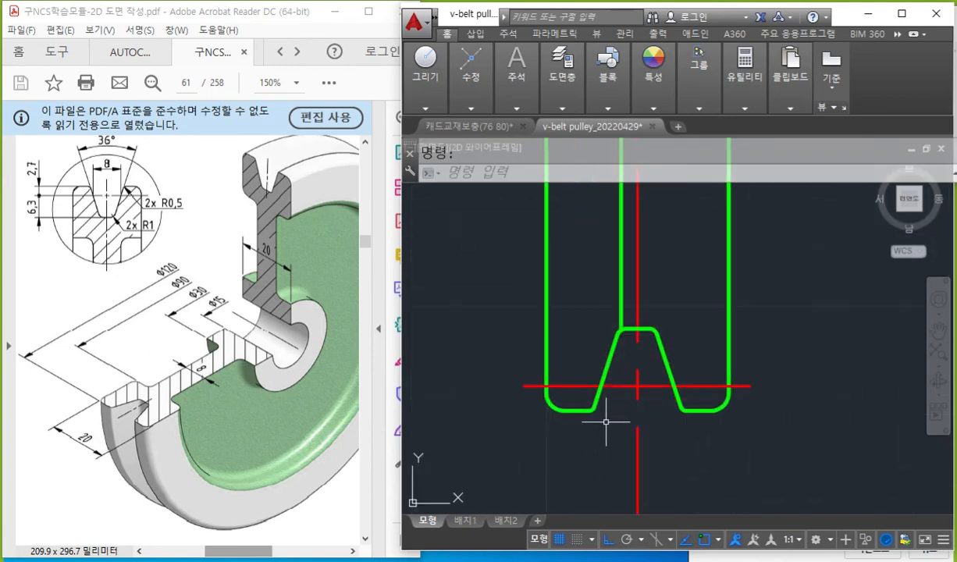
mouse_move(591, 418)
middle_mouse_down()
mouse_move(696, 436)
mouse_move(685, 436)
middle_mouse_up()
key("F12")
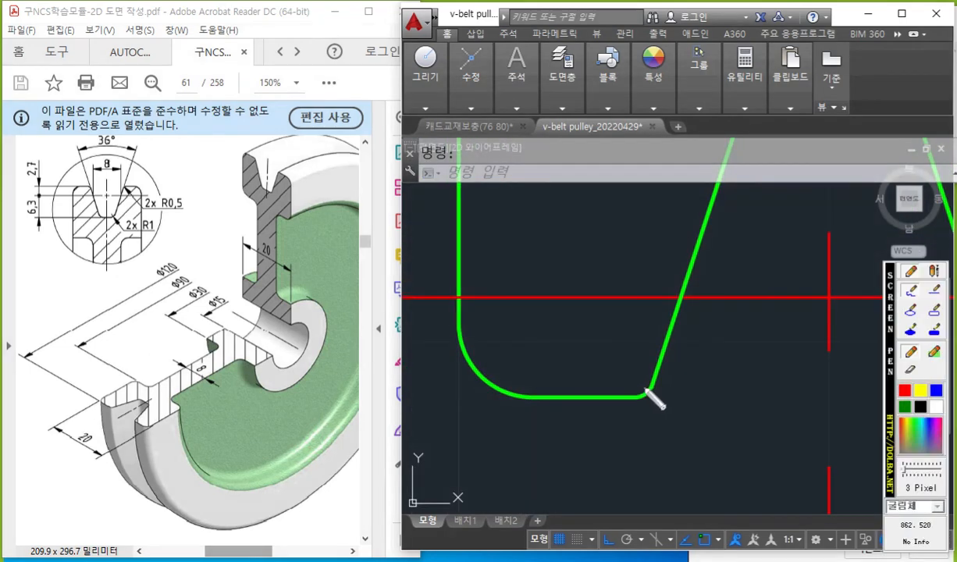
left_click_drag(656, 376, 628, 405)
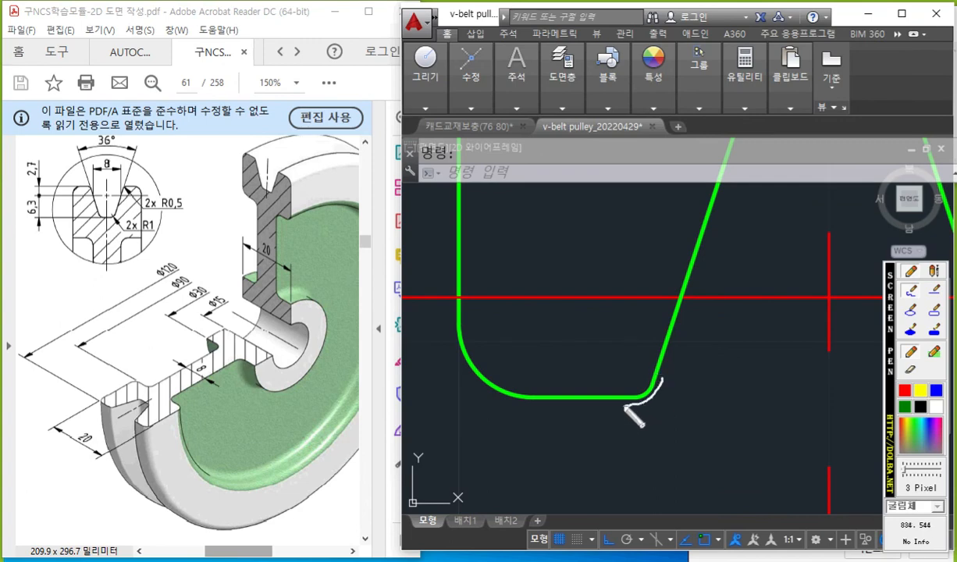
mouse_move(627, 406)
left_mouse_down()
mouse_move(660, 400)
mouse_move(648, 388)
mouse_move(642, 314)
mouse_move(643, 88)
mouse_move(625, 100)
mouse_move(668, 80)
mouse_move(546, 79)
mouse_move(790, 82)
left_mouse_up()
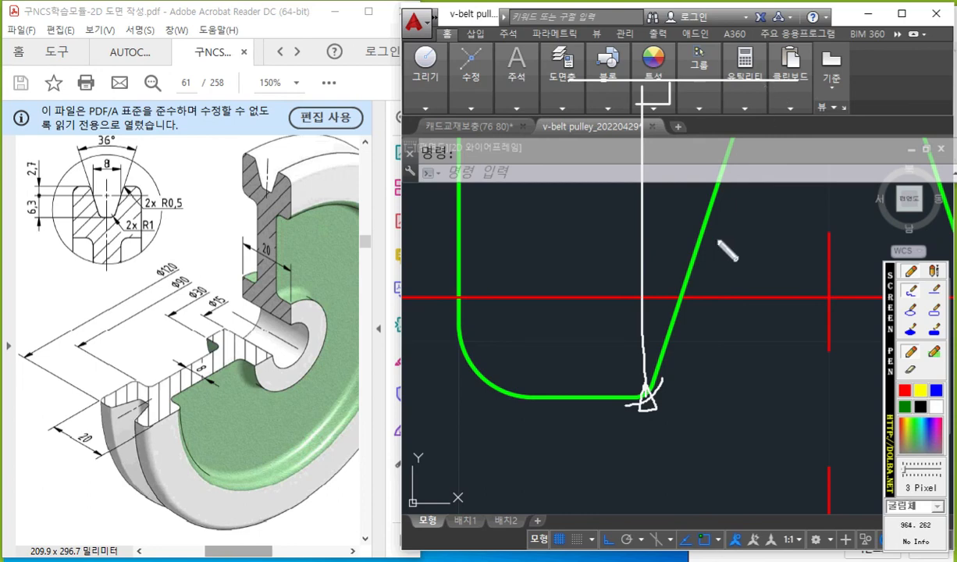
key("Escape")
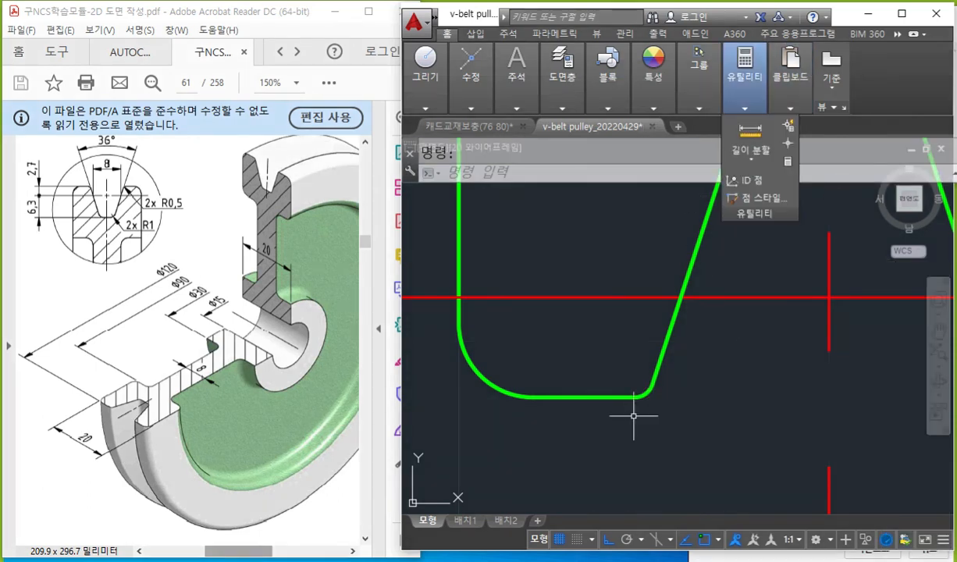
Draw a line from the midpoint of the groove's outer left corner arc, perpendicular to the pulley's horizontal axis line.
type("l")
key("Return")
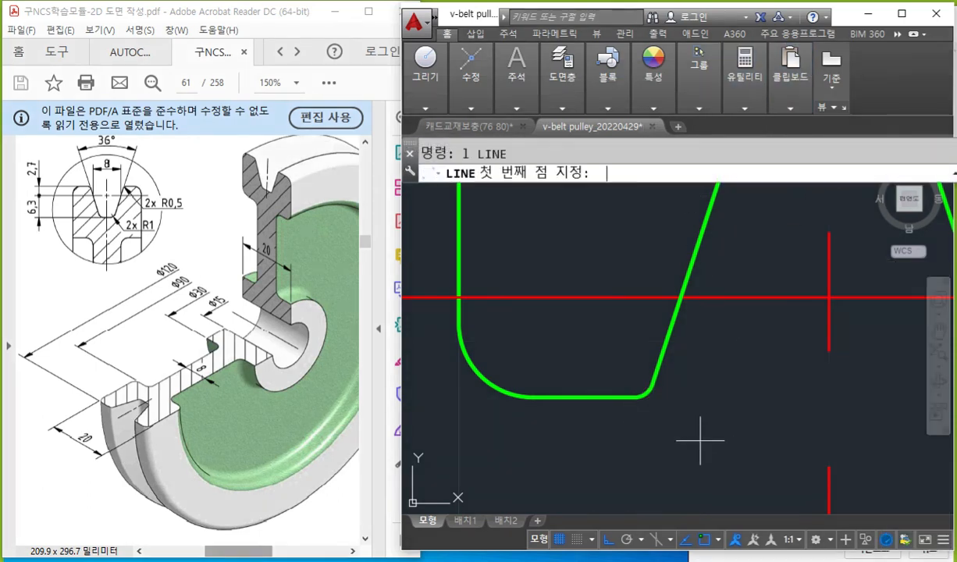
left_click(648, 393)
scroll(645, 245, "down", 3)
middle_click_drag(645, 247, 621, 478)
scroll(622, 467, "down", 2)
middle_click_drag(627, 353, 624, 370)
scroll(614, 325, "up", 2)
scroll(616, 299, "up", 2)
middle_click_drag(616, 297, 627, 249)
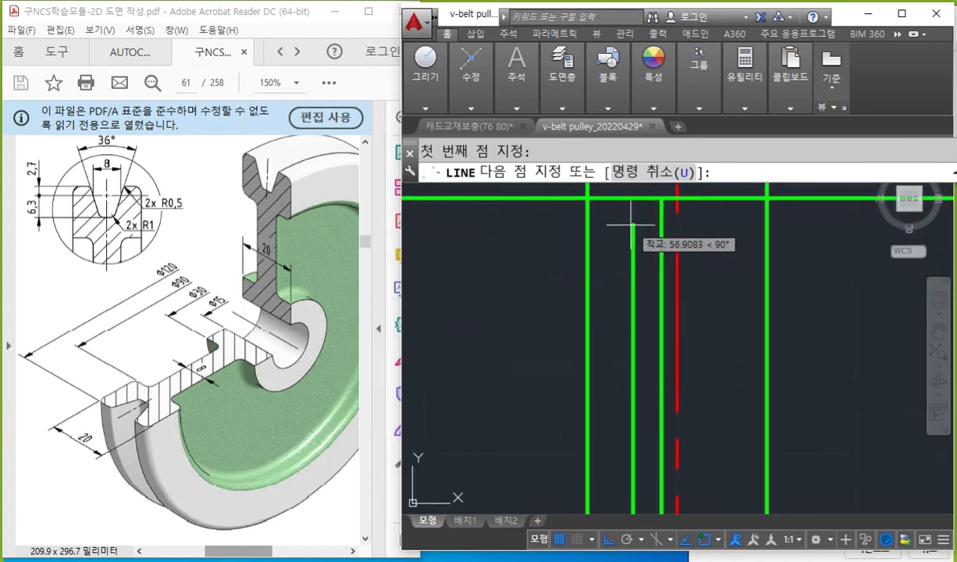
type("per")
key("Return")
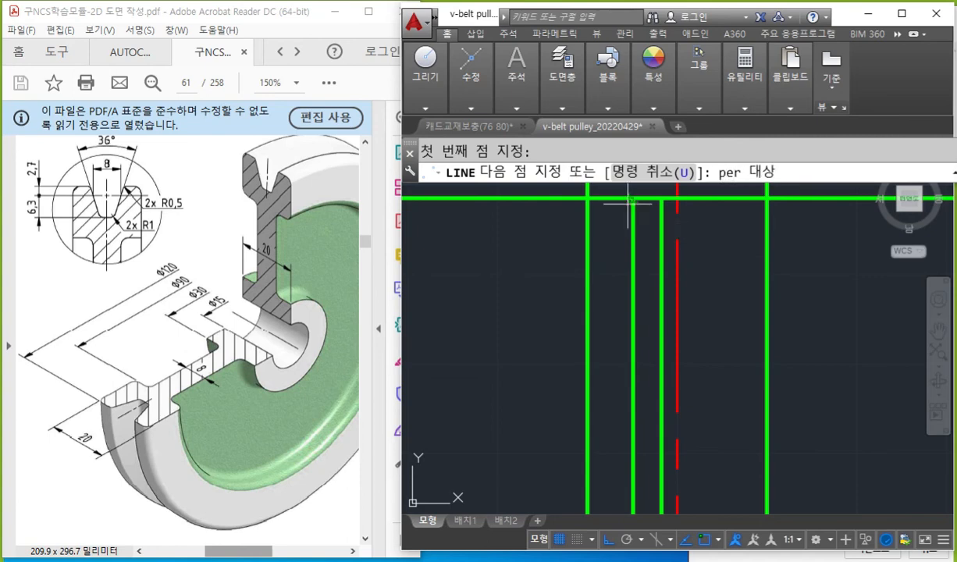
left_click(598, 197)
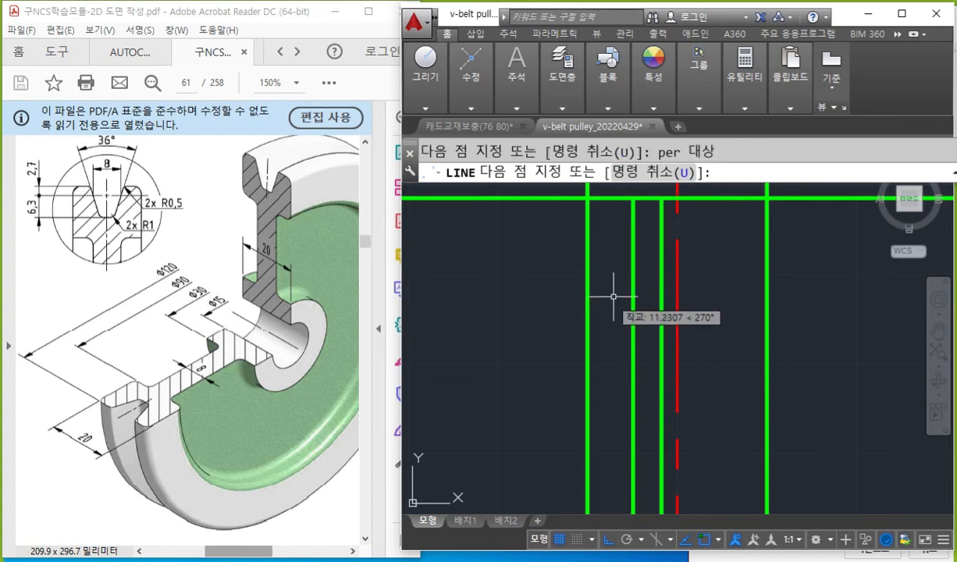
key("Return")
Write "br" in white, mark the lower end portions of both edge lines for breaking, and clear the marks.
scroll(693, 282, "down", 2)
mouse_move(724, 390)
middle_mouse_down()
mouse_move(675, 322)
mouse_move(649, 433)
middle_mouse_up()
scroll(623, 383, "up", 1)
middle_click_drag(659, 346, 667, 280)
scroll(634, 391, "up", 2)
mouse_move(632, 391)
middle_mouse_down()
mouse_move(643, 317)
mouse_move(640, 324)
mouse_move(654, 312)
mouse_move(645, 359)
middle_mouse_up()
scroll(644, 326, "up", 2)
scroll(648, 326, "up", 2)
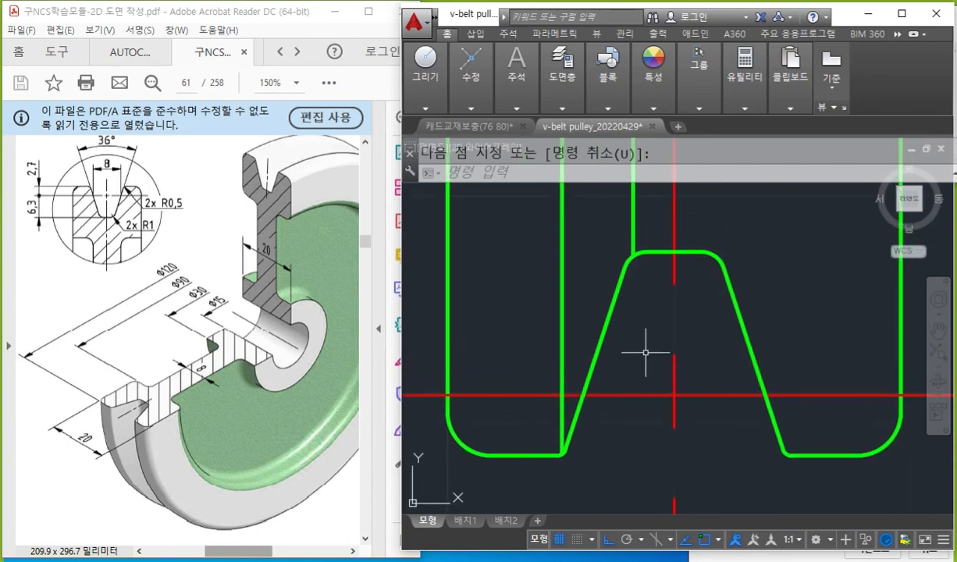
key("F12")
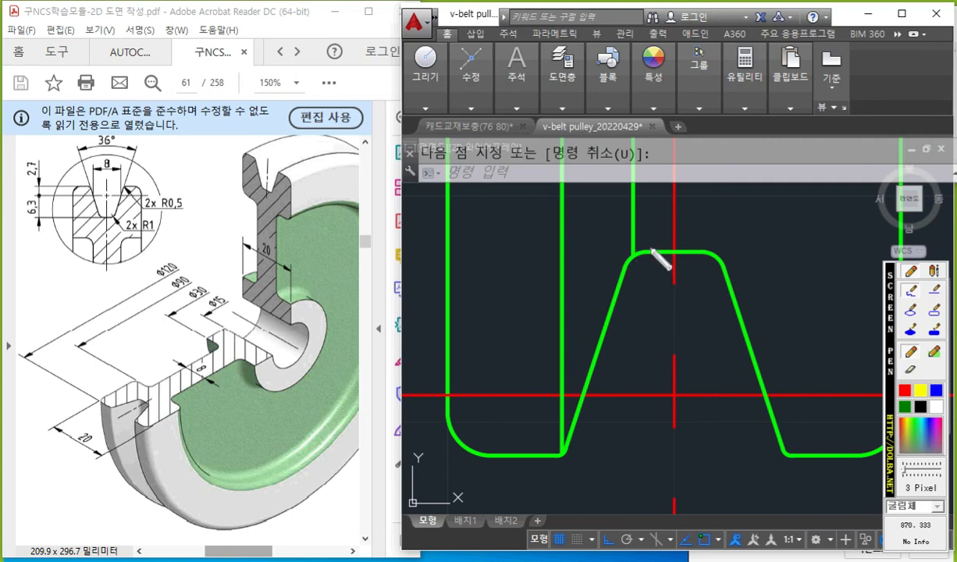
mouse_move(765, 197)
left_mouse_down()
mouse_move(767, 236)
mouse_move(798, 240)
mouse_move(812, 227)
mouse_move(809, 244)
mouse_move(843, 253)
left_mouse_up()
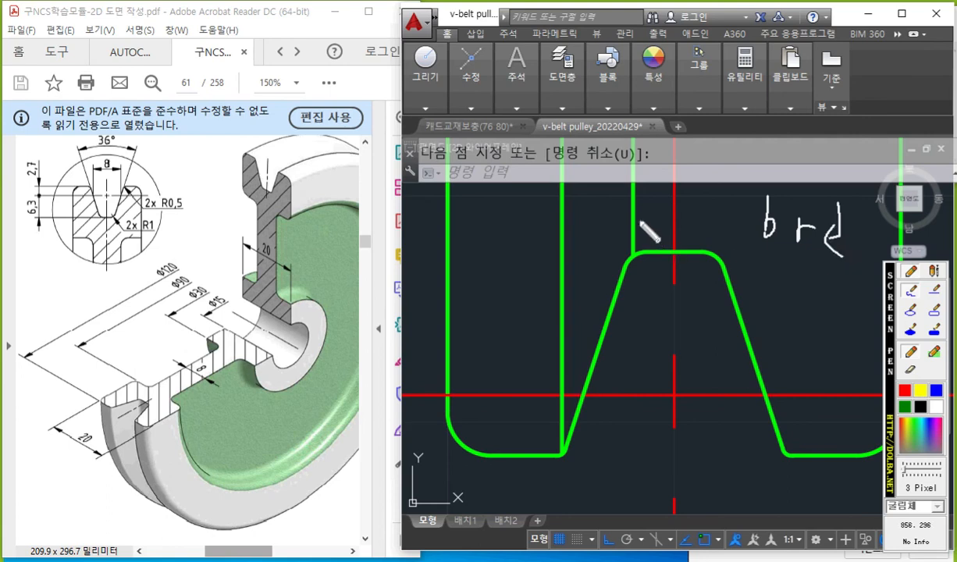
mouse_move(643, 216)
left_mouse_down()
mouse_move(624, 229)
mouse_move(623, 395)
left_mouse_up()
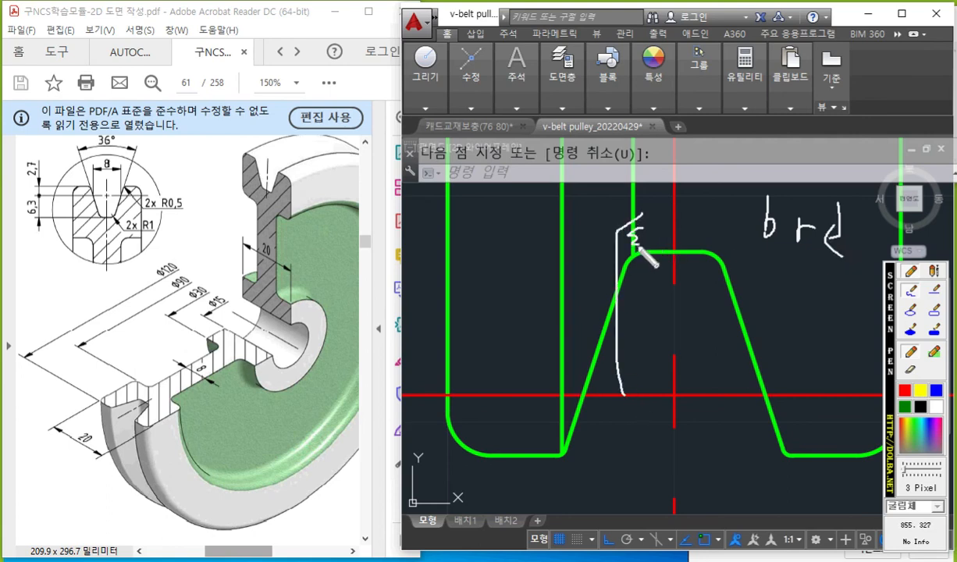
mouse_move(568, 411)
left_mouse_down()
mouse_move(543, 437)
mouse_move(533, 540)
left_mouse_up()
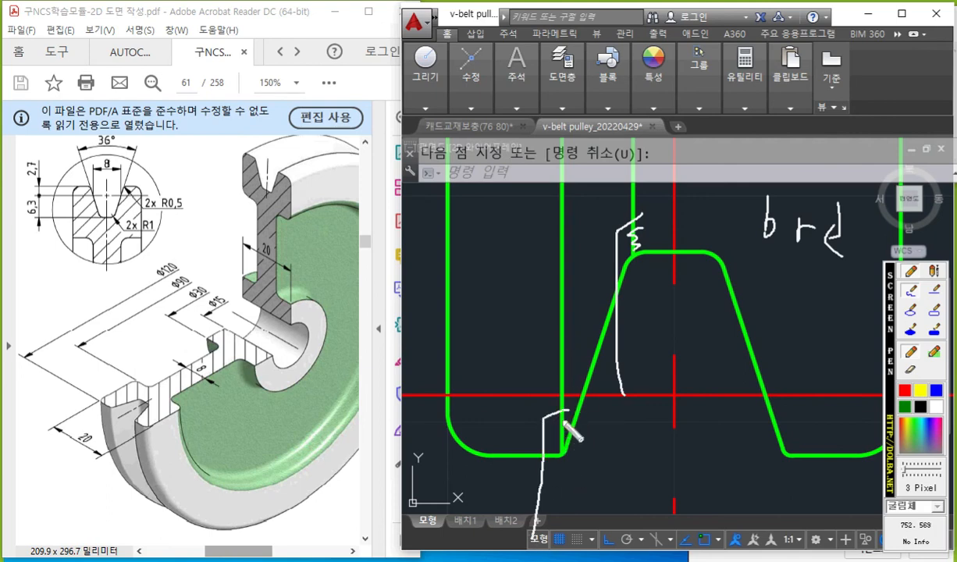
left_click_drag(563, 419, 561, 435)
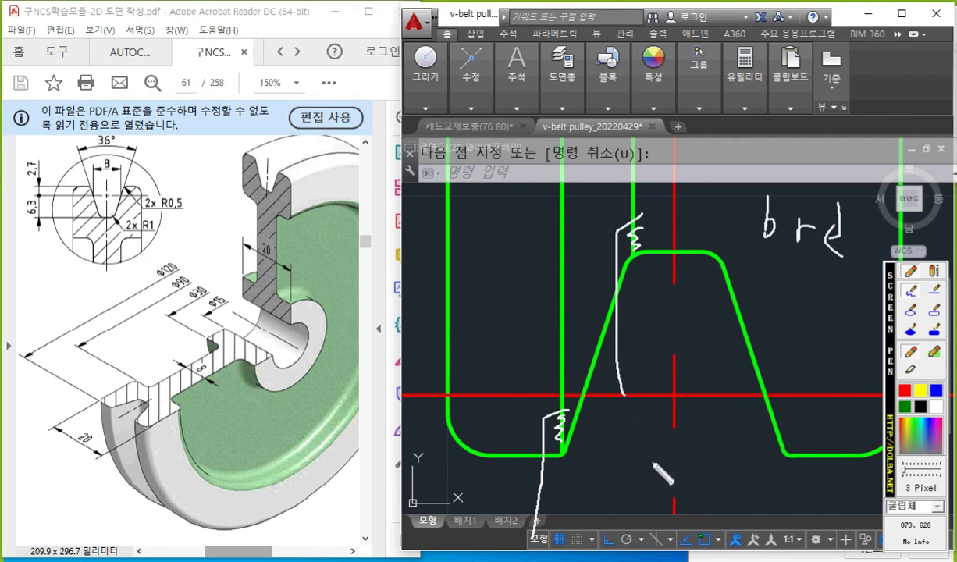
key("Escape")
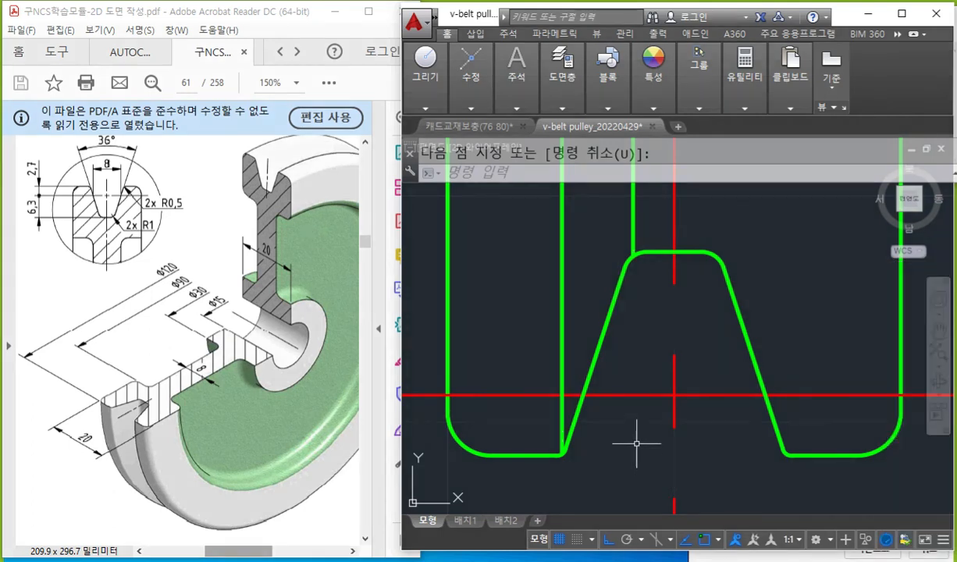
Break off the lower ends of both edge lines to leave short gaps above the groove's left corner arcs.
type("br")
key("Return")
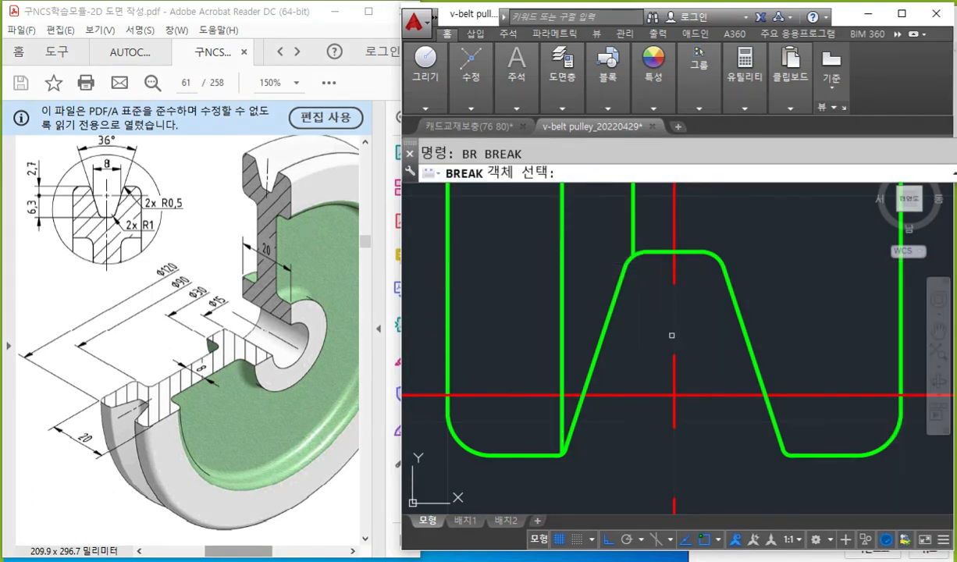
left_click(629, 217)
left_click(640, 443)
key("Return")
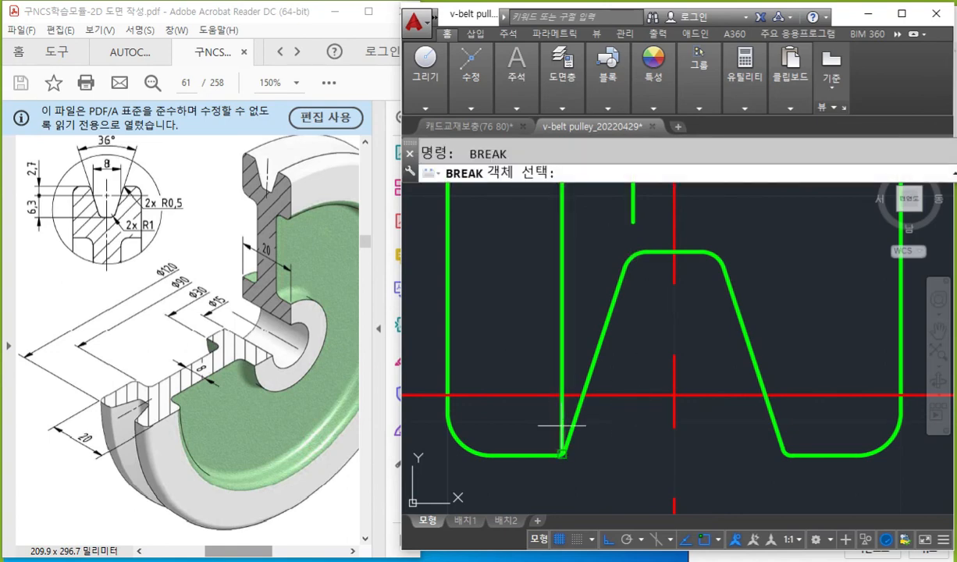
left_click(562, 426)
middle_click_drag(772, 248, 666, 353)
scroll(651, 302, "down", 4)
middle_click_drag(667, 296, 647, 341)
middle_click_drag(633, 303, 630, 344)
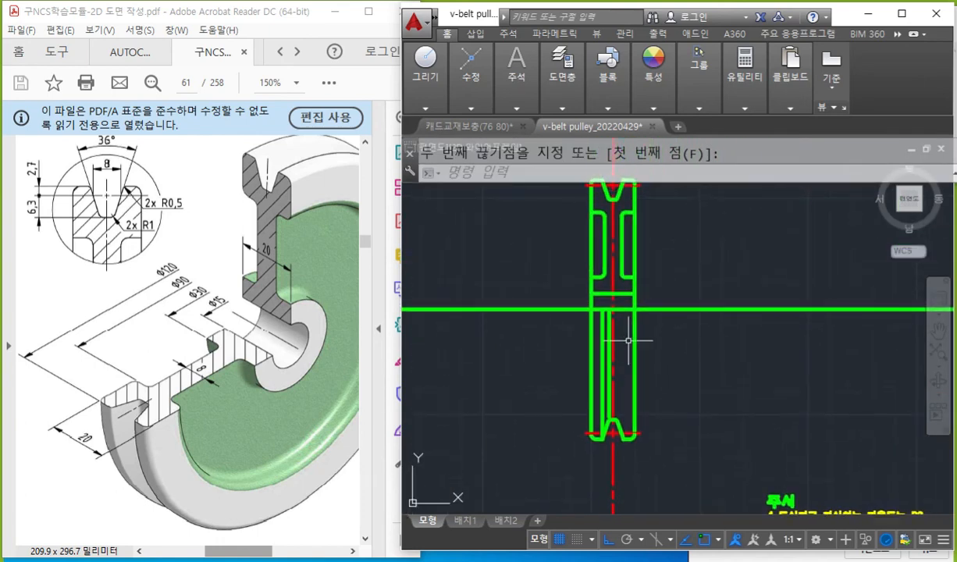
Maximize the drawing window and bring the whole drawing sheet into view.
left_click(902, 15)
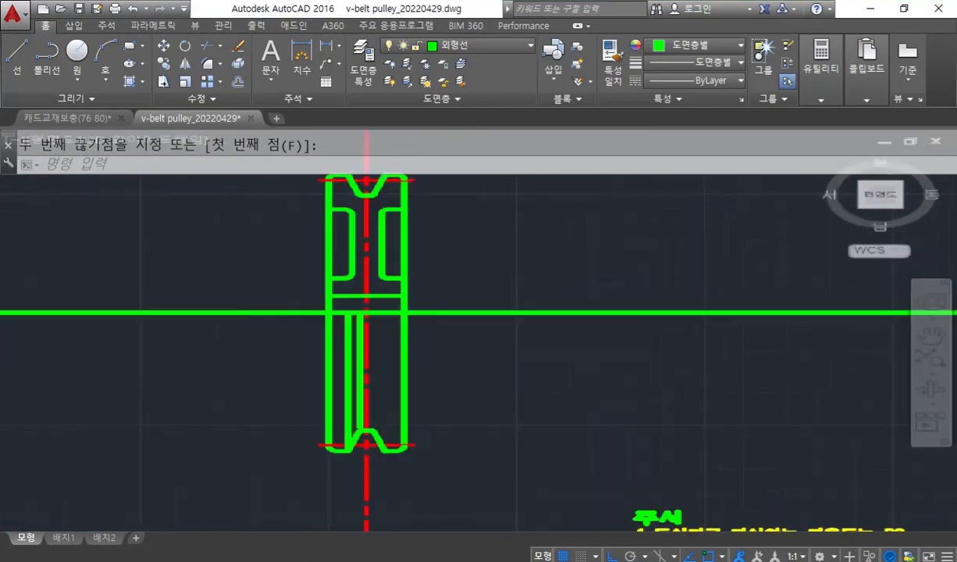
scroll(471, 347, "down", 2)
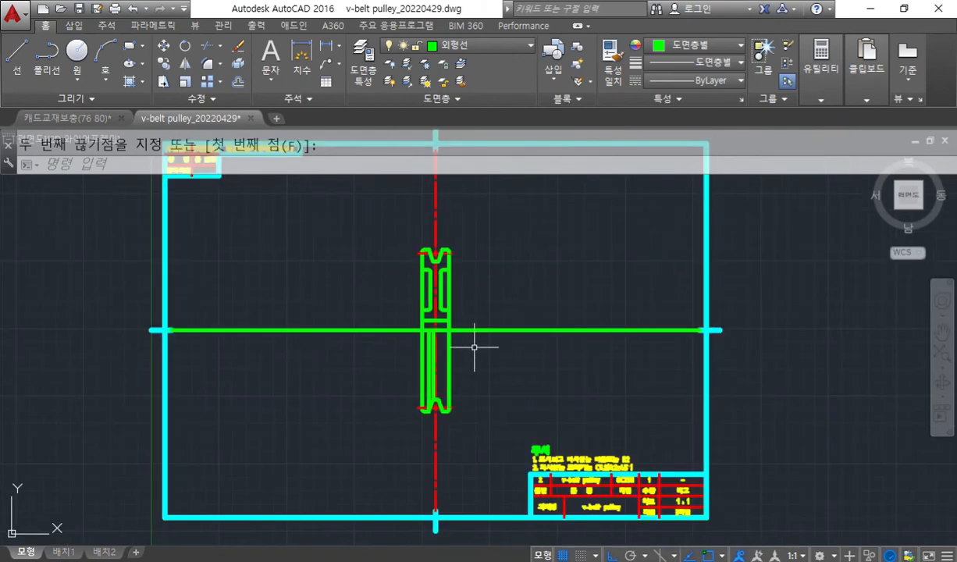
middle_click_drag(488, 344, 491, 369)
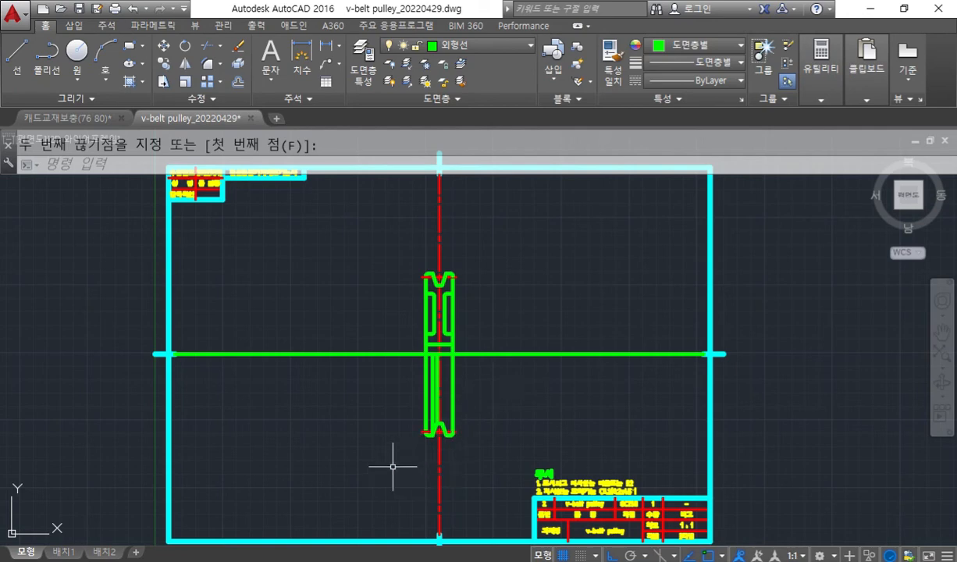
Circle in white the gaps between both edge lines and the lower groove's left corner arcs.
scroll(400, 458, "up", 2)
scroll(406, 453, "up", 4)
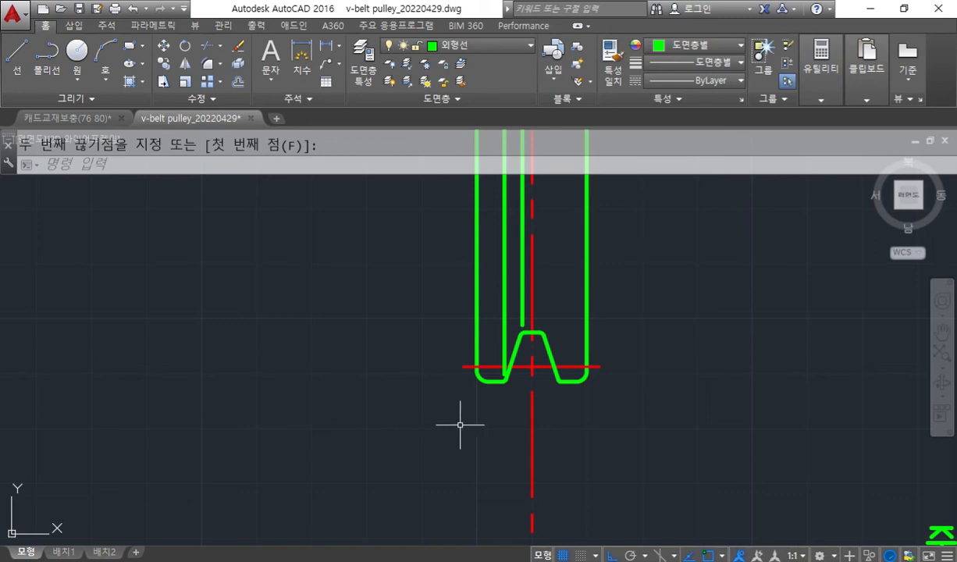
scroll(460, 425, "up", 2)
middle_click_drag(460, 425, 464, 442)
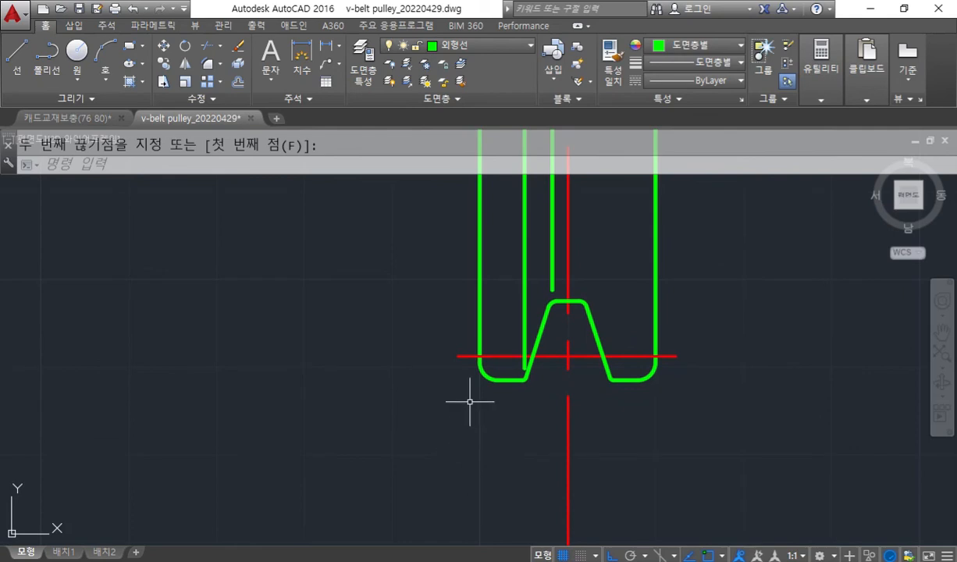
key("F12")
left_click_drag(515, 387, 521, 391)
mouse_move(559, 300)
left_mouse_down()
mouse_move(548, 287)
mouse_move(554, 306)
left_mouse_up()
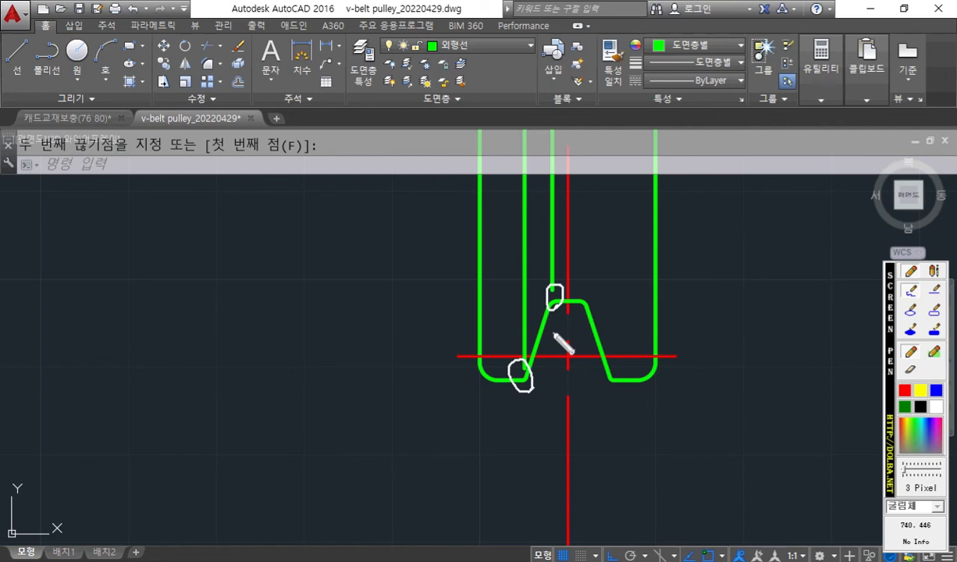
Mark in white both groove edge lines, trace the vertical centerline with an arrow across it, and clear the marks.
key("Escape")
scroll(597, 248, "down", 2)
middle_click_drag(601, 245, 544, 397)
scroll(556, 320, "down", 2)
middle_click_drag(556, 320, 487, 331)
scroll(508, 308, "up", 2)
key("F12")
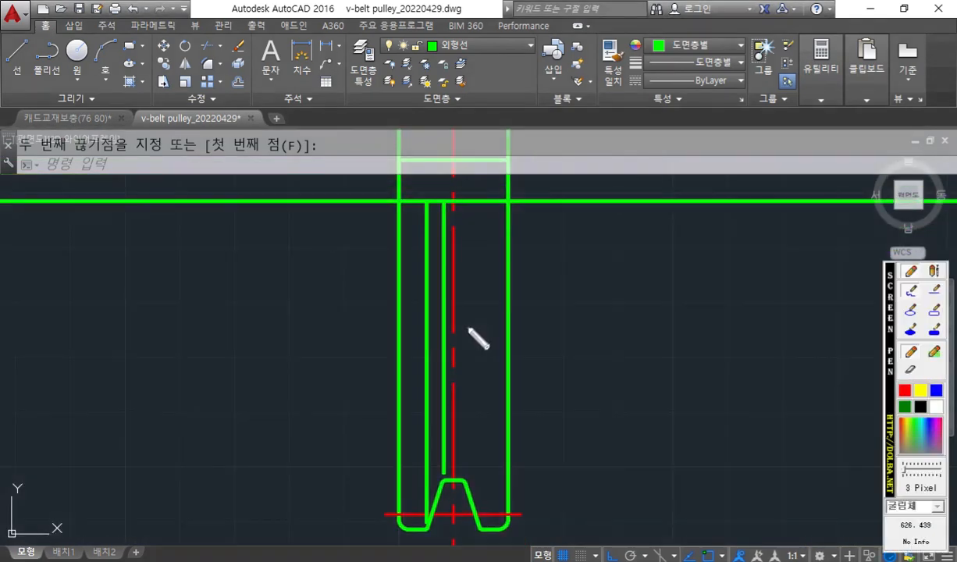
mouse_move(447, 326)
left_mouse_down()
mouse_move(438, 329)
mouse_move(423, 303)
mouse_move(435, 311)
left_mouse_up()
left_click_drag(453, 67, 456, 222)
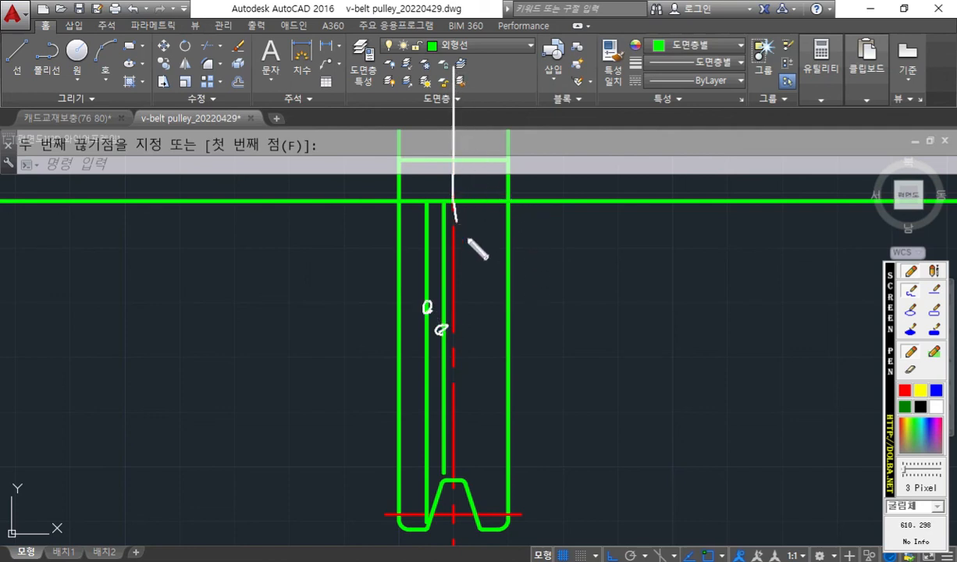
mouse_move(427, 242)
left_mouse_down()
mouse_move(479, 224)
mouse_move(482, 250)
left_mouse_up()
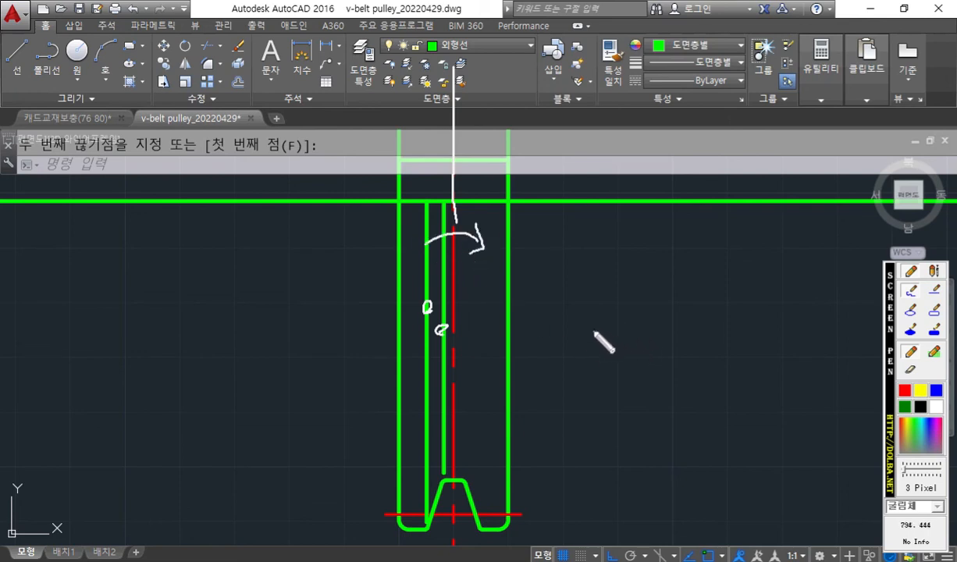
key("Escape")
Mirror the two groove edge lines about the pulley's vertical centerline, keeping the originals.
type("m")
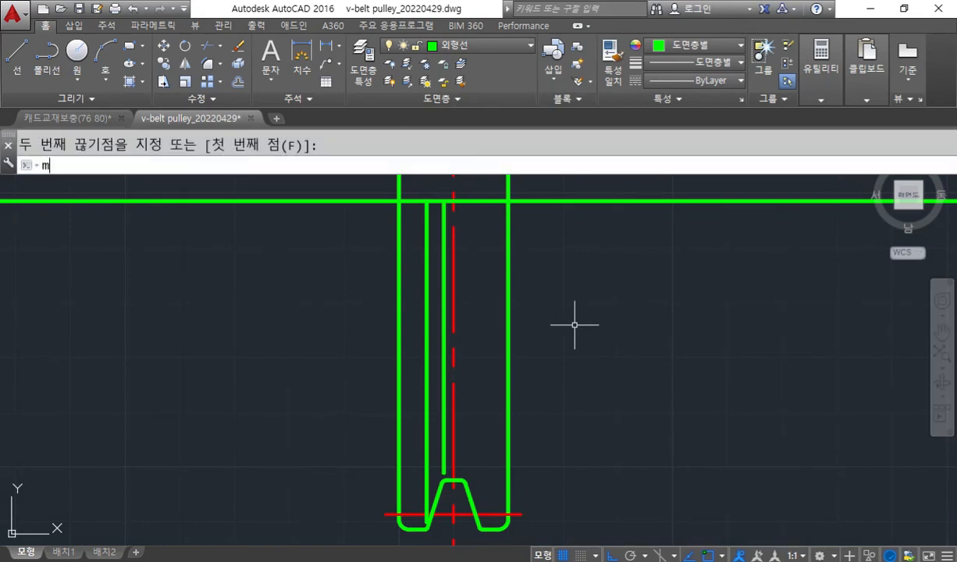
type("i")
key("Return")
left_click(444, 297)
left_click(428, 297)
key("Return")
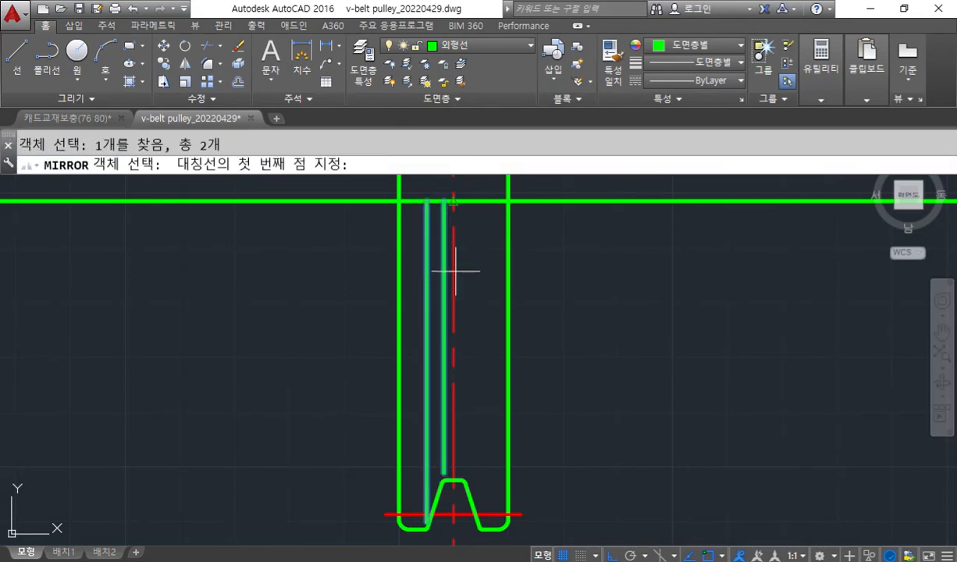
left_click(453, 272)
left_click(550, 437)
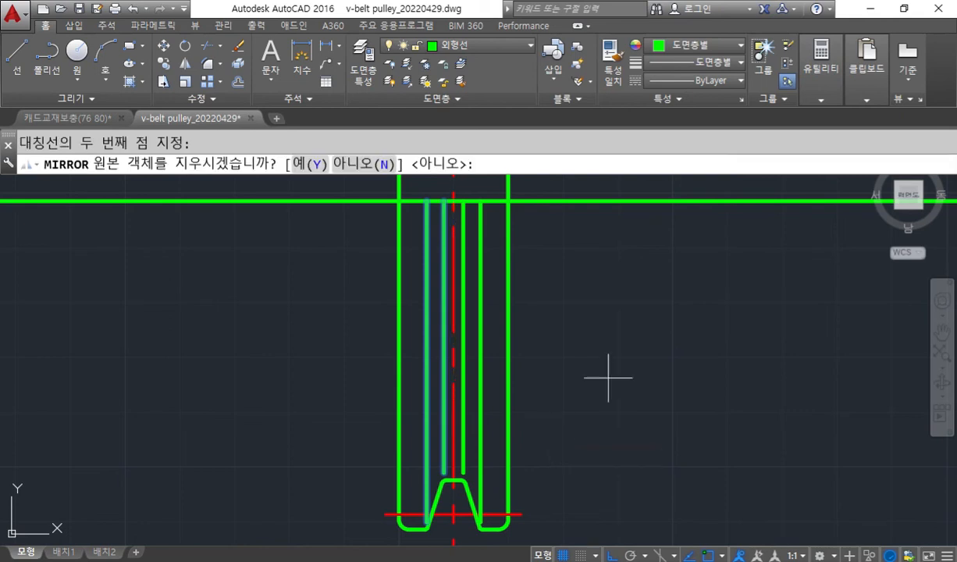
key("Return")
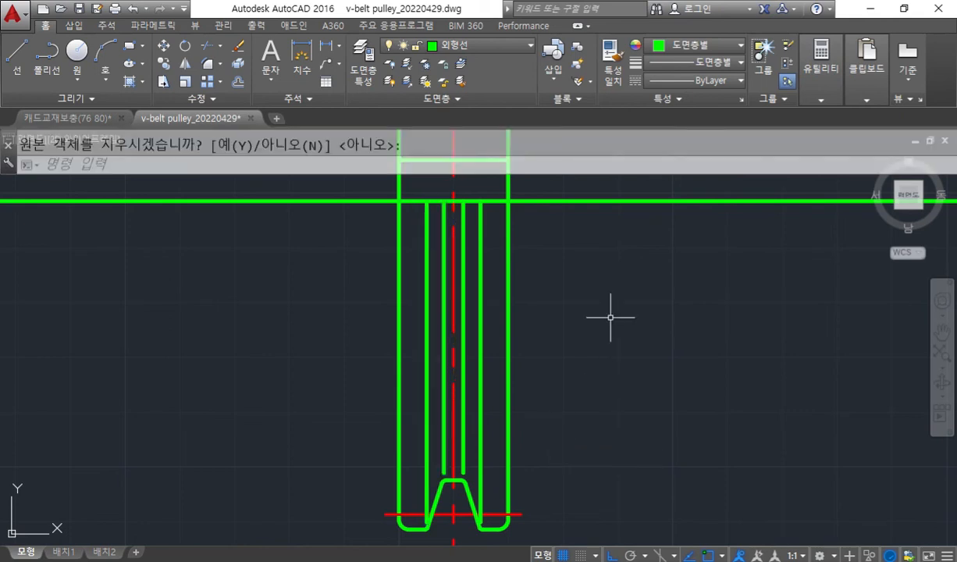
Circle the pulley's upper and lower halves in white, label them "단" and "정", and clear the marks.
scroll(611, 317, "down", 4)
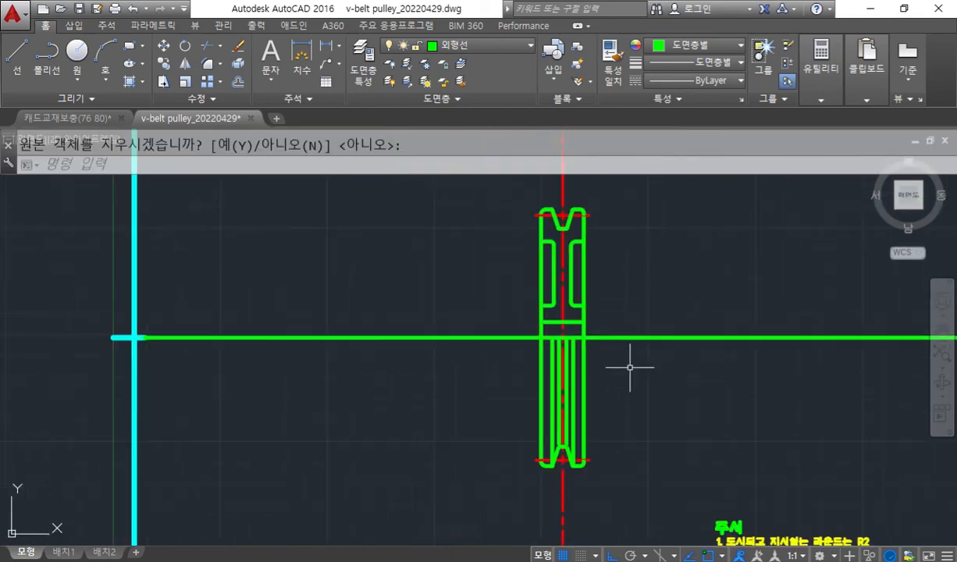
middle_click_drag(630, 367, 616, 357)
key("F12")
mouse_move(601, 303)
left_mouse_down()
mouse_move(488, 255)
mouse_move(617, 221)
mouse_move(599, 324)
left_mouse_up()
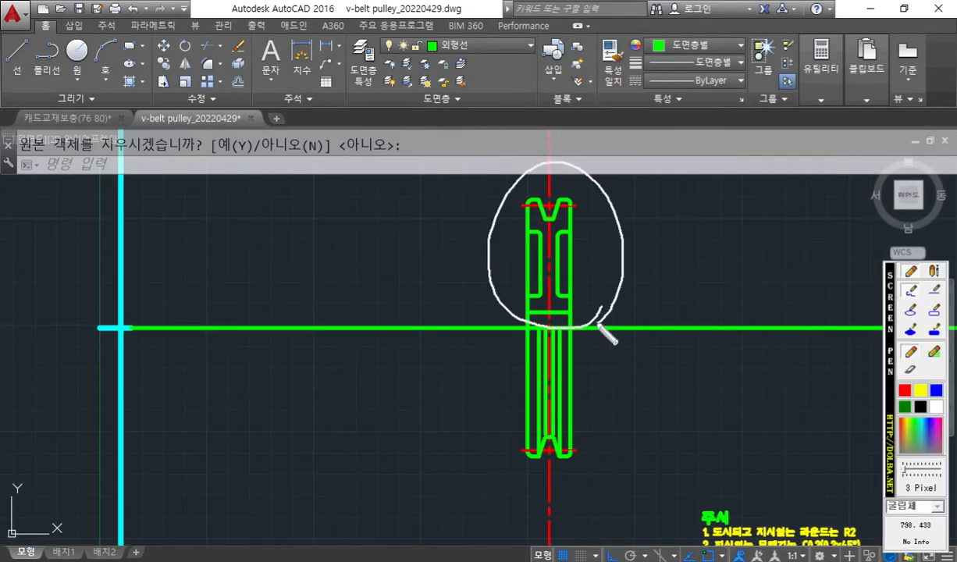
mouse_move(593, 471)
left_mouse_down()
mouse_move(521, 321)
mouse_move(490, 391)
mouse_move(601, 474)
left_mouse_up()
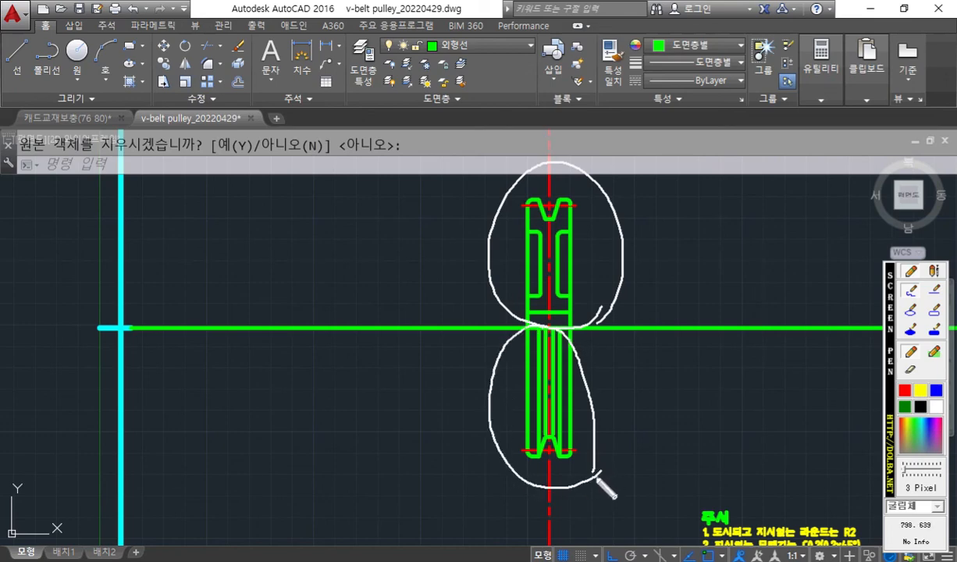
mouse_move(617, 375)
left_mouse_down()
mouse_move(641, 398)
mouse_move(638, 412)
left_mouse_up()
left_click_drag(633, 231, 650, 229)
mouse_move(644, 231)
left_mouse_down()
mouse_move(641, 241)
mouse_move(654, 248)
left_mouse_up()
mouse_move(661, 214)
left_mouse_down()
mouse_move(661, 253)
mouse_move(670, 243)
left_mouse_up()
mouse_move(650, 259)
left_mouse_down()
mouse_move(660, 277)
mouse_move(676, 275)
left_mouse_up()
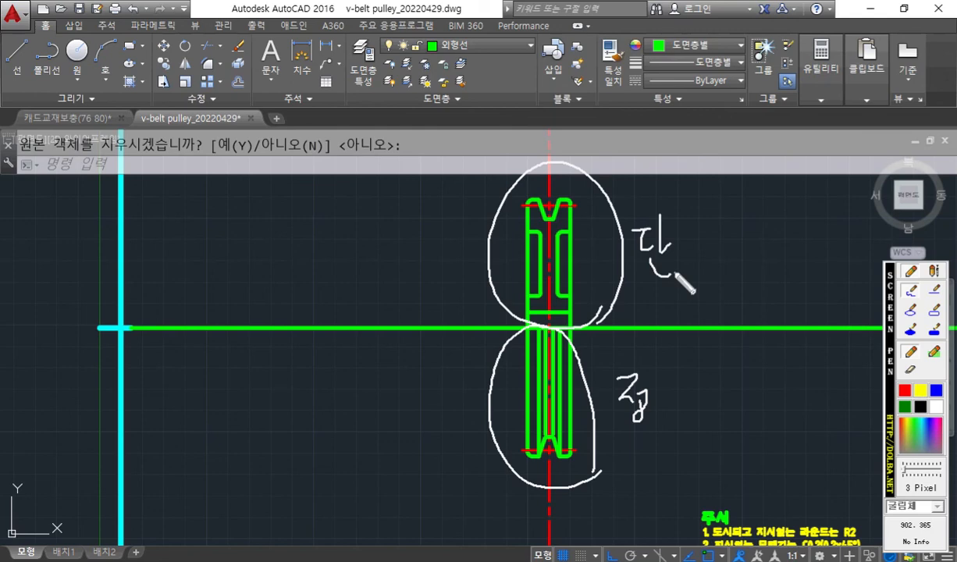
key("Escape")
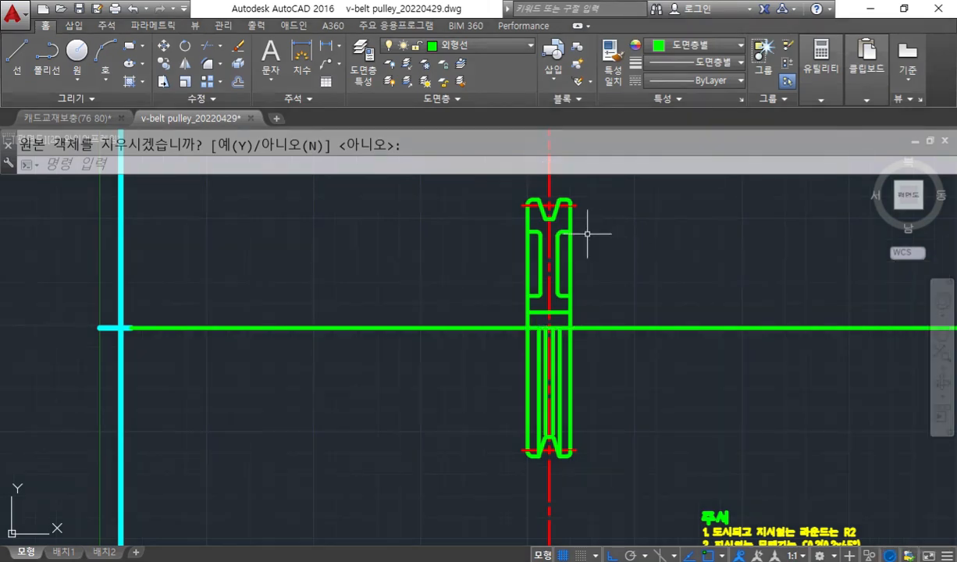
Move the long horizontal axis line through the pulley to the cen layer.
middle_click_drag(588, 235, 592, 278)
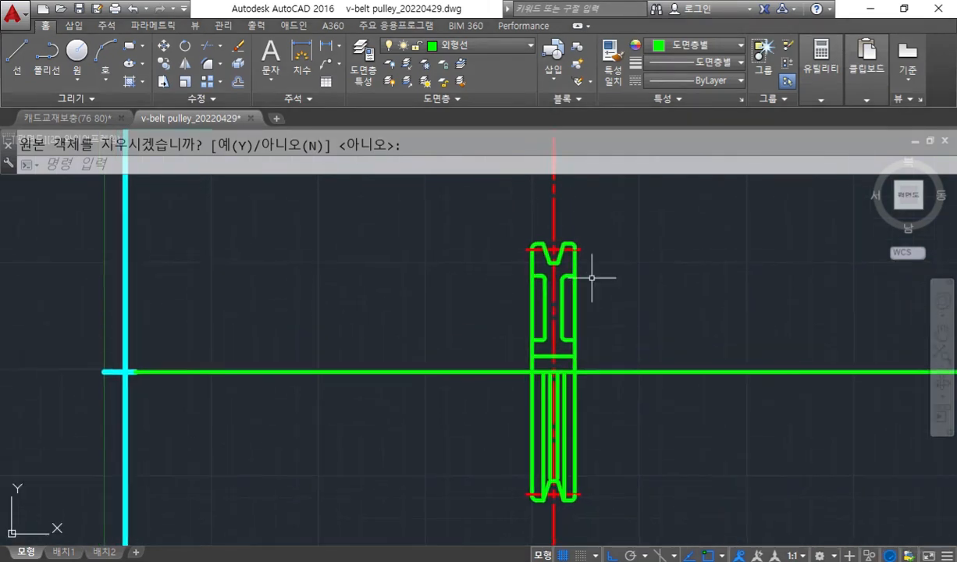
left_click(477, 372)
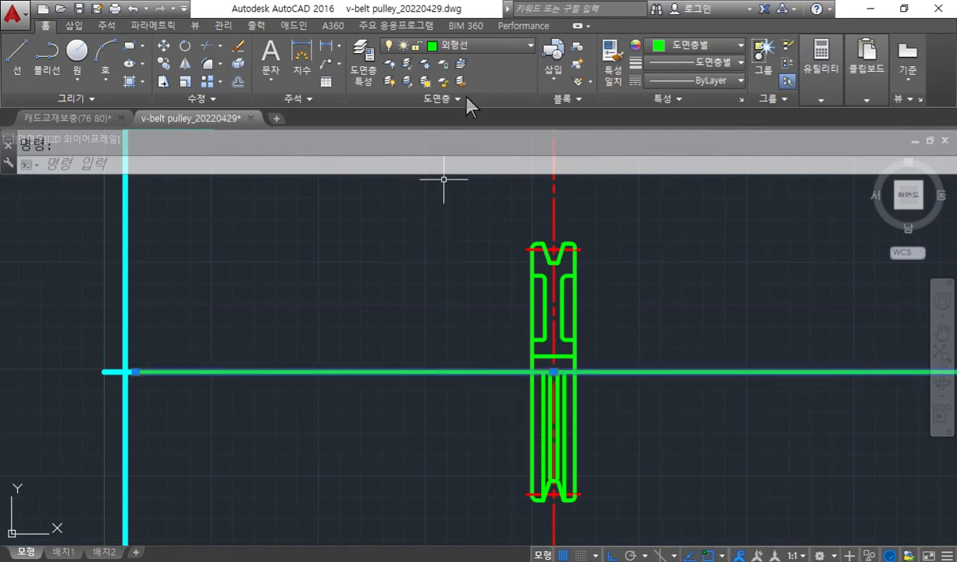
left_click(471, 45)
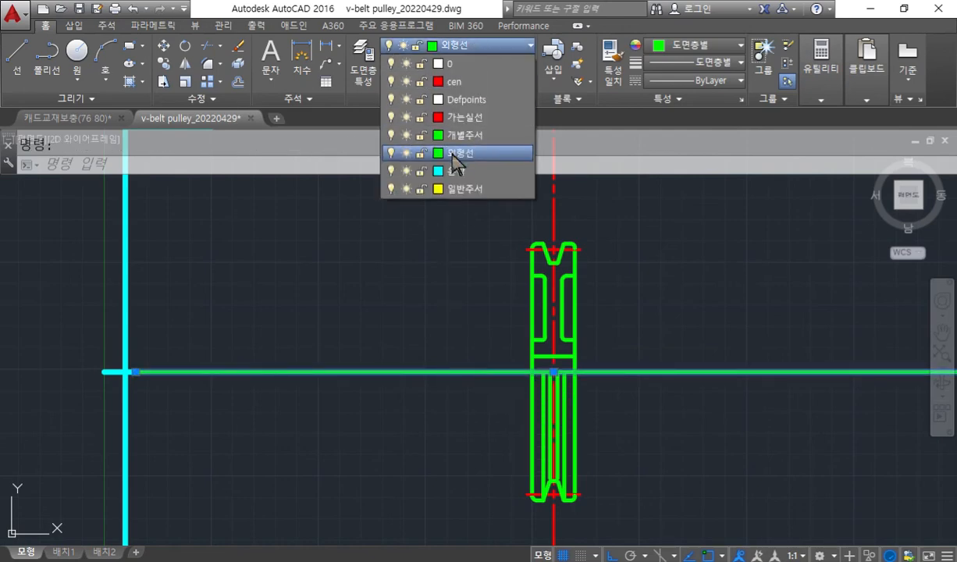
left_click(464, 87)
mouse_move(468, 373)
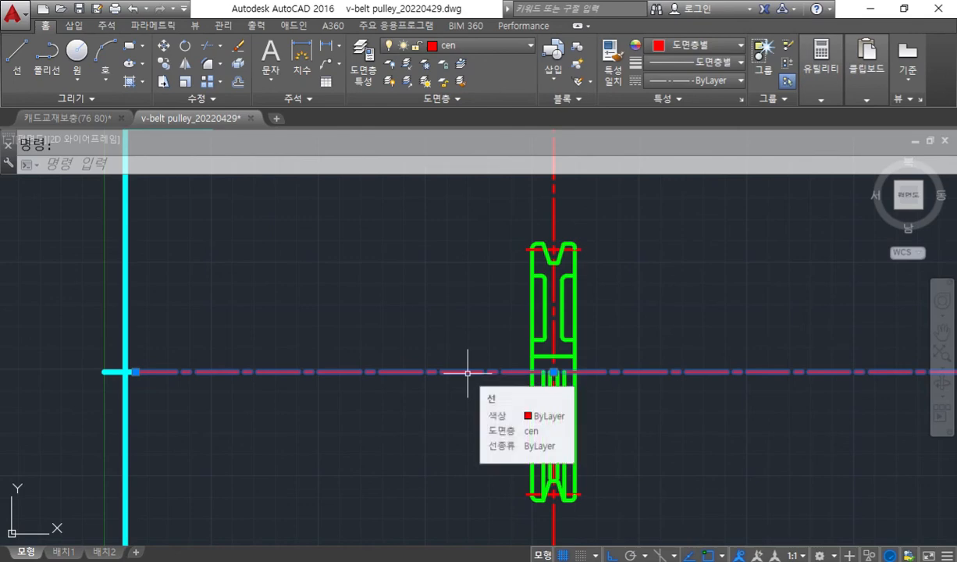
key("Escape")
Handwrite the first hatch notes in white beside the sectioned half: "h", "t" and "고립 일반".
scroll(562, 281, "up", 3)
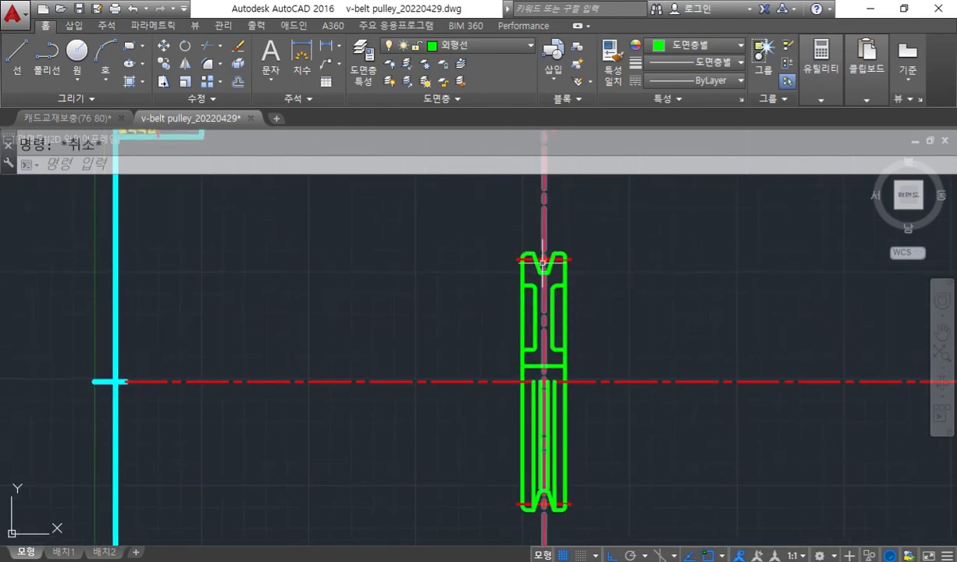
scroll(570, 297, "up", 3)
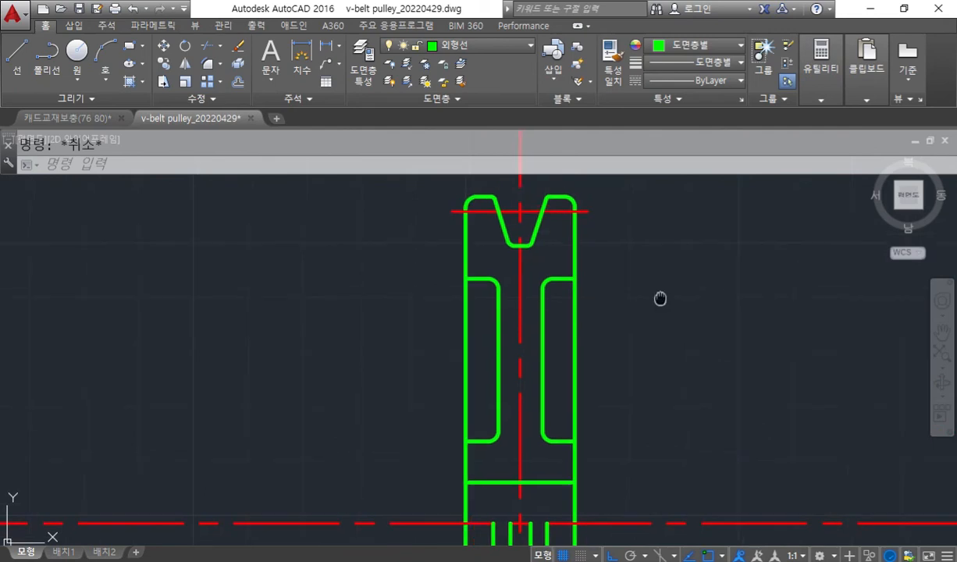
key("F12")
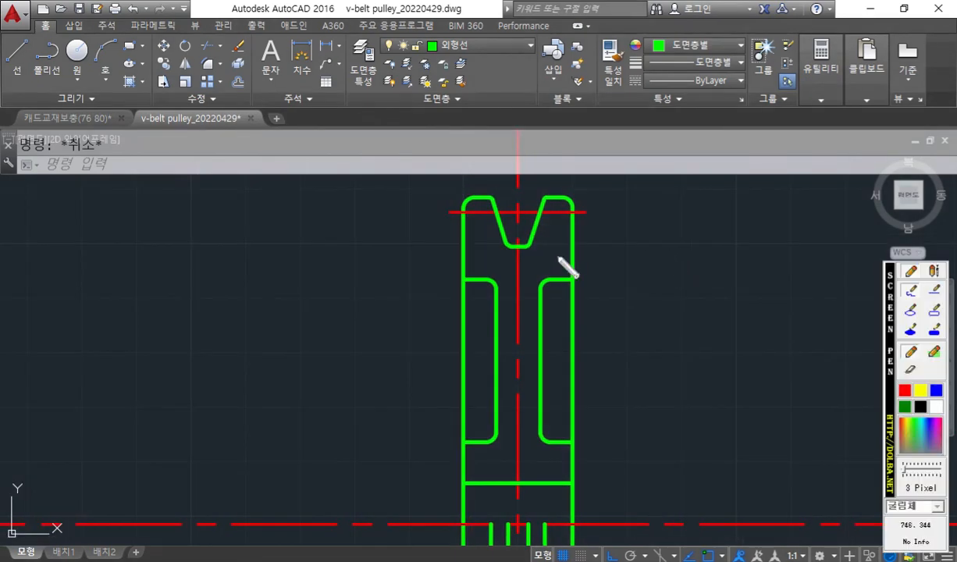
mouse_move(646, 199)
left_mouse_down()
mouse_move(647, 253)
mouse_move(661, 253)
left_mouse_up()
left_click_drag(689, 217, 664, 291)
mouse_move(643, 275)
left_mouse_down()
mouse_move(697, 283)
mouse_move(684, 289)
mouse_move(697, 292)
left_mouse_up()
mouse_move(645, 314)
left_mouse_down()
mouse_move(660, 315)
mouse_move(656, 334)
mouse_move(707, 331)
mouse_move(714, 341)
left_mouse_up()
left_click_drag(766, 314, 763, 310)
mouse_move(772, 306)
left_mouse_down()
mouse_move(781, 337)
mouse_move(789, 329)
left_mouse_up()
mouse_move(800, 311)
left_mouse_down()
mouse_move(800, 329)
mouse_move(799, 321)
left_mouse_up()
mouse_move(809, 303)
left_mouse_down()
mouse_move(809, 331)
mouse_move(822, 320)
left_mouse_up()
left_click_drag(810, 336, 815, 353)
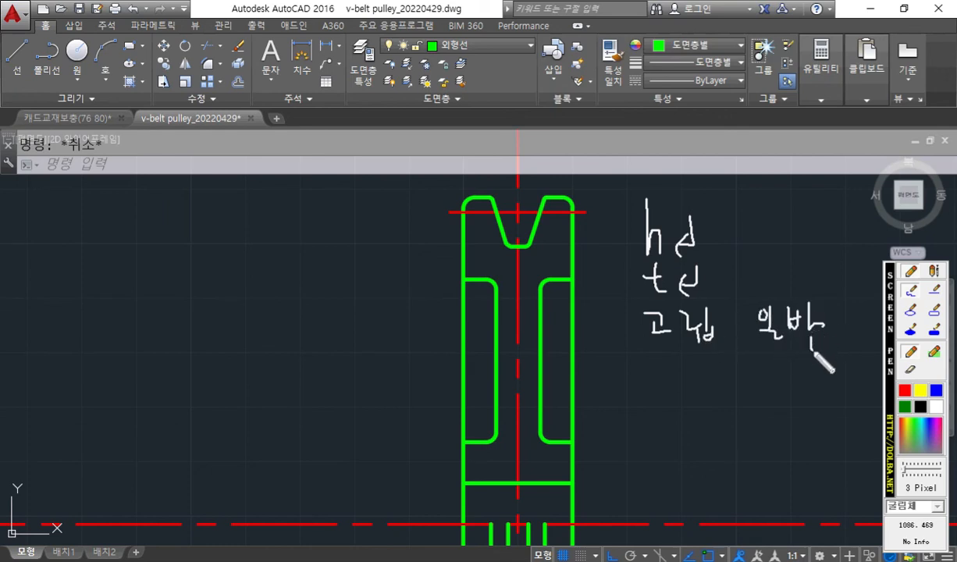
Add the handwritten notes "패턴 ANSI31" and "내부" below the first hatch notes.
mouse_move(655, 360)
left_mouse_down()
mouse_move(670, 357)
mouse_move(669, 373)
left_mouse_up()
mouse_move(660, 375)
left_mouse_down()
mouse_move(676, 372)
mouse_move(677, 385)
left_mouse_up()
left_click_drag(677, 370, 686, 383)
mouse_move(697, 357)
left_mouse_down()
mouse_move(705, 376)
mouse_move(713, 367)
left_mouse_up()
mouse_move(714, 356)
left_mouse_down()
mouse_move(713, 380)
mouse_move(726, 387)
left_mouse_up()
mouse_move(762, 357)
left_mouse_down()
mouse_move(751, 383)
mouse_move(795, 358)
mouse_move(818, 375)
mouse_move(807, 381)
left_mouse_up()
mouse_move(826, 359)
left_mouse_down()
mouse_move(837, 356)
mouse_move(832, 382)
left_mouse_up()
mouse_move(828, 383)
left_mouse_down()
mouse_move(841, 383)
mouse_move(845, 360)
mouse_move(841, 381)
mouse_move(856, 386)
left_mouse_up()
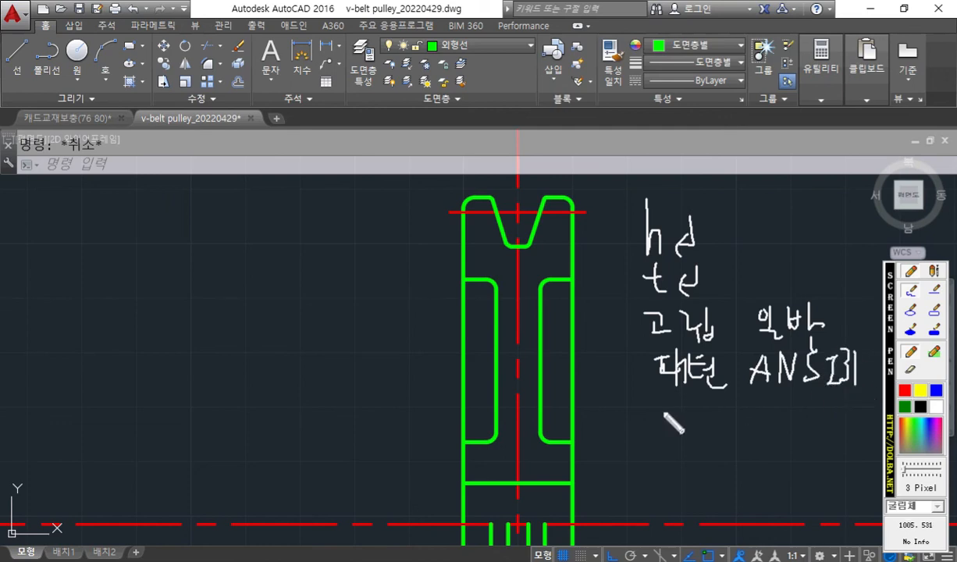
mouse_move(660, 403)
left_mouse_down()
mouse_move(680, 437)
mouse_move(706, 423)
left_mouse_up()
left_click_drag(696, 432, 708, 430)
left_click_drag(709, 431, 711, 454)
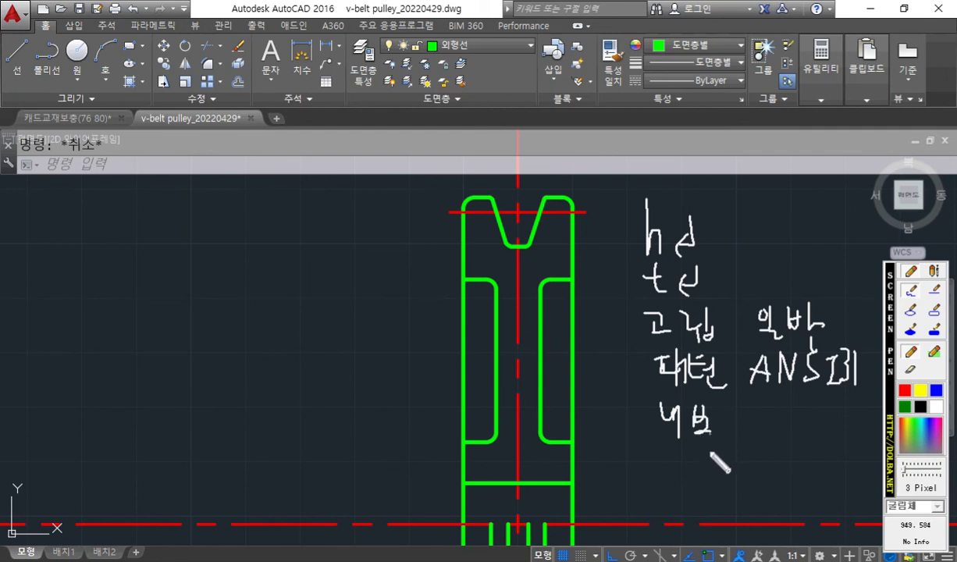
Mark the hatch pick points with white crosses, sketch slanted strokes down the web, and clear all marks.
mouse_move(545, 259)
left_mouse_down()
mouse_move(557, 259)
mouse_move(550, 271)
left_mouse_up()
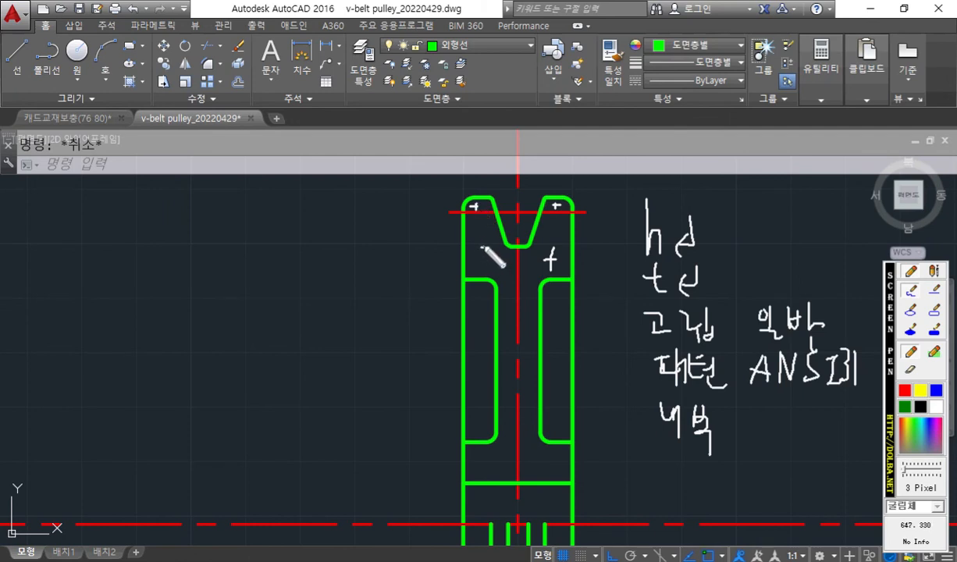
left_click_drag(485, 238, 485, 261)
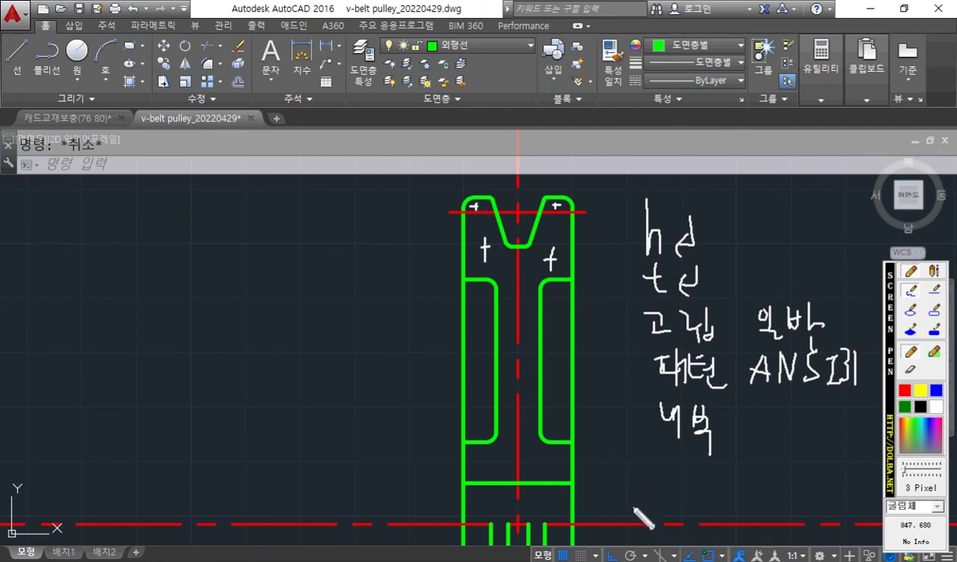
mouse_move(513, 321)
left_mouse_down()
mouse_move(503, 348)
mouse_move(499, 442)
left_mouse_up()
left_click_drag(500, 444, 491, 465)
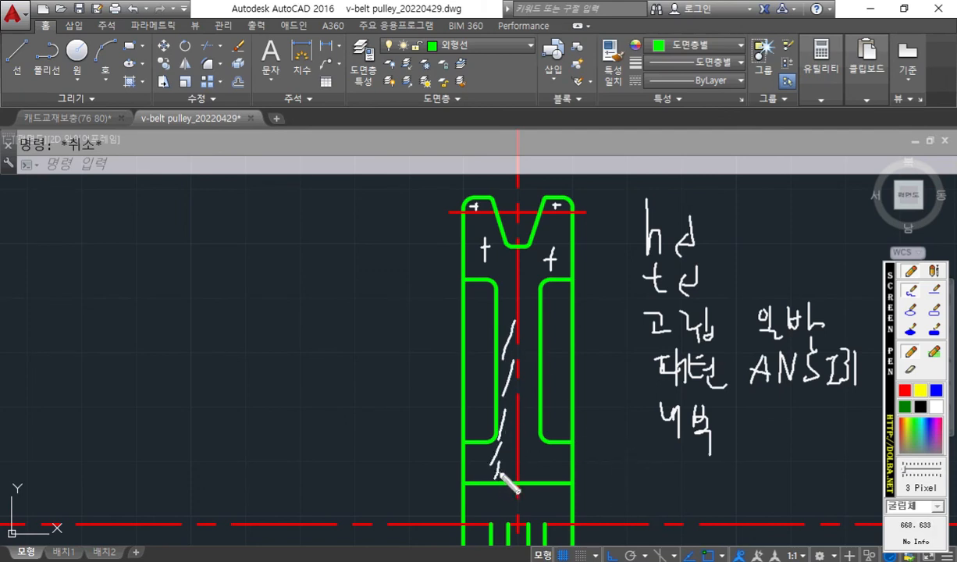
key("Escape")
Make 가는실선 the current layer and set up a hatch with island style 일반 and pattern ANSI31.
left_click(461, 43)
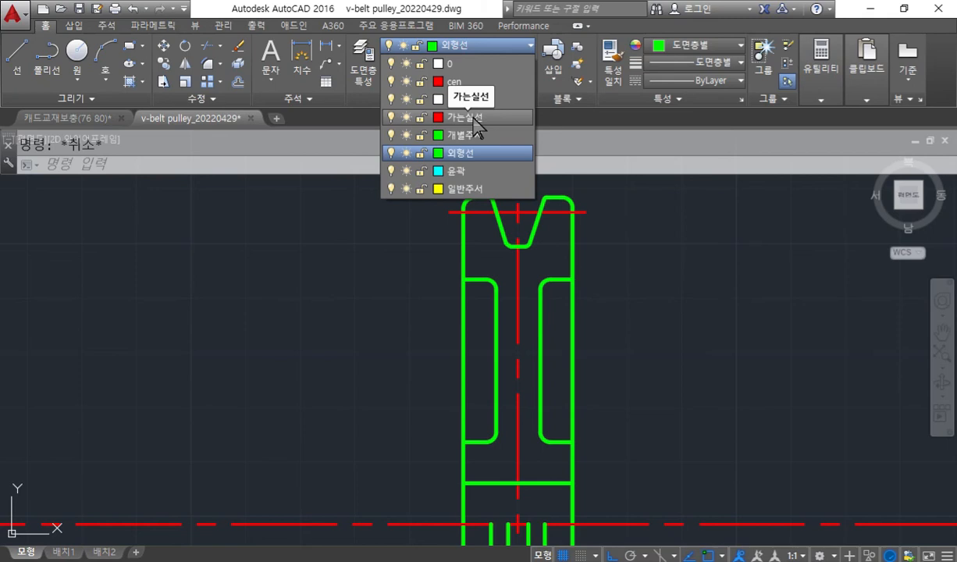
left_click(469, 118)
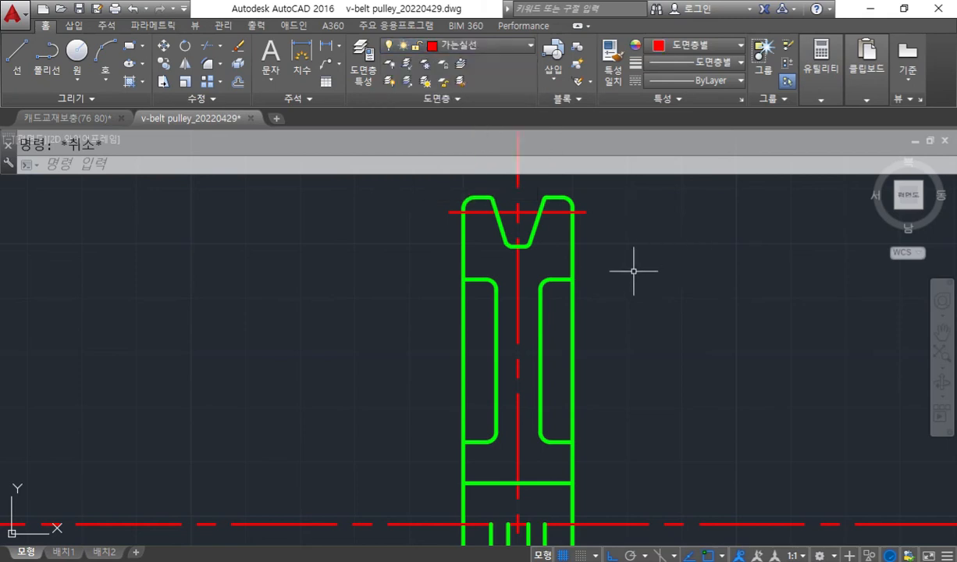
type("HATCH")
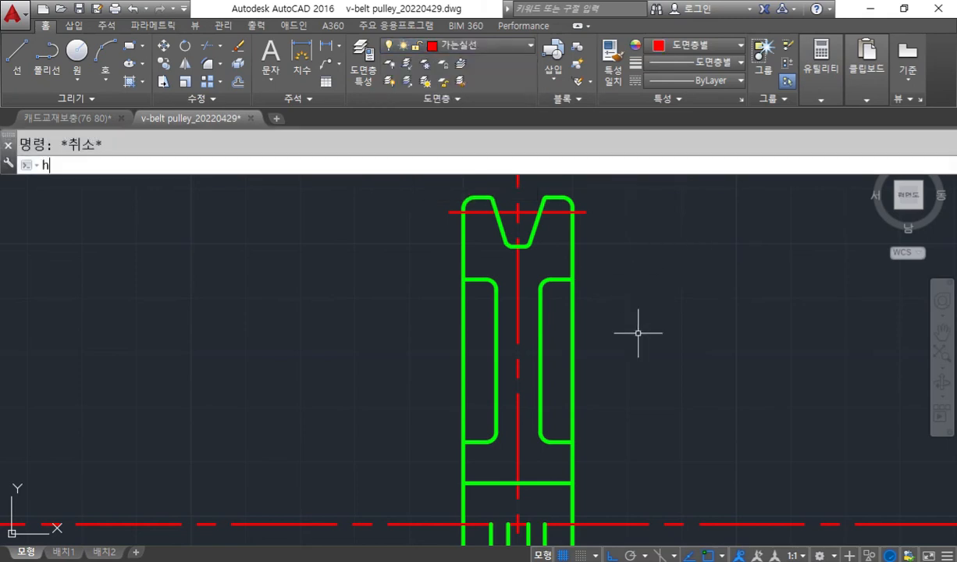
key("Return")
type("t")
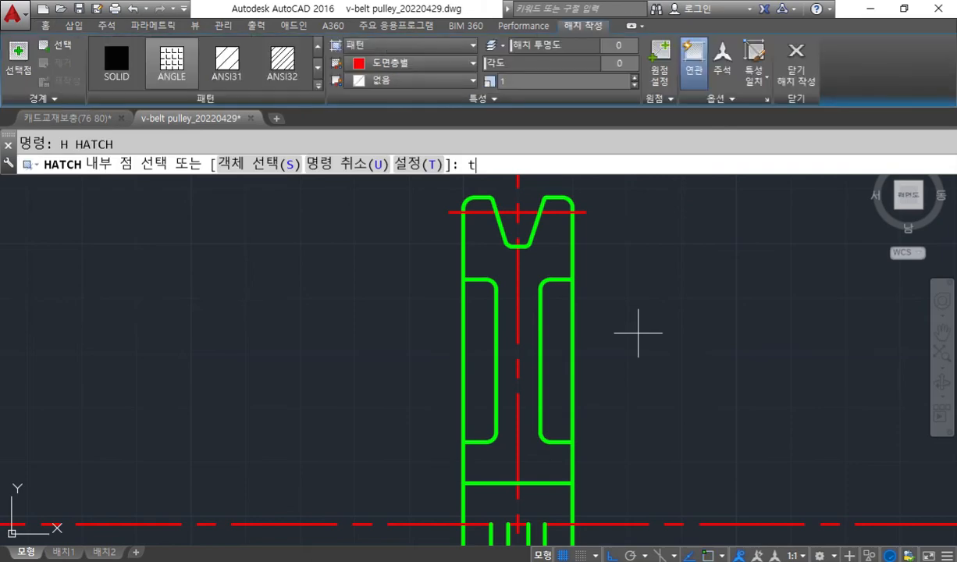
key("Return")
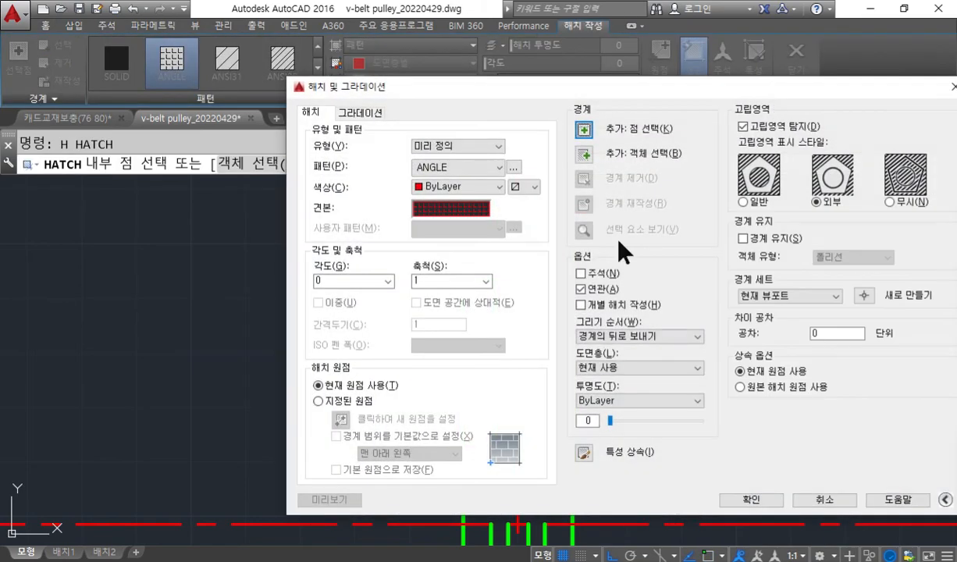
left_click(743, 202)
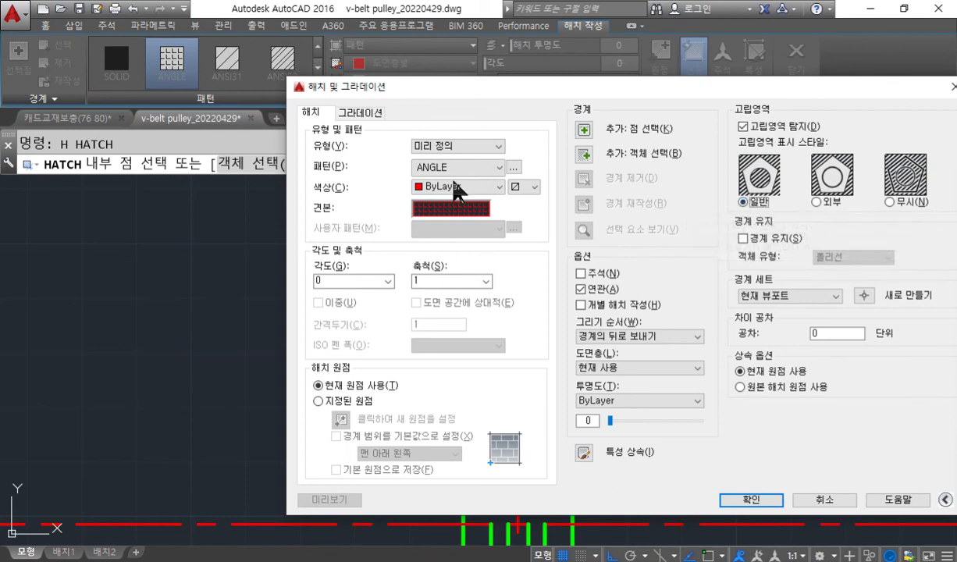
left_click(463, 166)
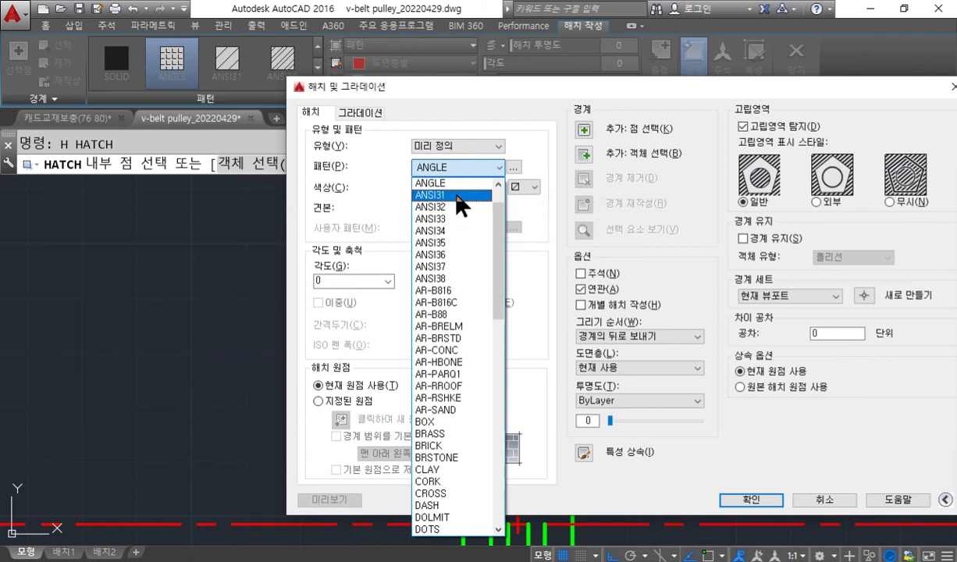
left_click(458, 195)
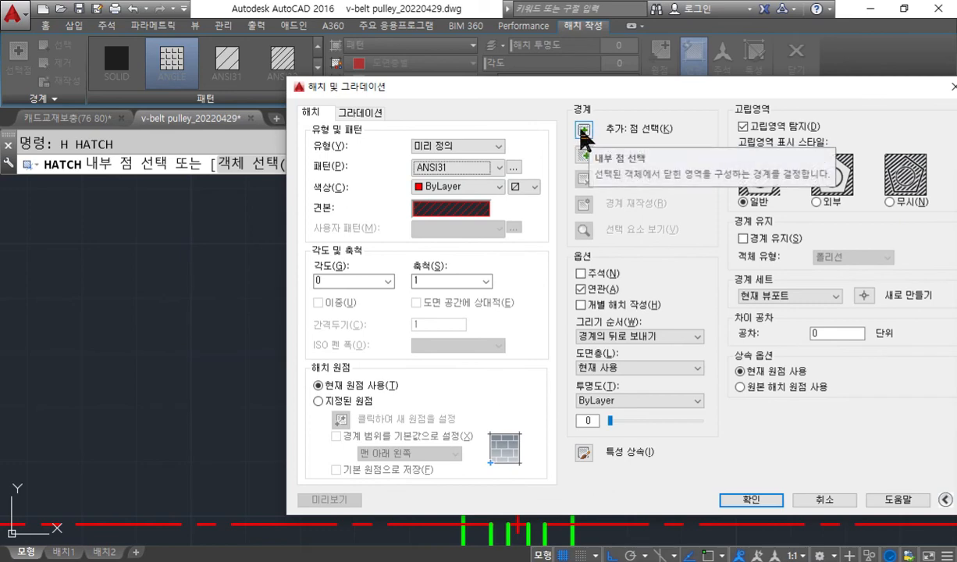
Pick internal points for the hatch on both sides of the vertical centerline, covering the sectioned rim, web and hub, including the rim tips.
left_click(587, 131)
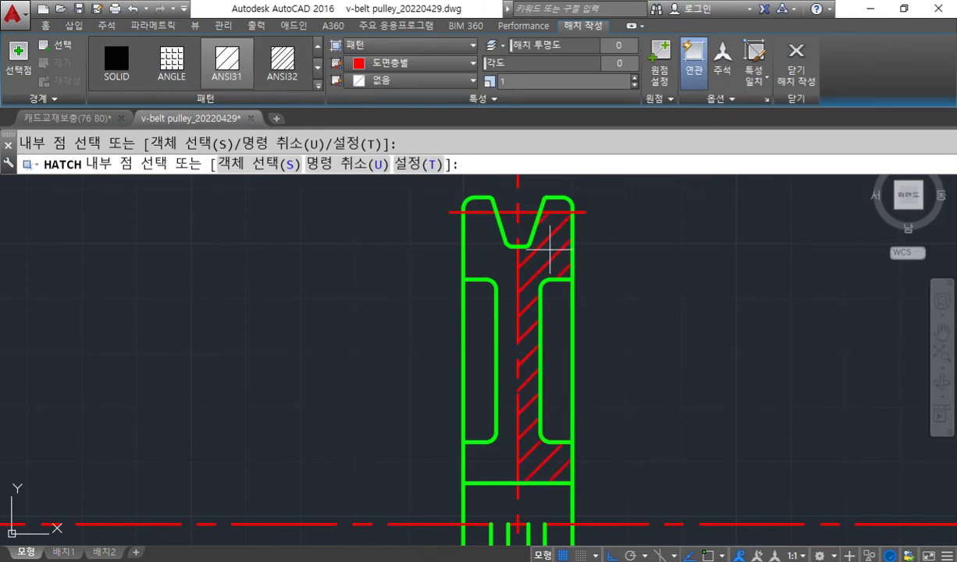
left_click(550, 248)
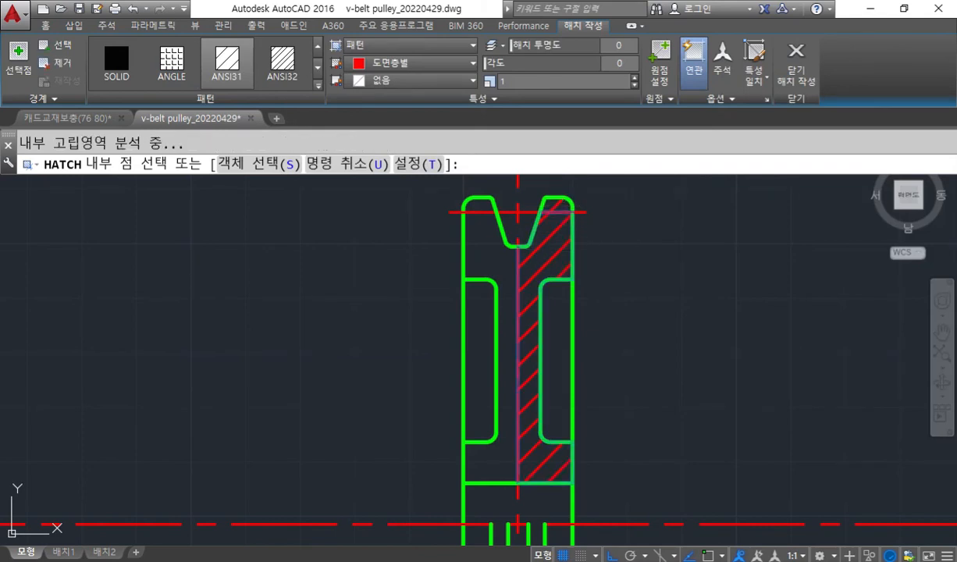
left_click(480, 254)
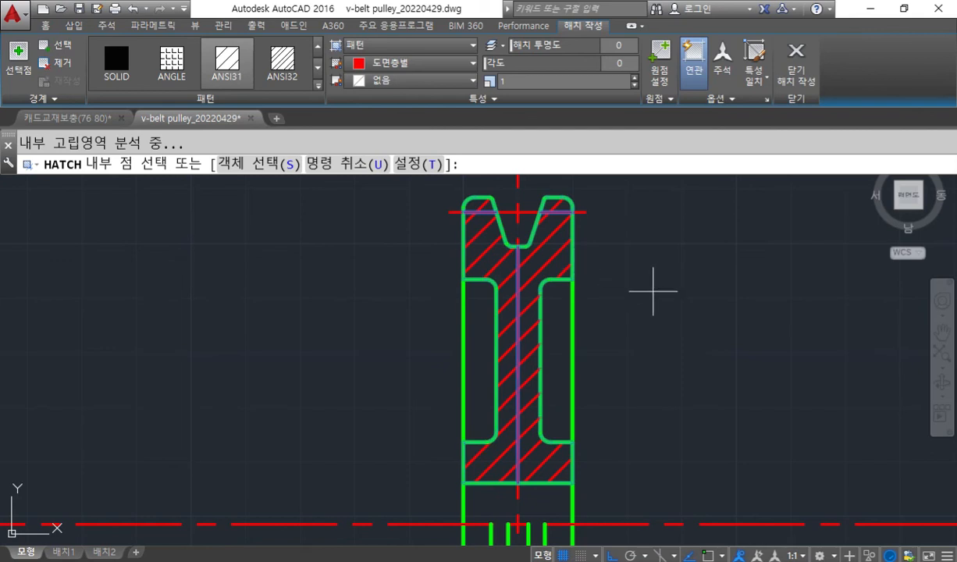
Trace the hatched section's outline with the white screen pen and draw a large loose frame around the sectioned half.
key("F9")
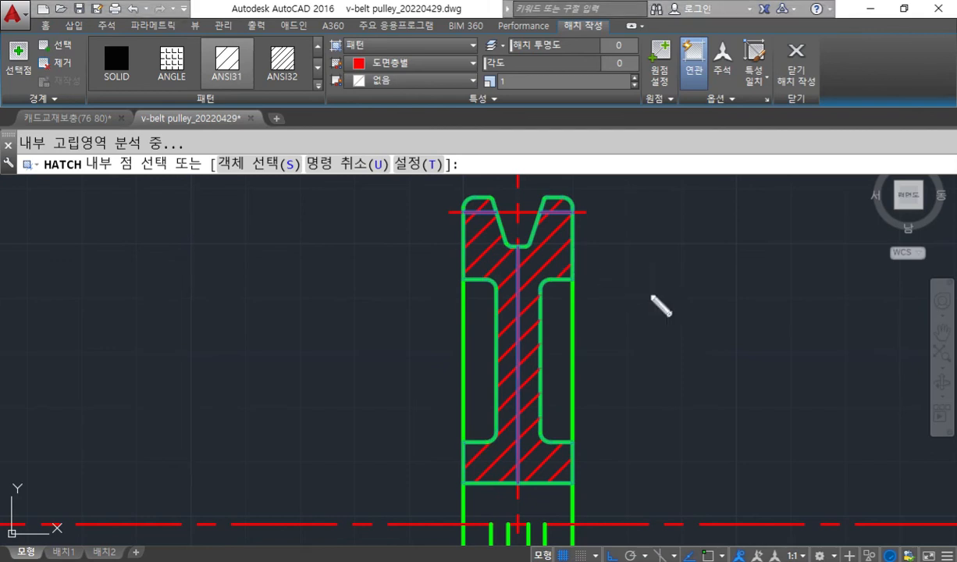
mouse_move(459, 488)
left_mouse_down()
mouse_move(530, 490)
mouse_move(581, 445)
mouse_move(546, 406)
mouse_move(553, 290)
left_mouse_up()
mouse_move(574, 284)
left_mouse_down()
mouse_move(574, 197)
mouse_move(521, 248)
mouse_move(469, 202)
mouse_move(457, 281)
mouse_move(498, 381)
mouse_move(459, 439)
mouse_move(460, 481)
left_mouse_up()
mouse_move(371, 140)
left_mouse_down()
mouse_move(353, 539)
mouse_move(743, 505)
mouse_move(700, 175)
left_mouse_up()
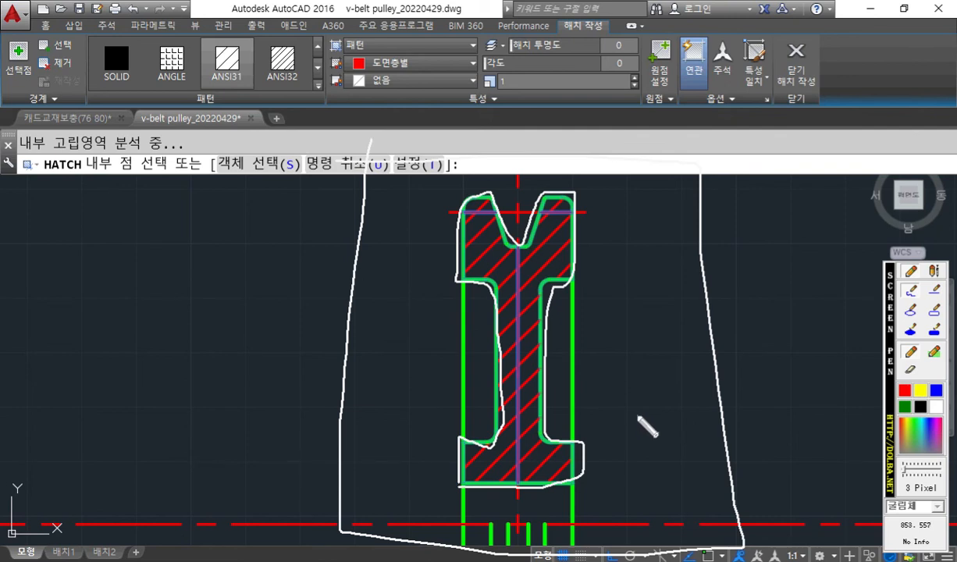
Check the rim tips' hatch around the groove, finish the hatch, and save the drawing.
scroll(566, 195, "up", 8)
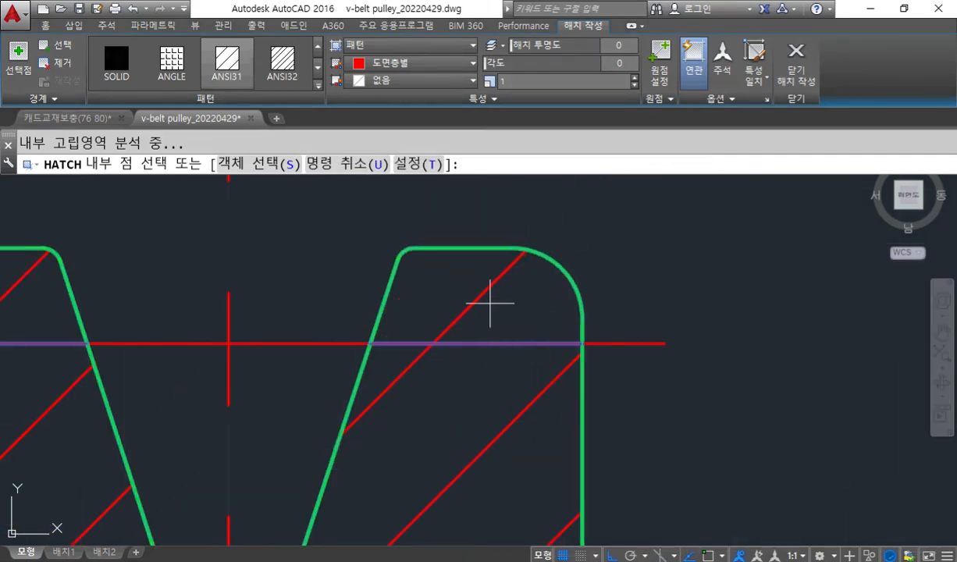
scroll(498, 309, "down", 10)
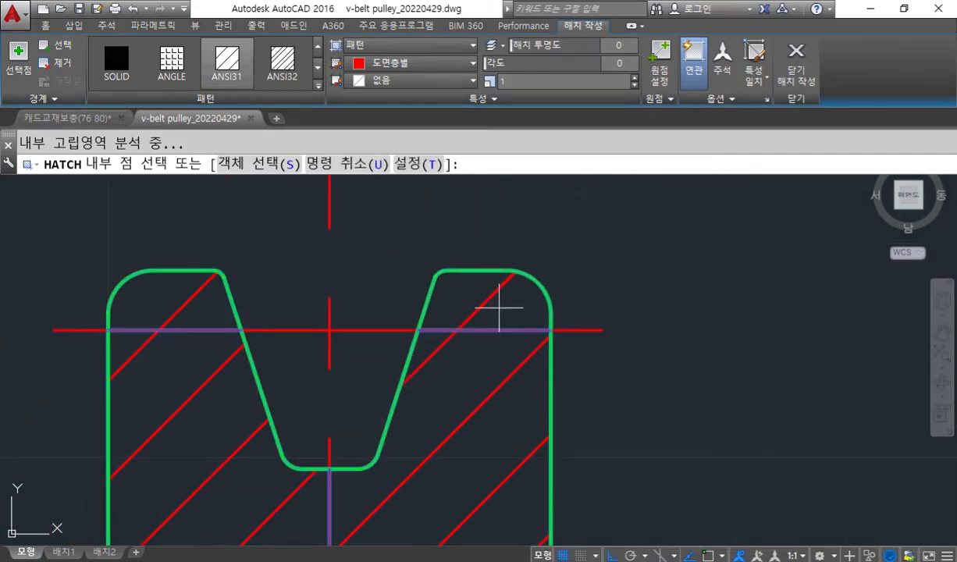
mouse_move(496, 440)
middle_mouse_down()
mouse_move(447, 321)
mouse_move(504, 333)
middle_mouse_up()
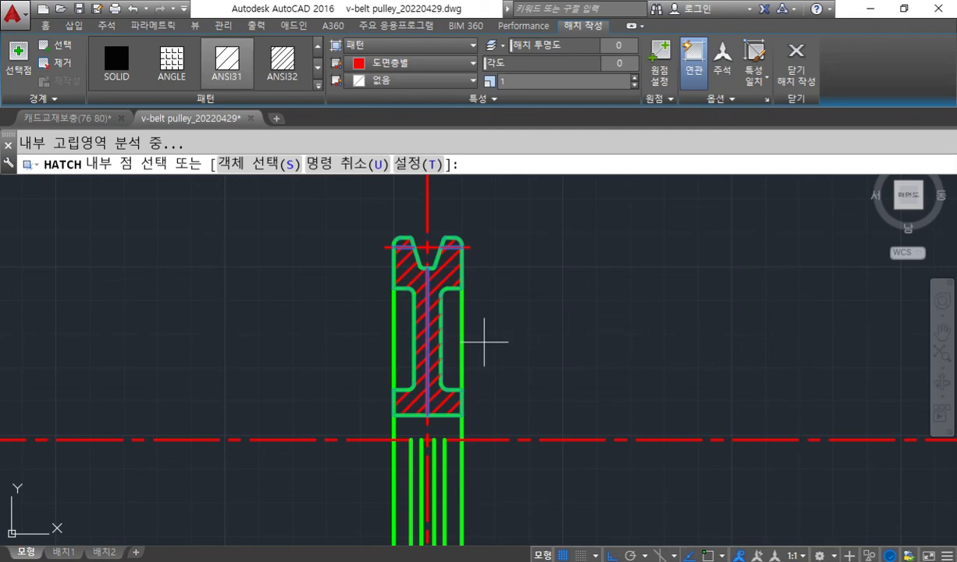
key("Return")
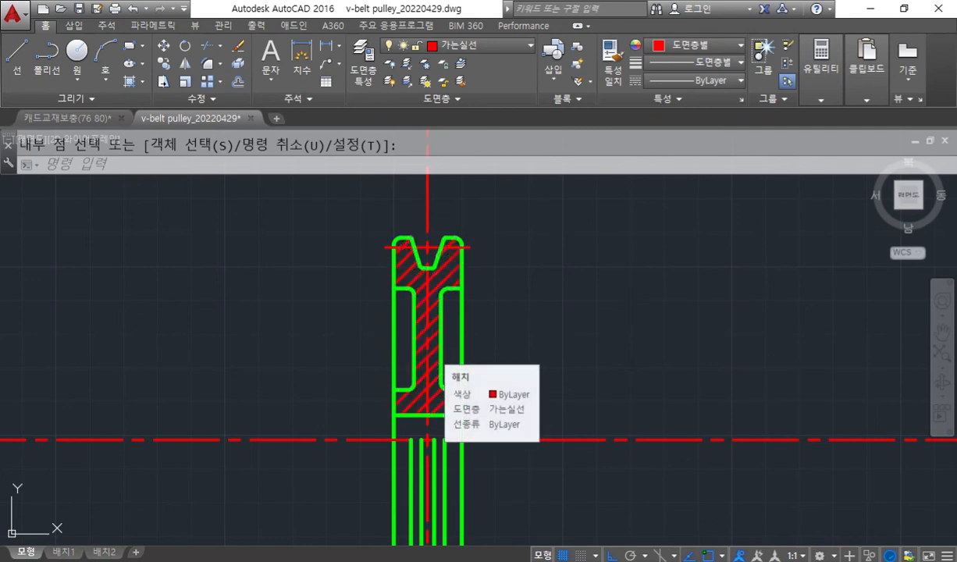
key("ctrl+s")
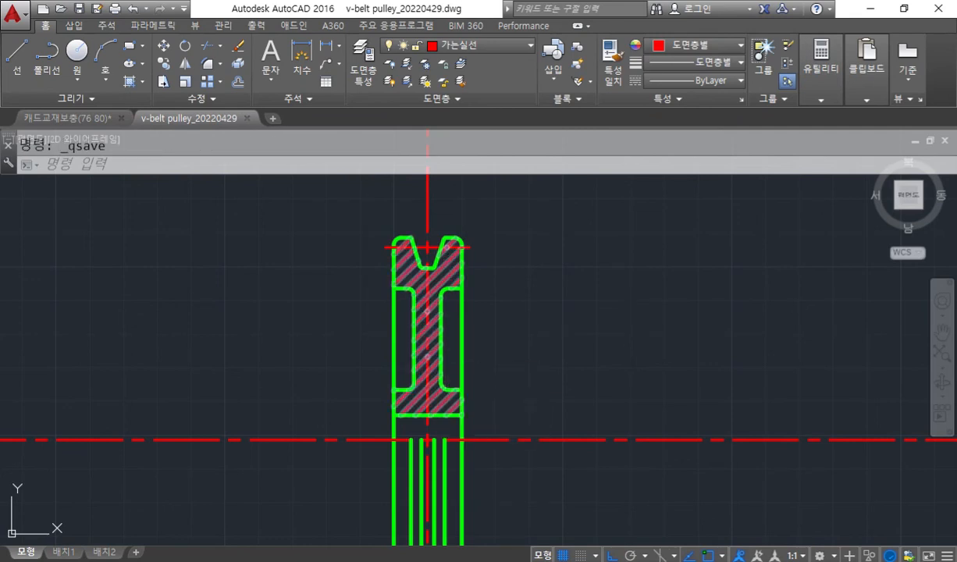